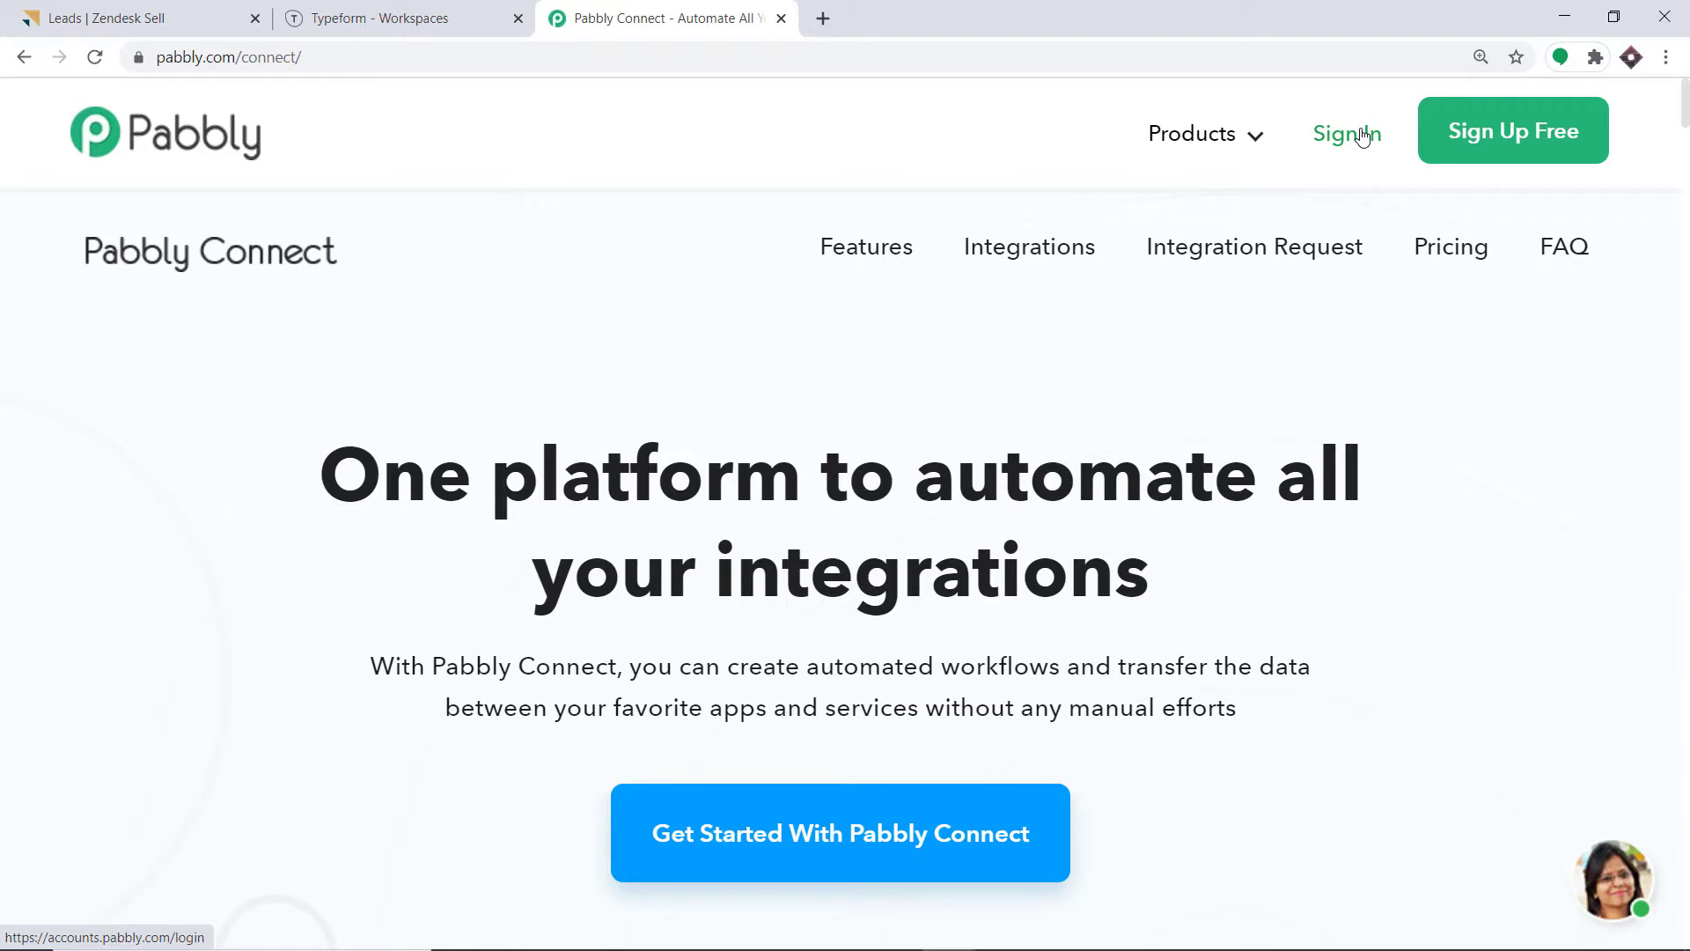
Sign in to Pabbly and open Connect from All Apps, showing the 118-workflow dashboard.
click(1363, 137)
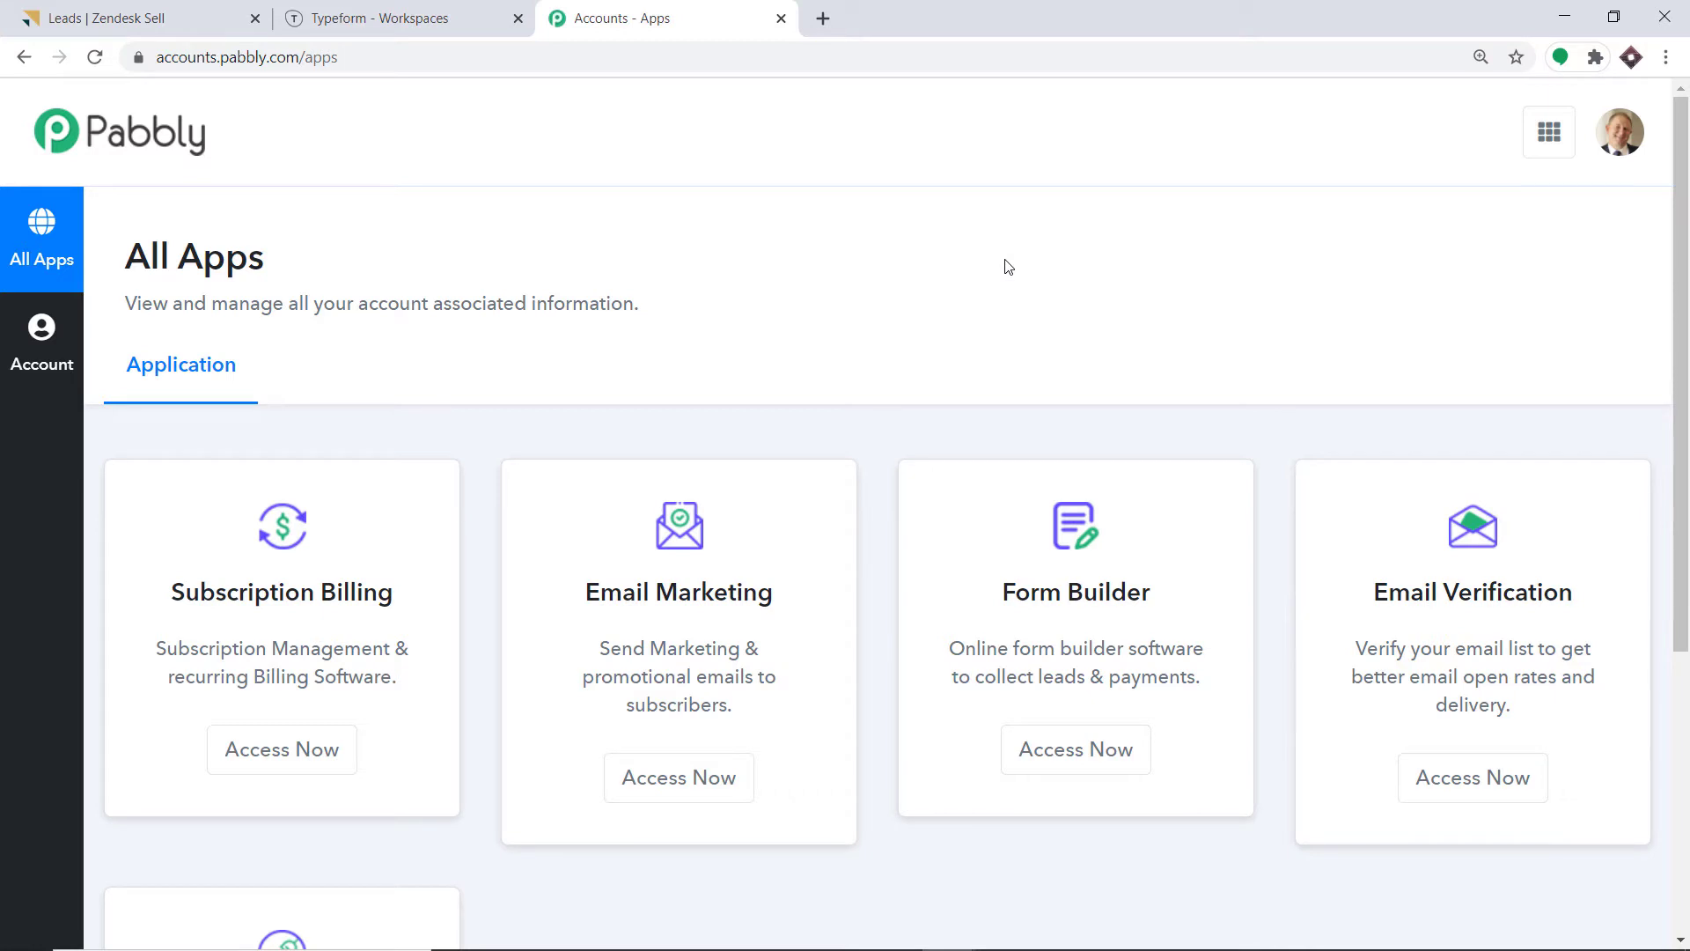
scroll(1008, 267, down, 5)
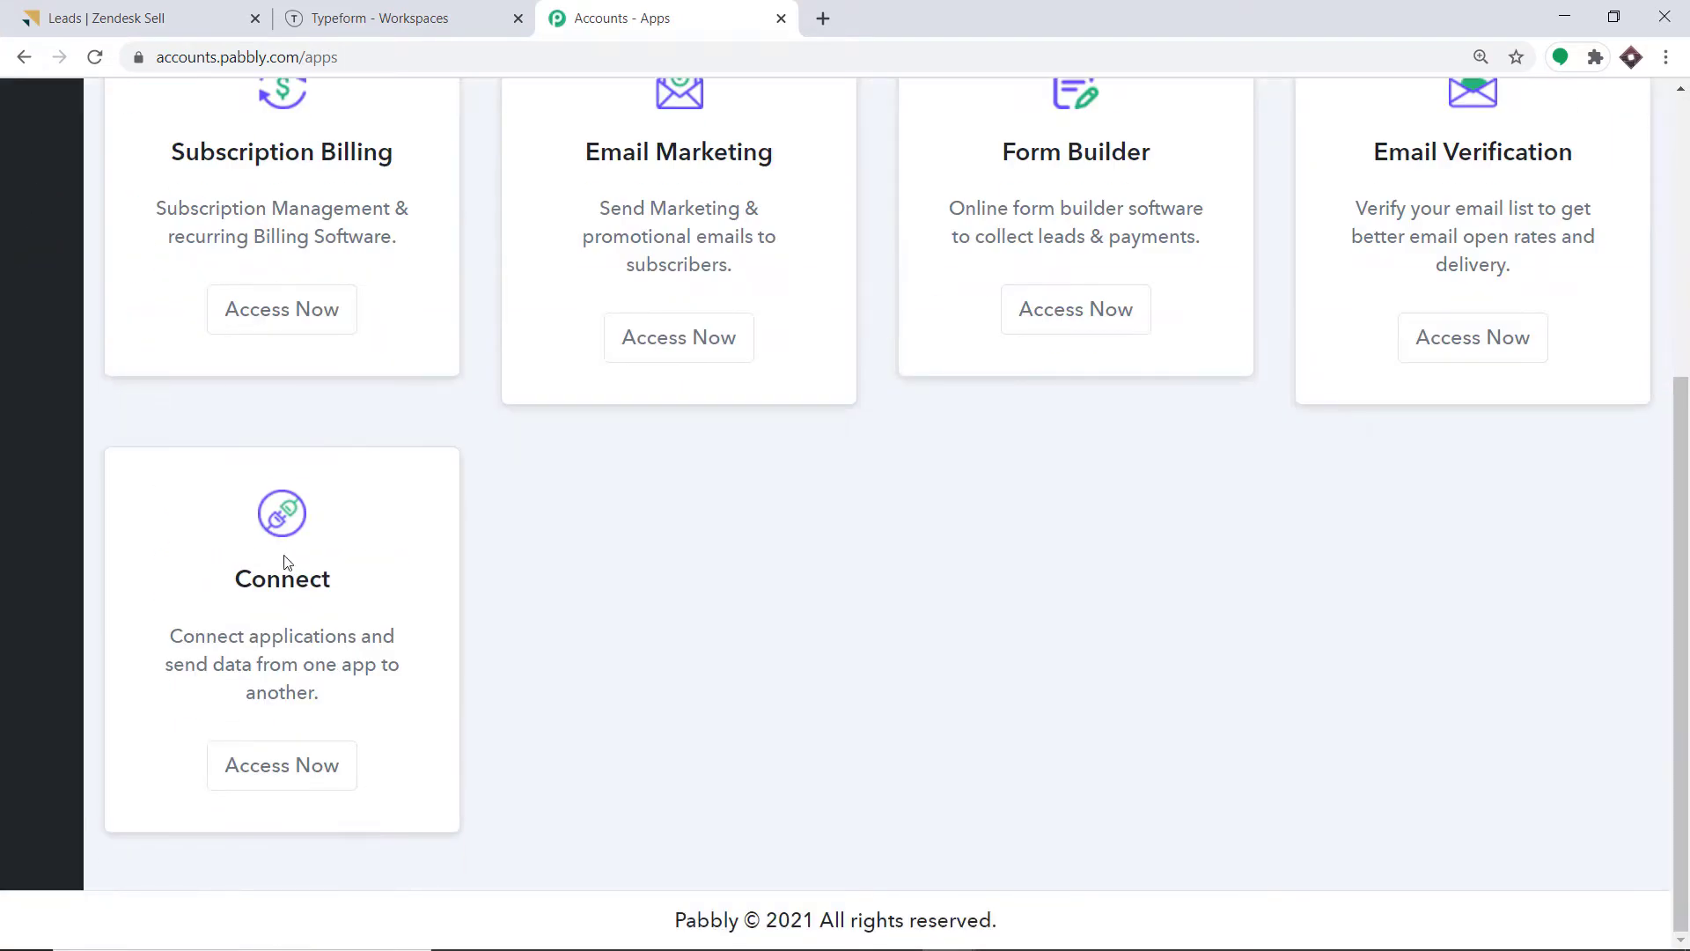
click(262, 768)
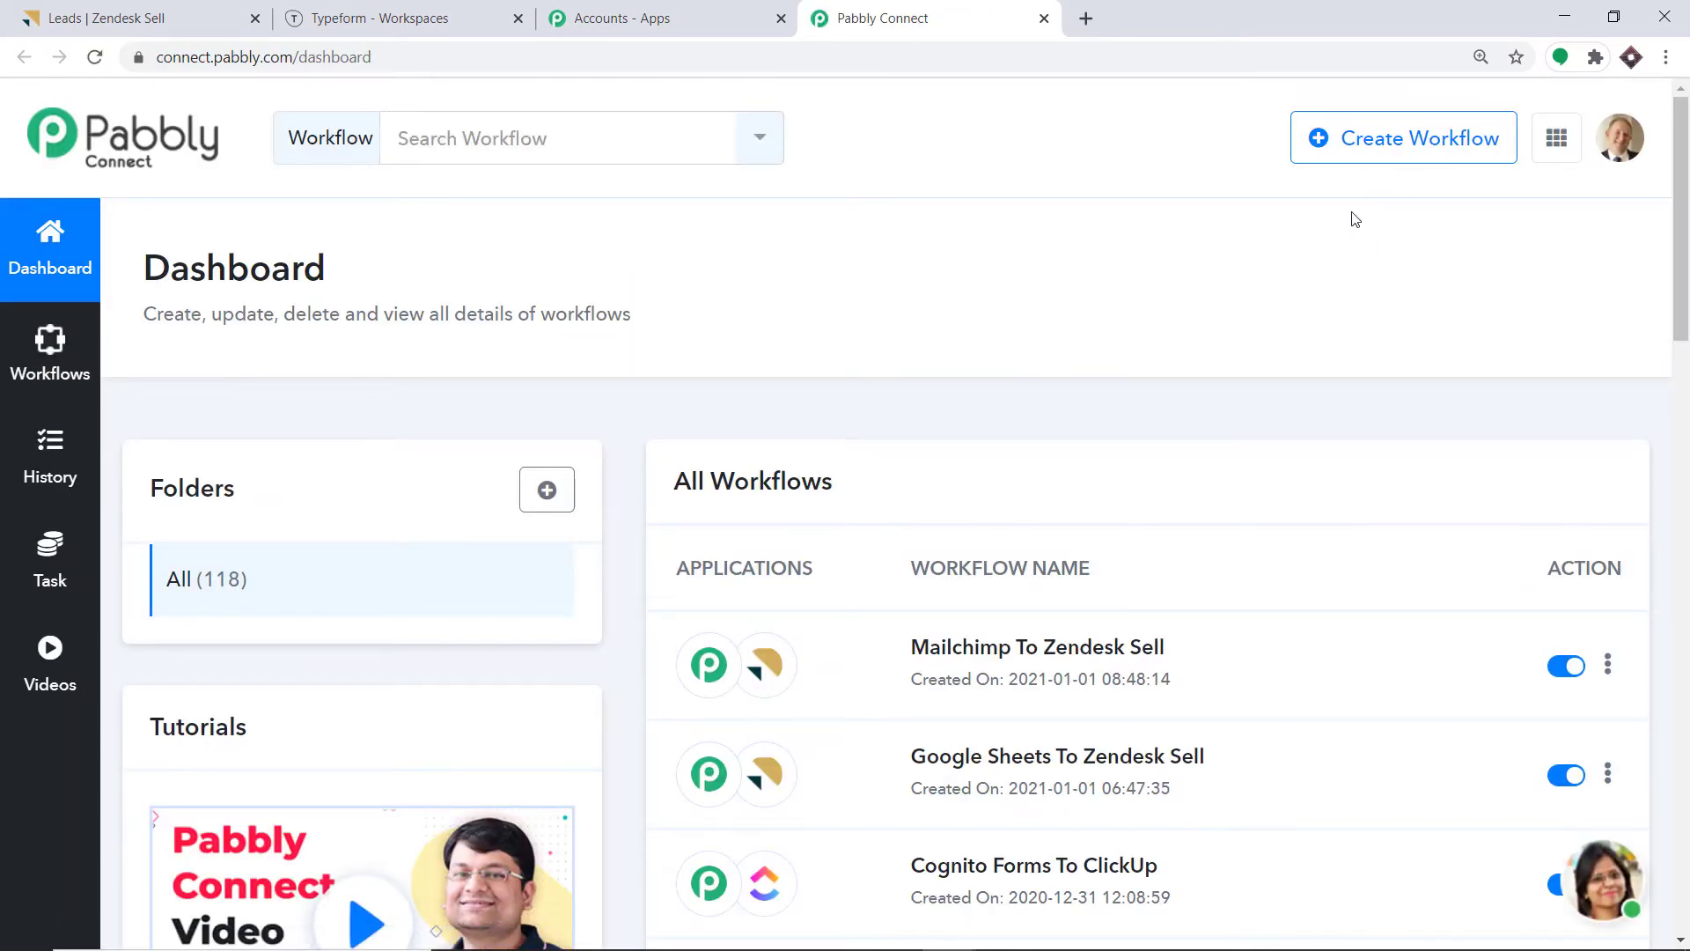
Create a new workflow named 'Typeform To Zendesk Sell'.
click(1368, 155)
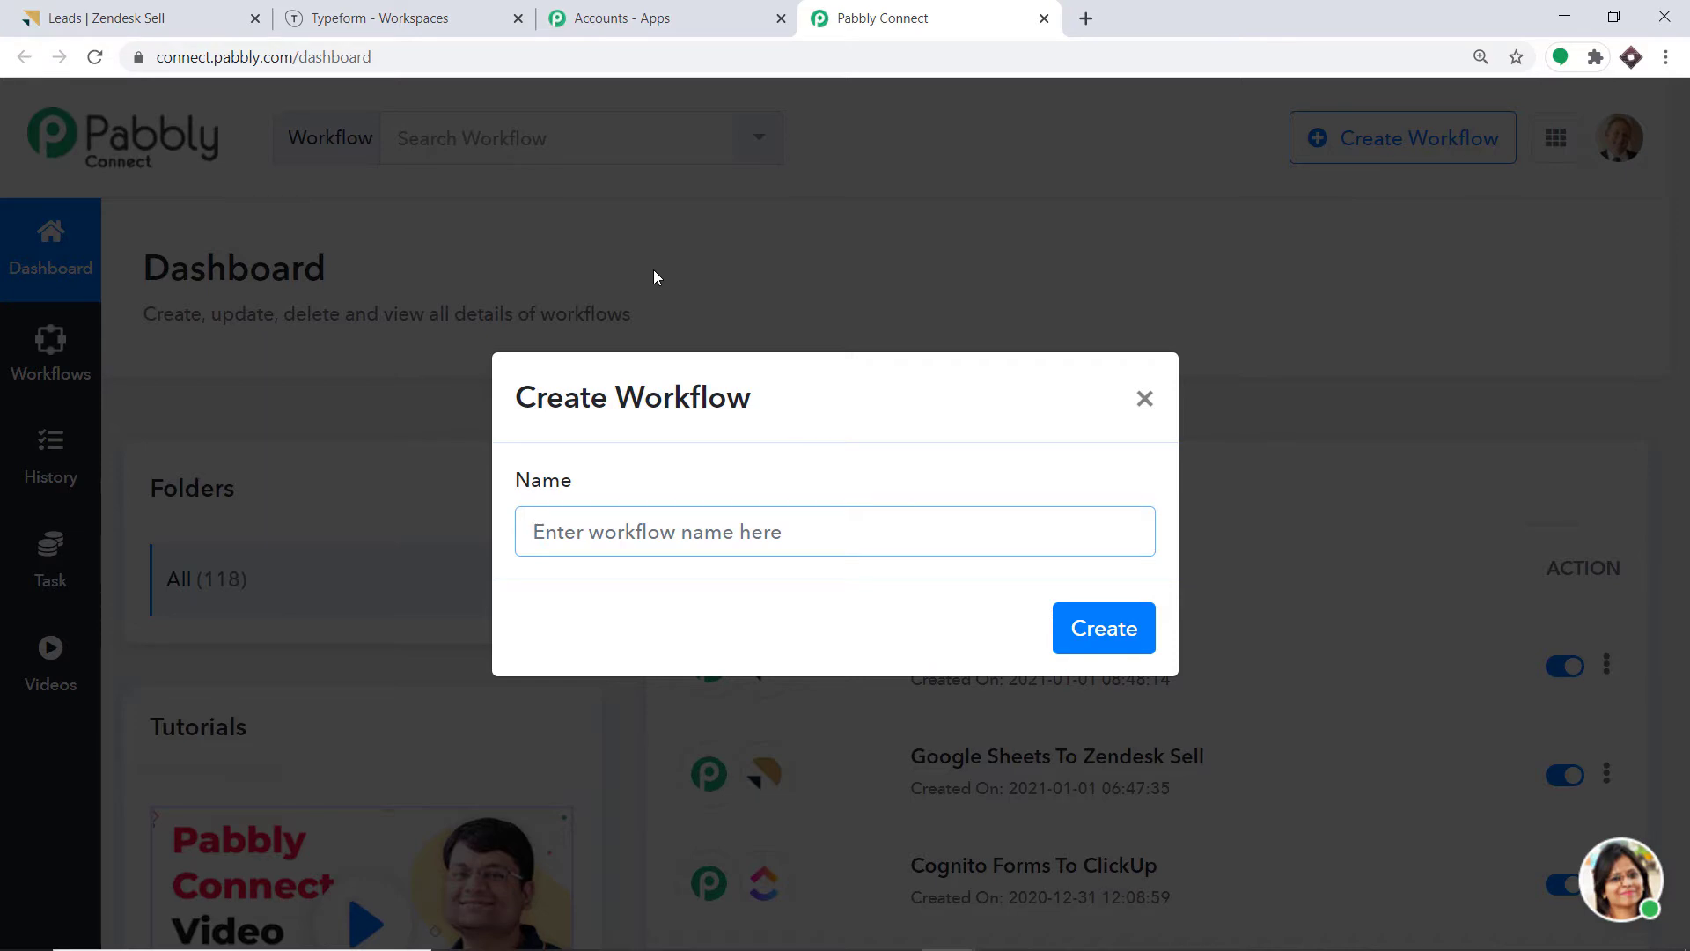
text(ty)
key(BackSpace)
key(BackSpace)
text(Ty)
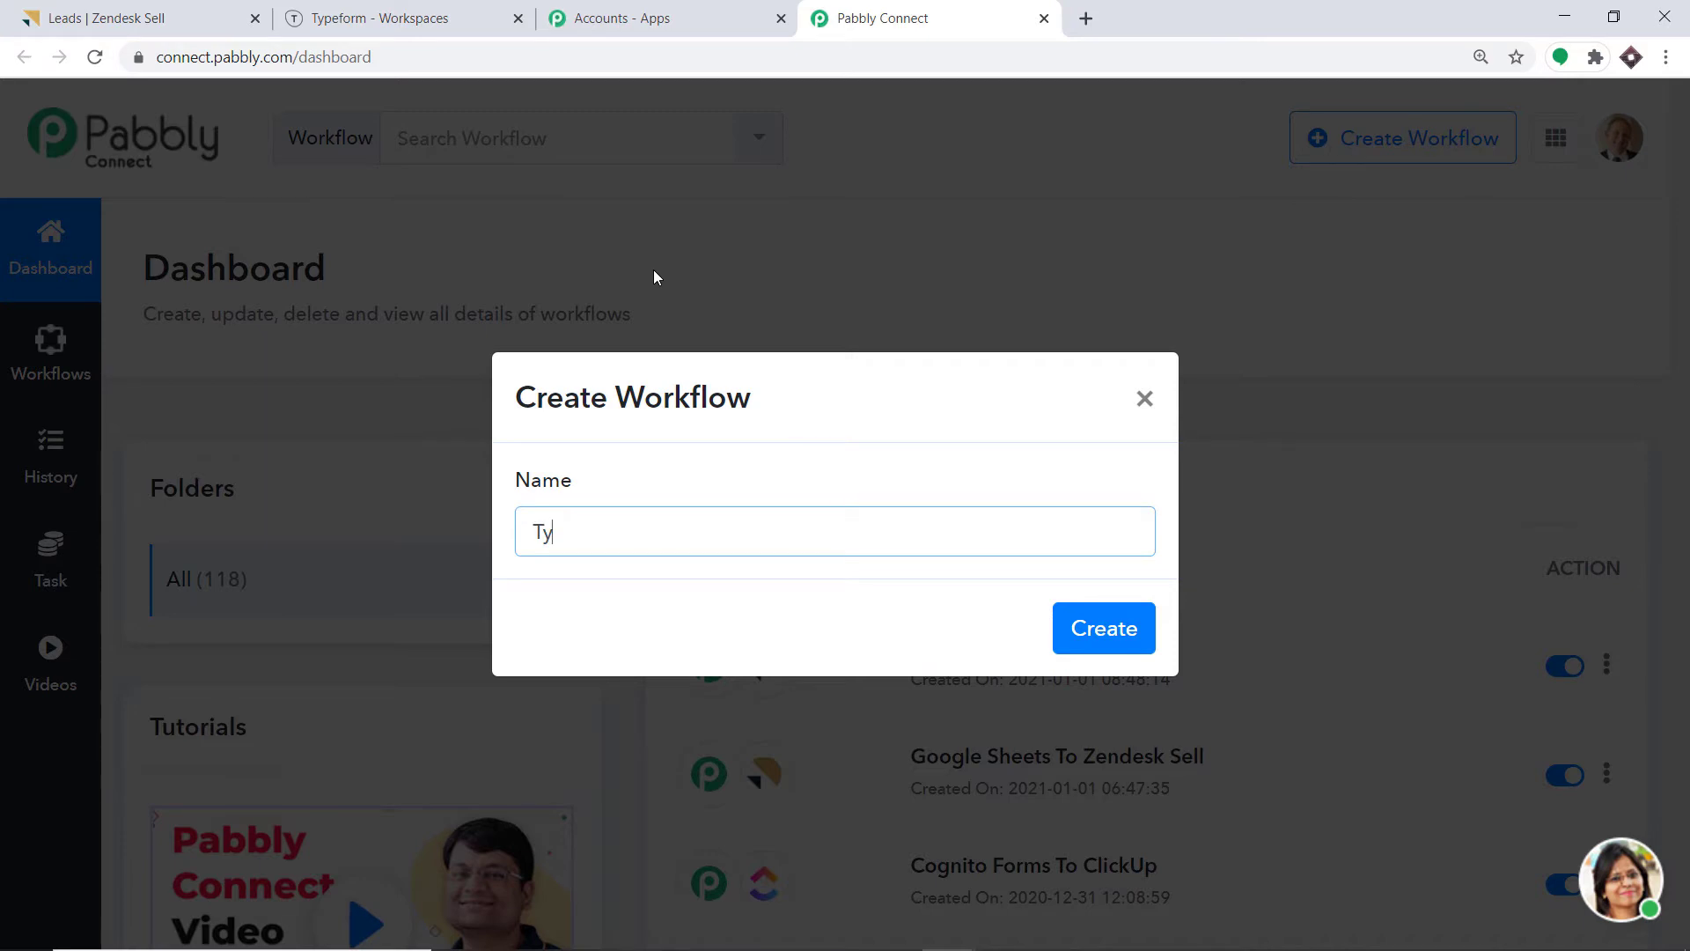
text(peform To Zend)
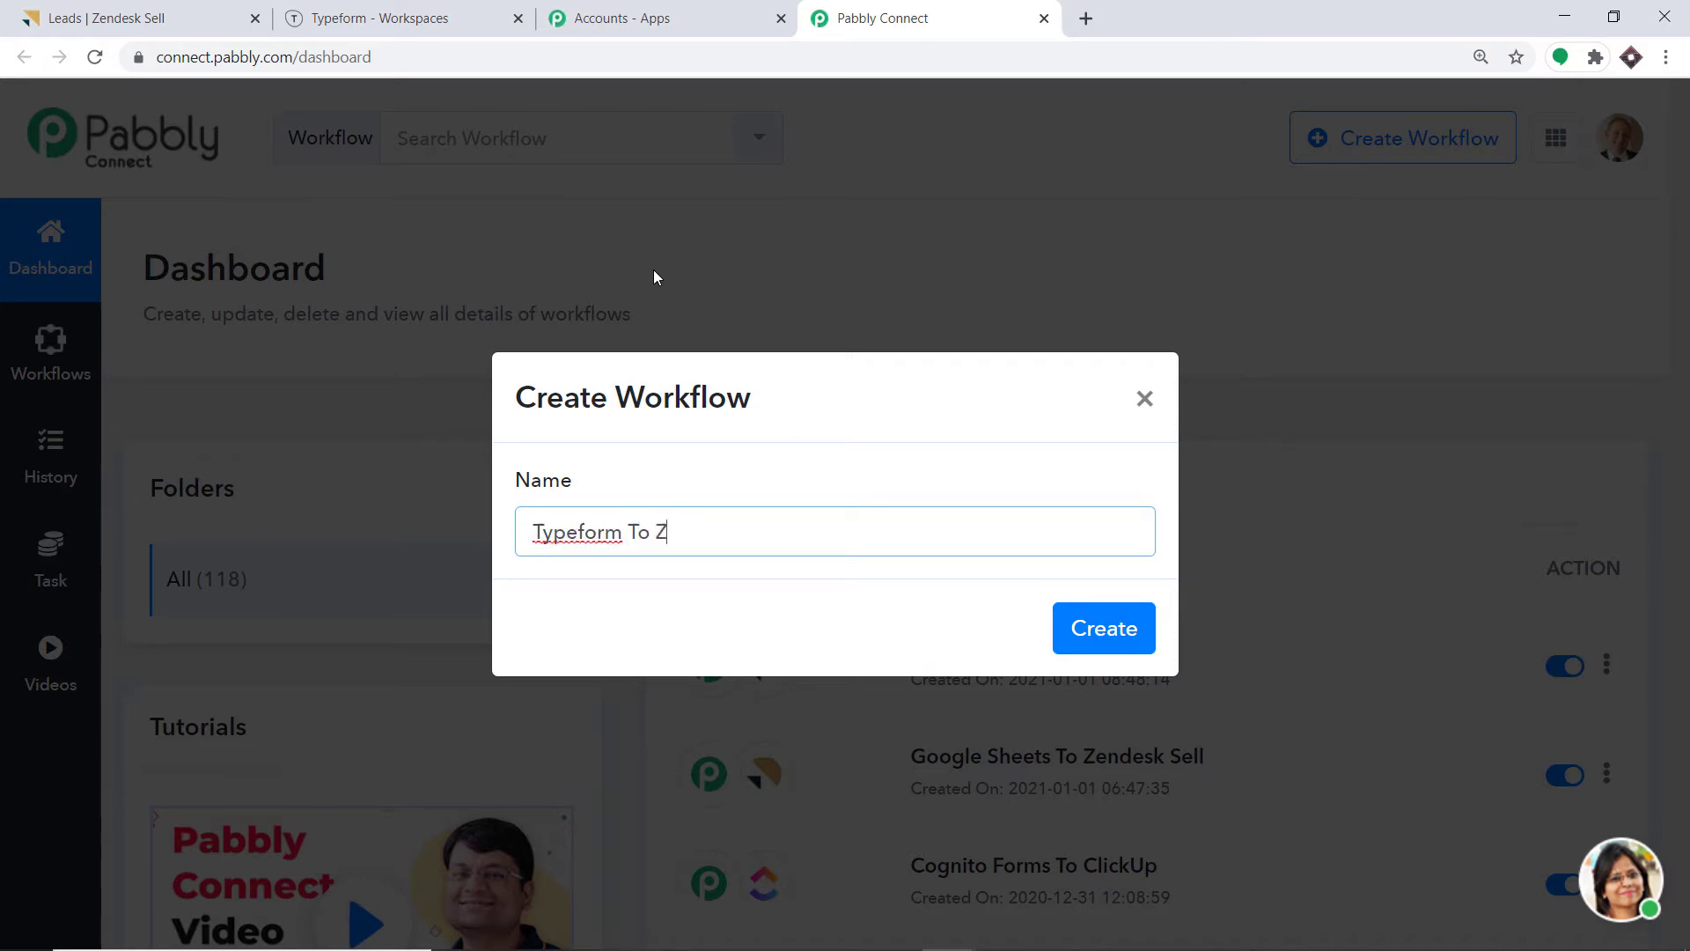
text(esk Sell)
click(1093, 634)
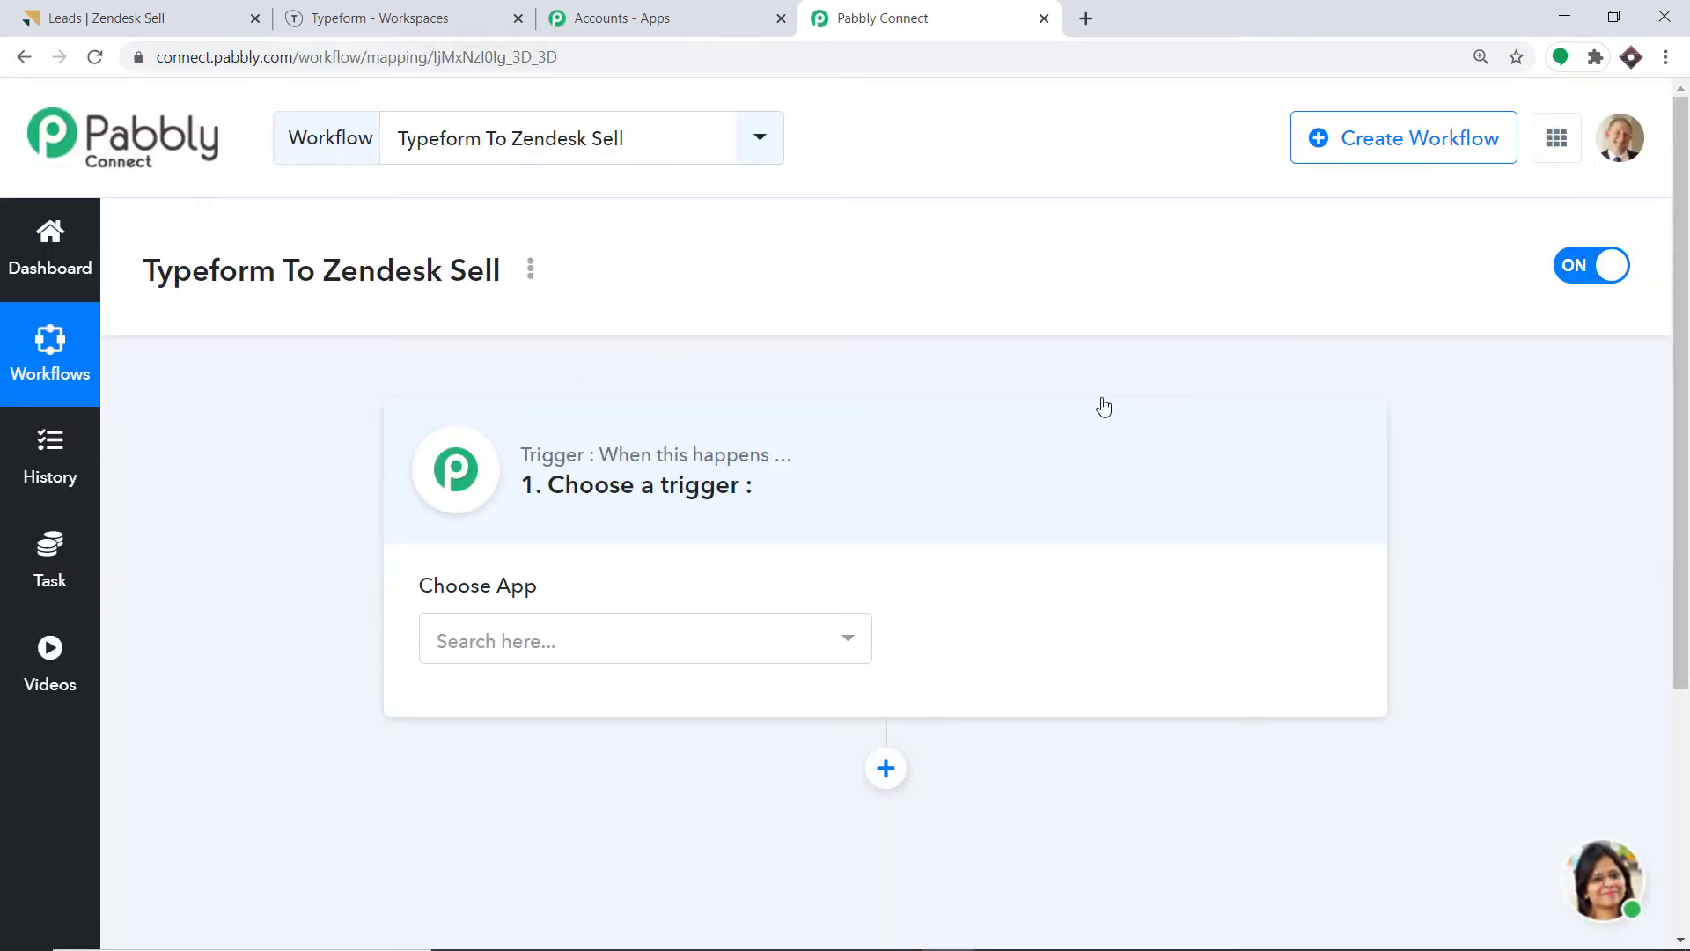
Set the trigger to Typeform with the New Entry event and begin linking a Typeform account.
click(590, 644)
text(typef)
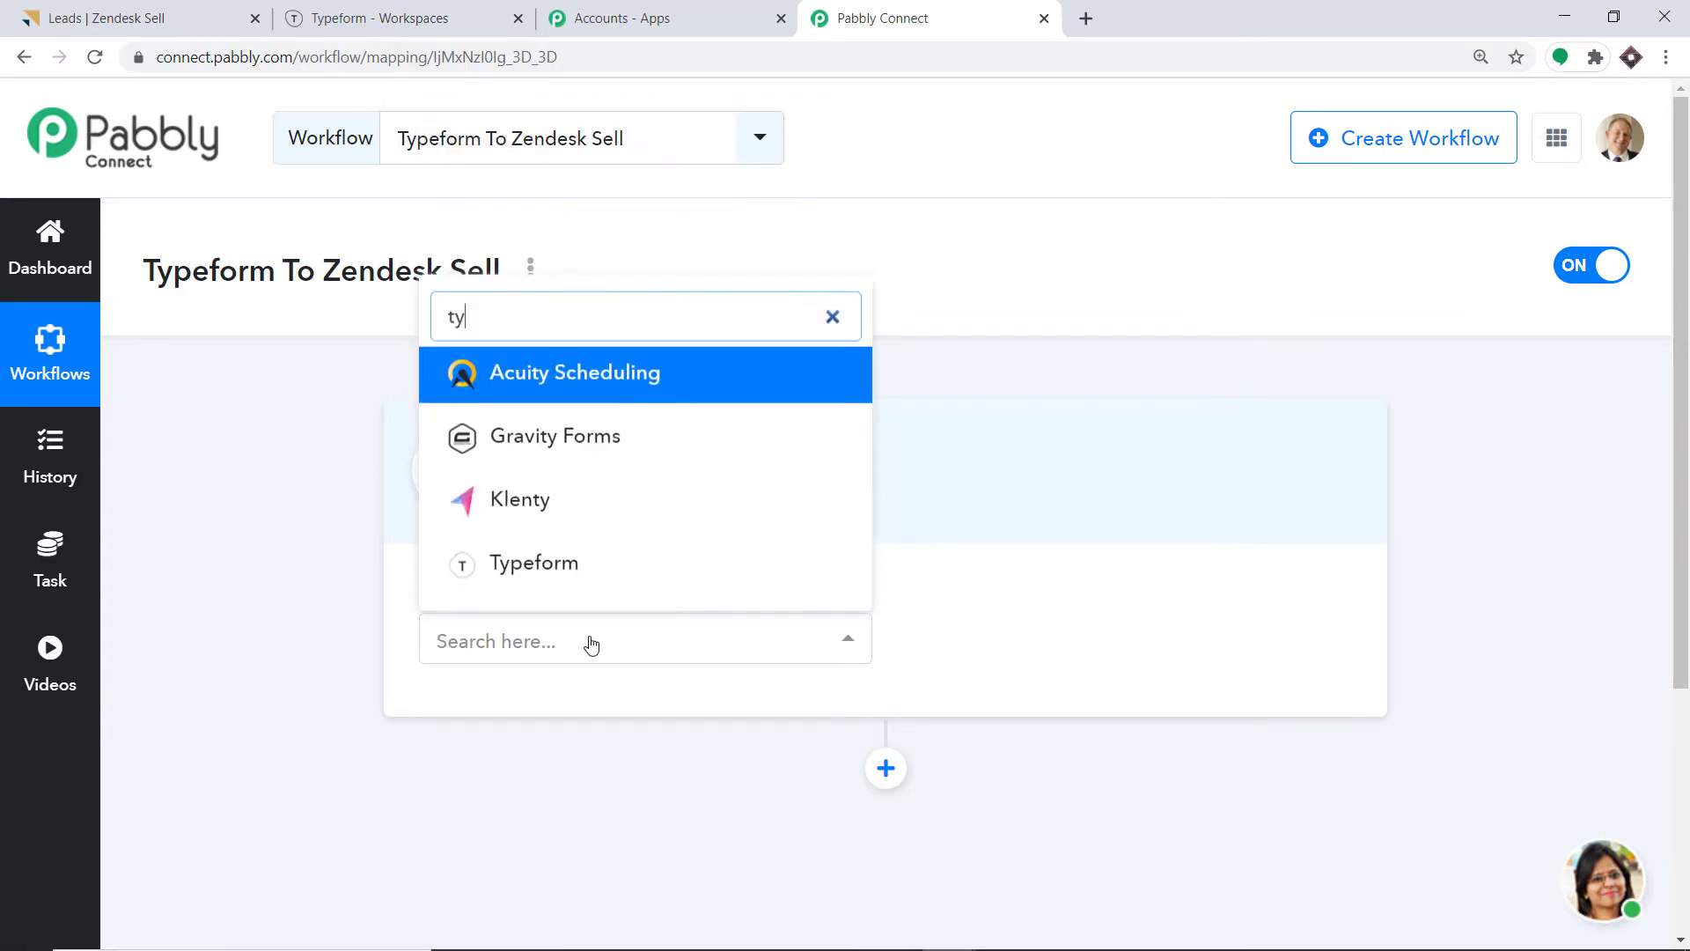
click(607, 571)
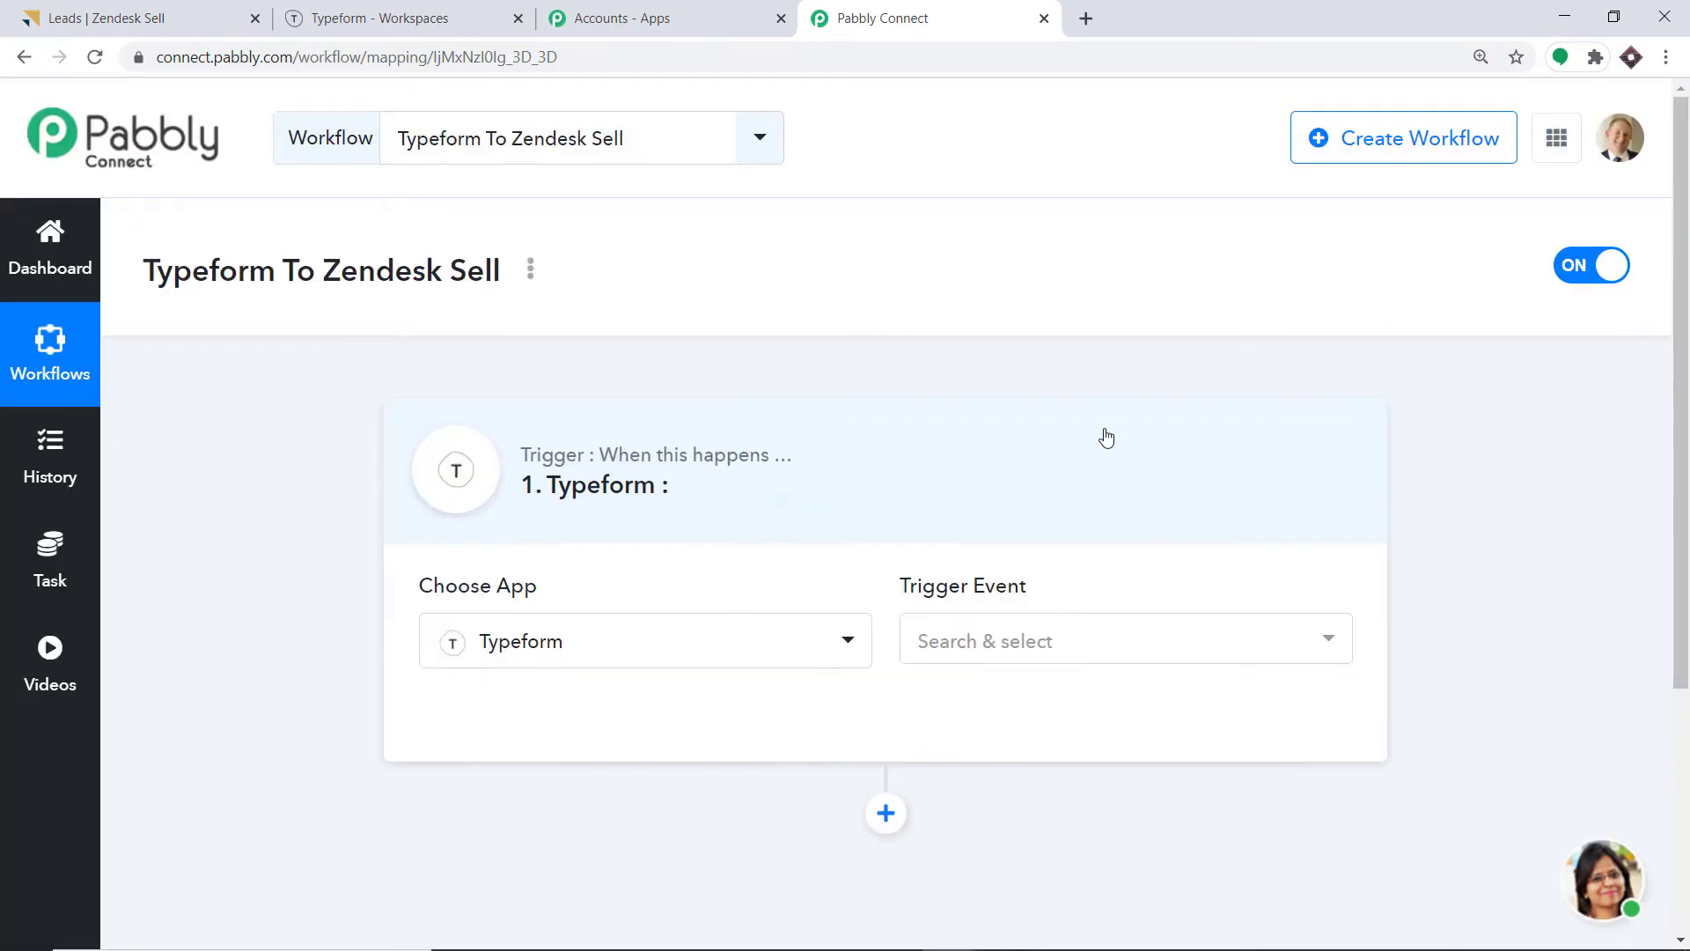
click(1127, 655)
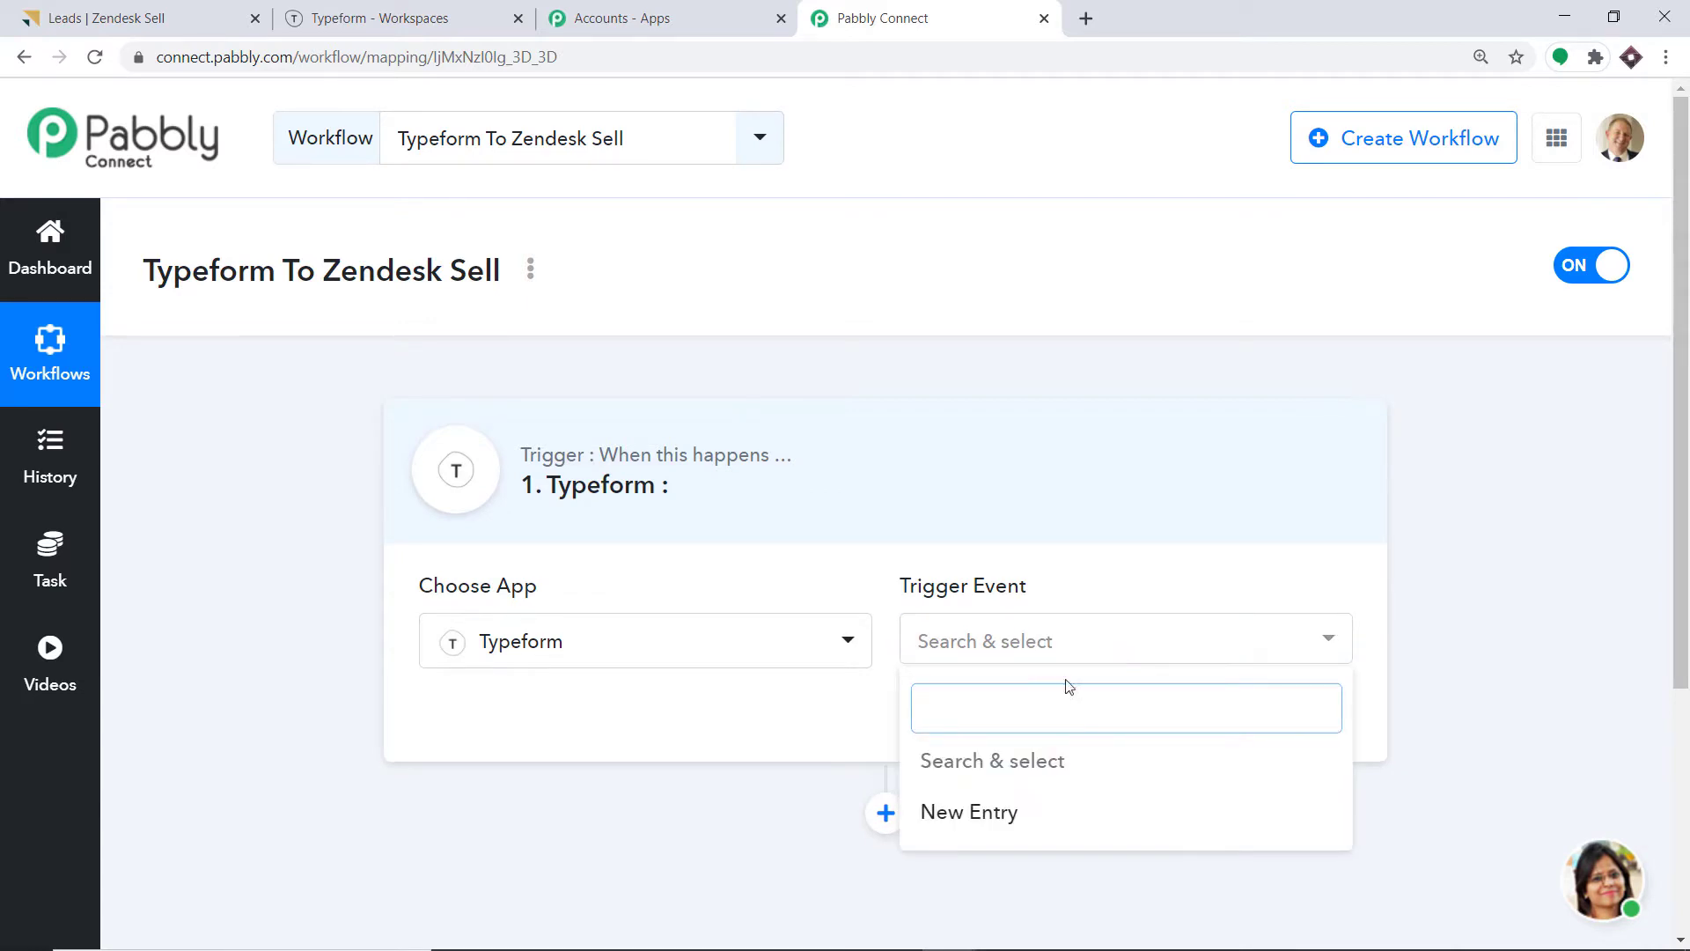
click(1013, 812)
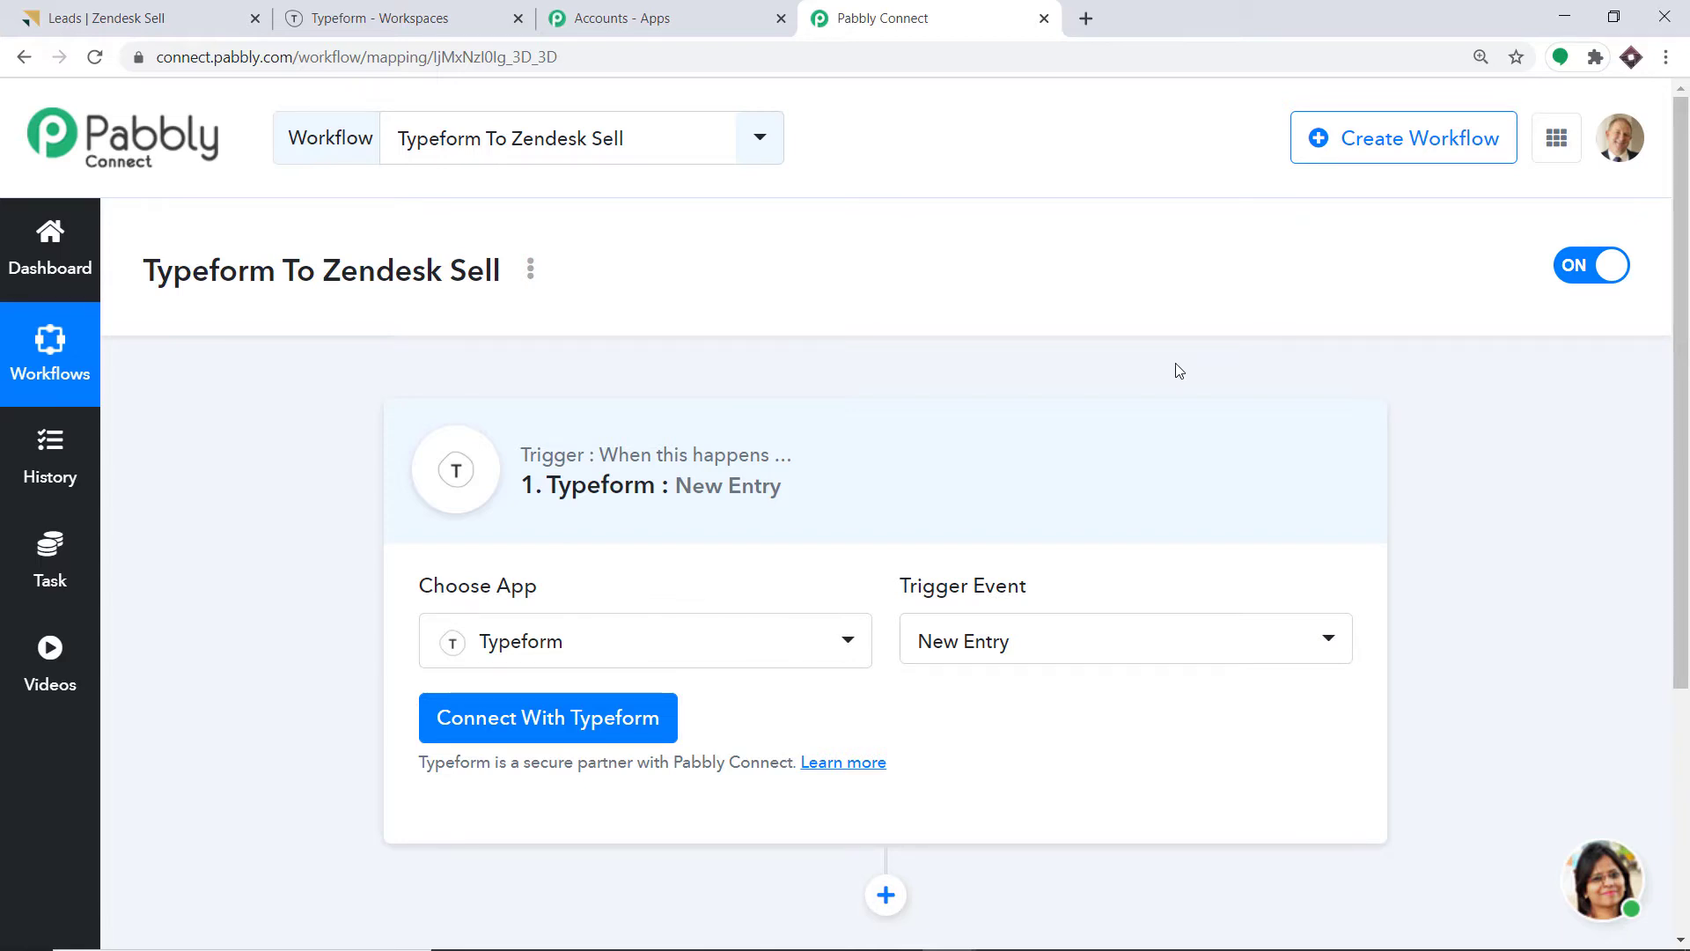
click(1064, 656)
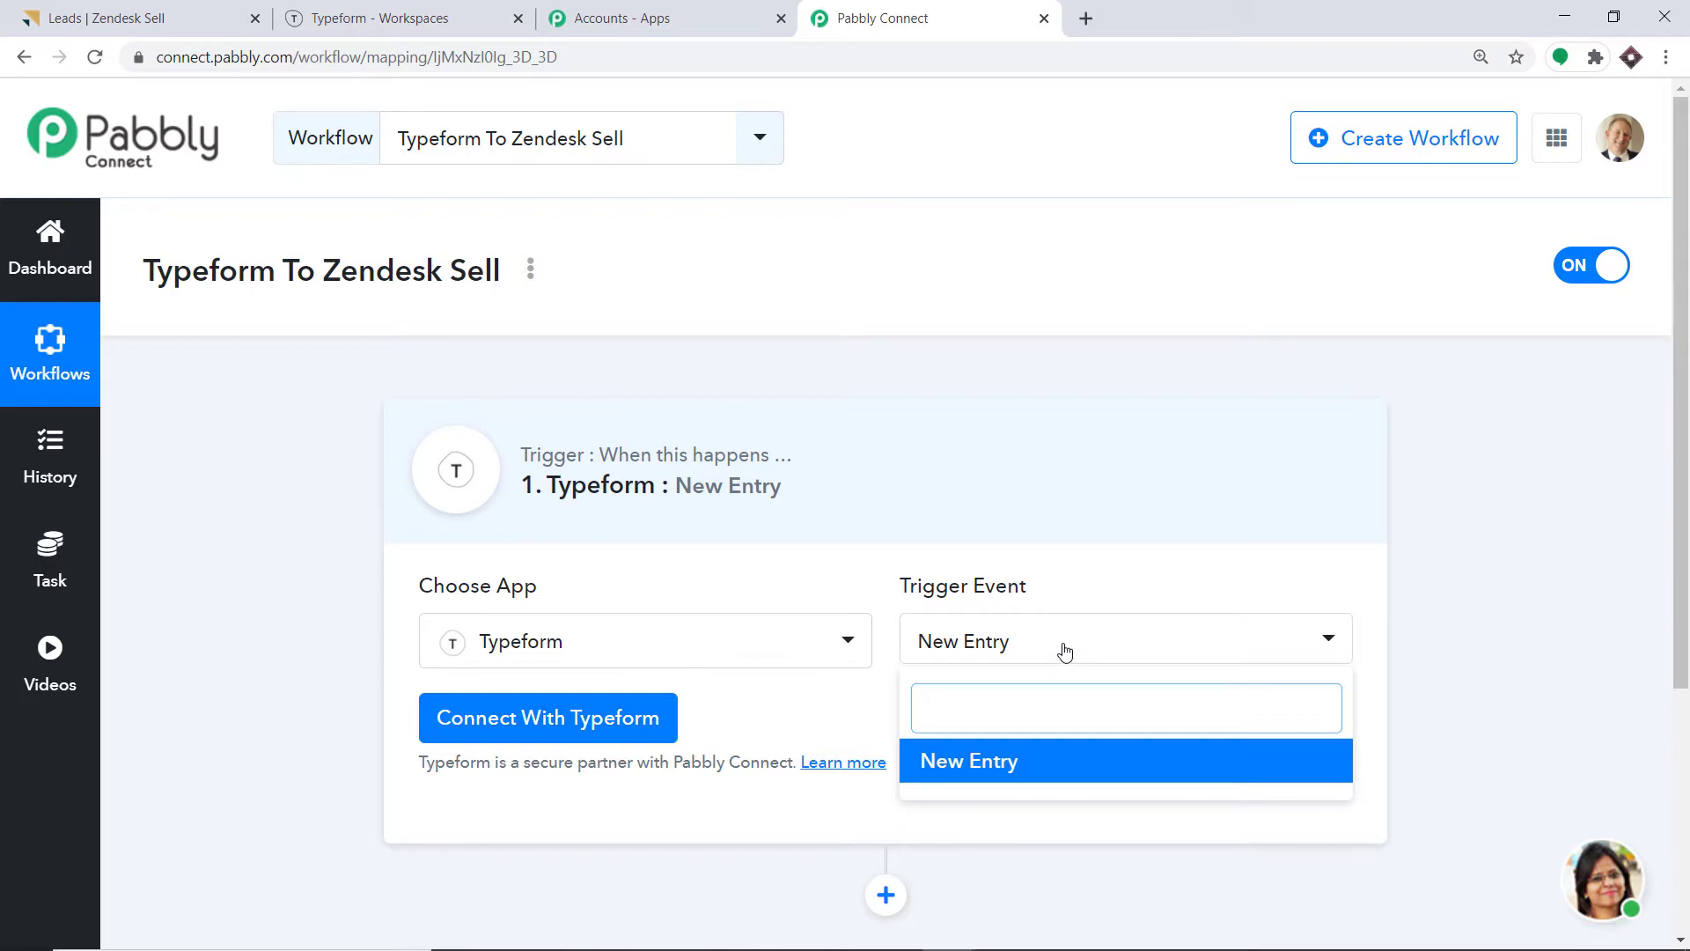
click(1037, 773)
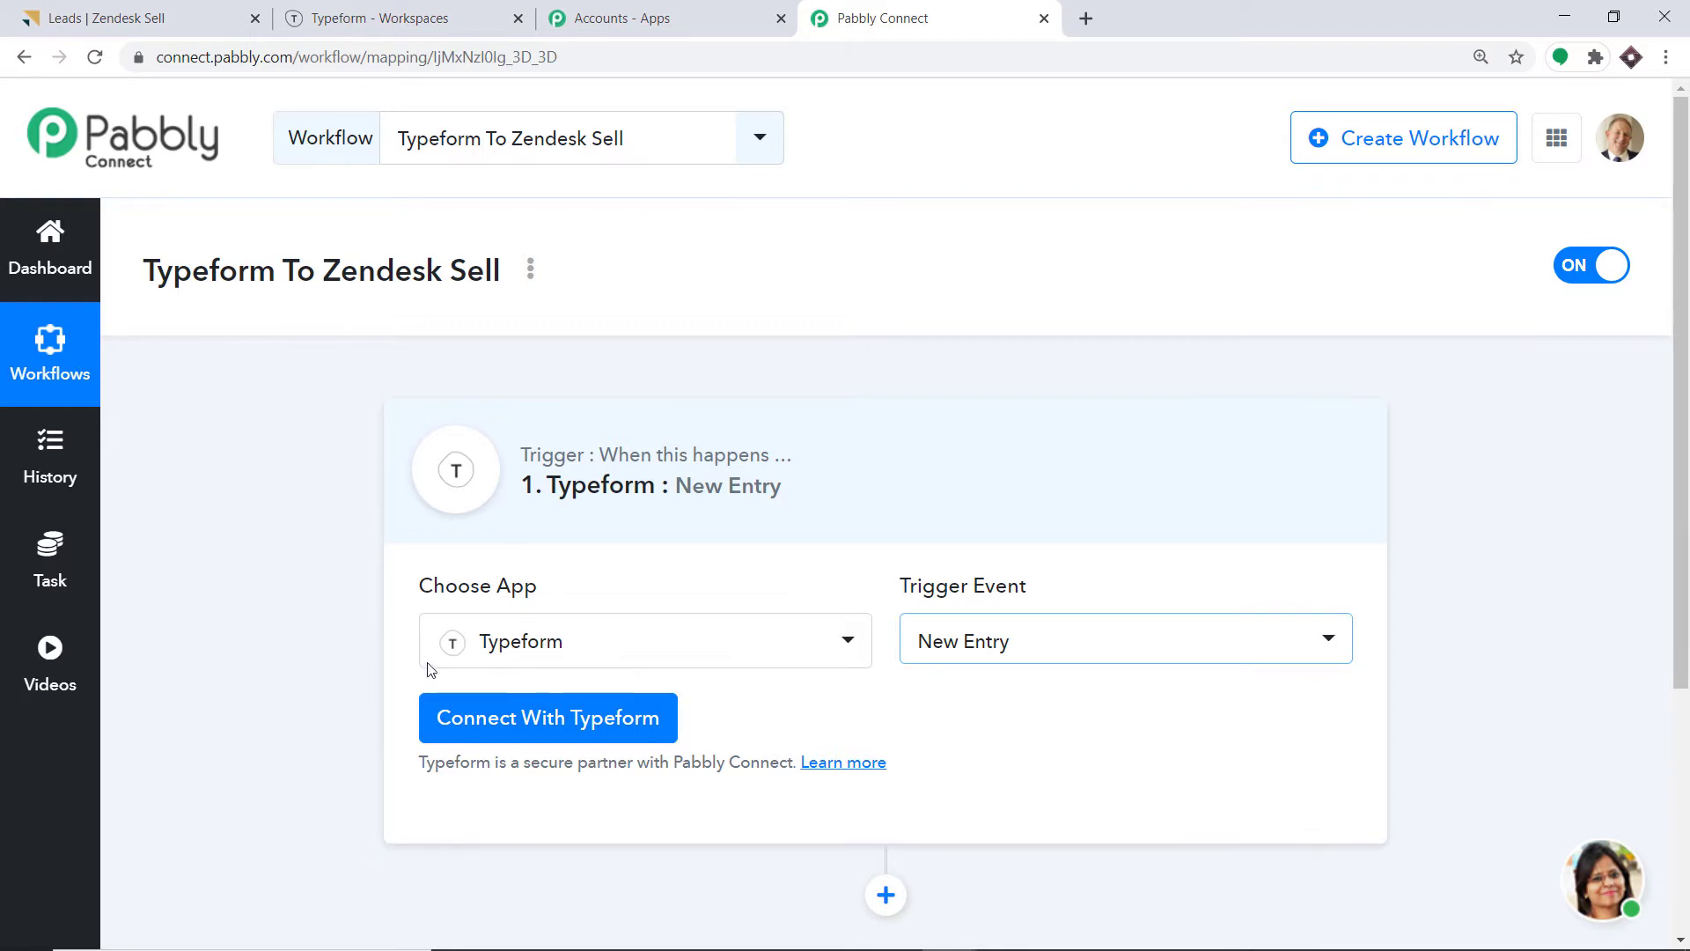
click(498, 727)
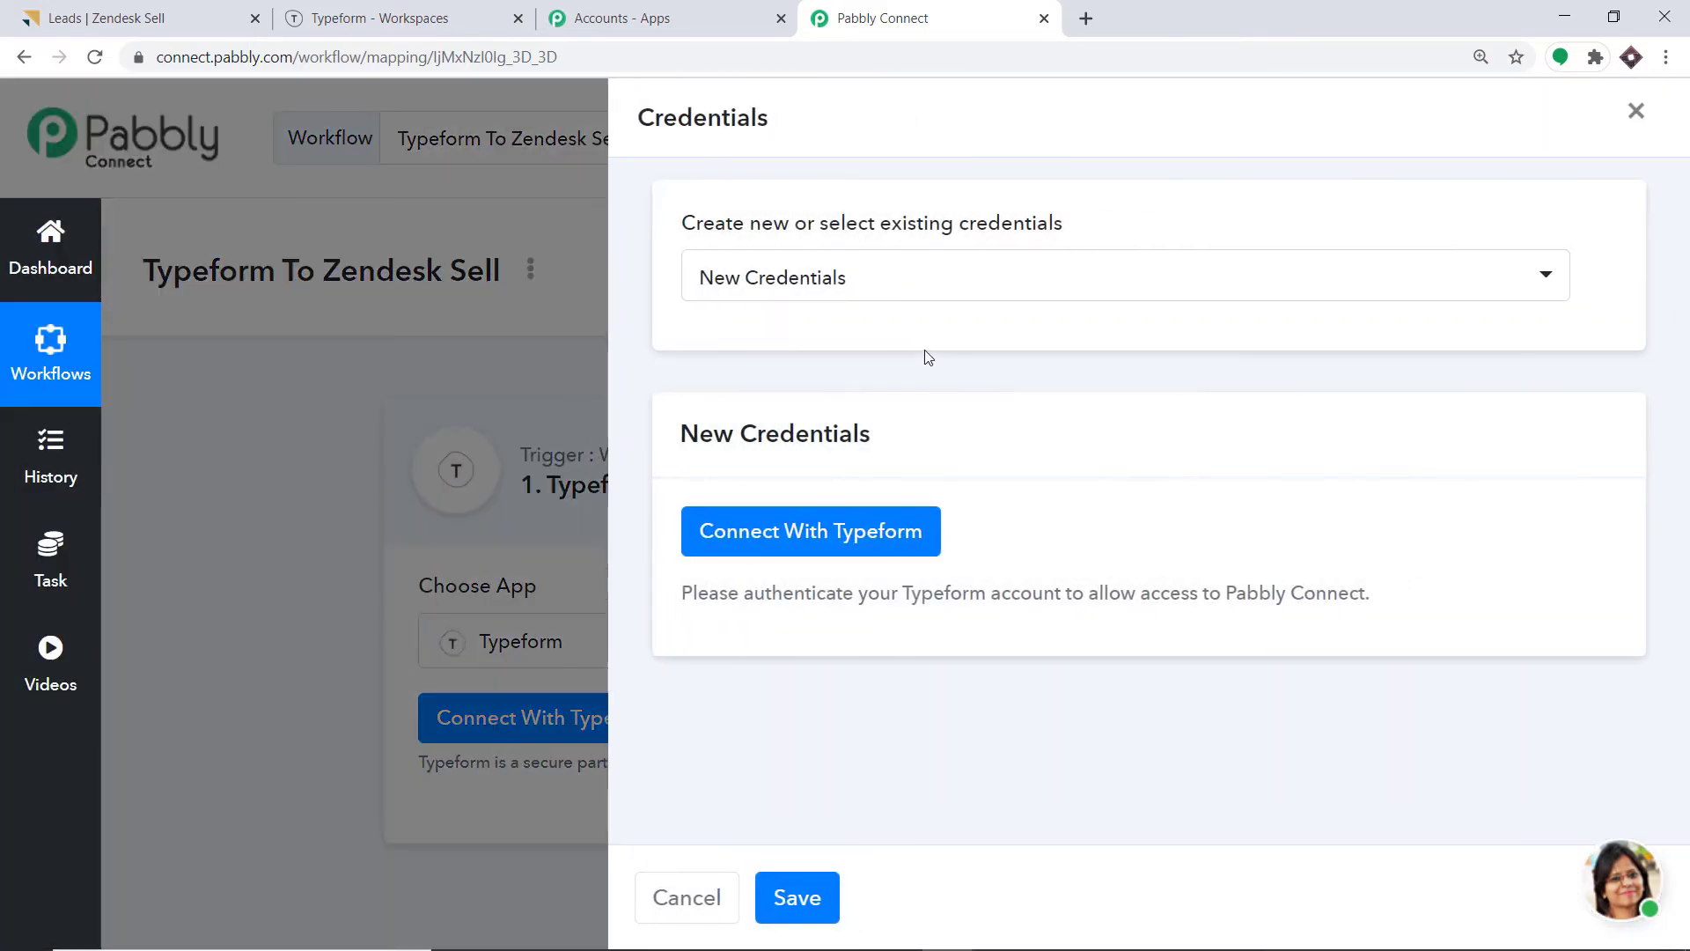
Authorize Pabbly Connect's access to Typeform and dismiss the success message.
click(868, 531)
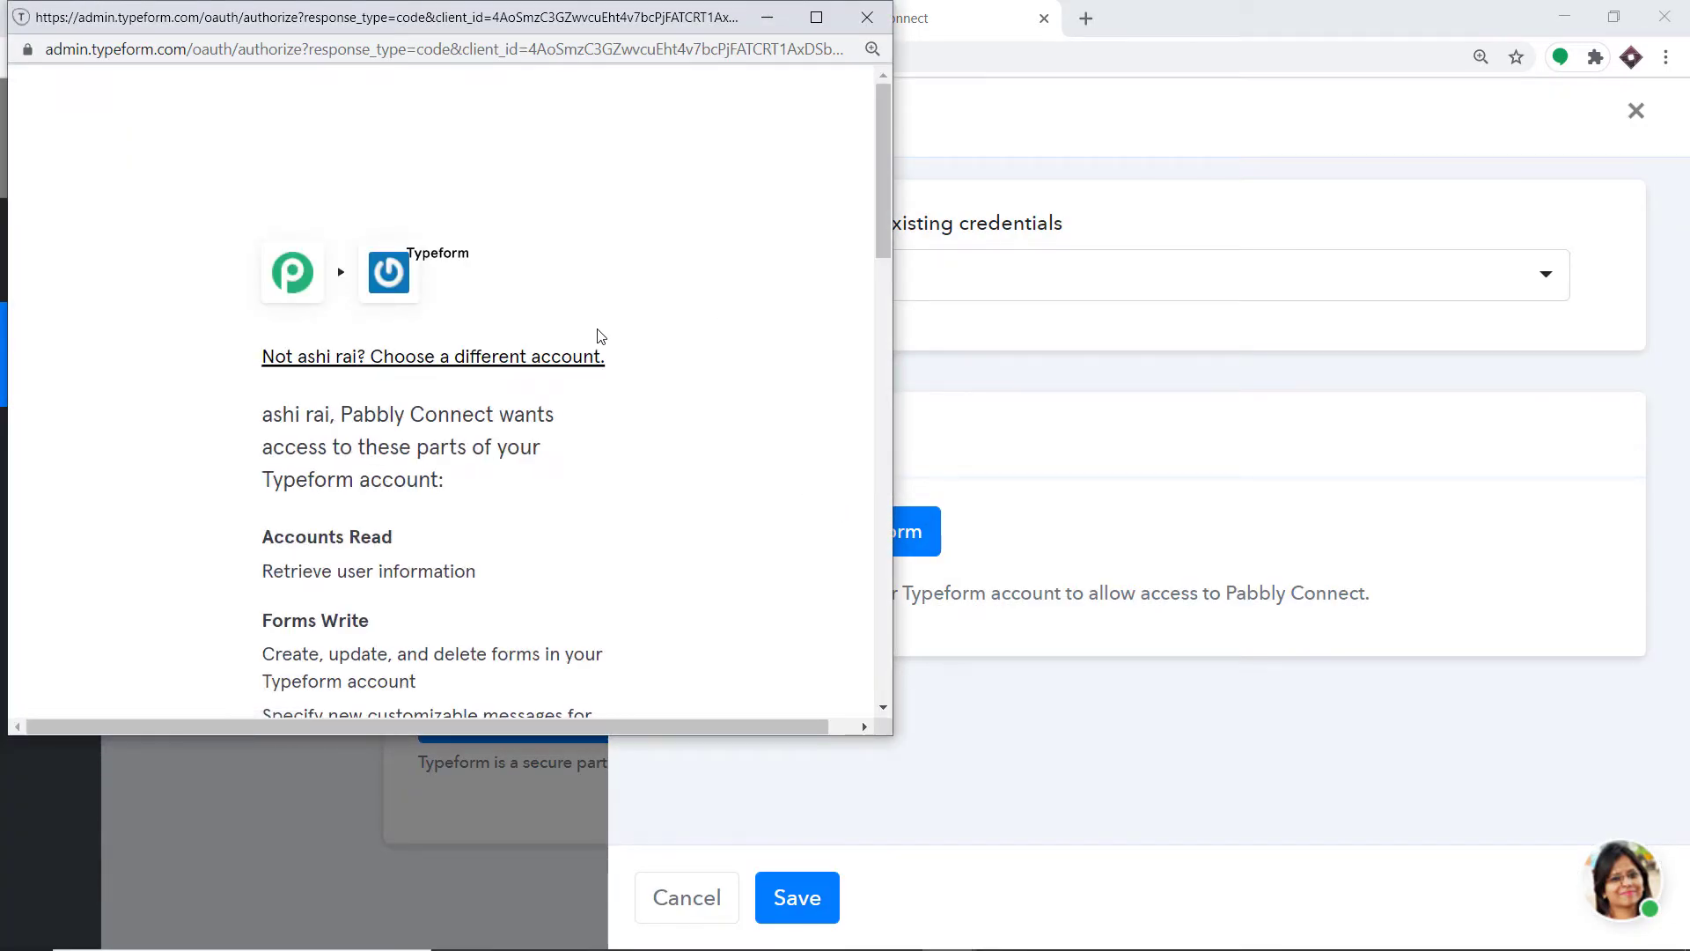
scroll(607, 346, down, 3)
scroll(607, 346, down, 15)
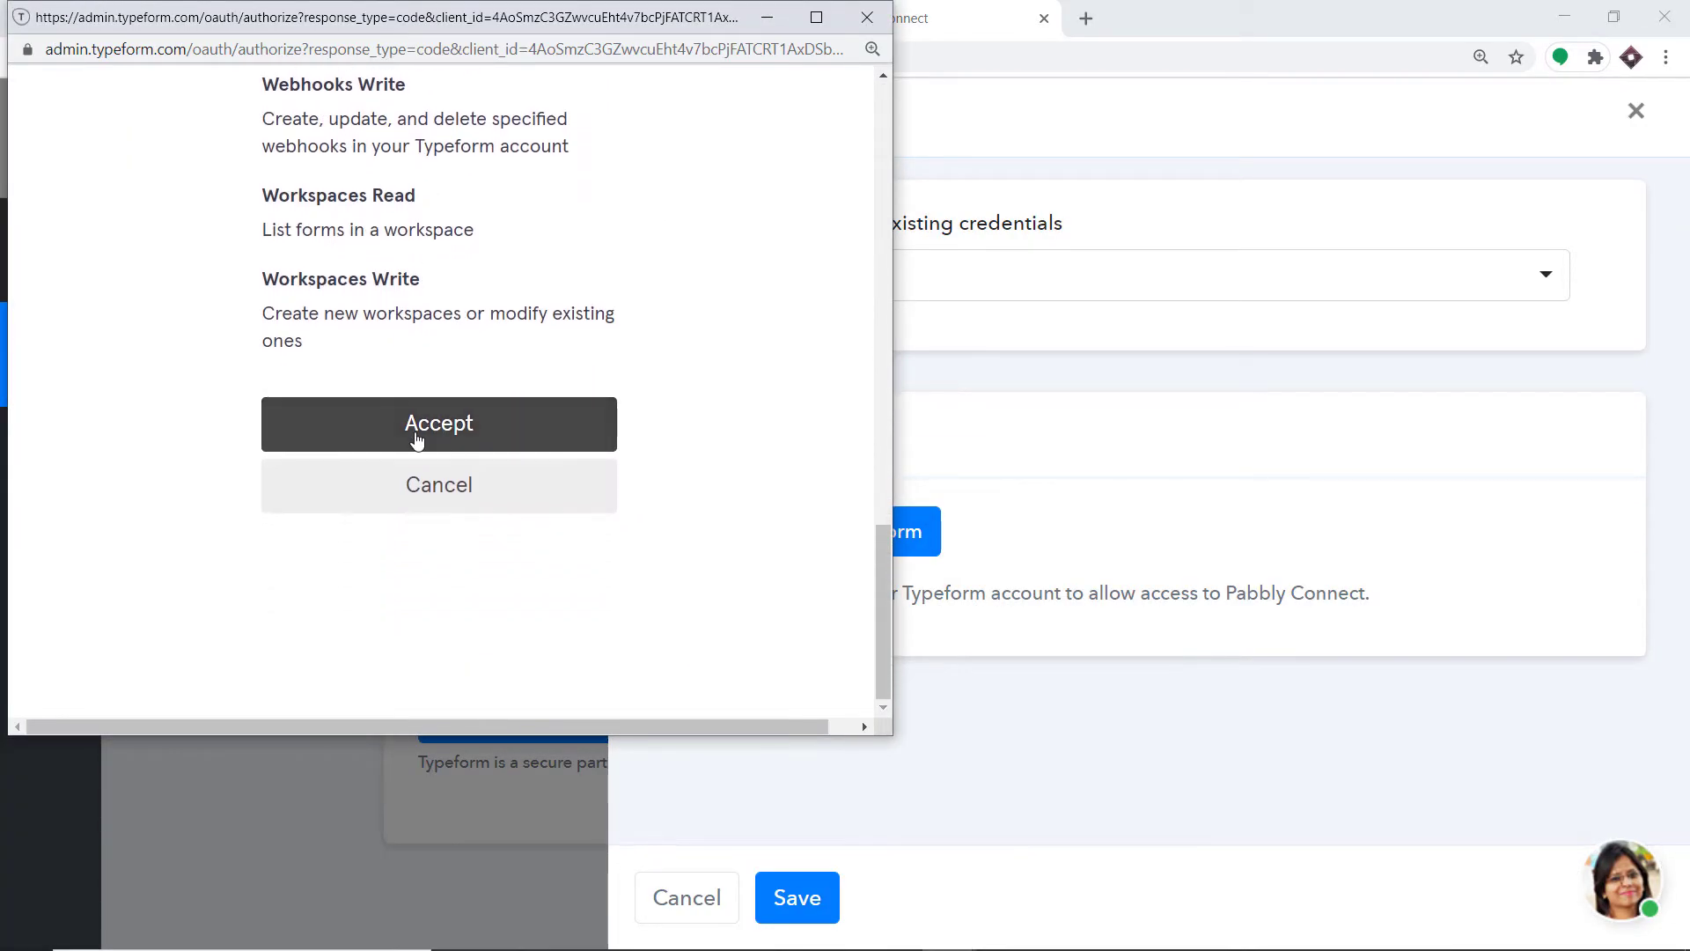
click(531, 440)
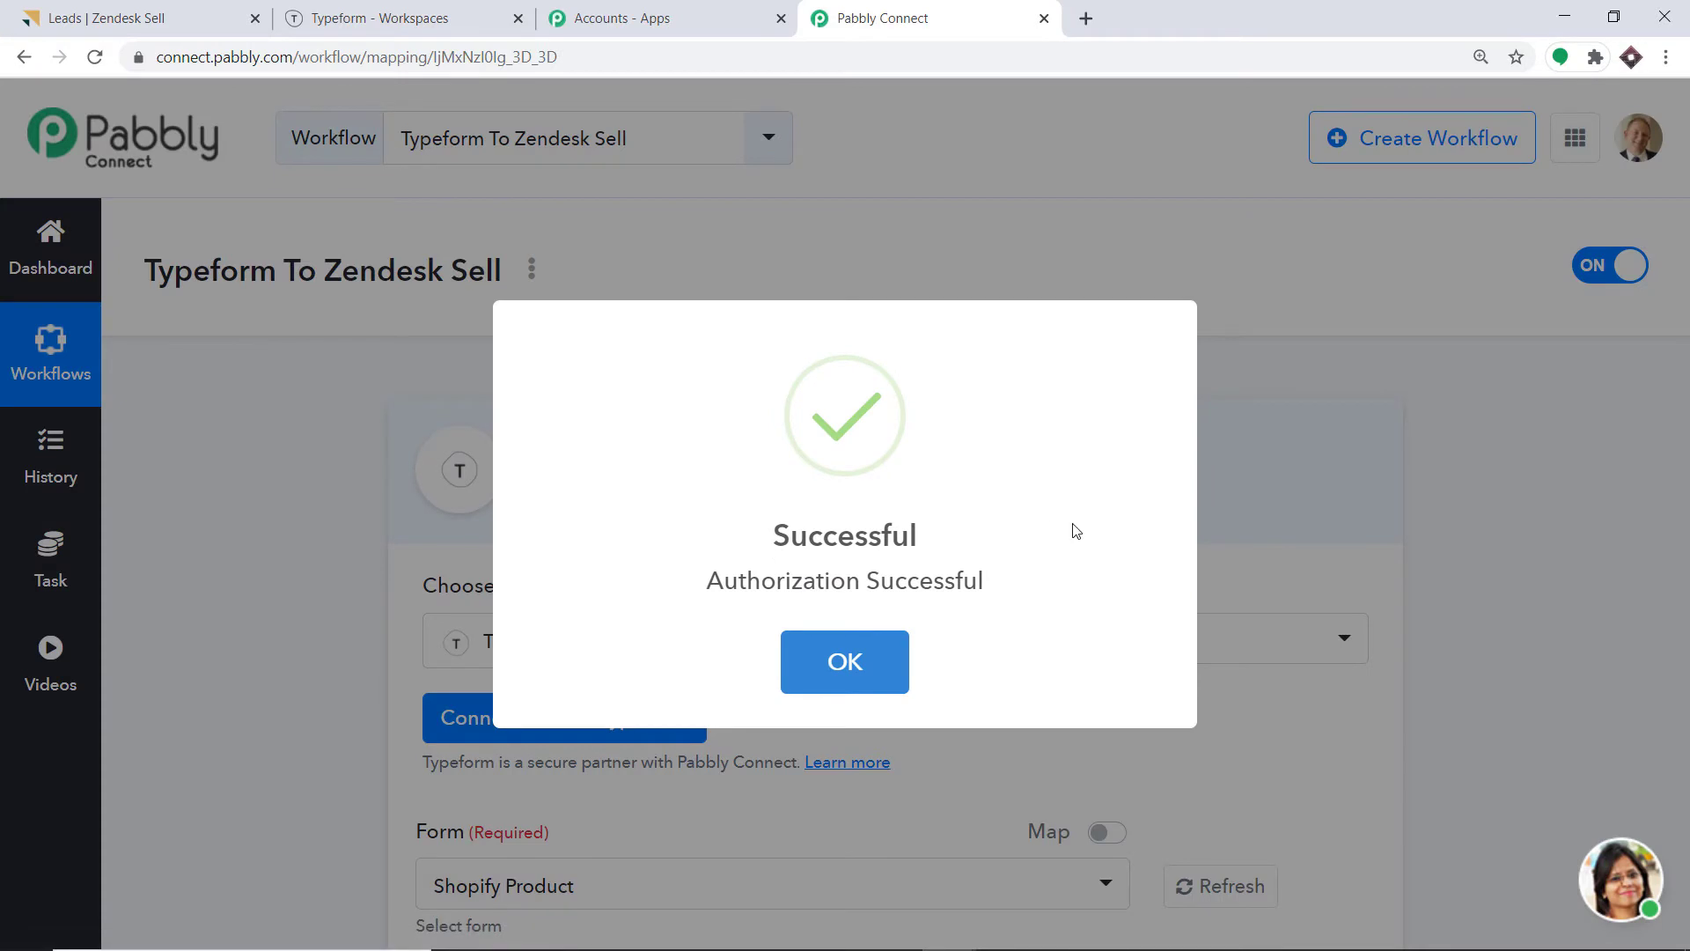
click(837, 645)
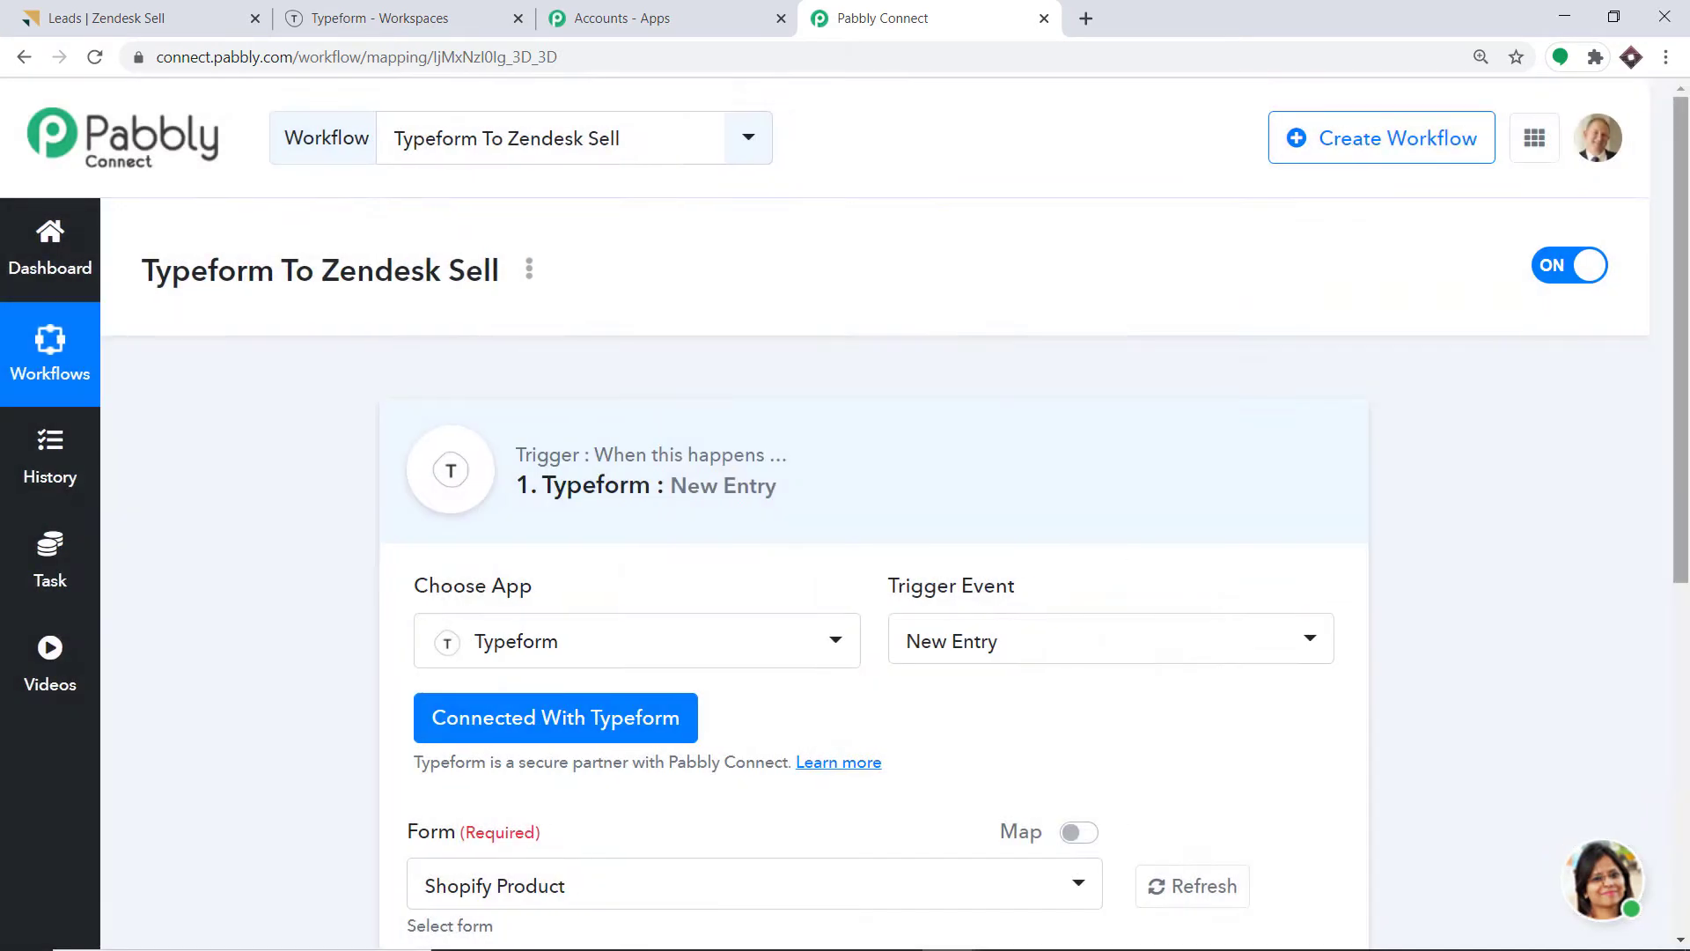
Check the available forms, Shopify Product and Zendesk Sell Lead, then go to Typeform.
drag(1684, 488, 1684, 718)
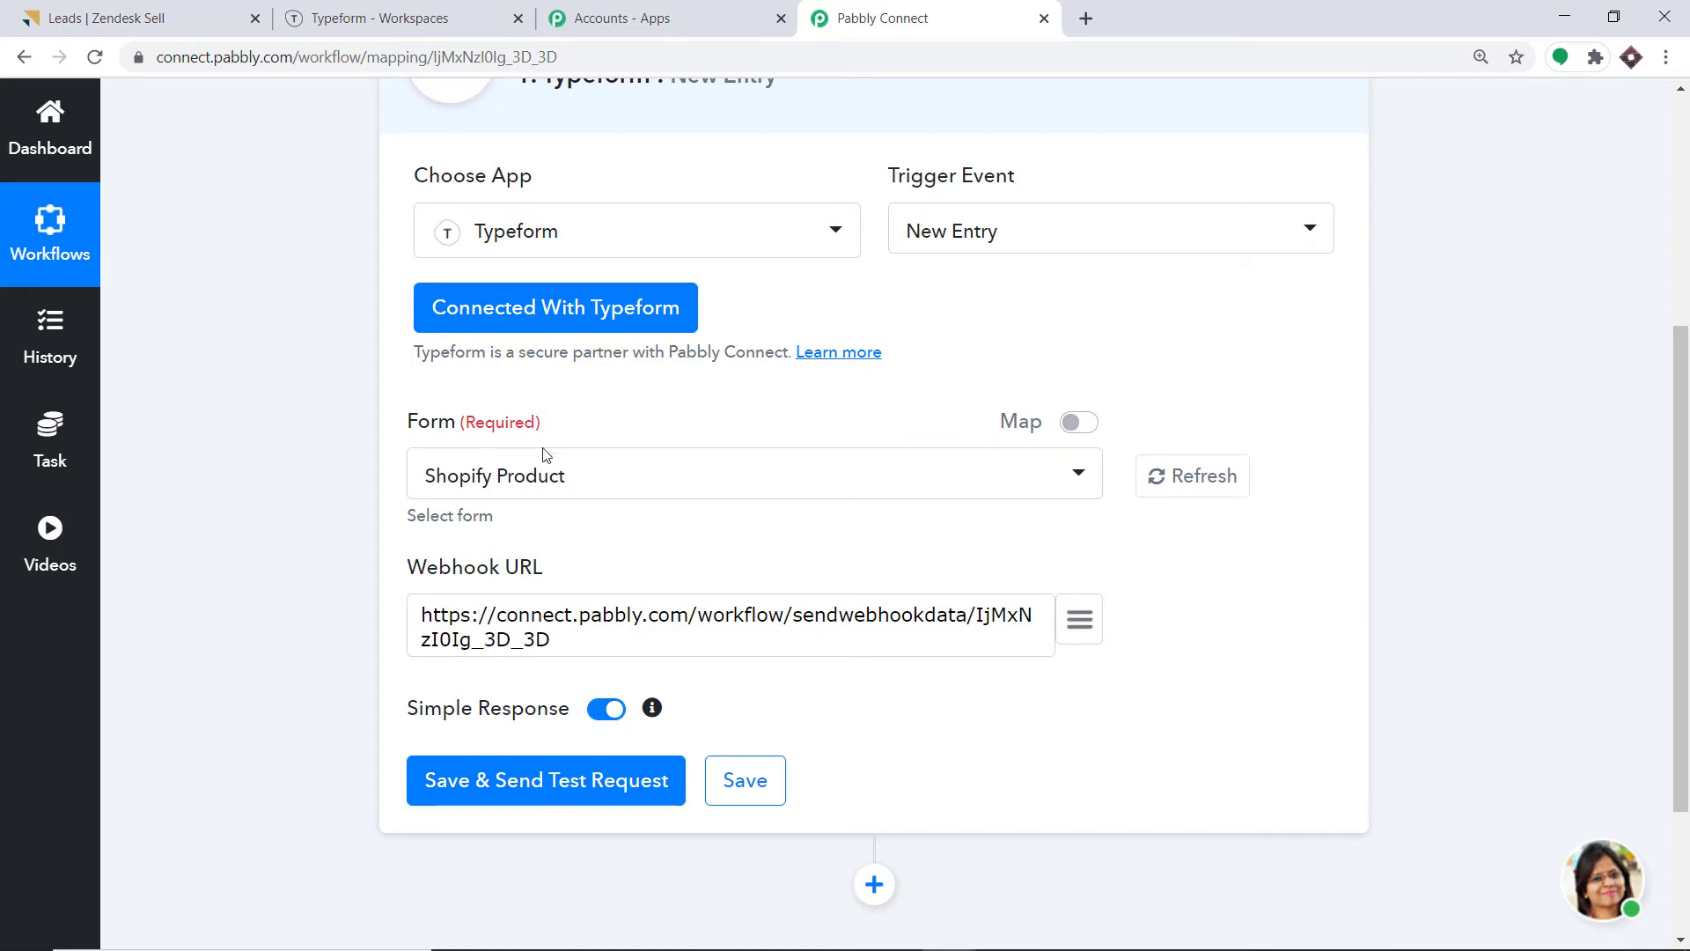
click(567, 485)
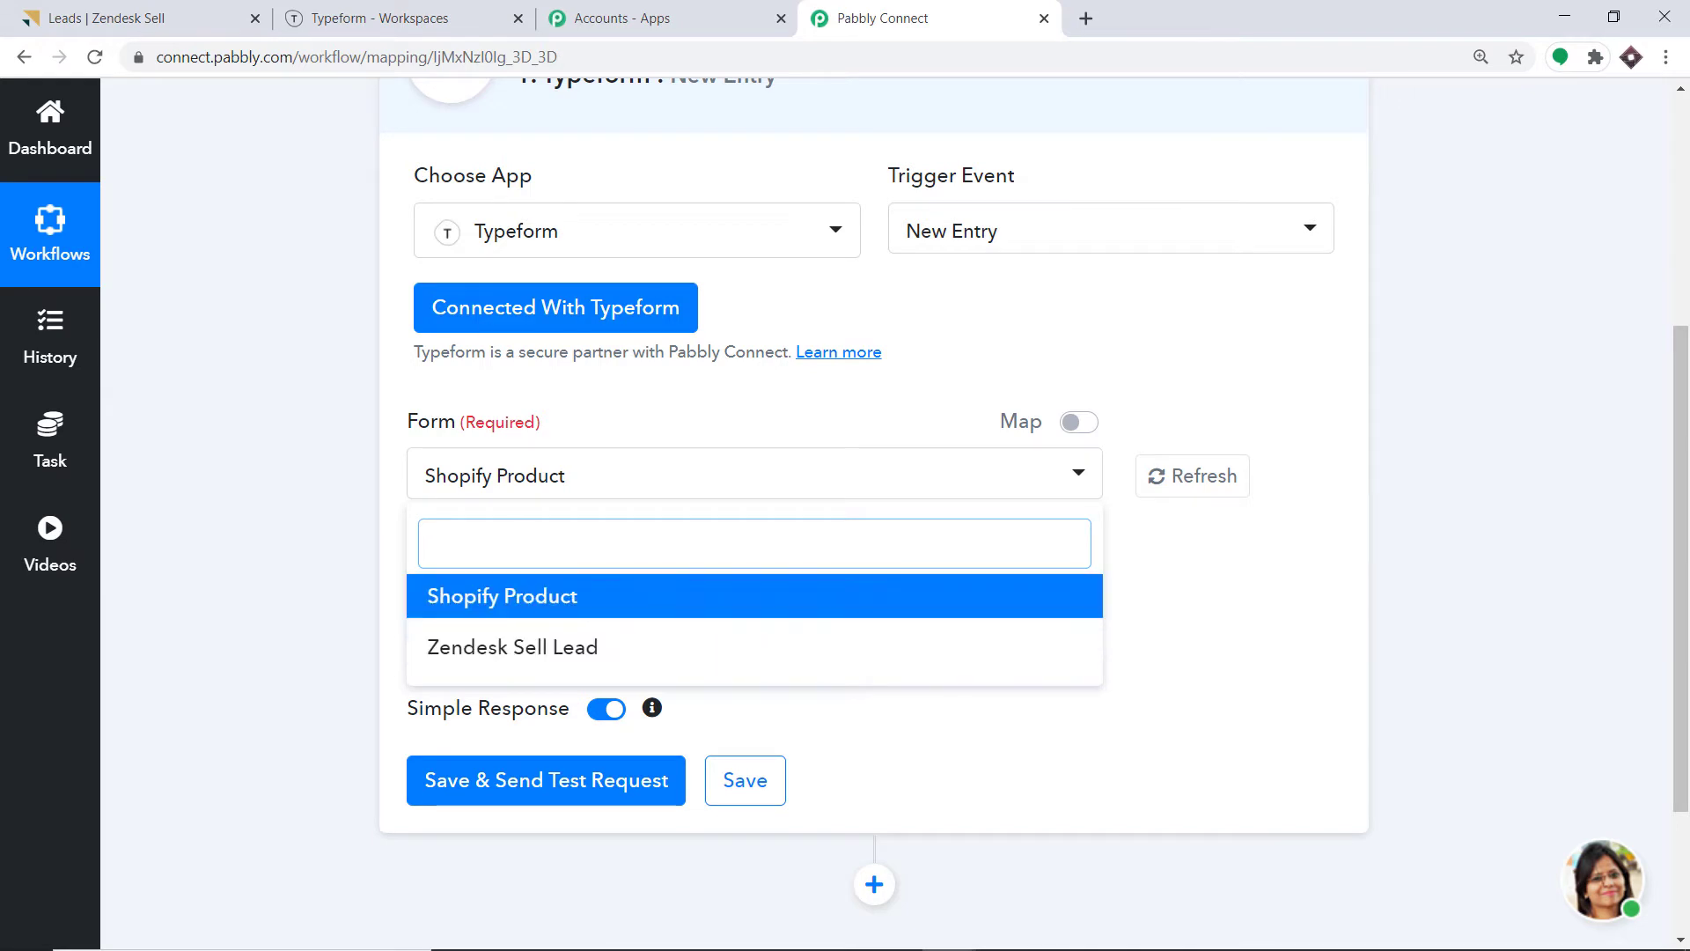
click(401, 11)
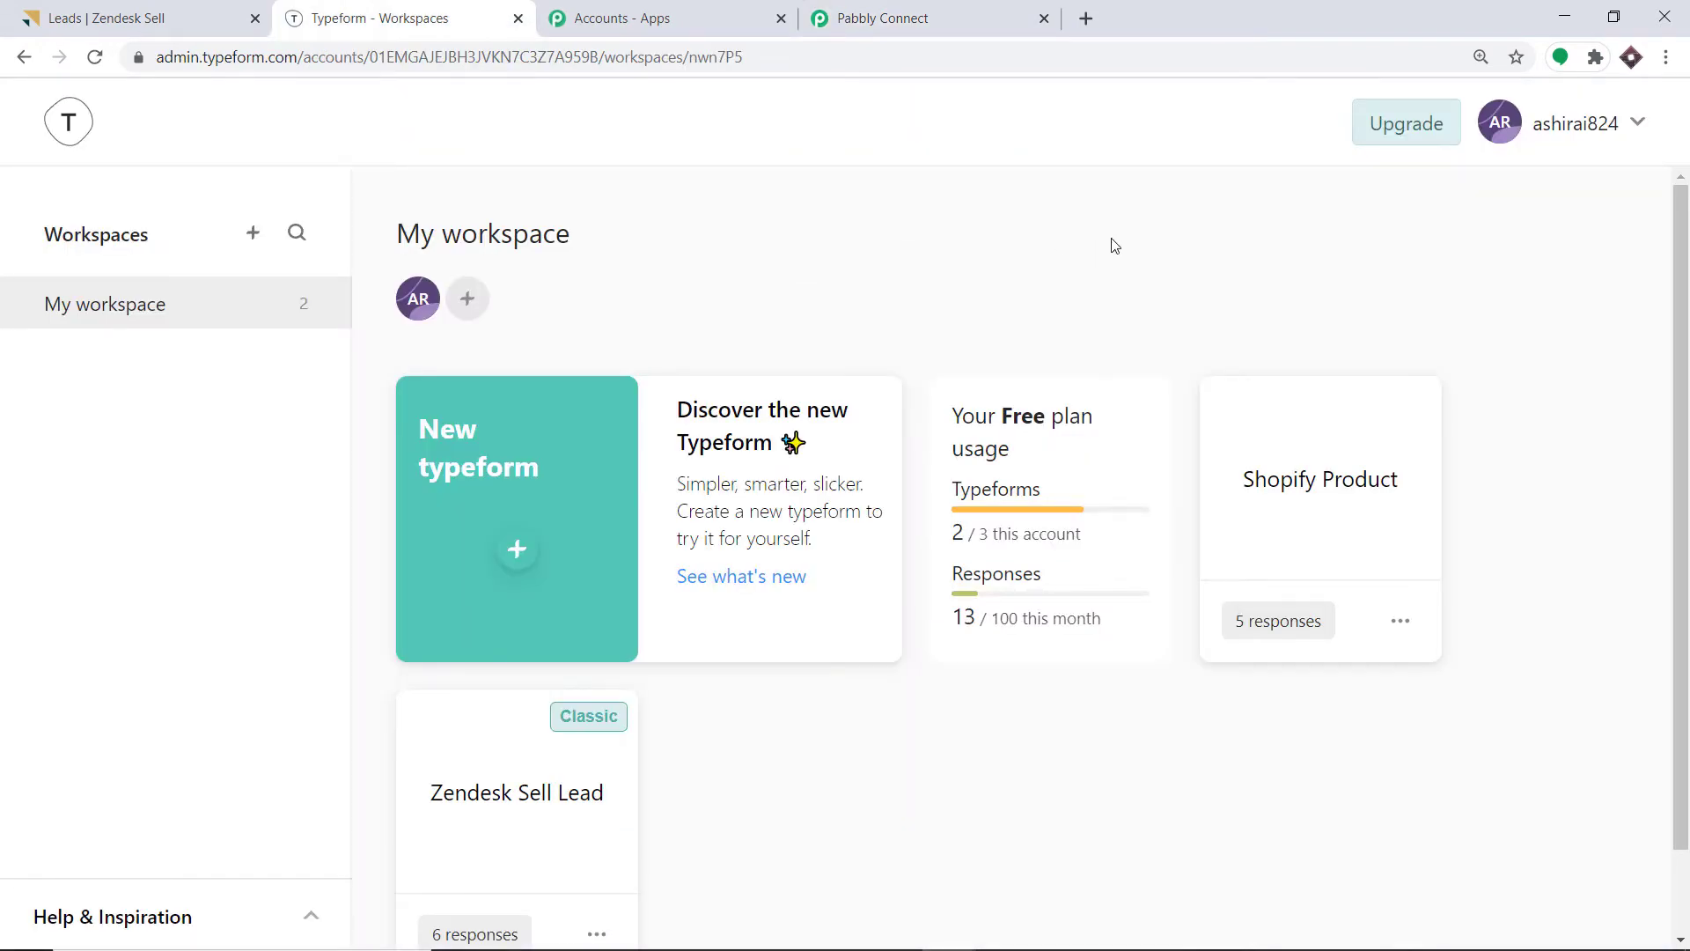
Create and publish a from-scratch Typeform named 'Superman forms', then refresh Pabbly's form list.
scroll(1113, 243, down, 1)
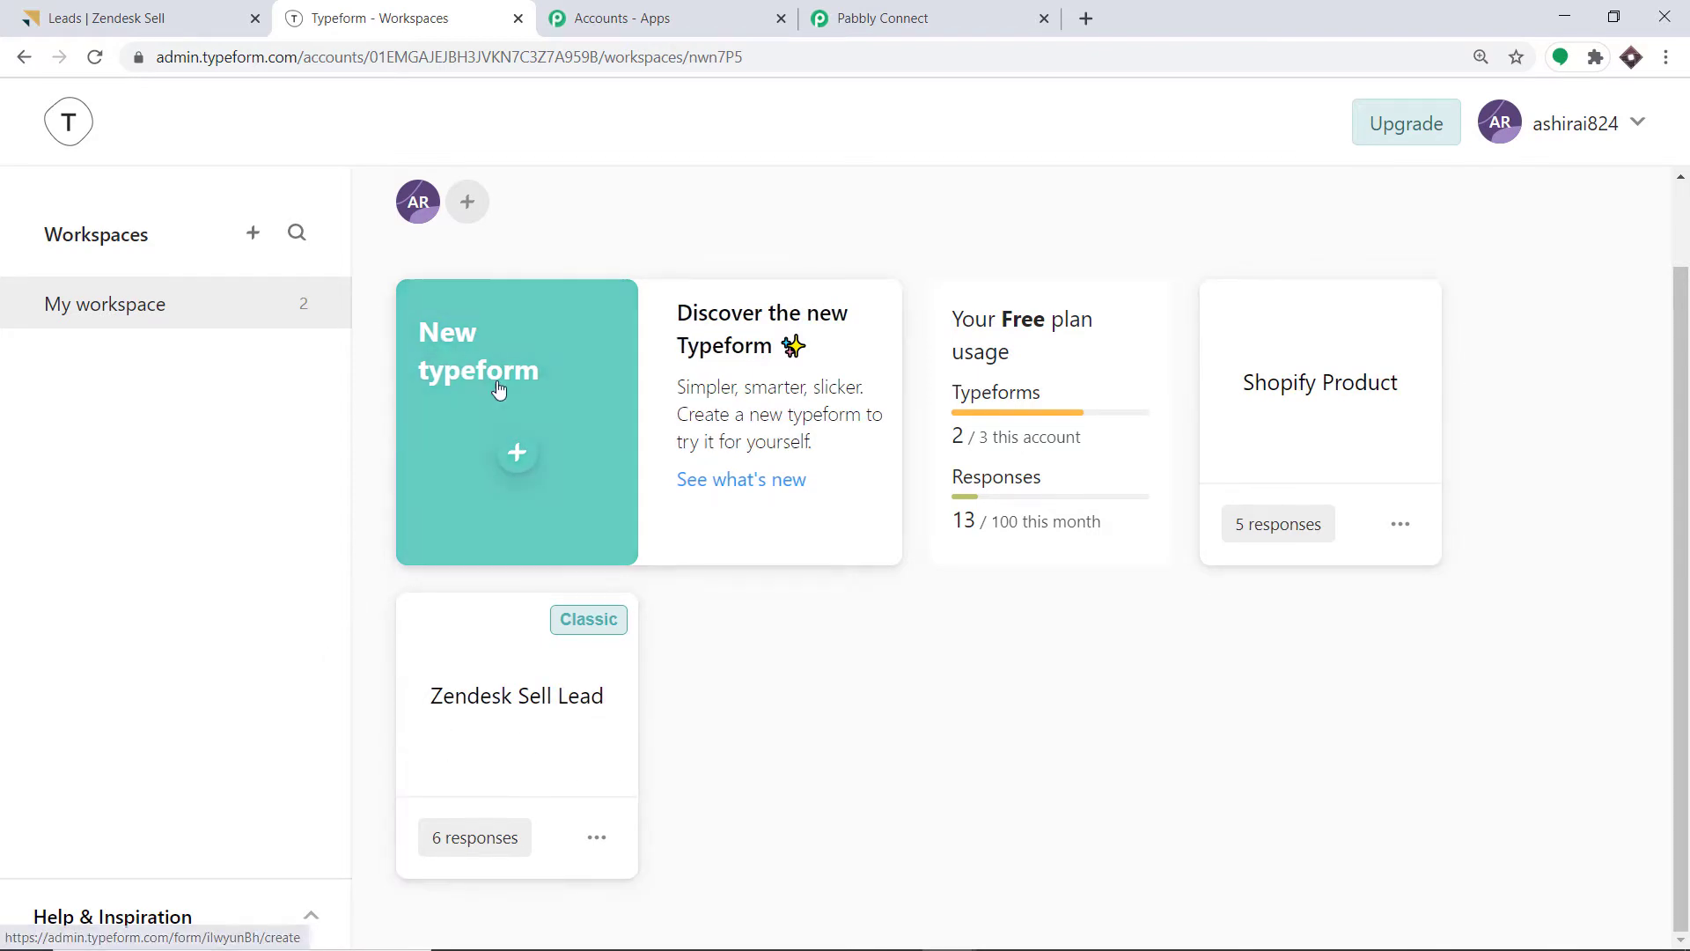
click(517, 453)
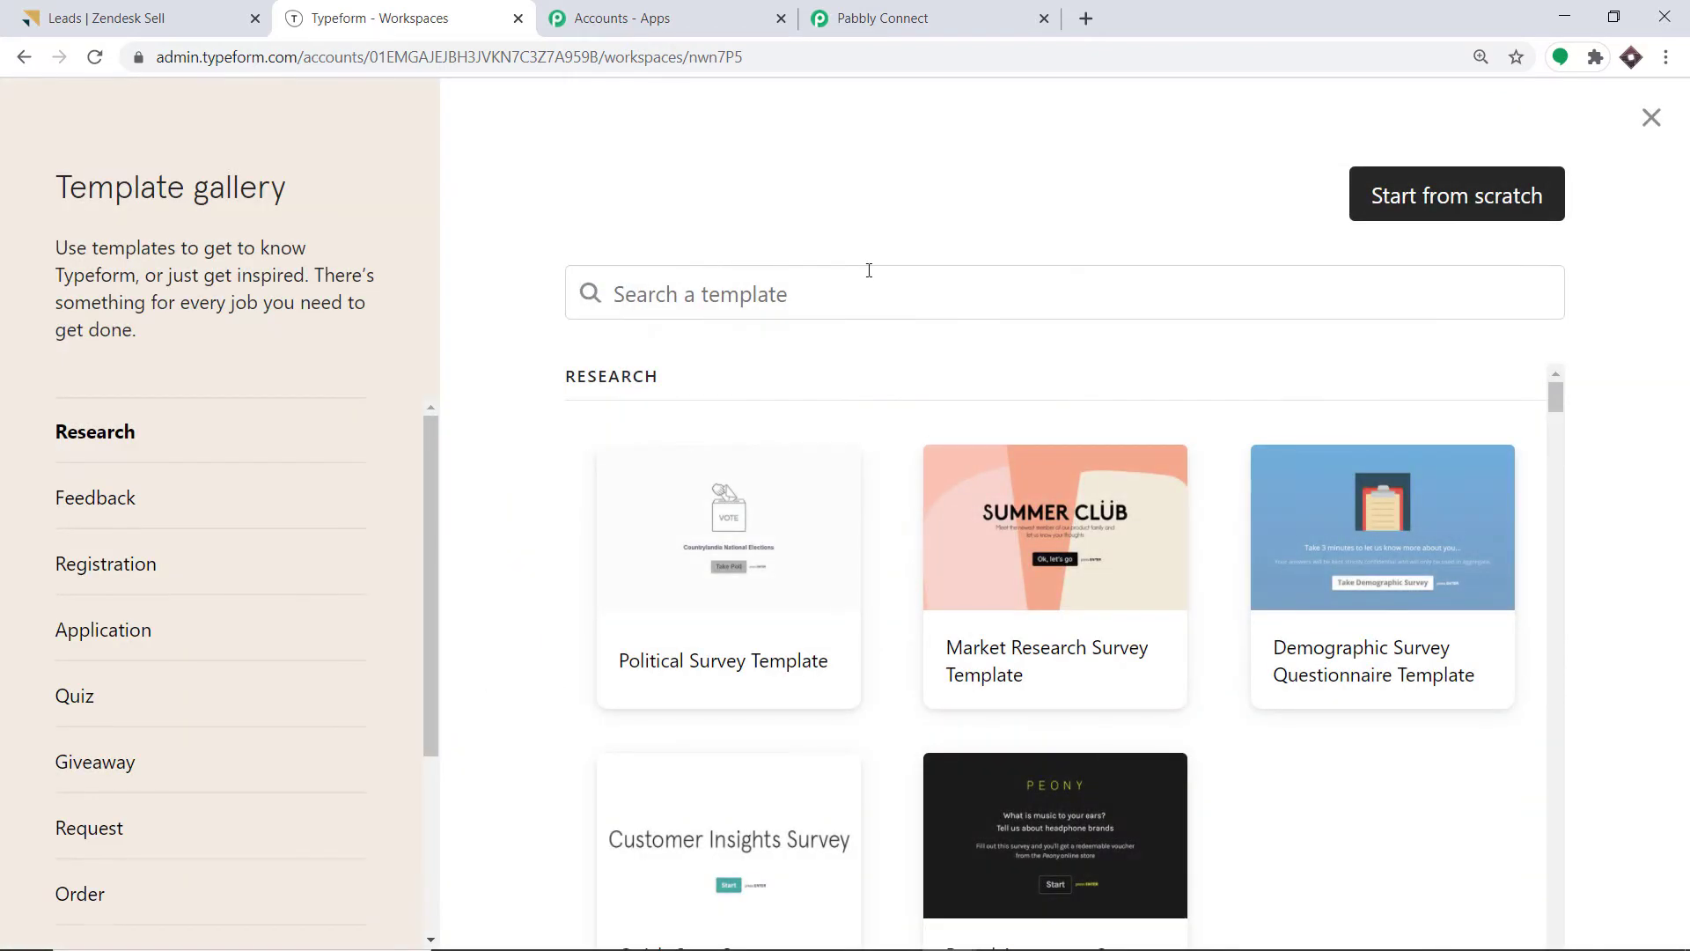
click(1438, 197)
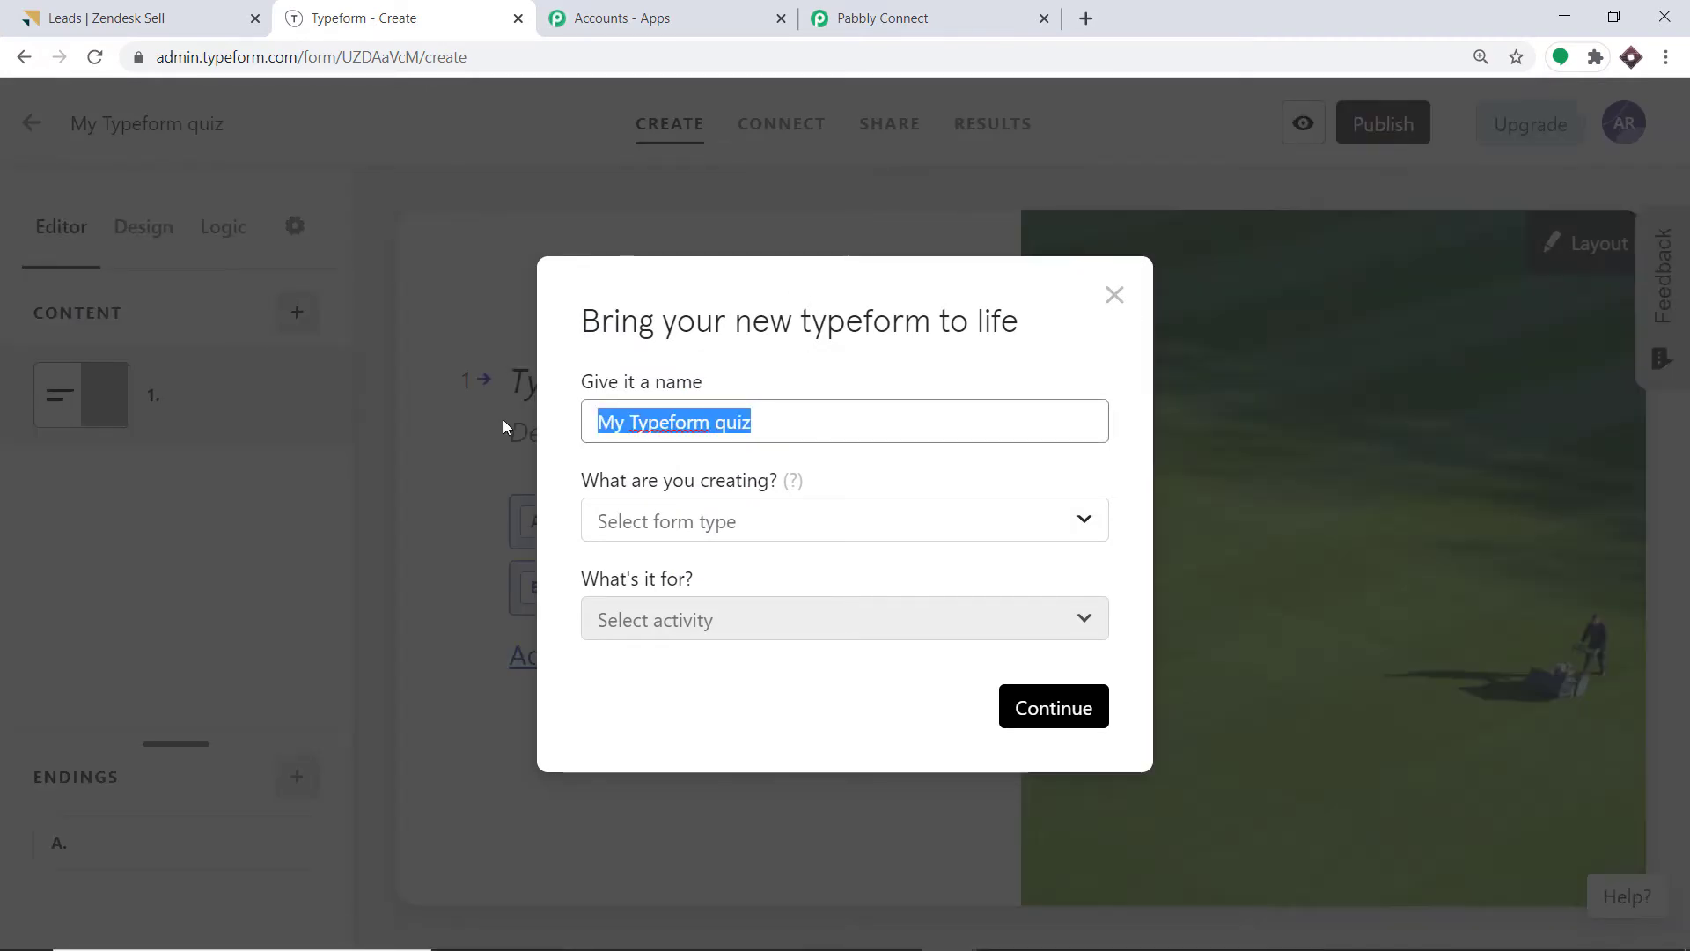
key(BackSpace)
text(S)
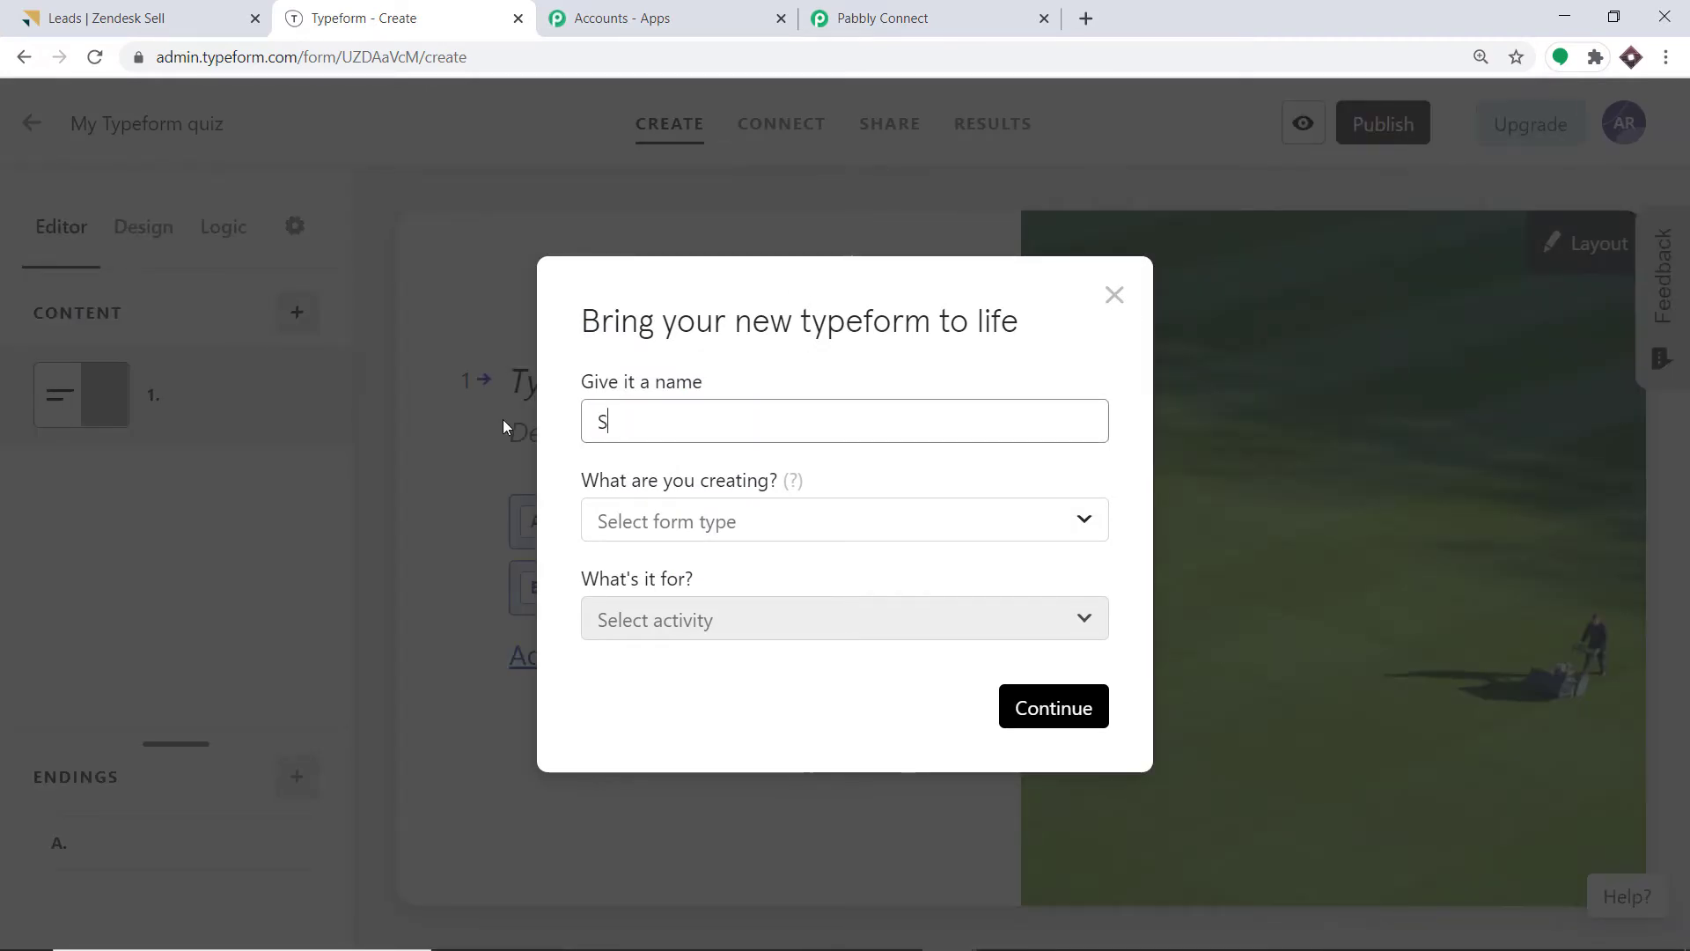
text(uperman forms)
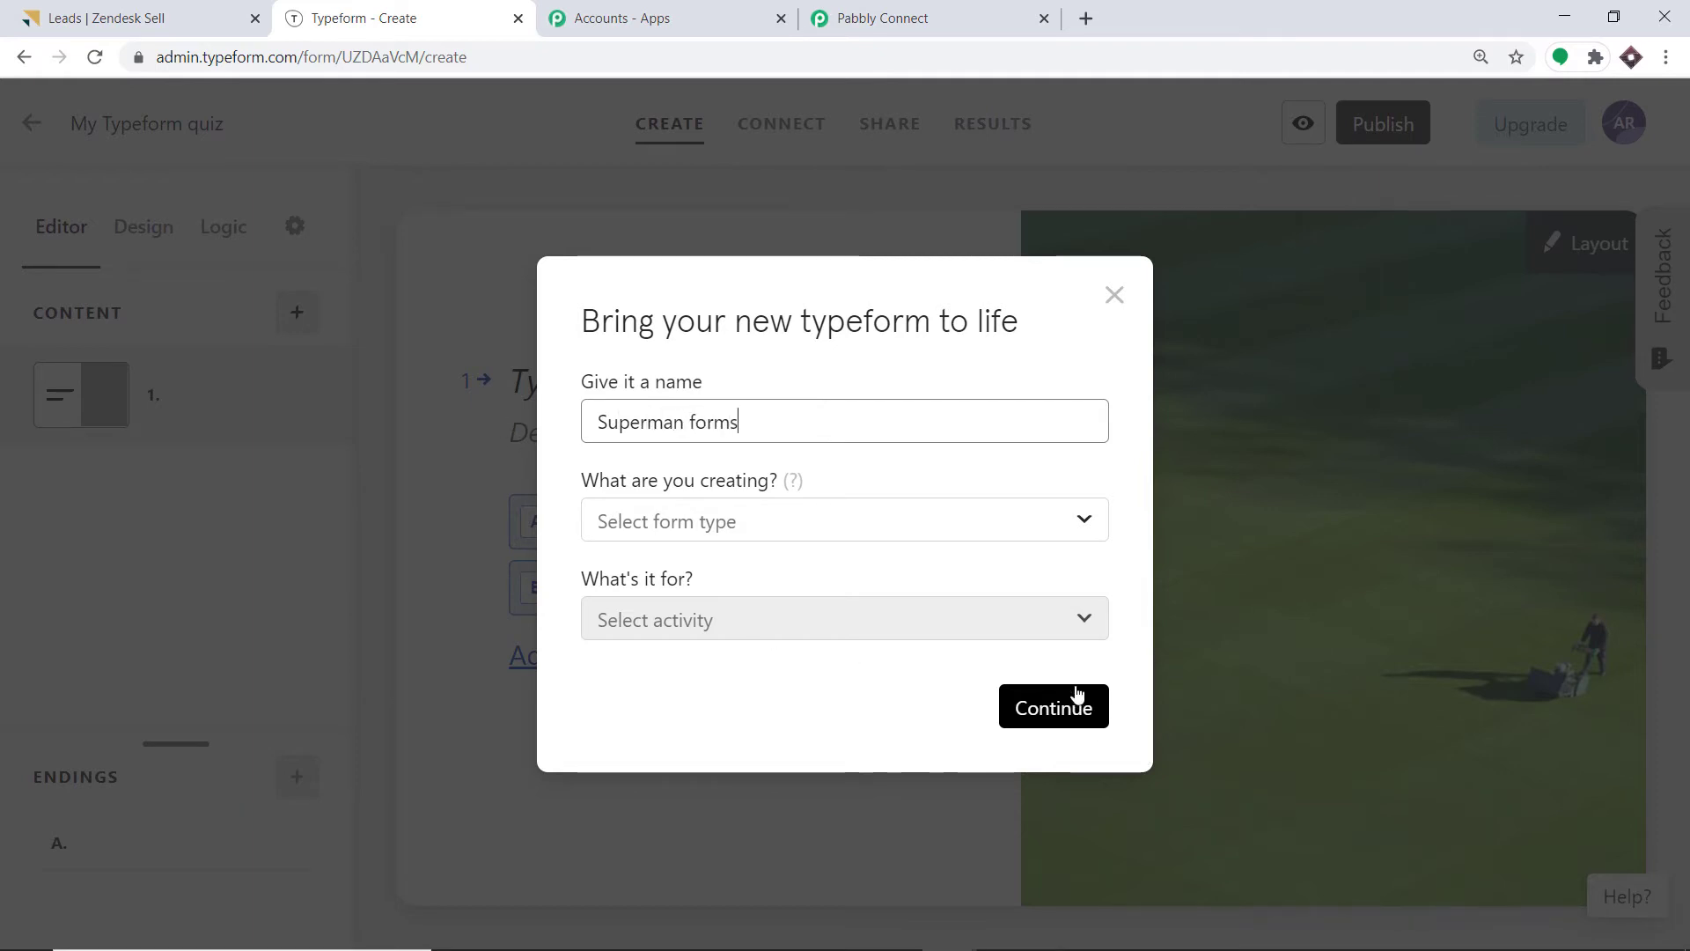
click(1078, 700)
click(1379, 123)
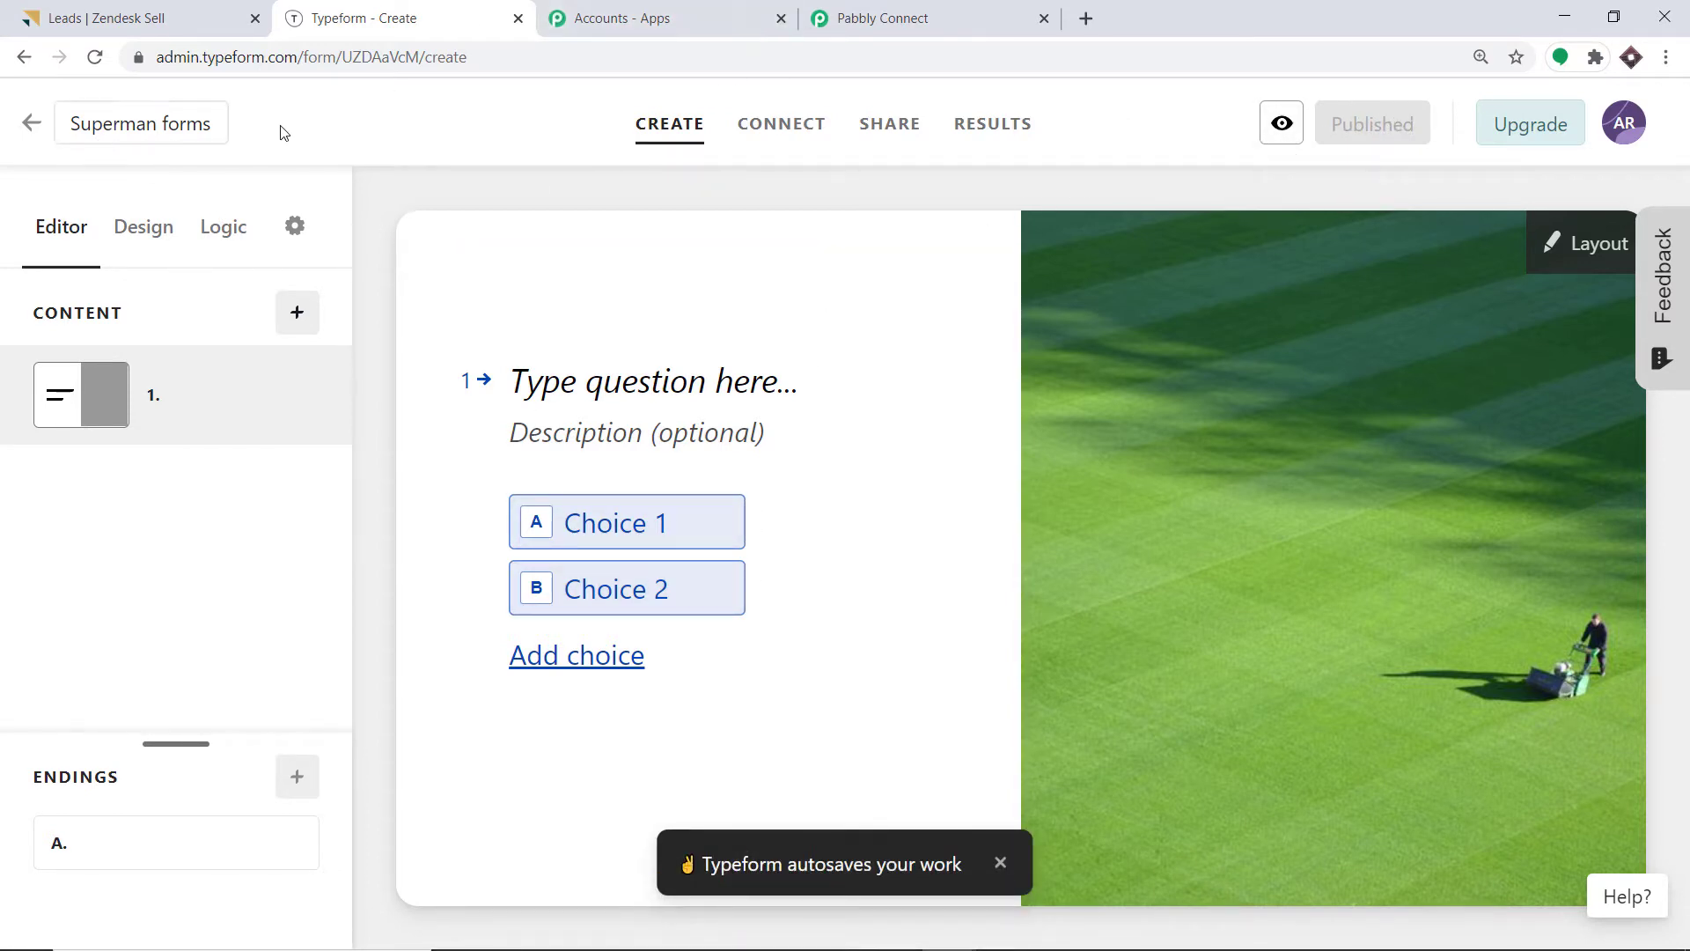
click(968, 7)
click(1218, 485)
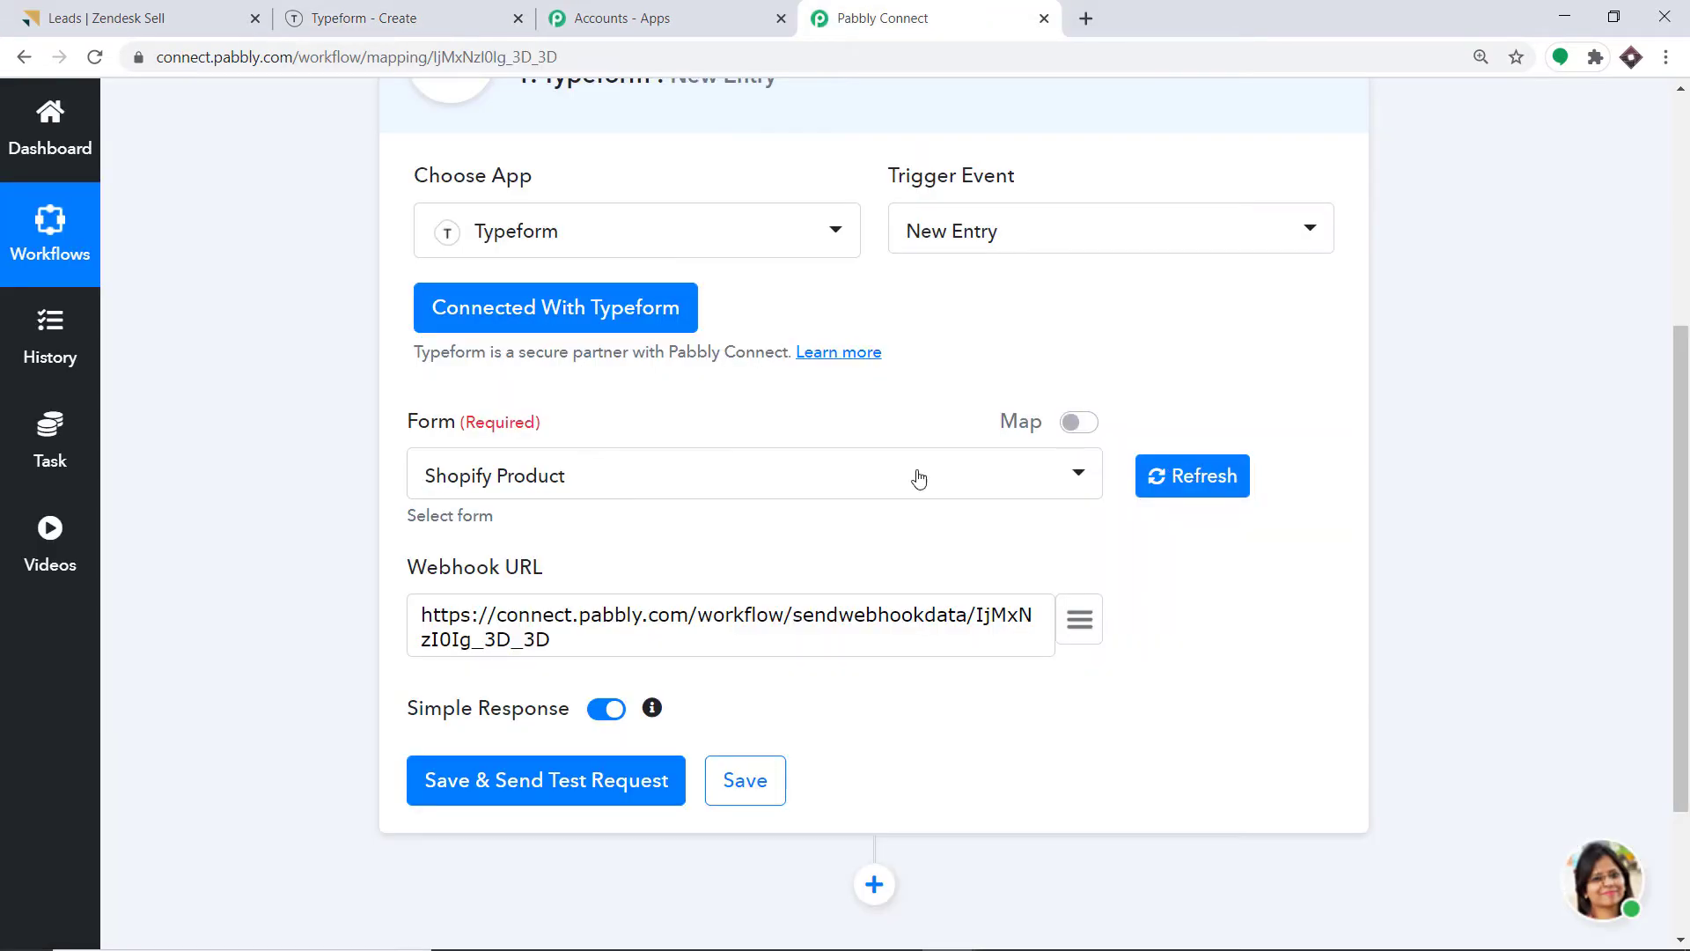
Pick the Zendesk Sell Lead form as trigger form, save, and review the test API response.
click(679, 477)
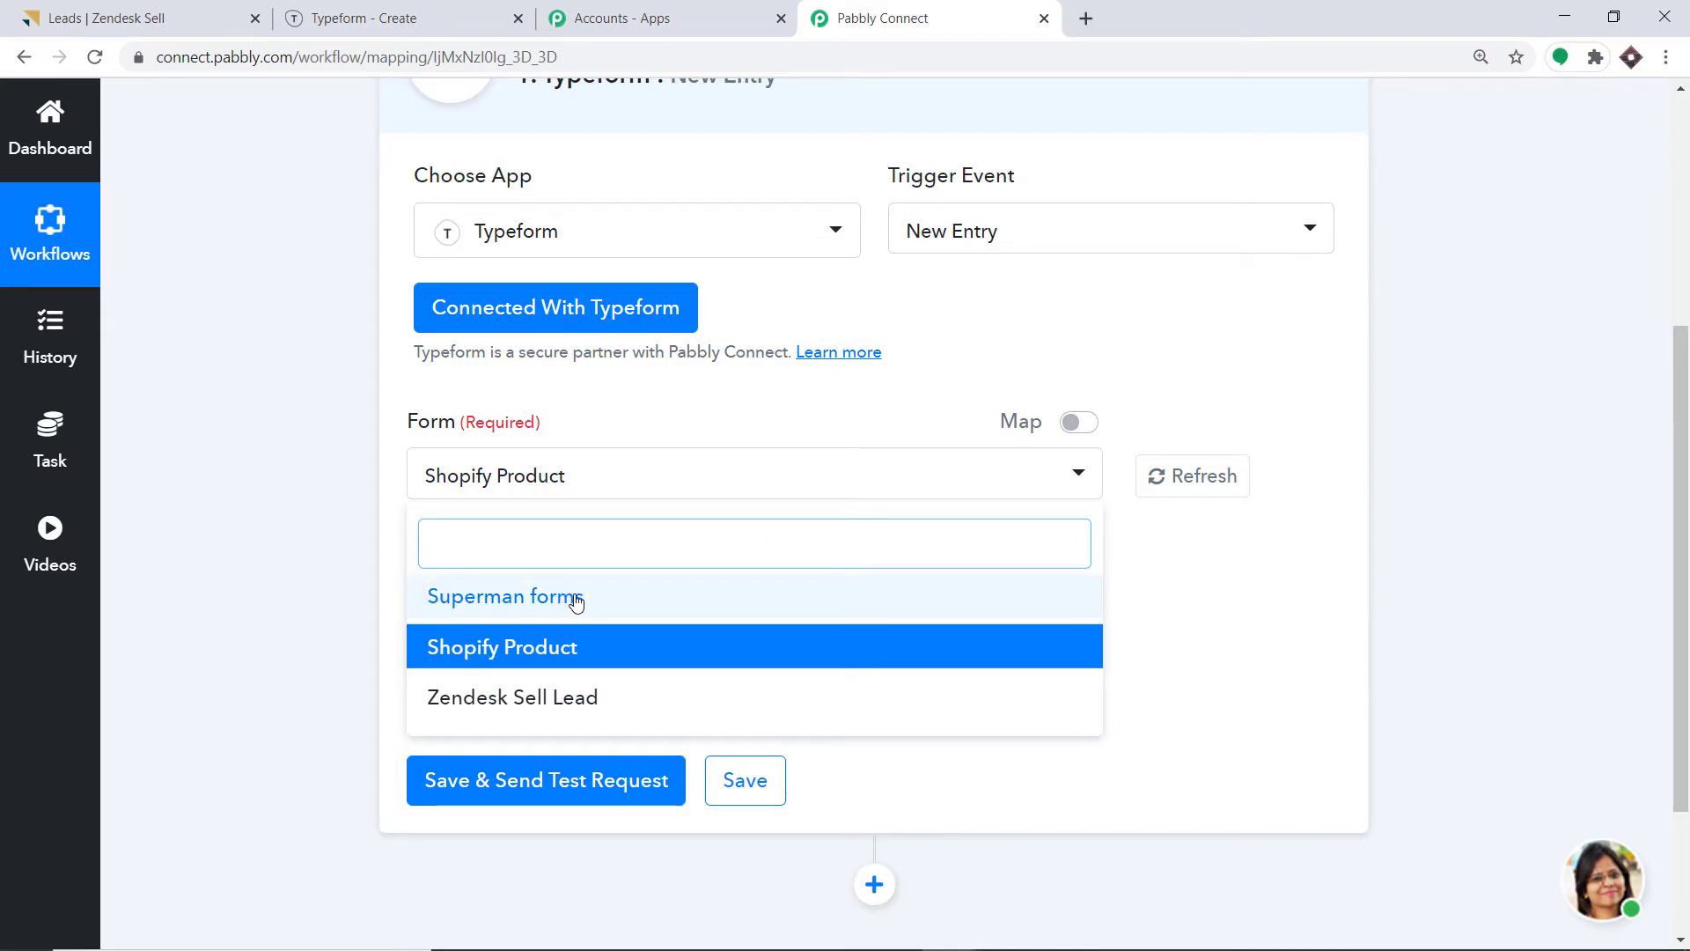
click(335, 14)
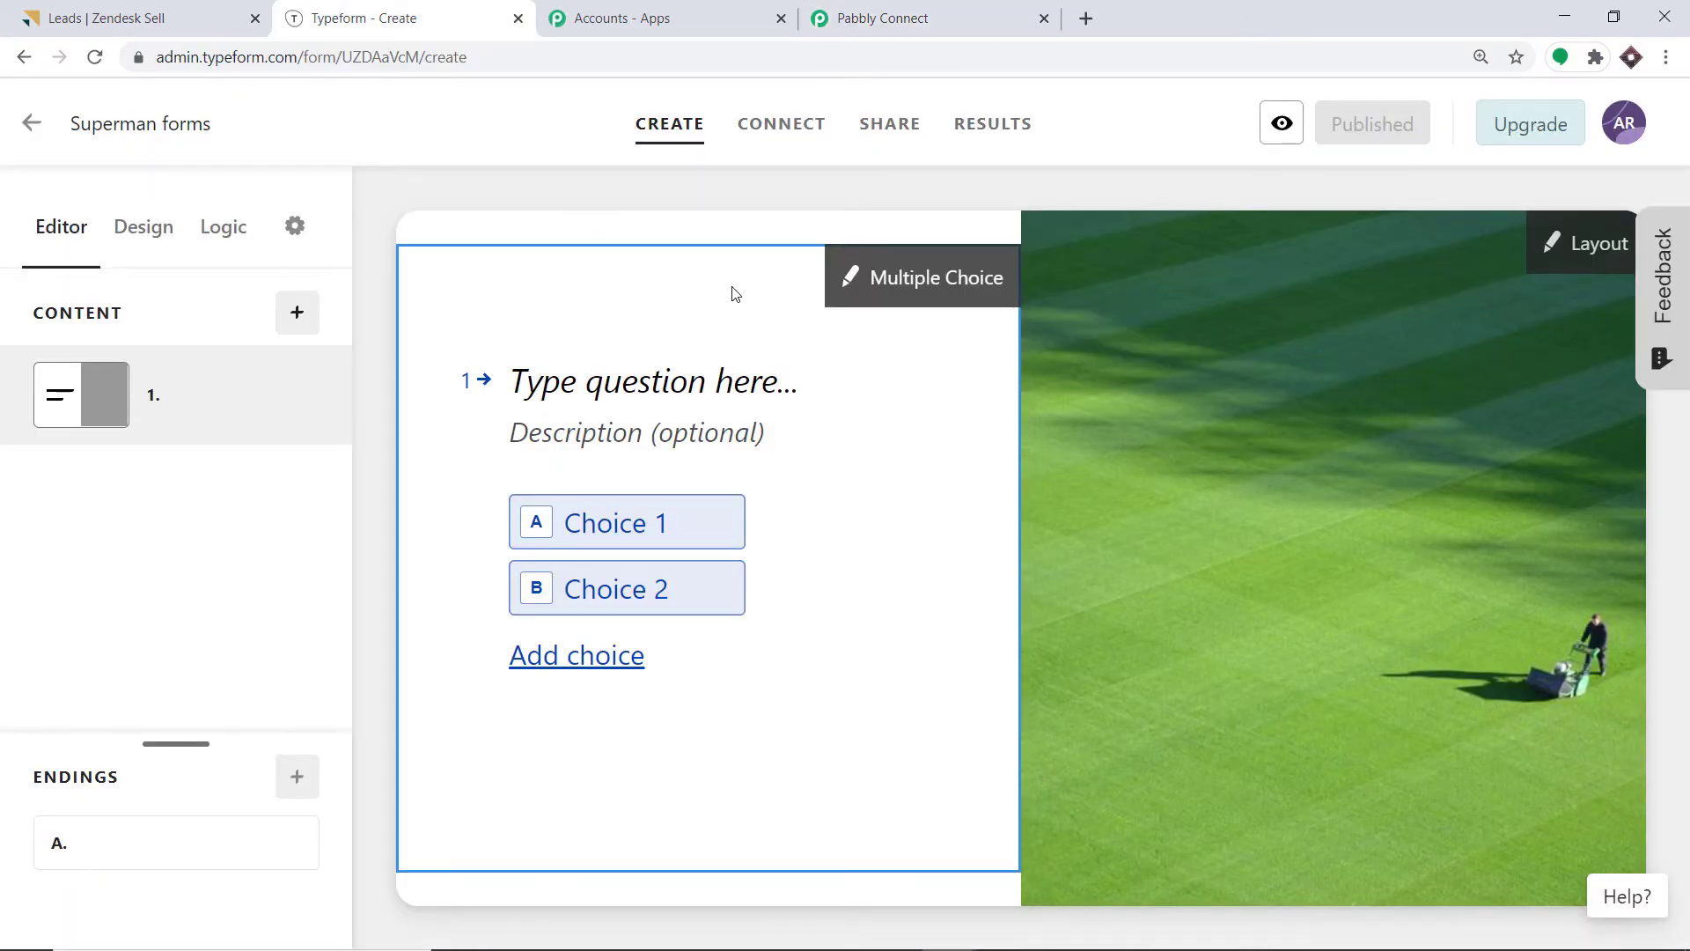
click(958, 13)
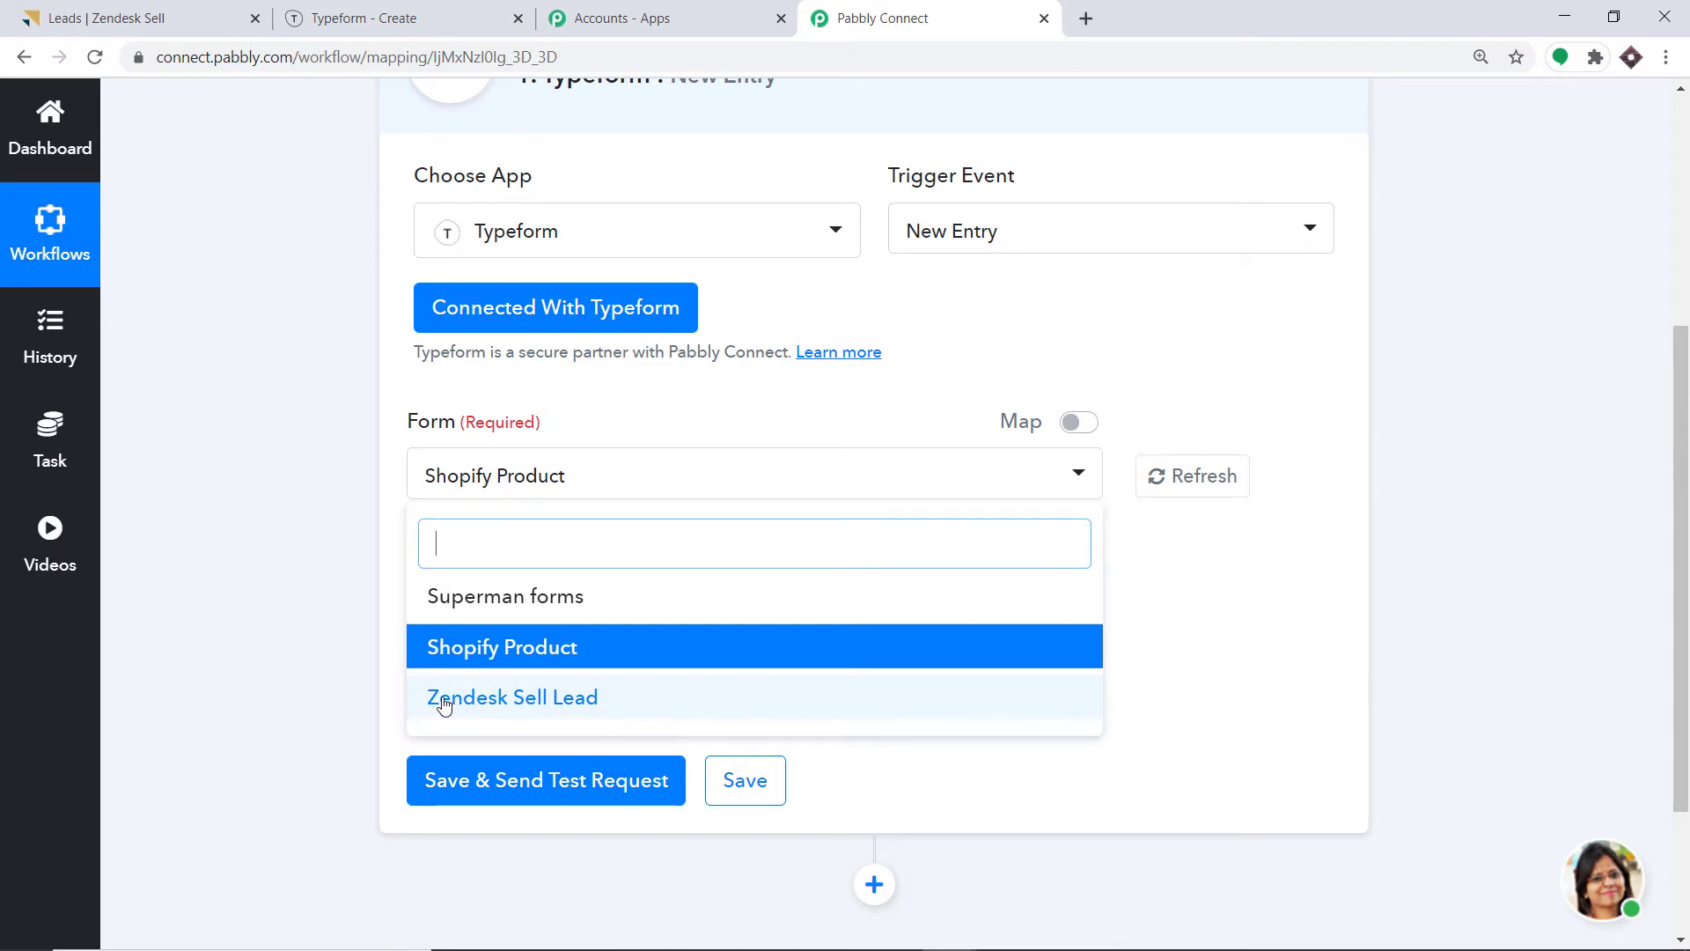
click(550, 707)
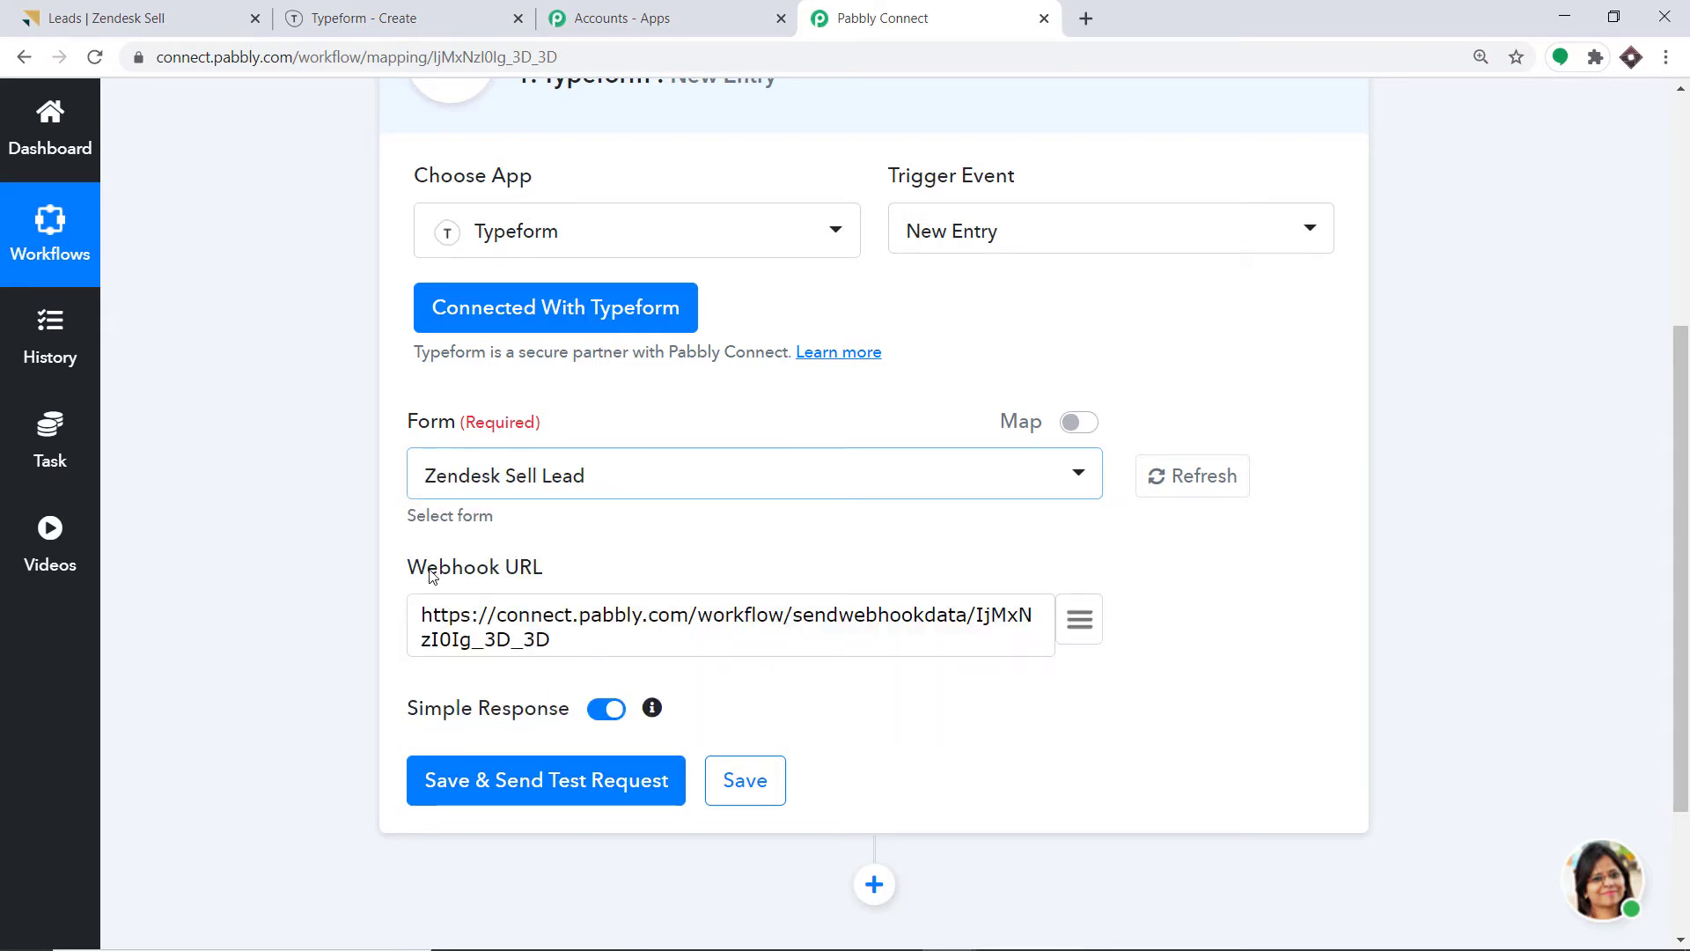
click(541, 795)
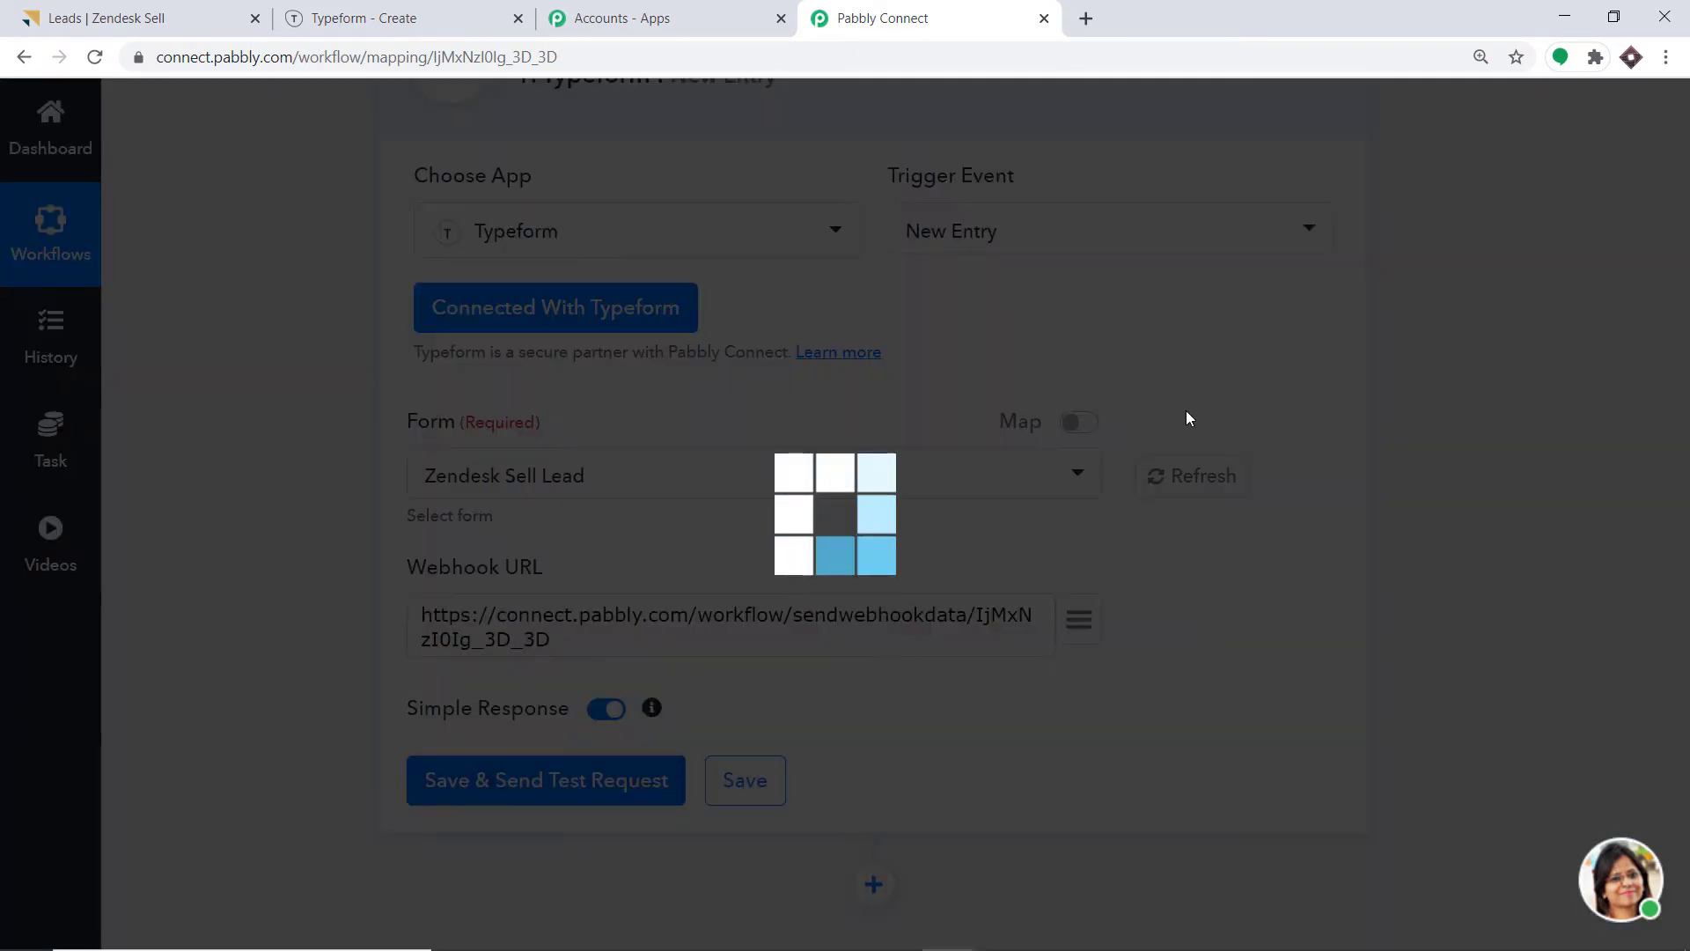
scroll(780, 357, down, 6)
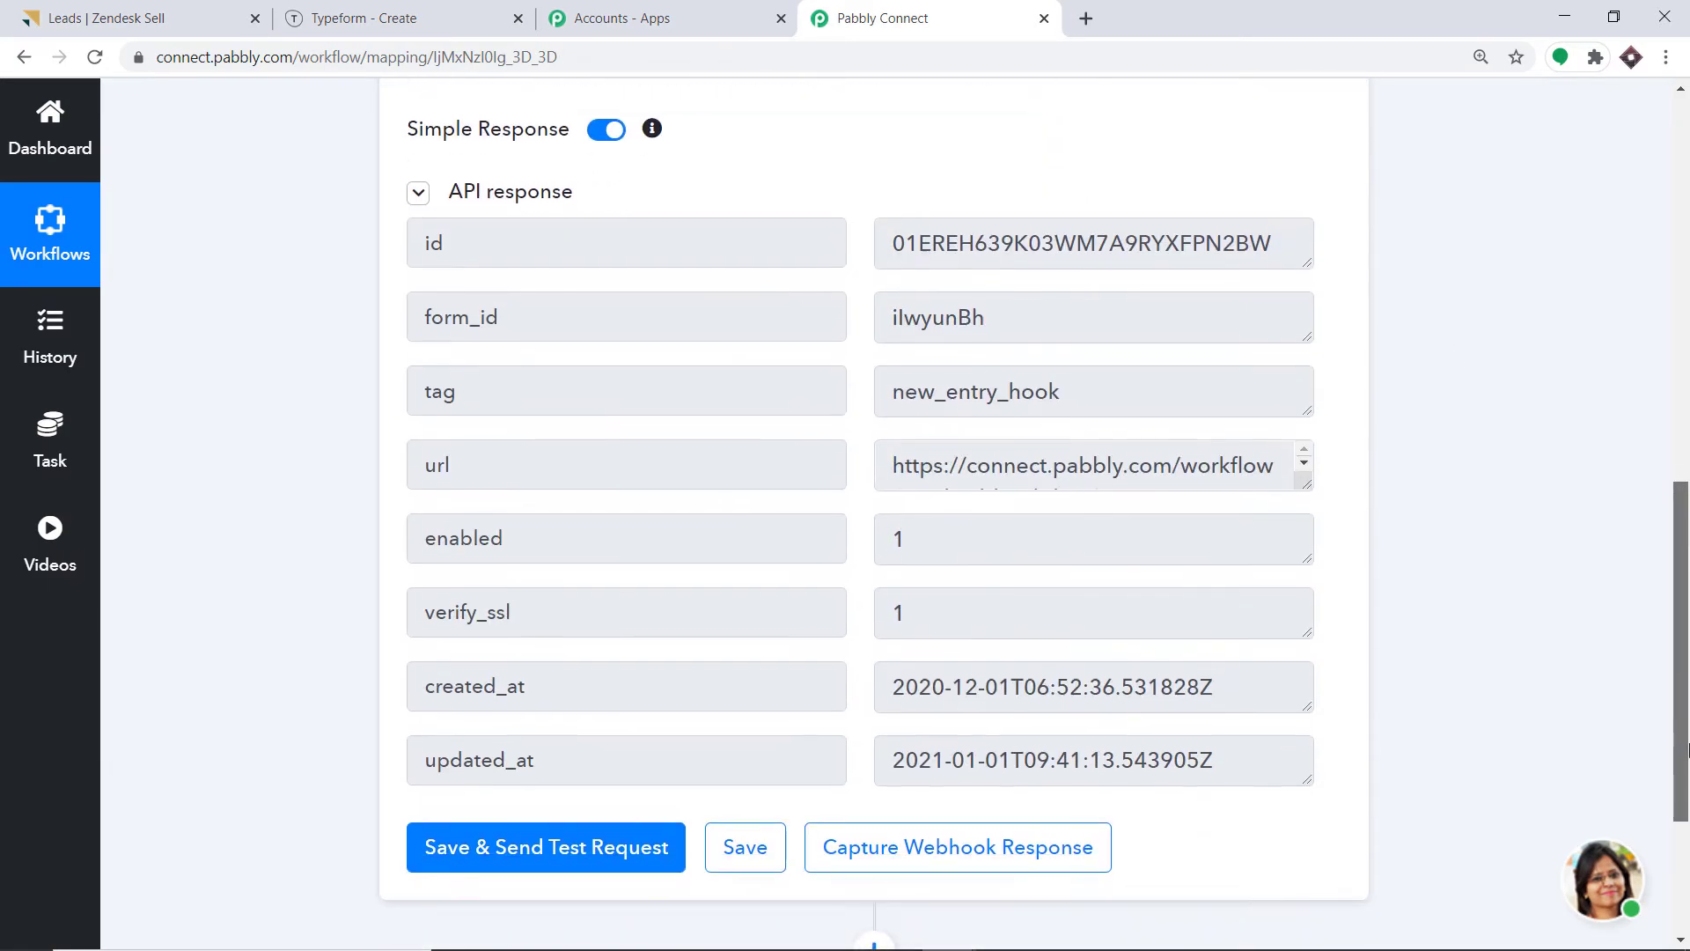
click(284, 16)
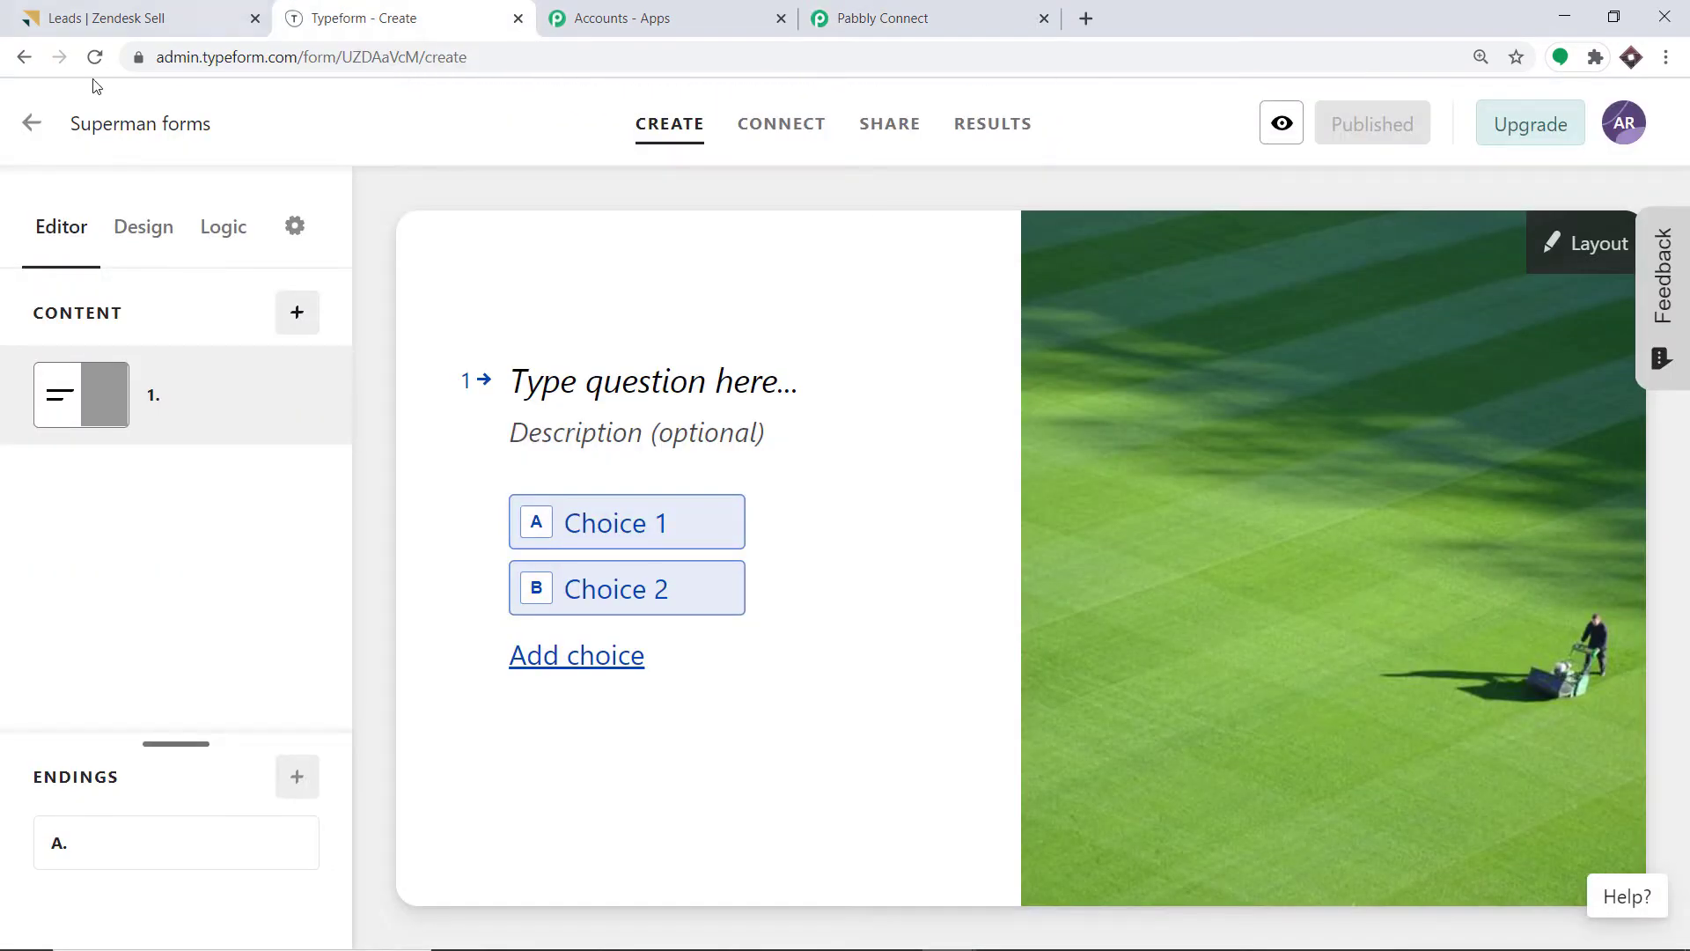
Return Typeform to the workspace form list and start capturing the webhook response in Pabbly.
click(28, 125)
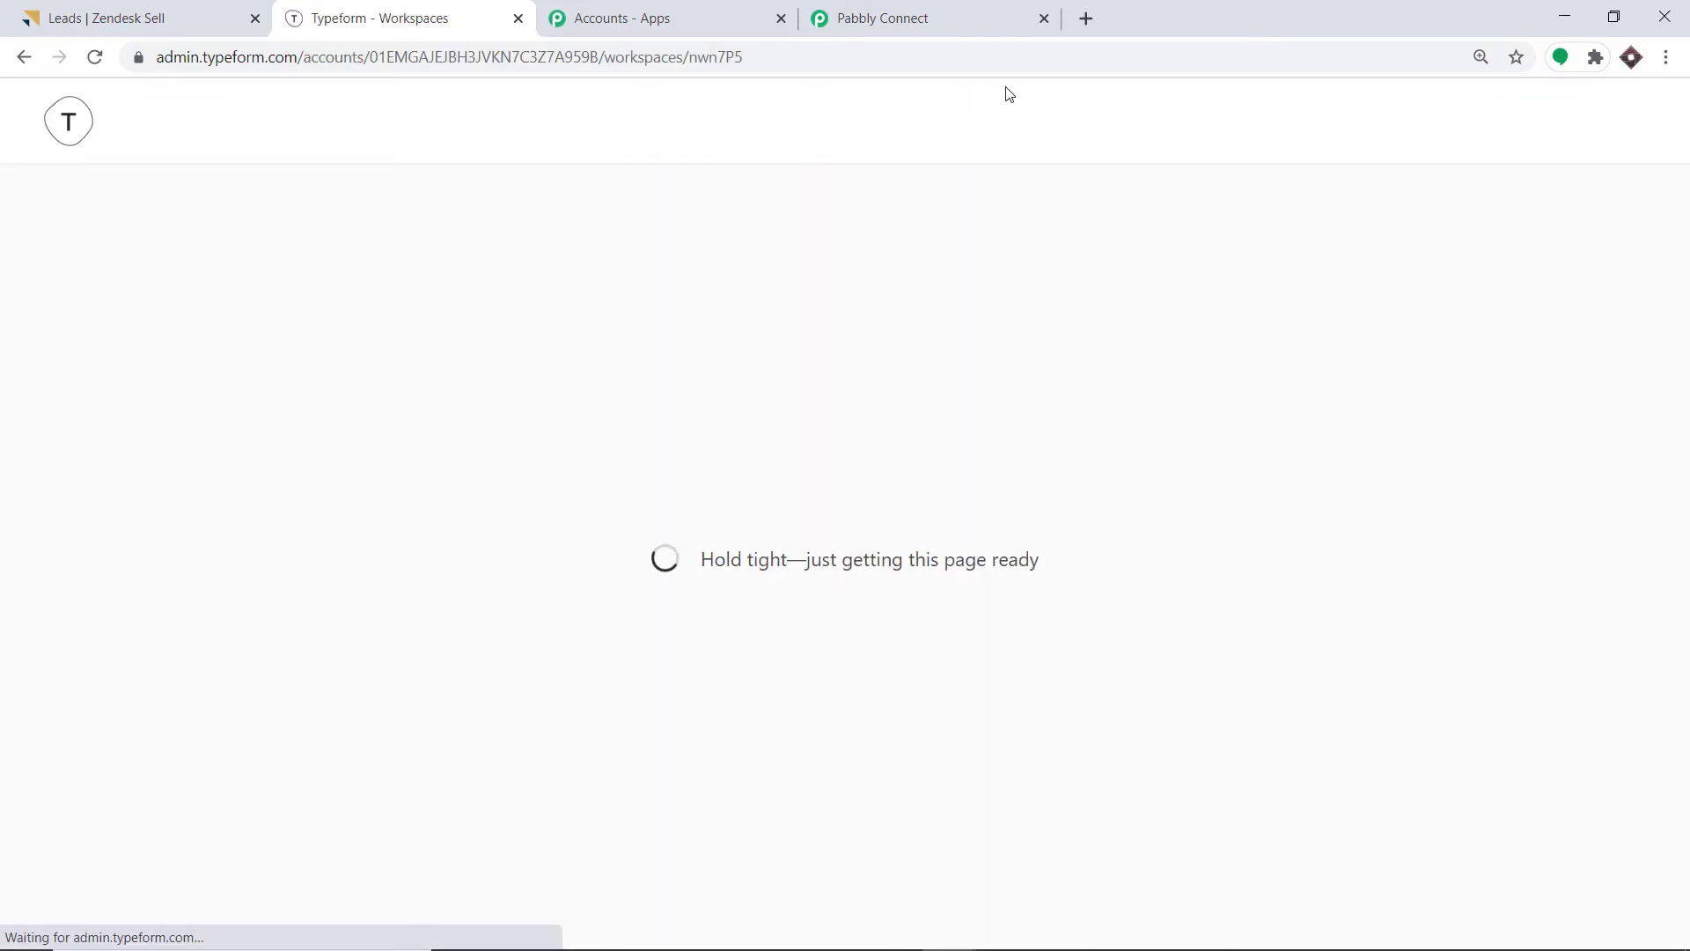
scroll(968, 343, down, 1)
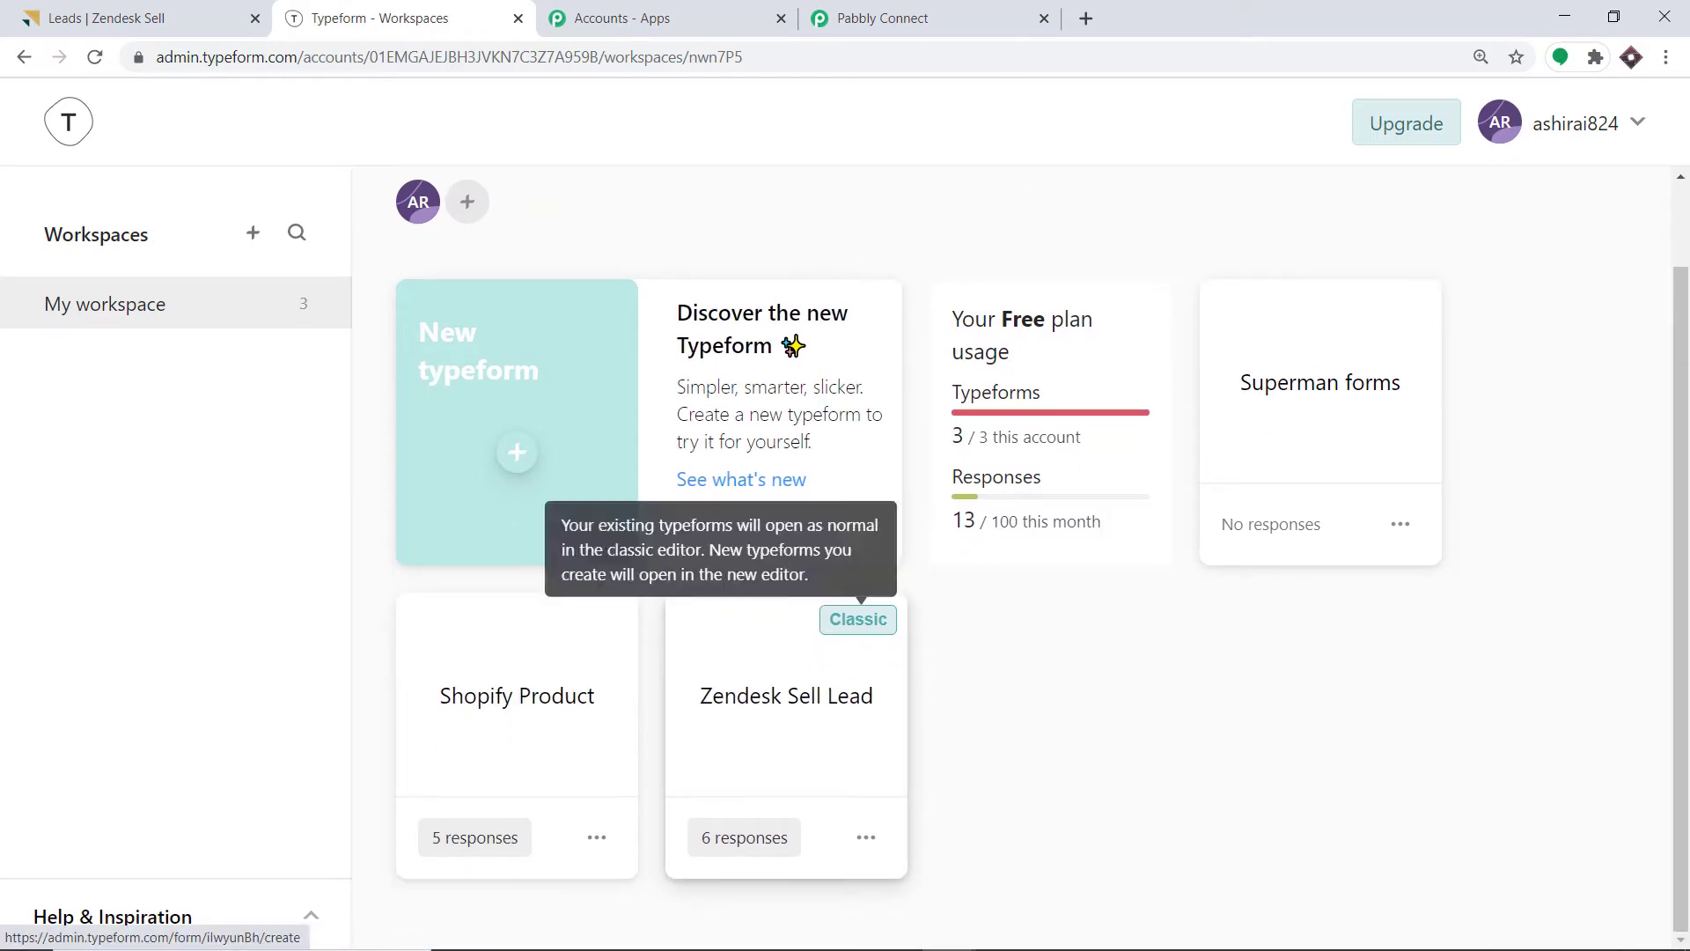
click(883, 17)
scroll(882, 400, up, 4)
scroll(882, 400, down, 5)
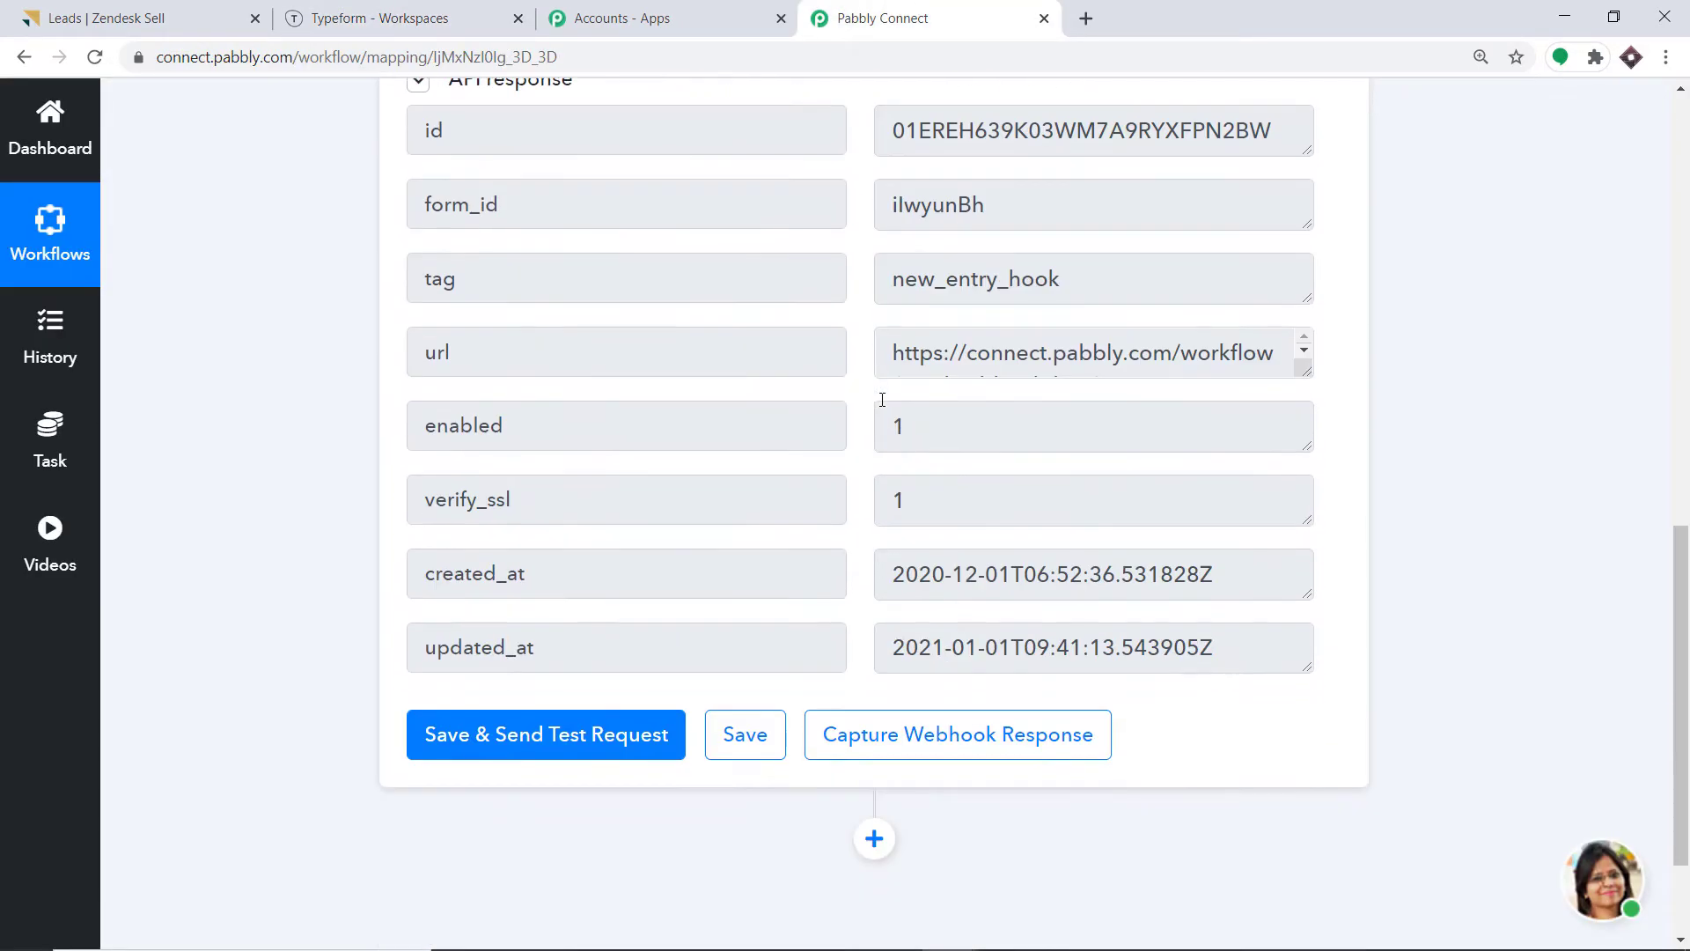
click(913, 757)
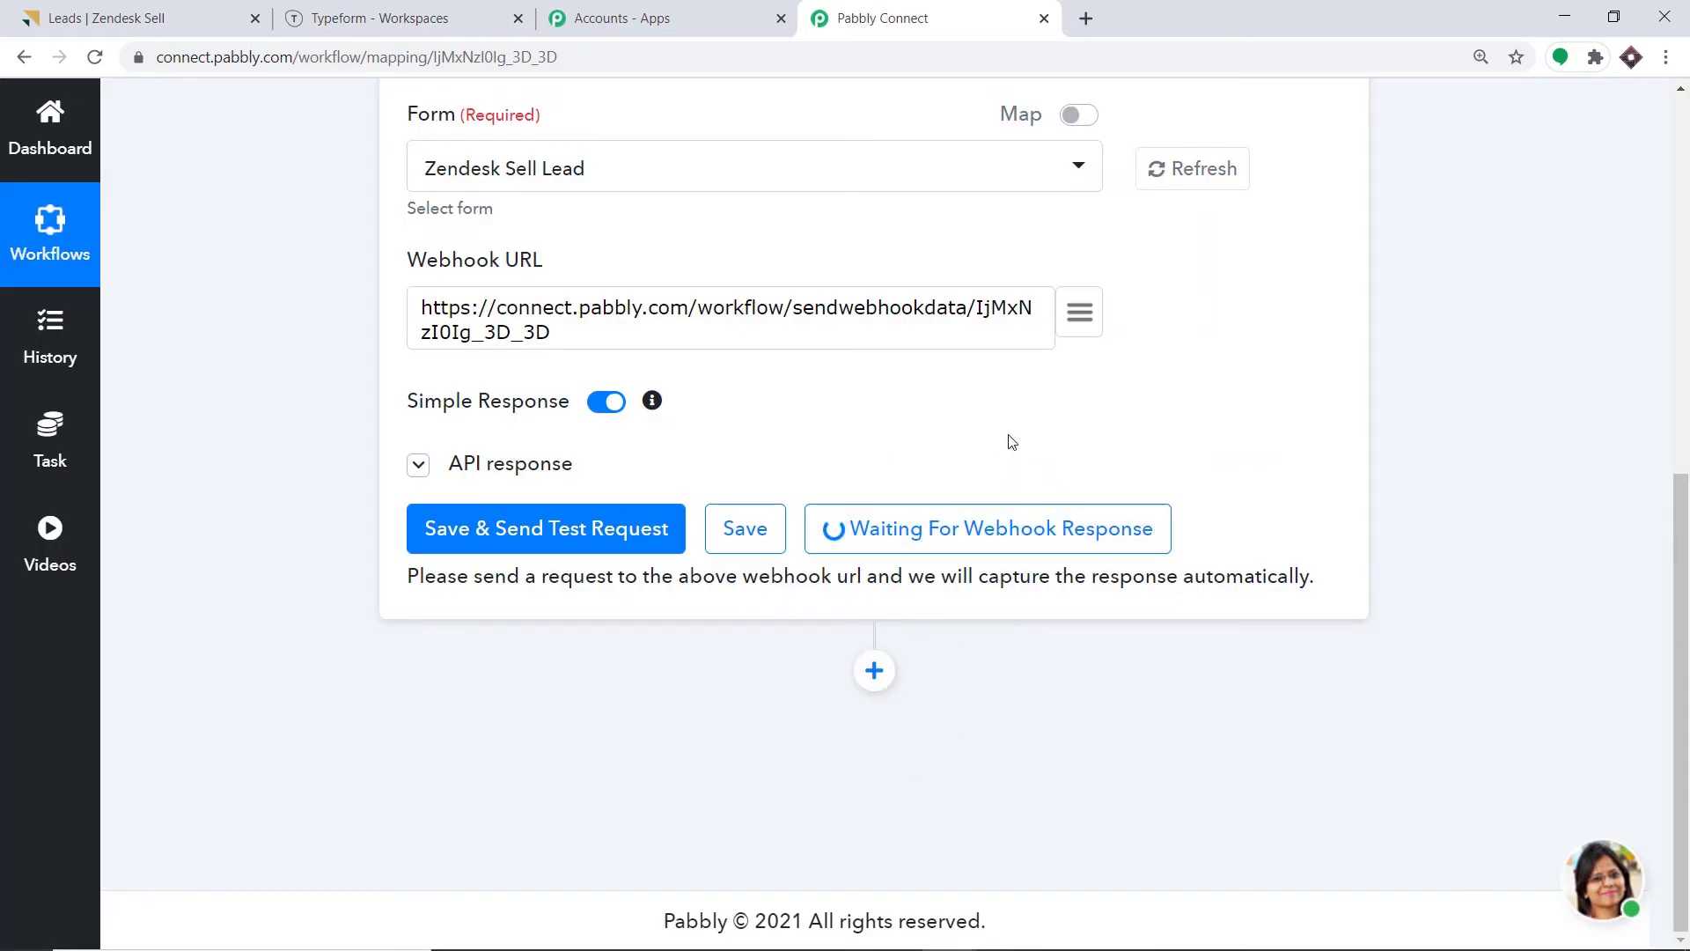
Copy the Zendesk Sell Lead form's public link and open it in a new tab.
click(412, 16)
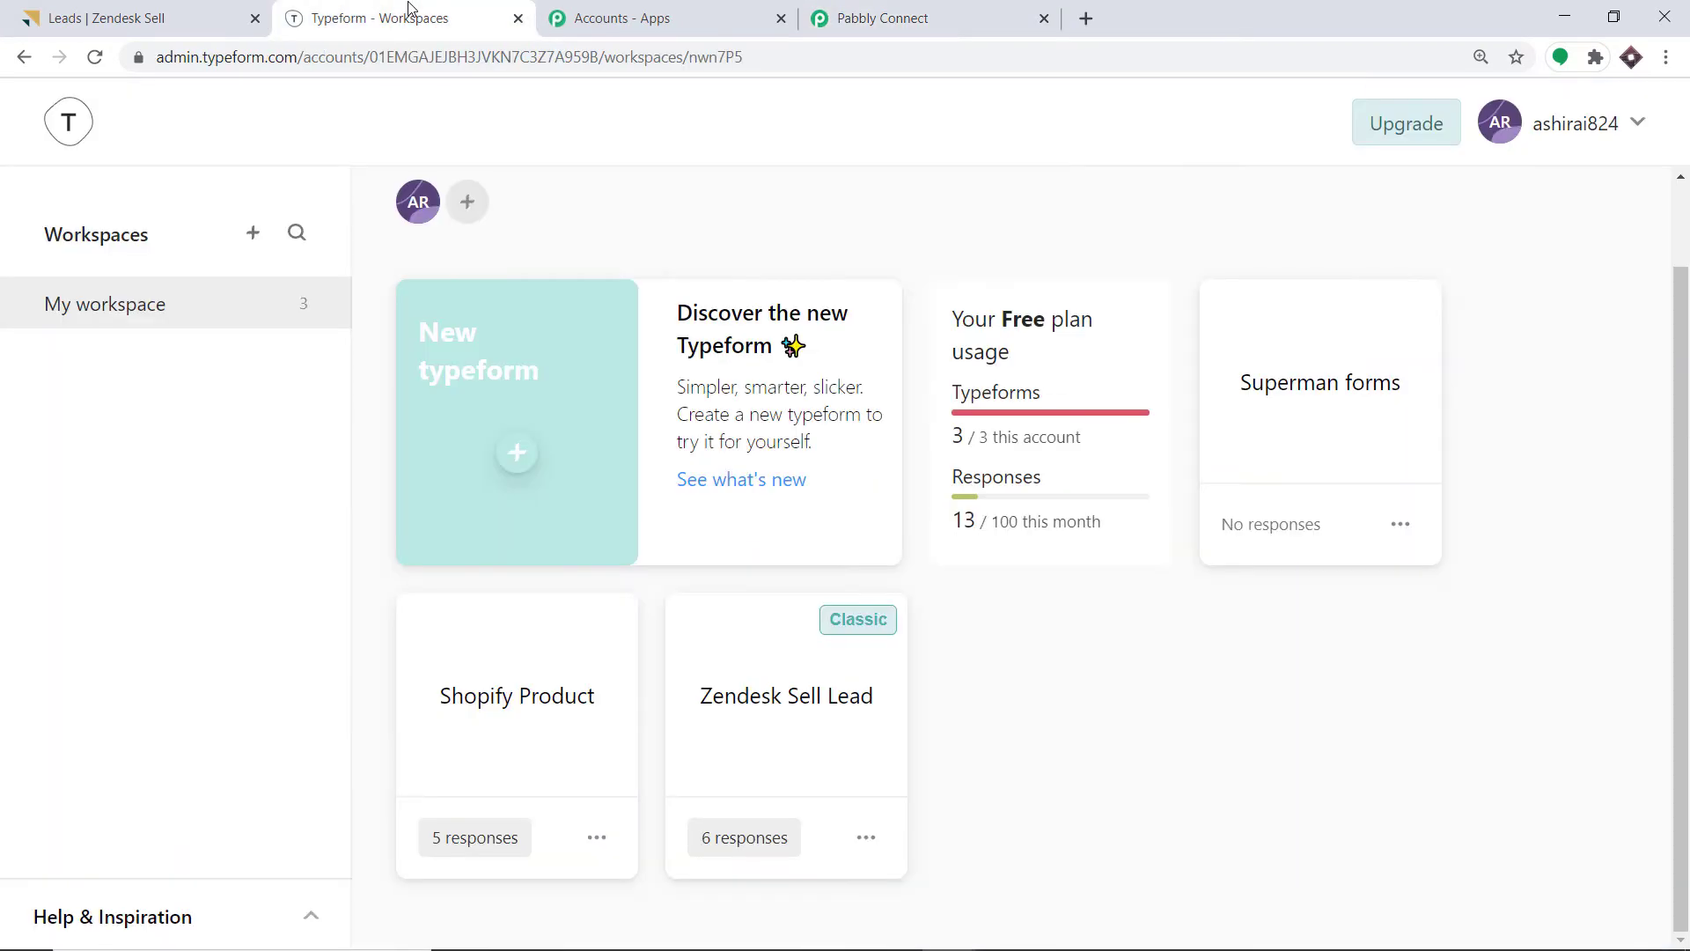
click(865, 840)
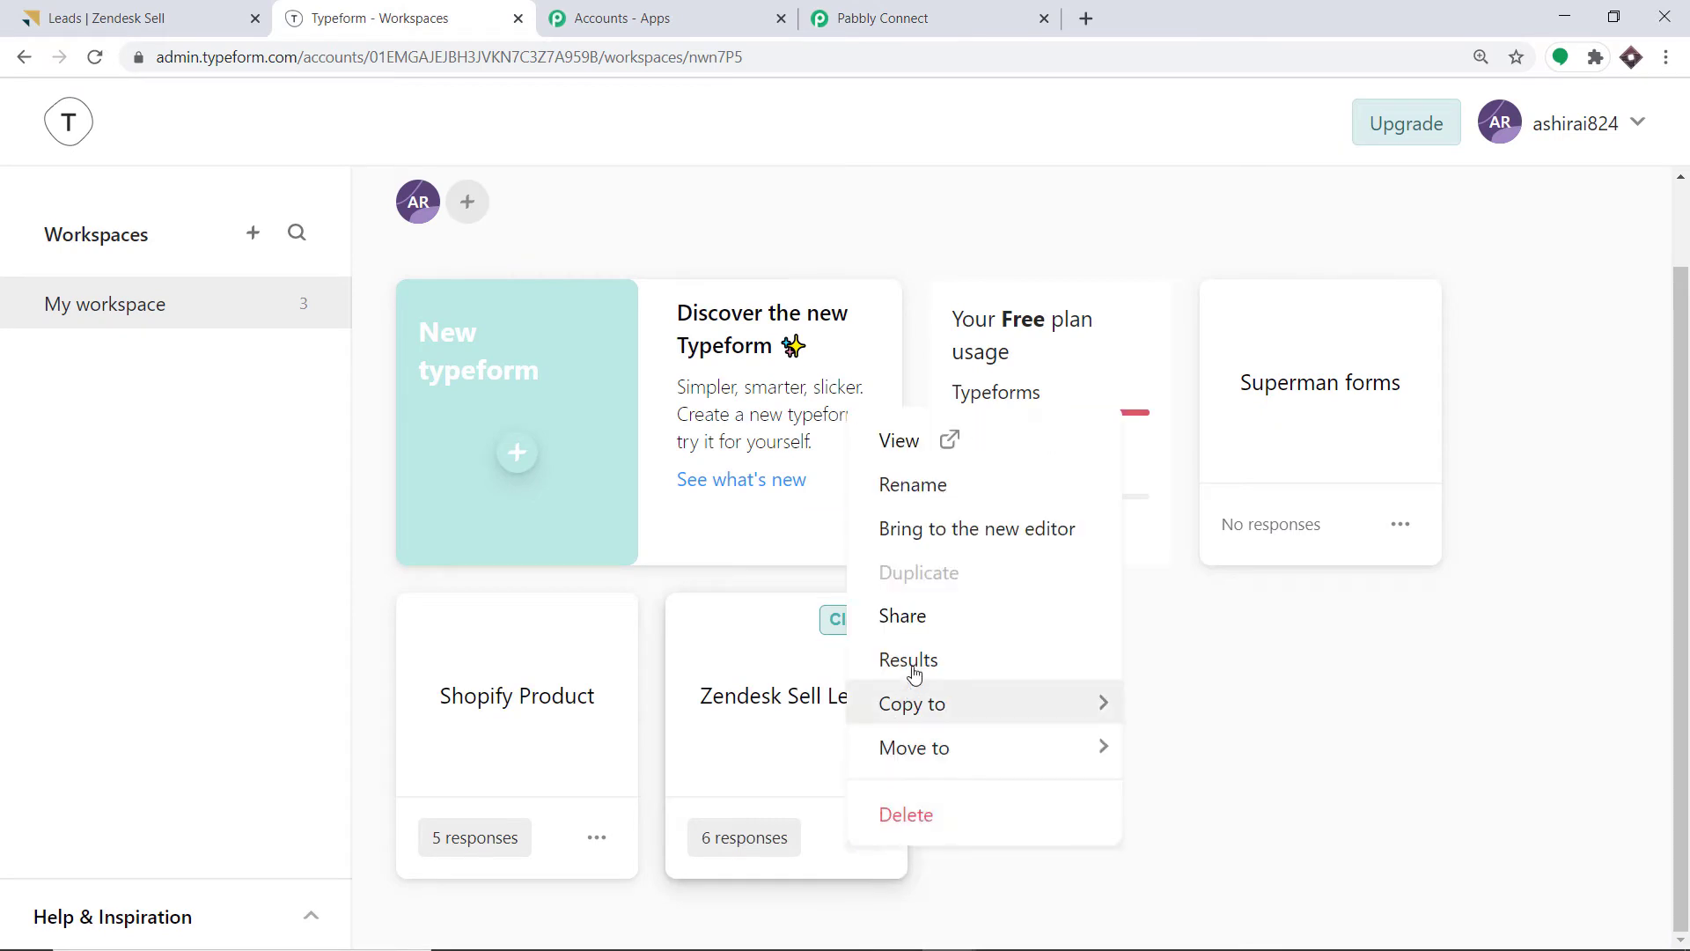
click(920, 622)
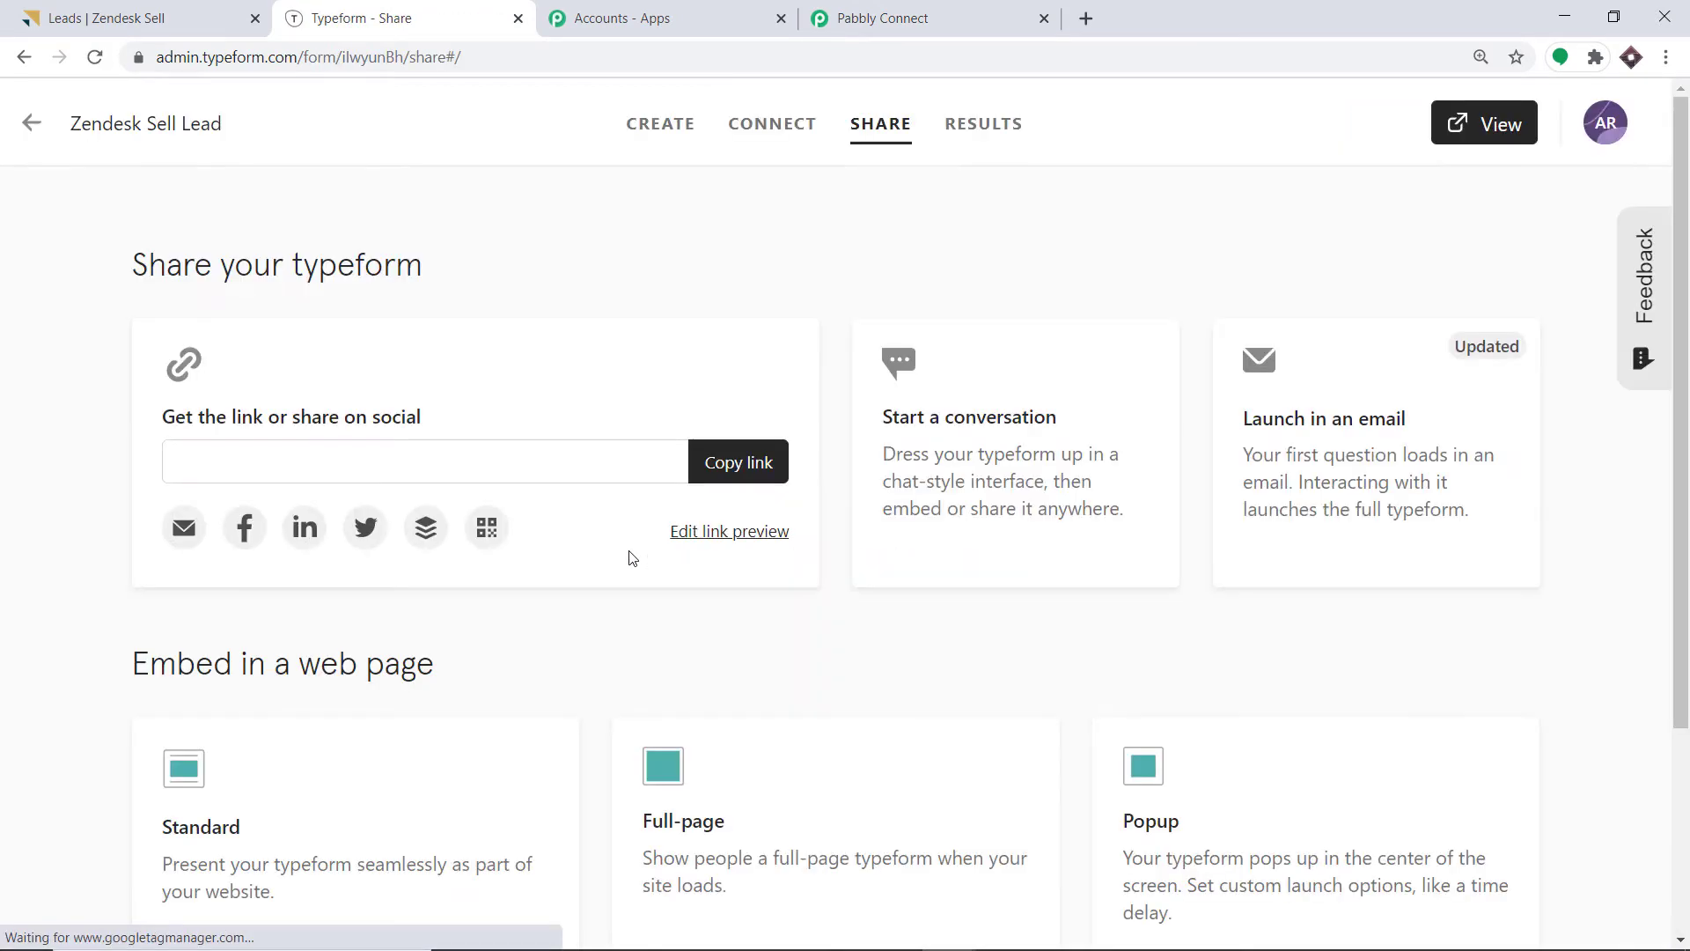
click(728, 460)
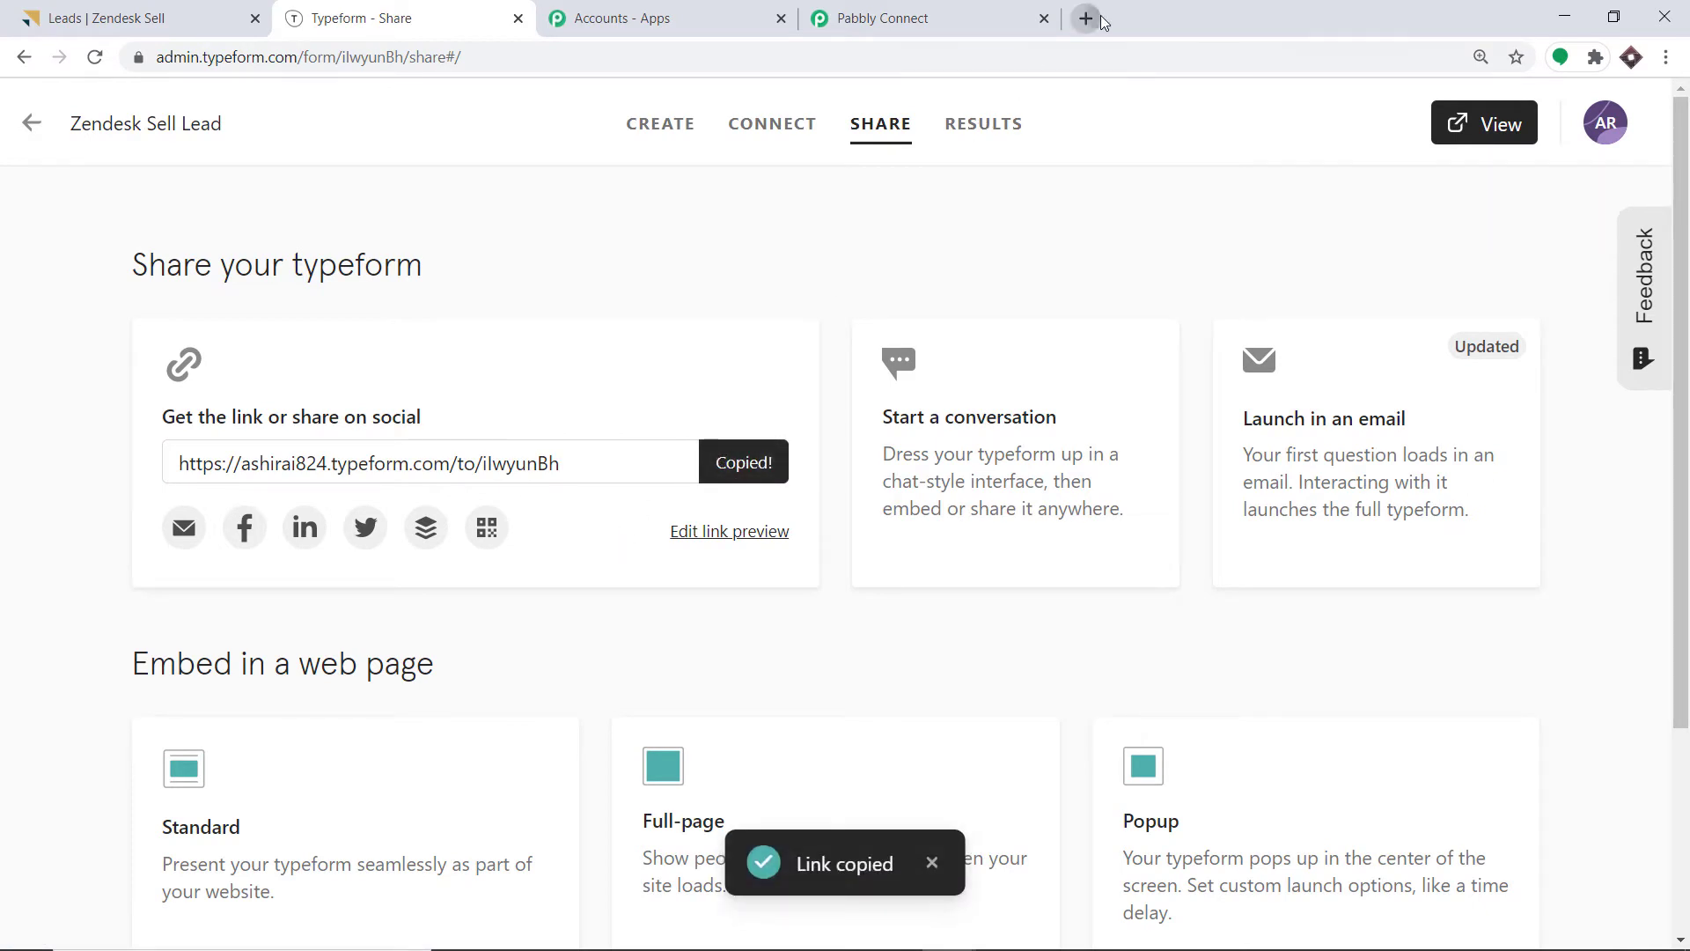
click(1086, 18)
key(ctrl+v)
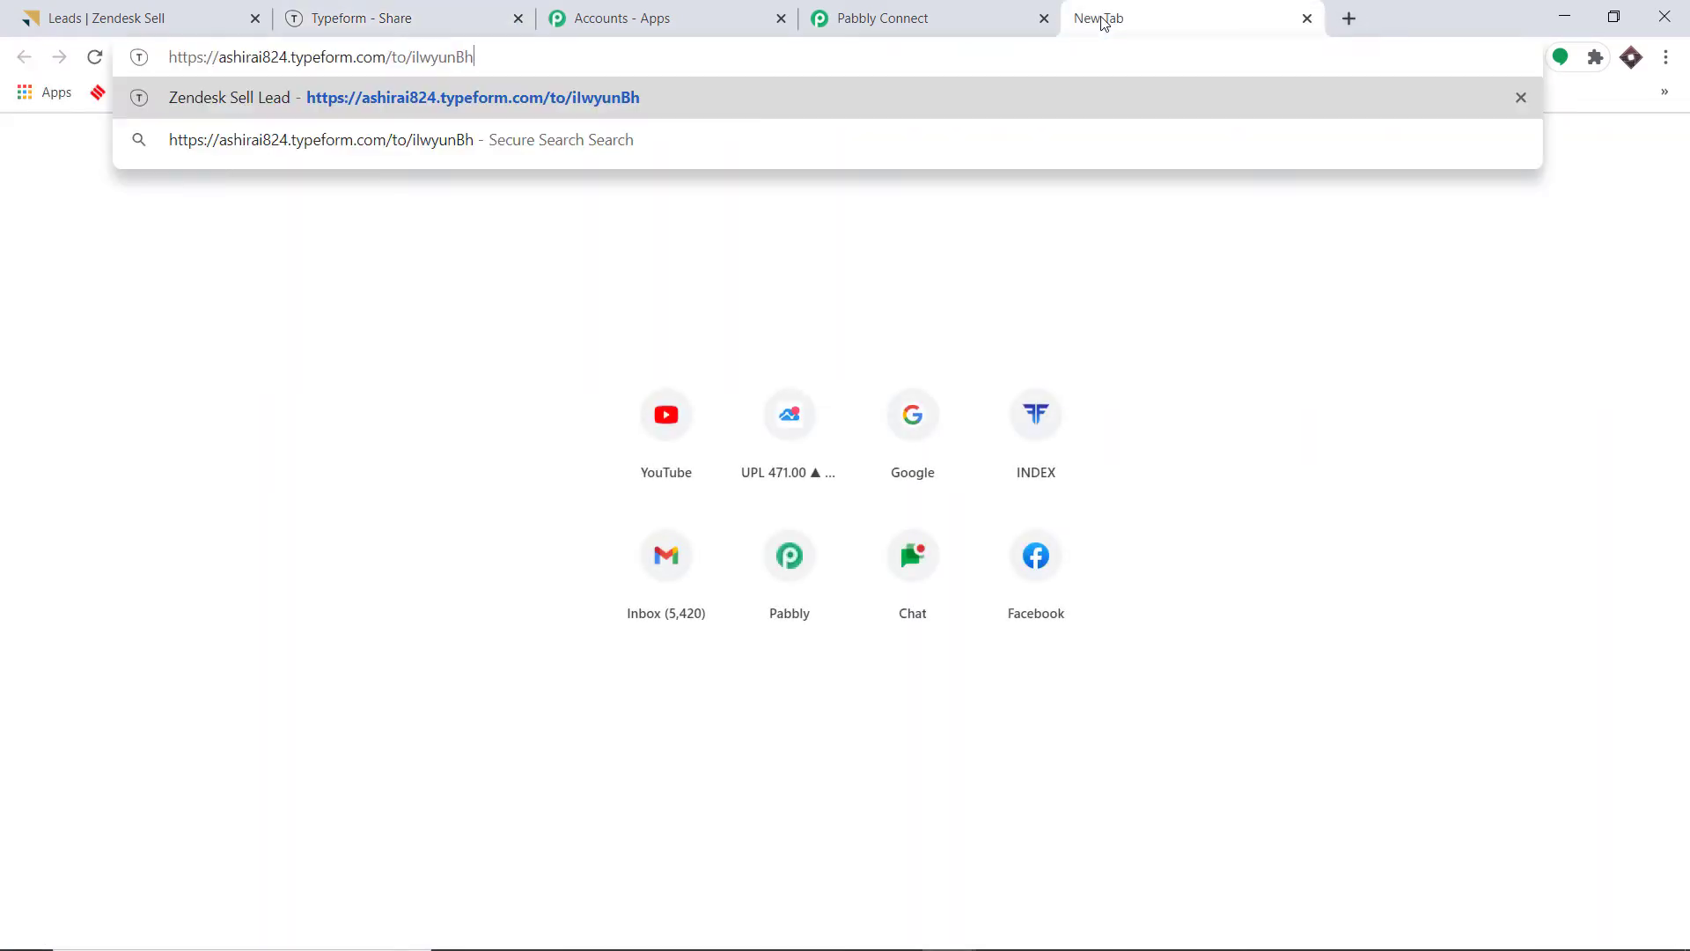
key(Return)
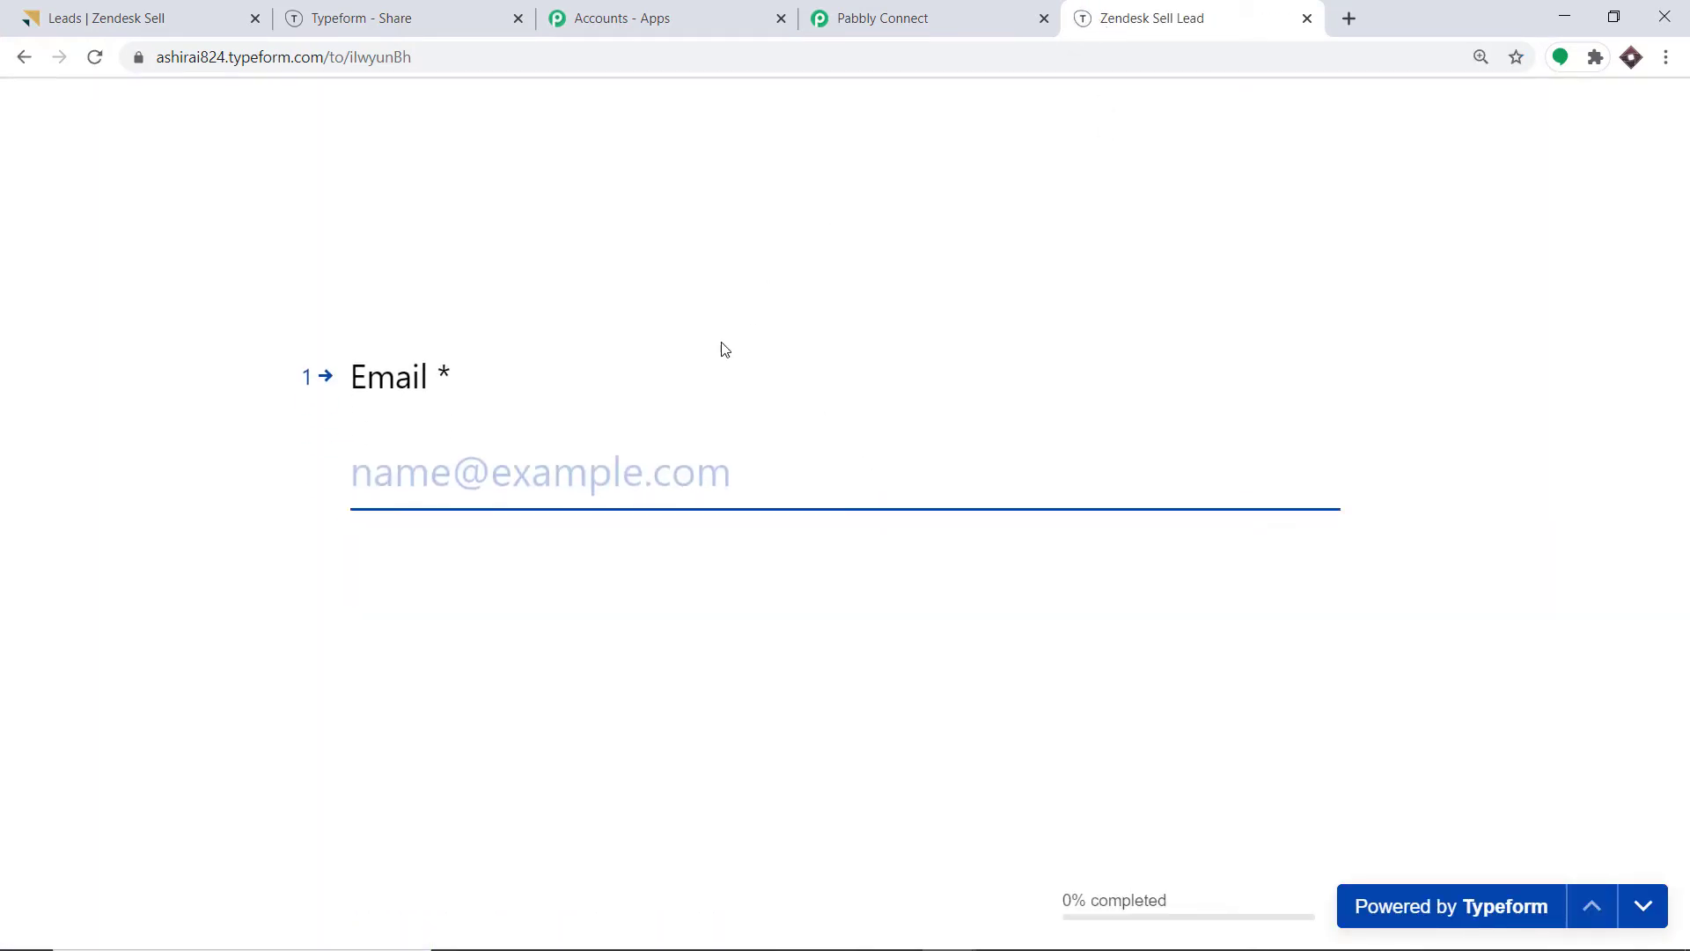
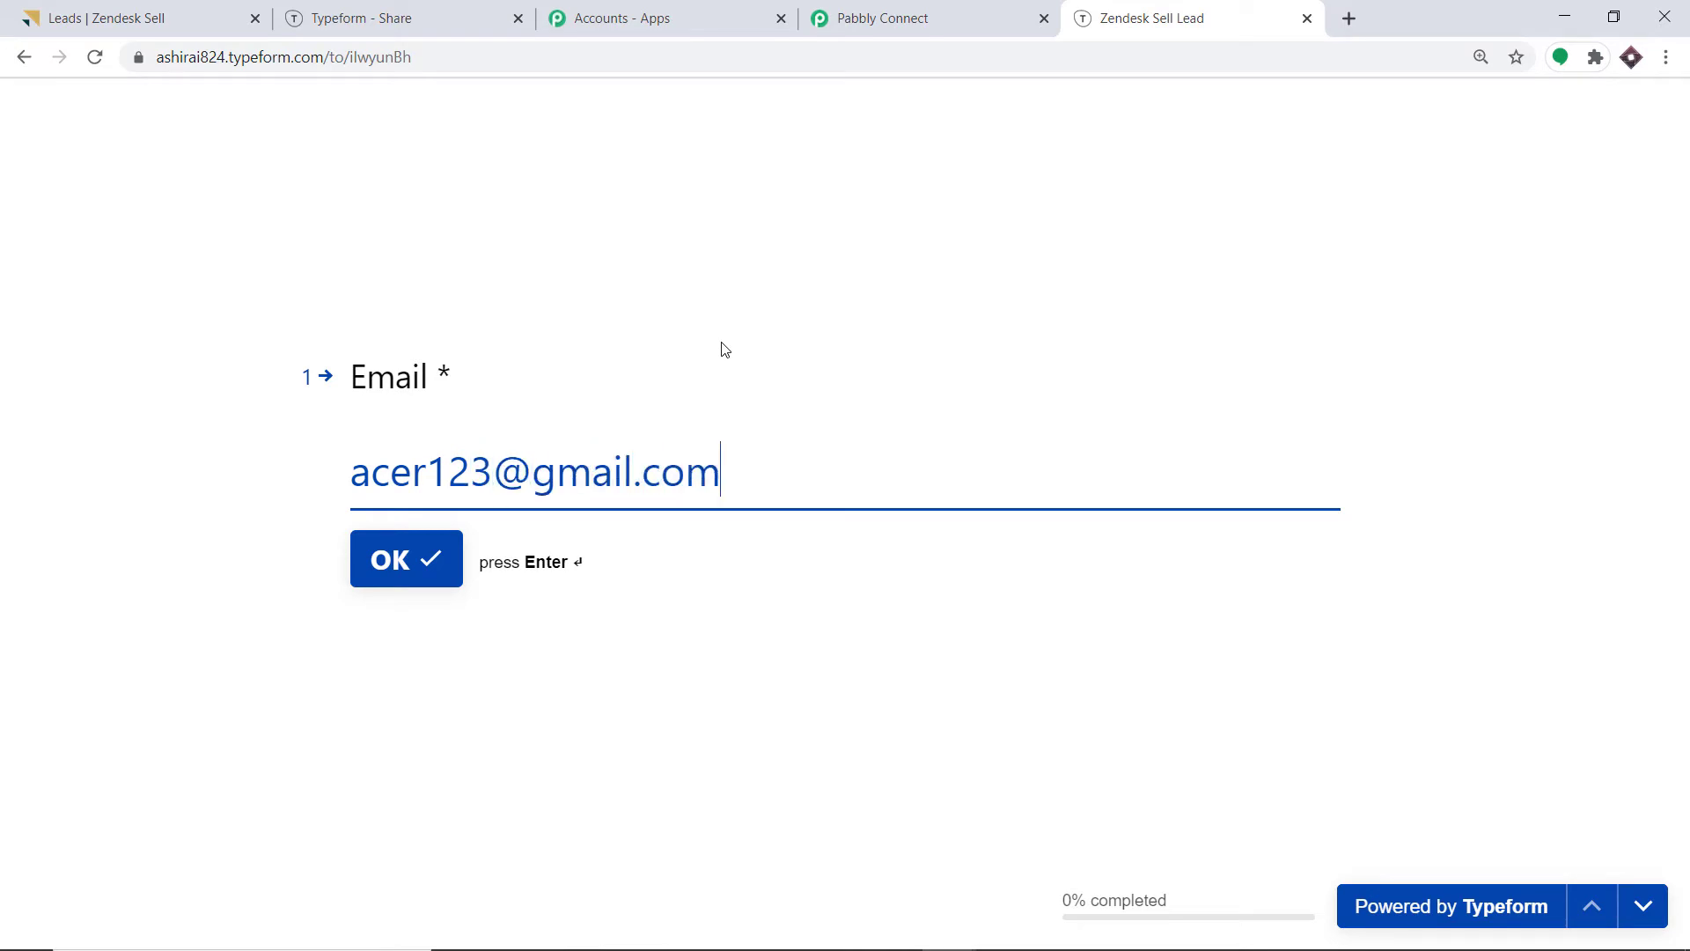
Answer the contact's e-mail, first name, last name and street address questions.
click(438, 576)
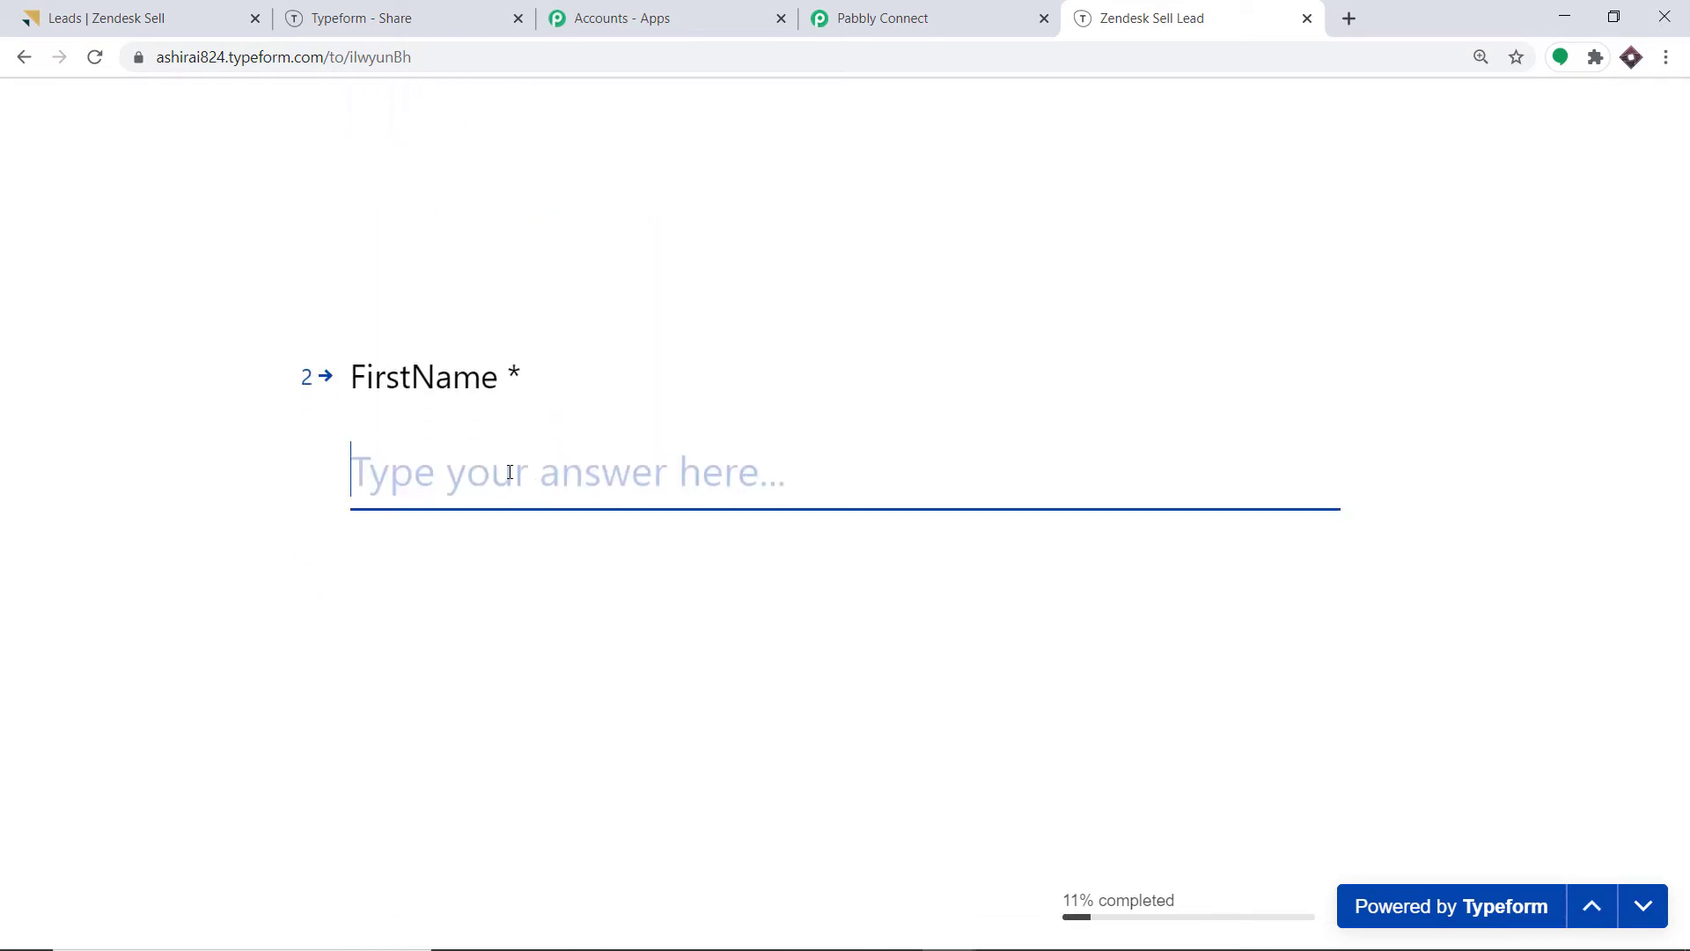
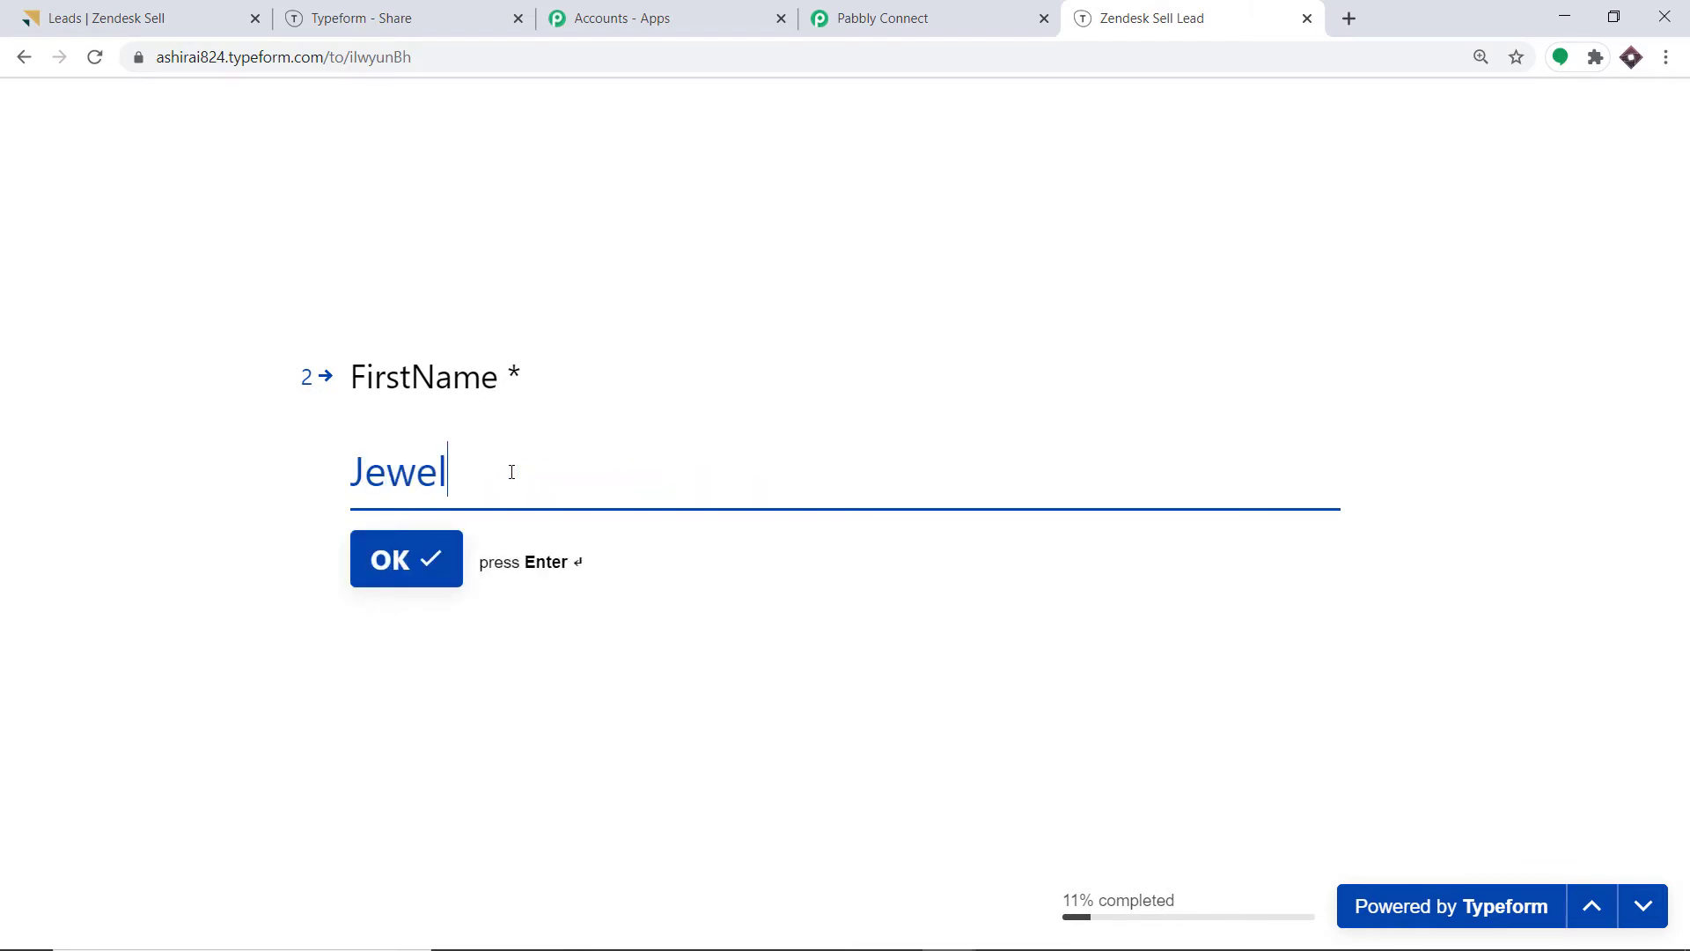
click(450, 561)
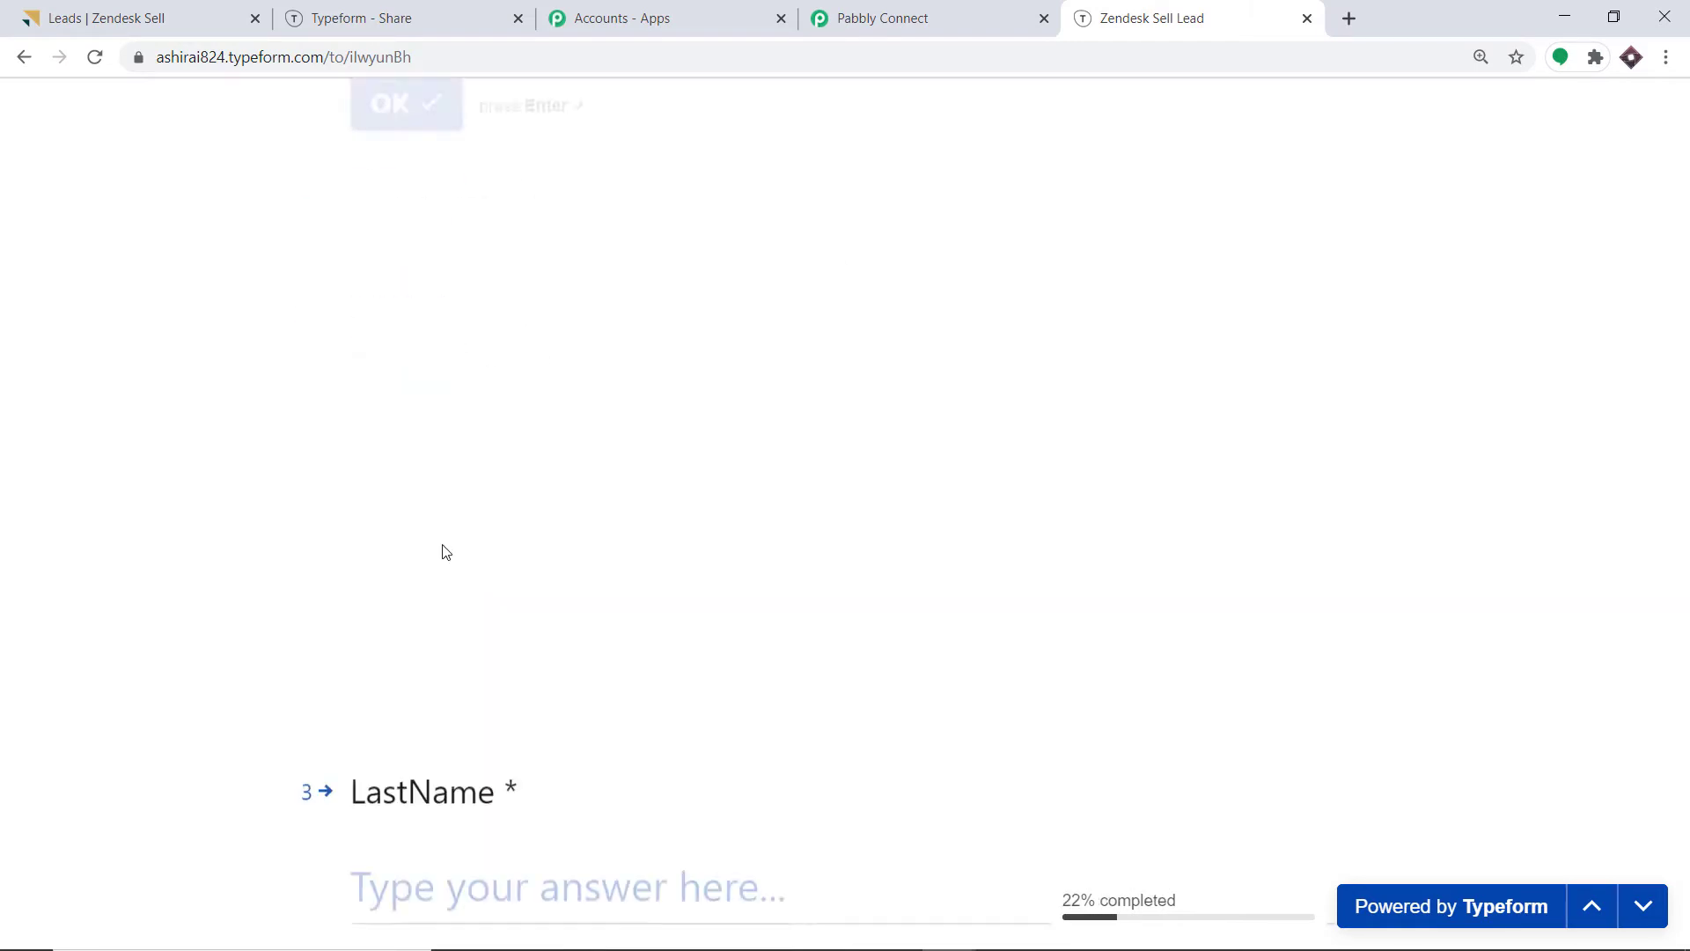
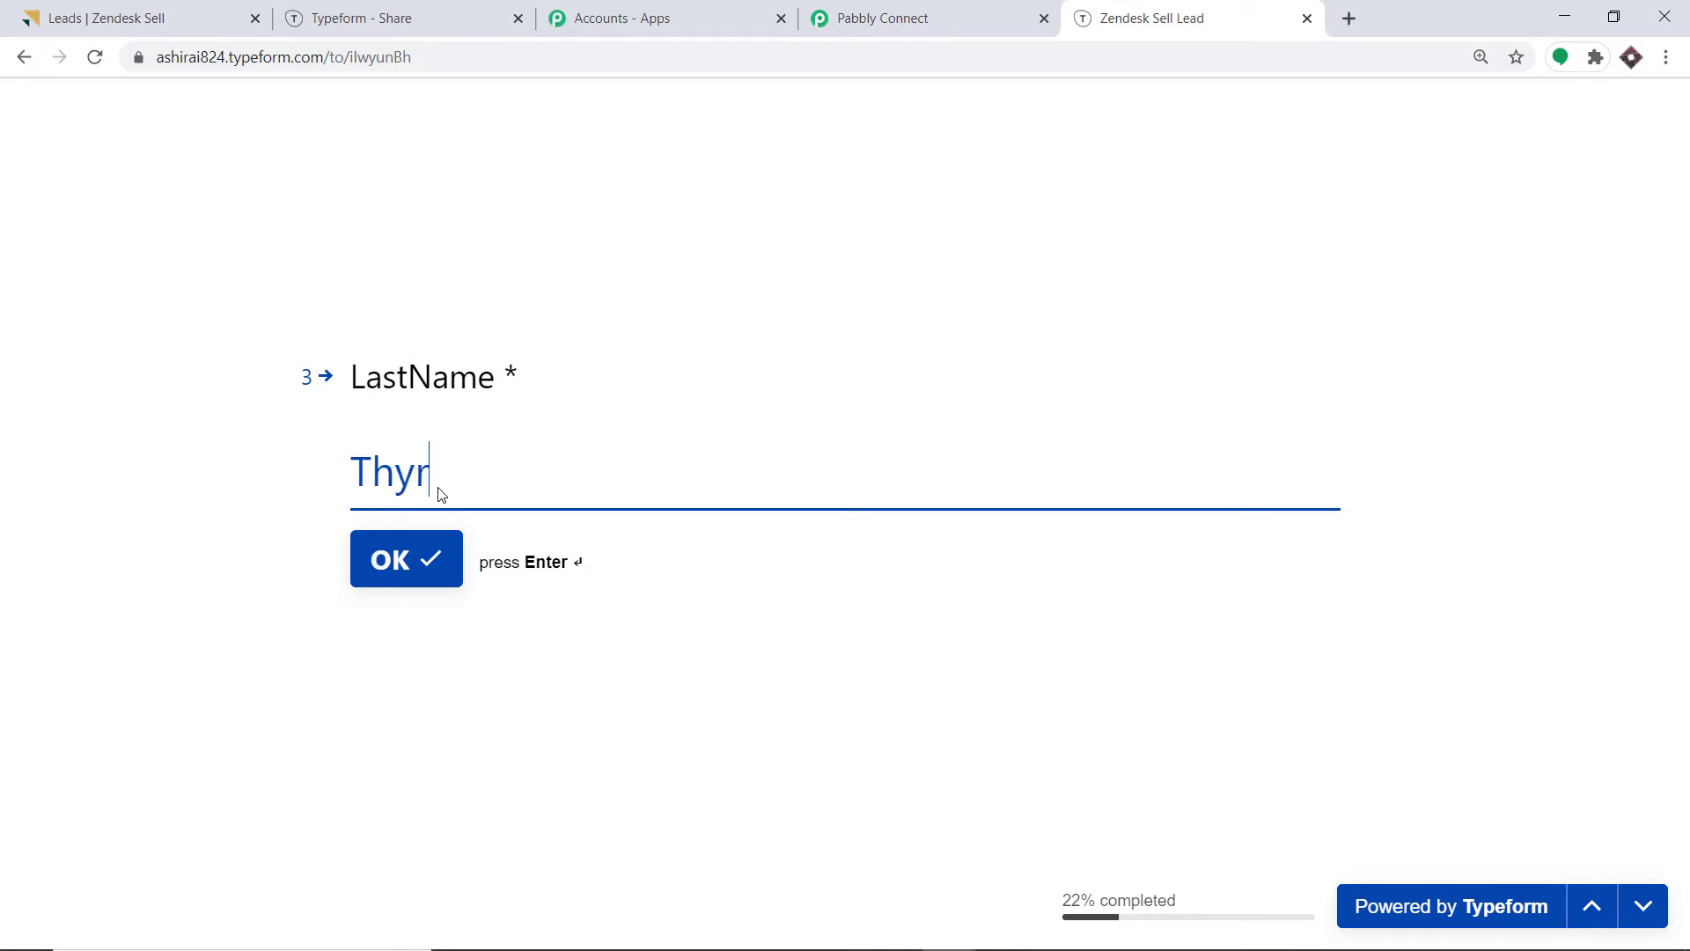
click(434, 560)
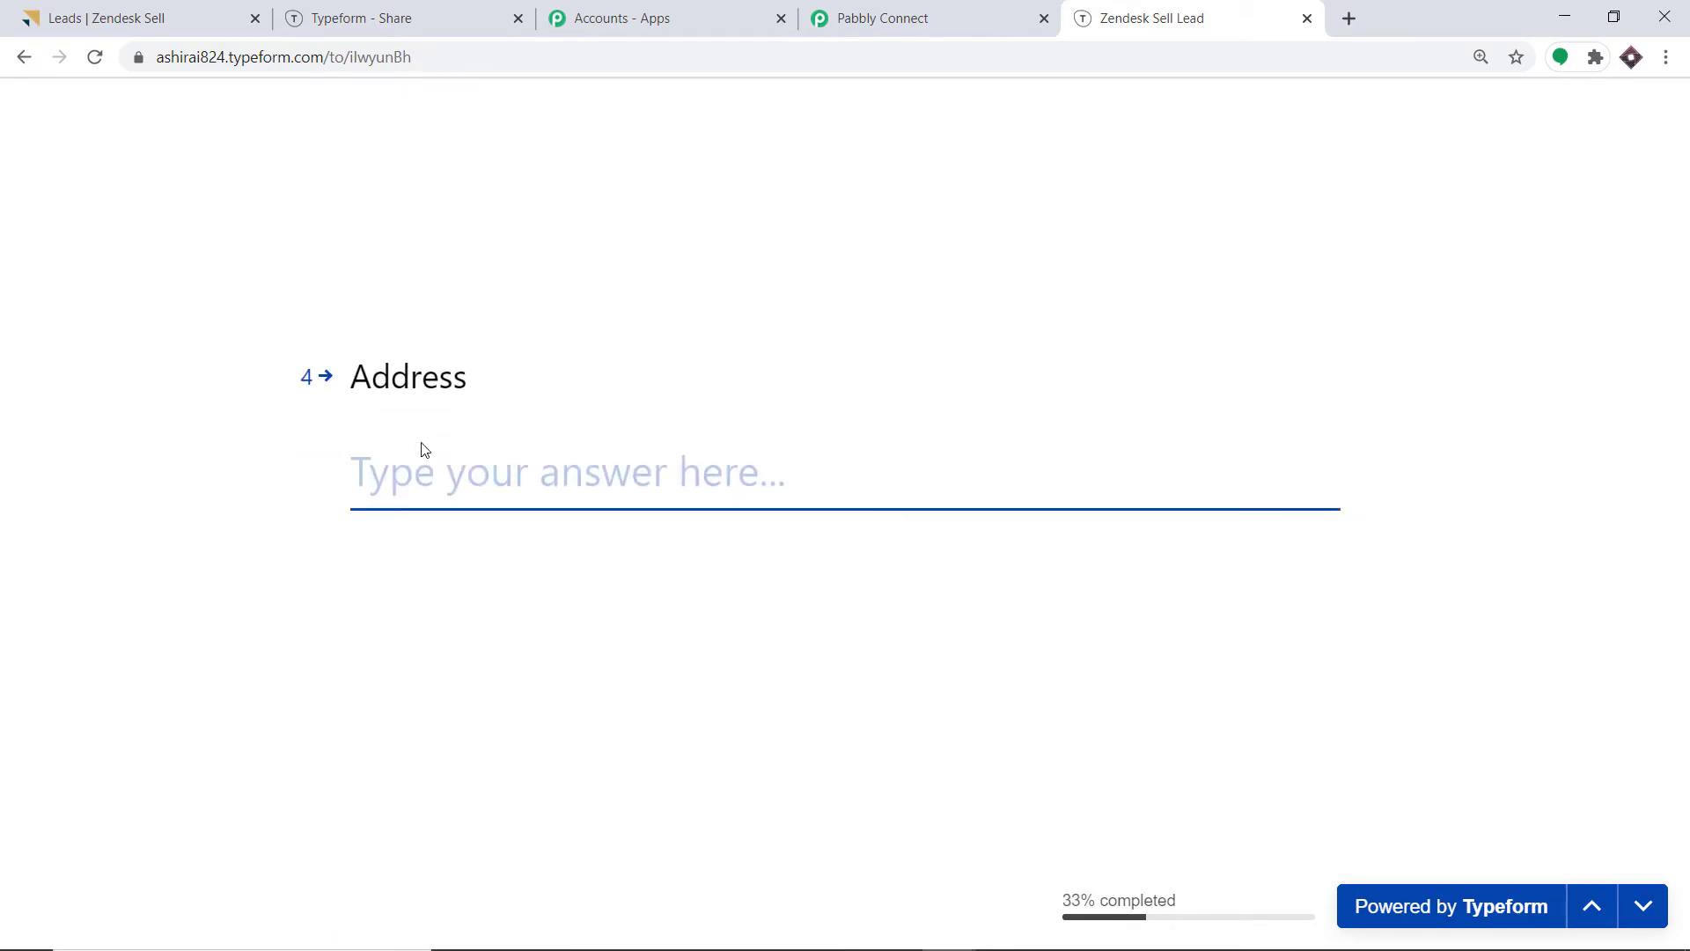
text(Macedo)
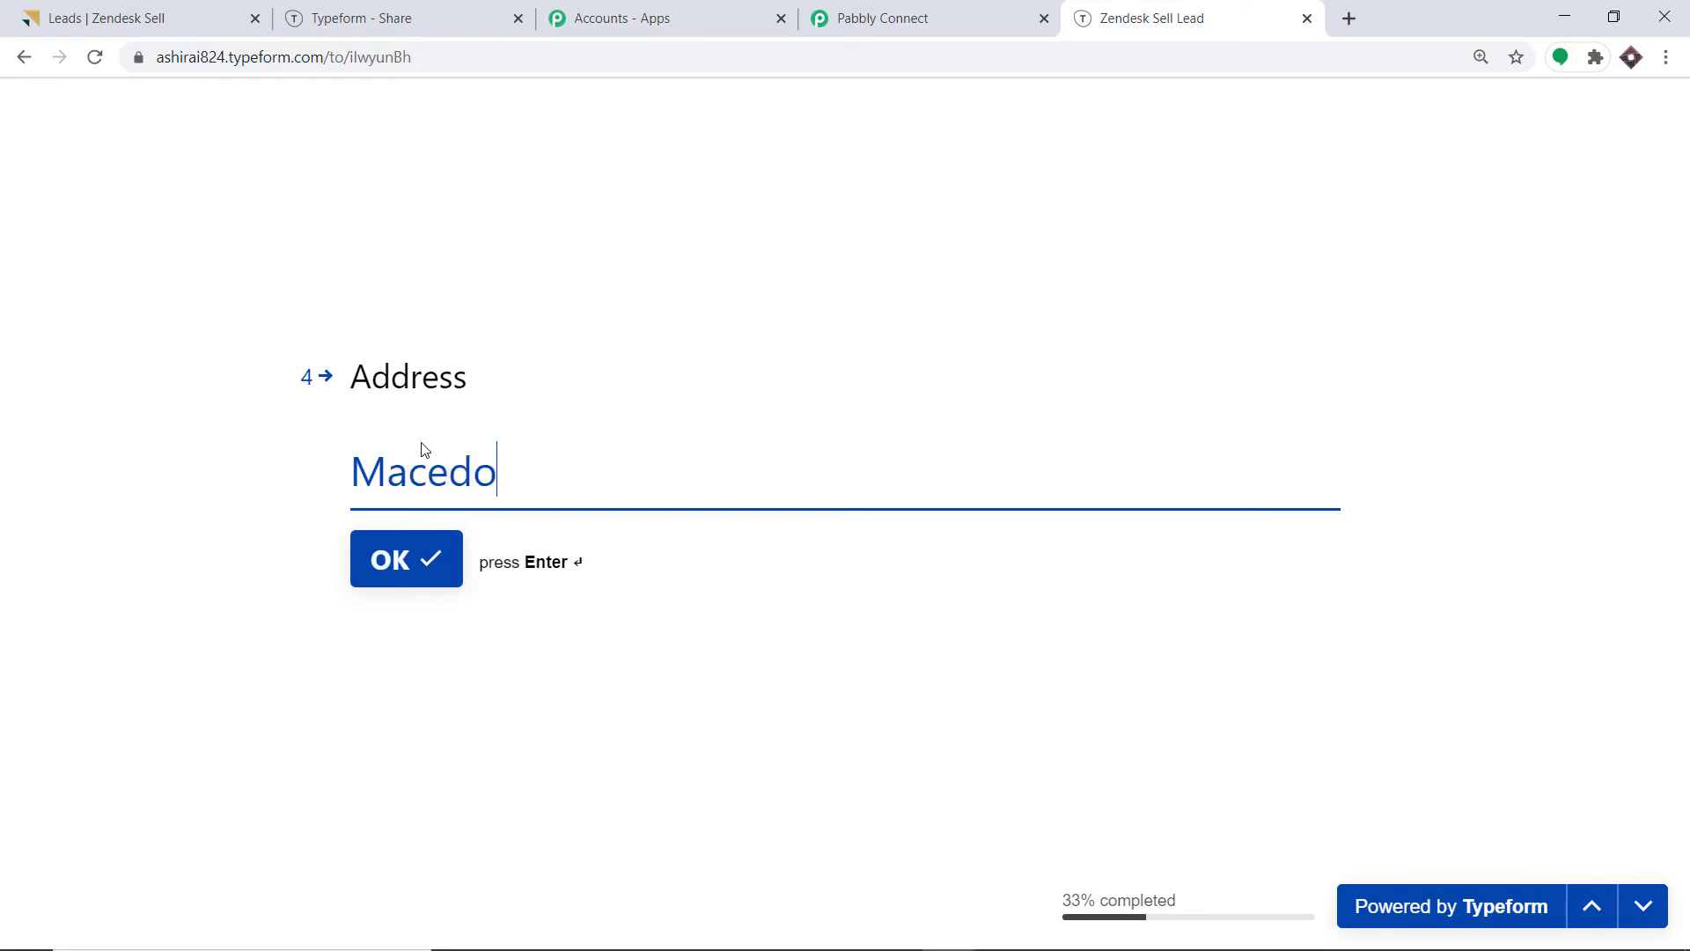
text(nia Villa)
key(Return)
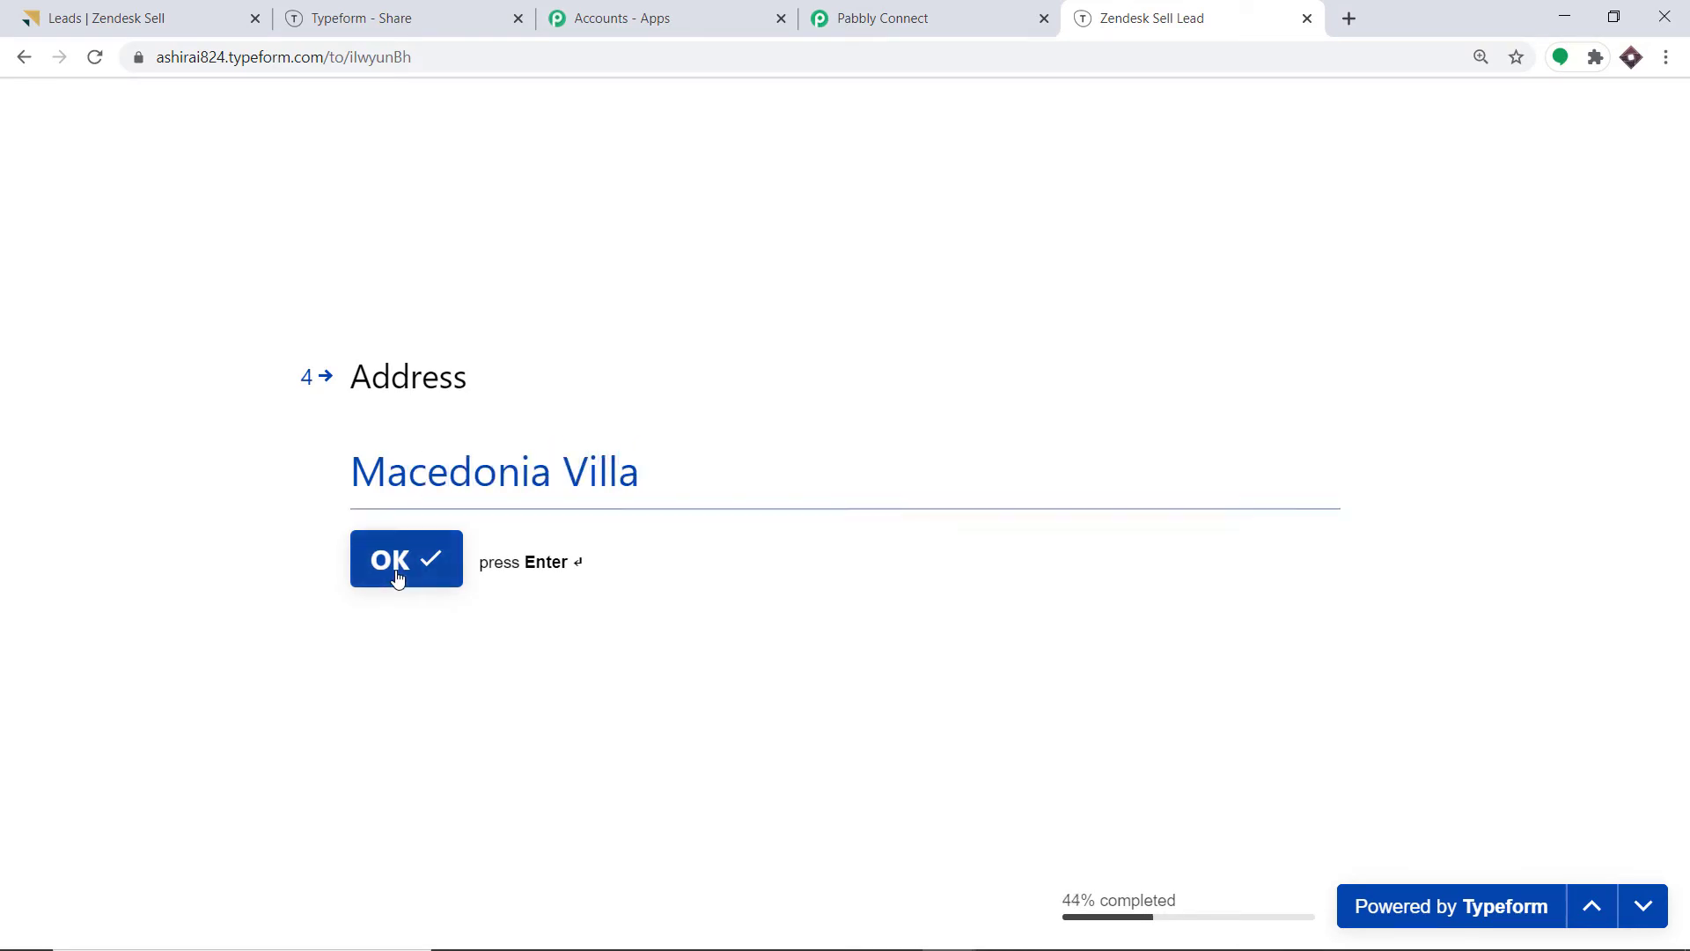
Fill in city, state, postal code, country and Organization SpaceX, then submit the form.
text(Gr)
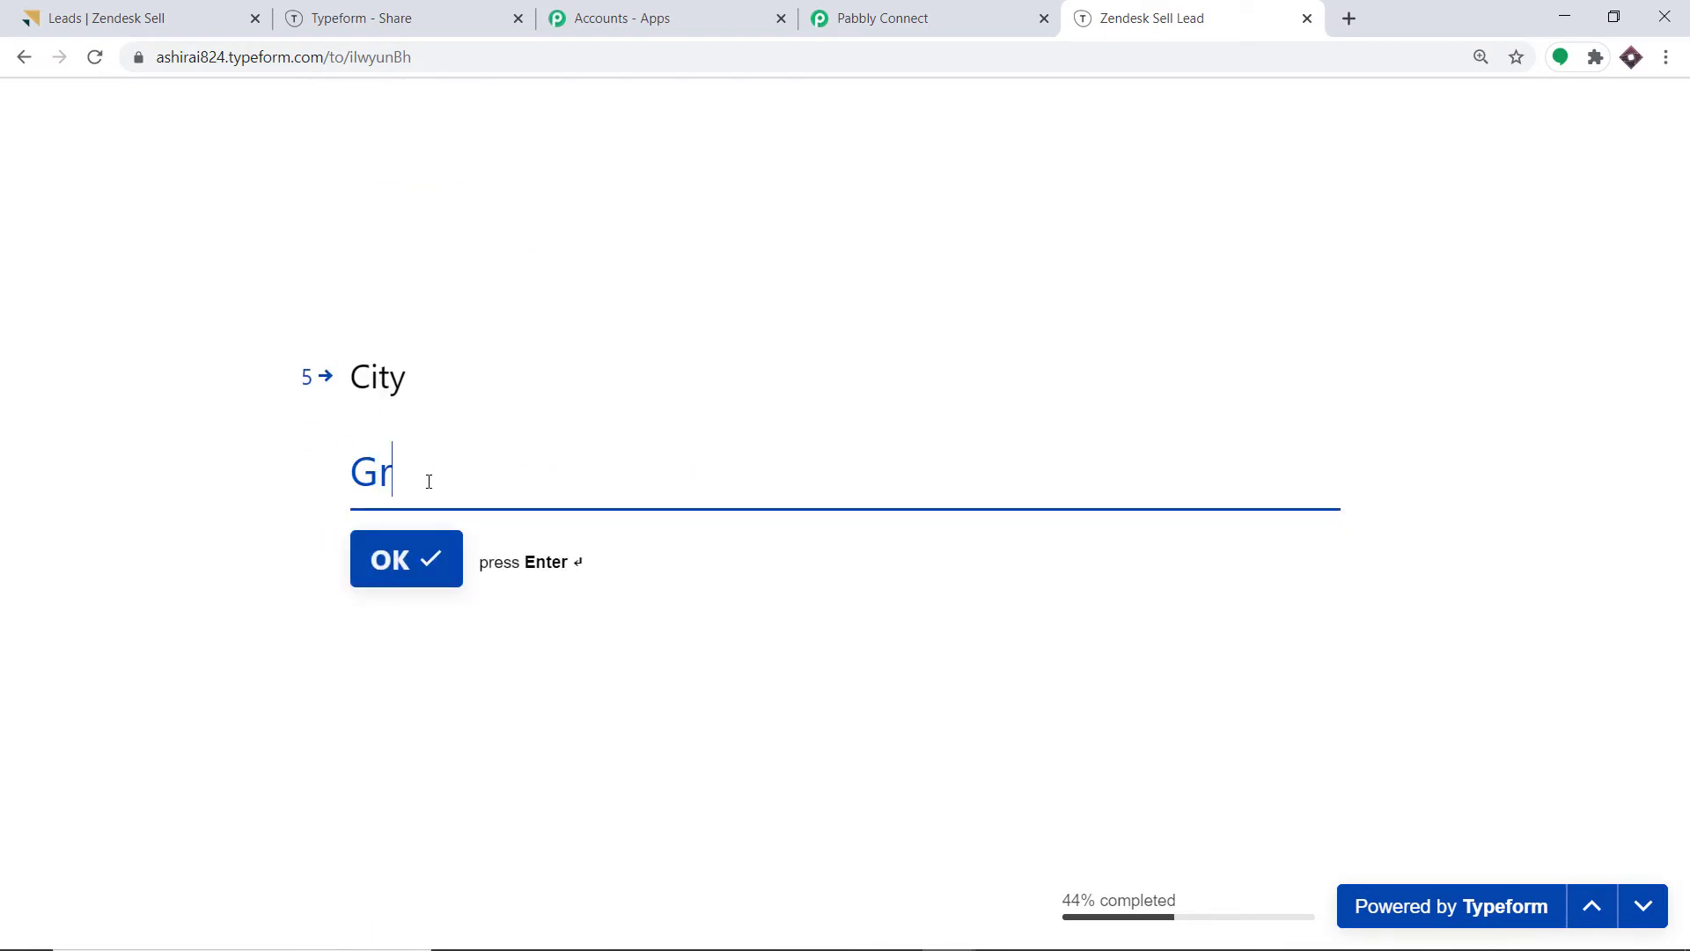
key(BackSpace)
key(BackSpace)
text(Rome)
click(398, 556)
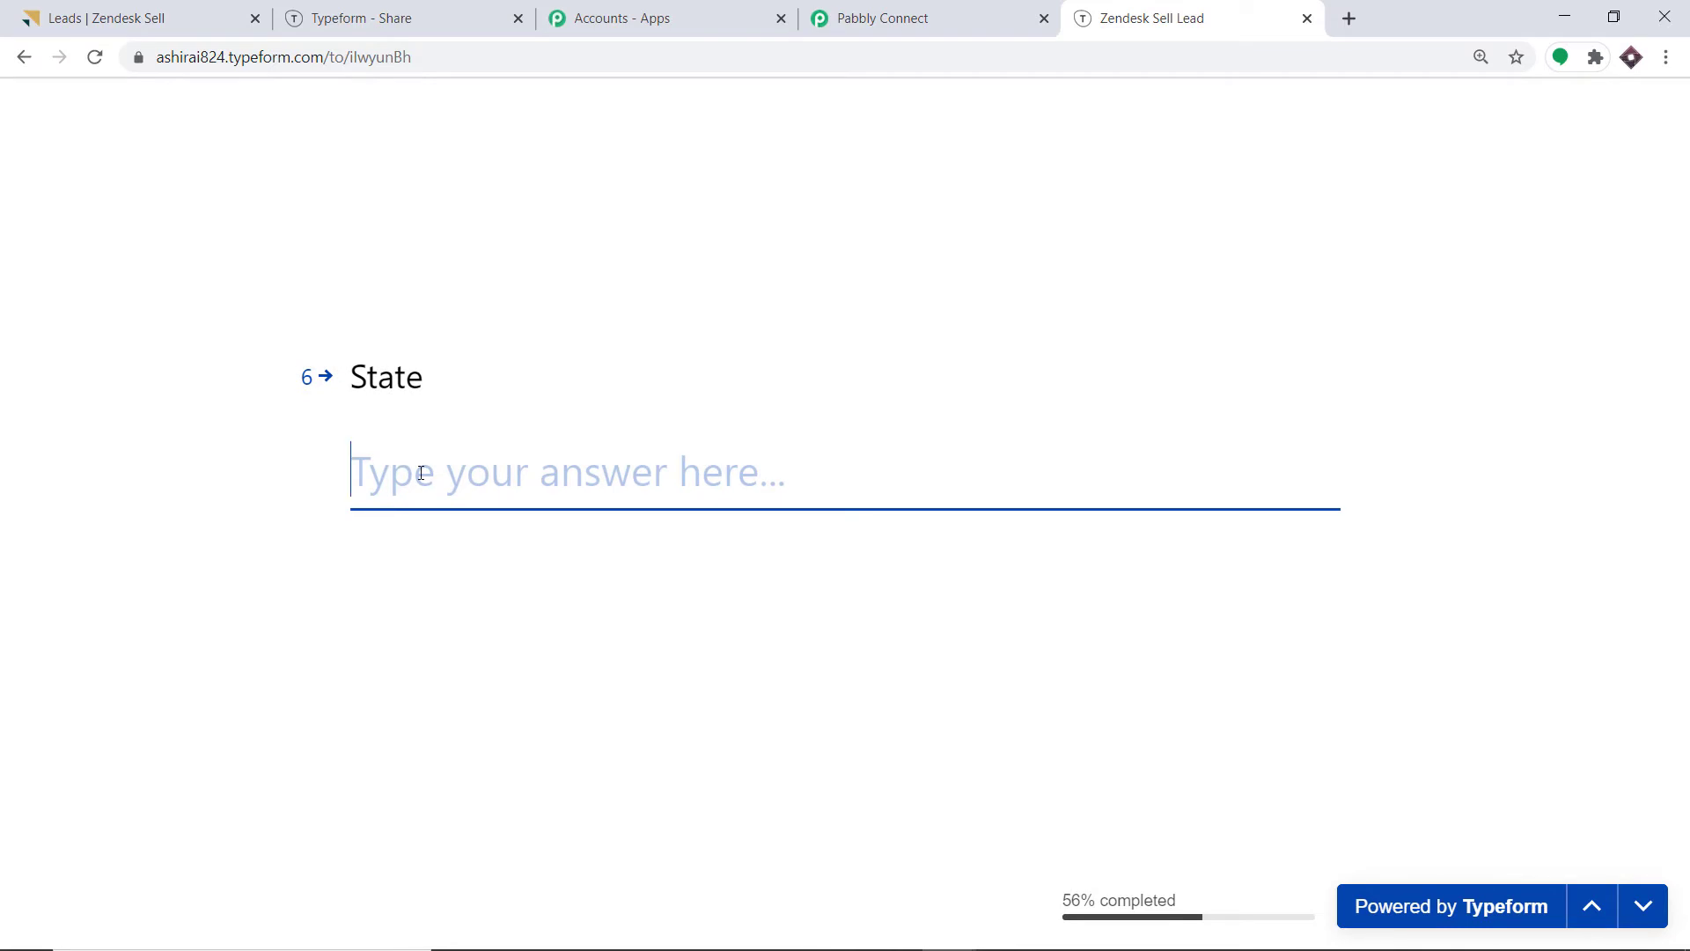
text(Albania)
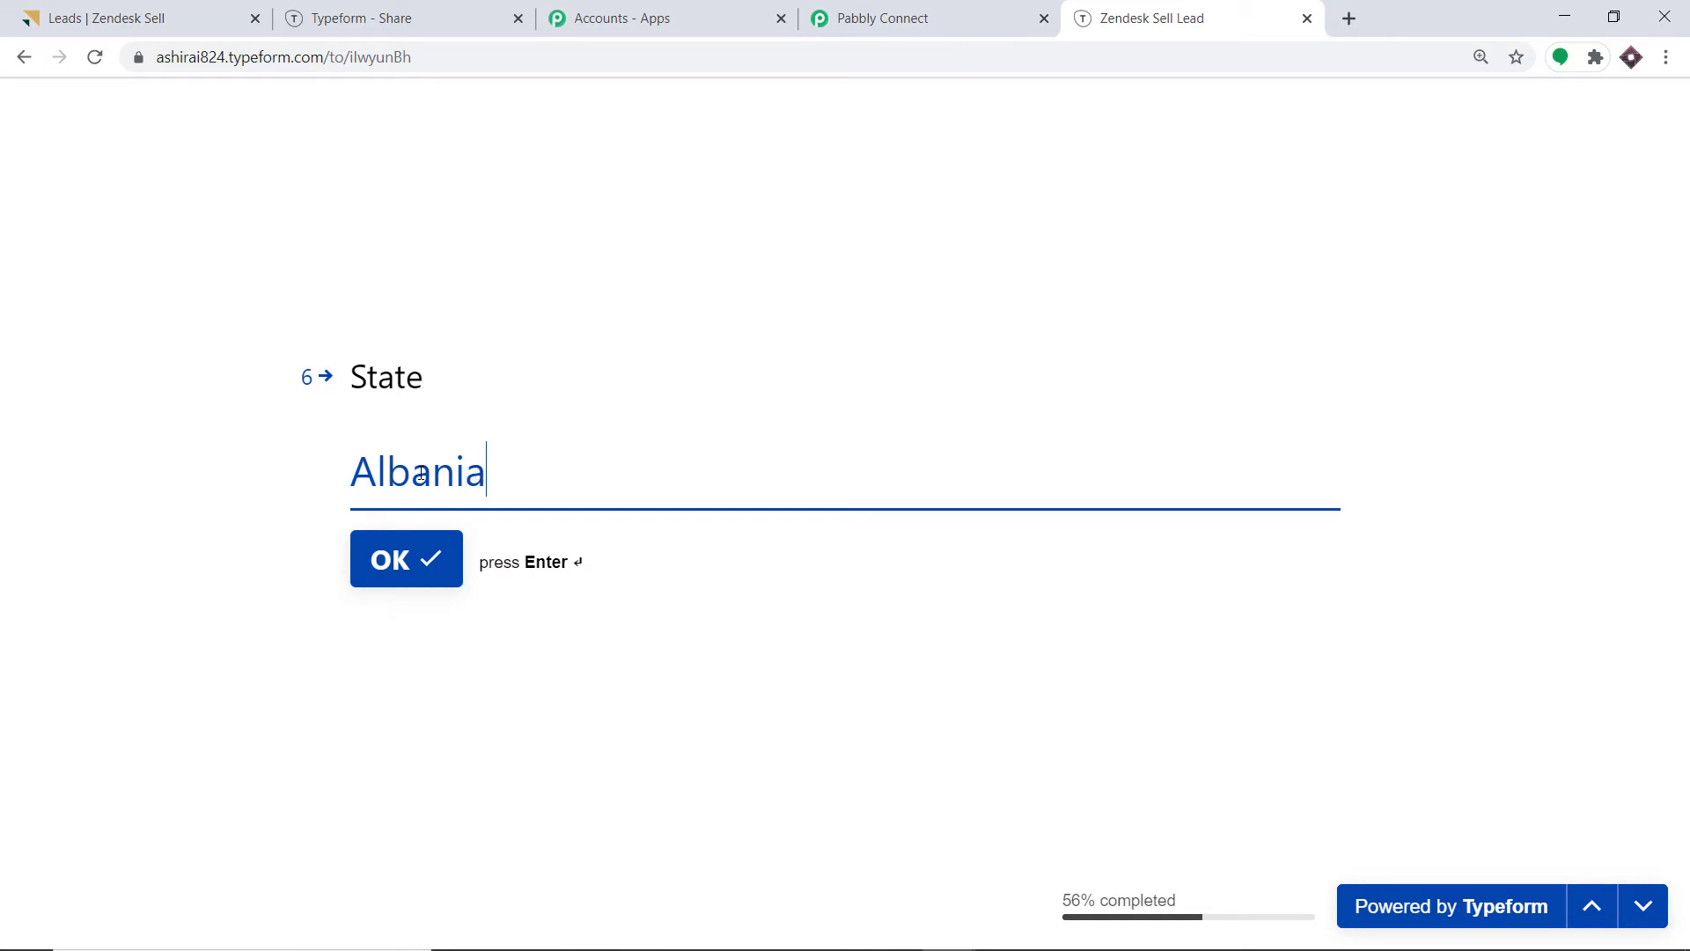
click(425, 567)
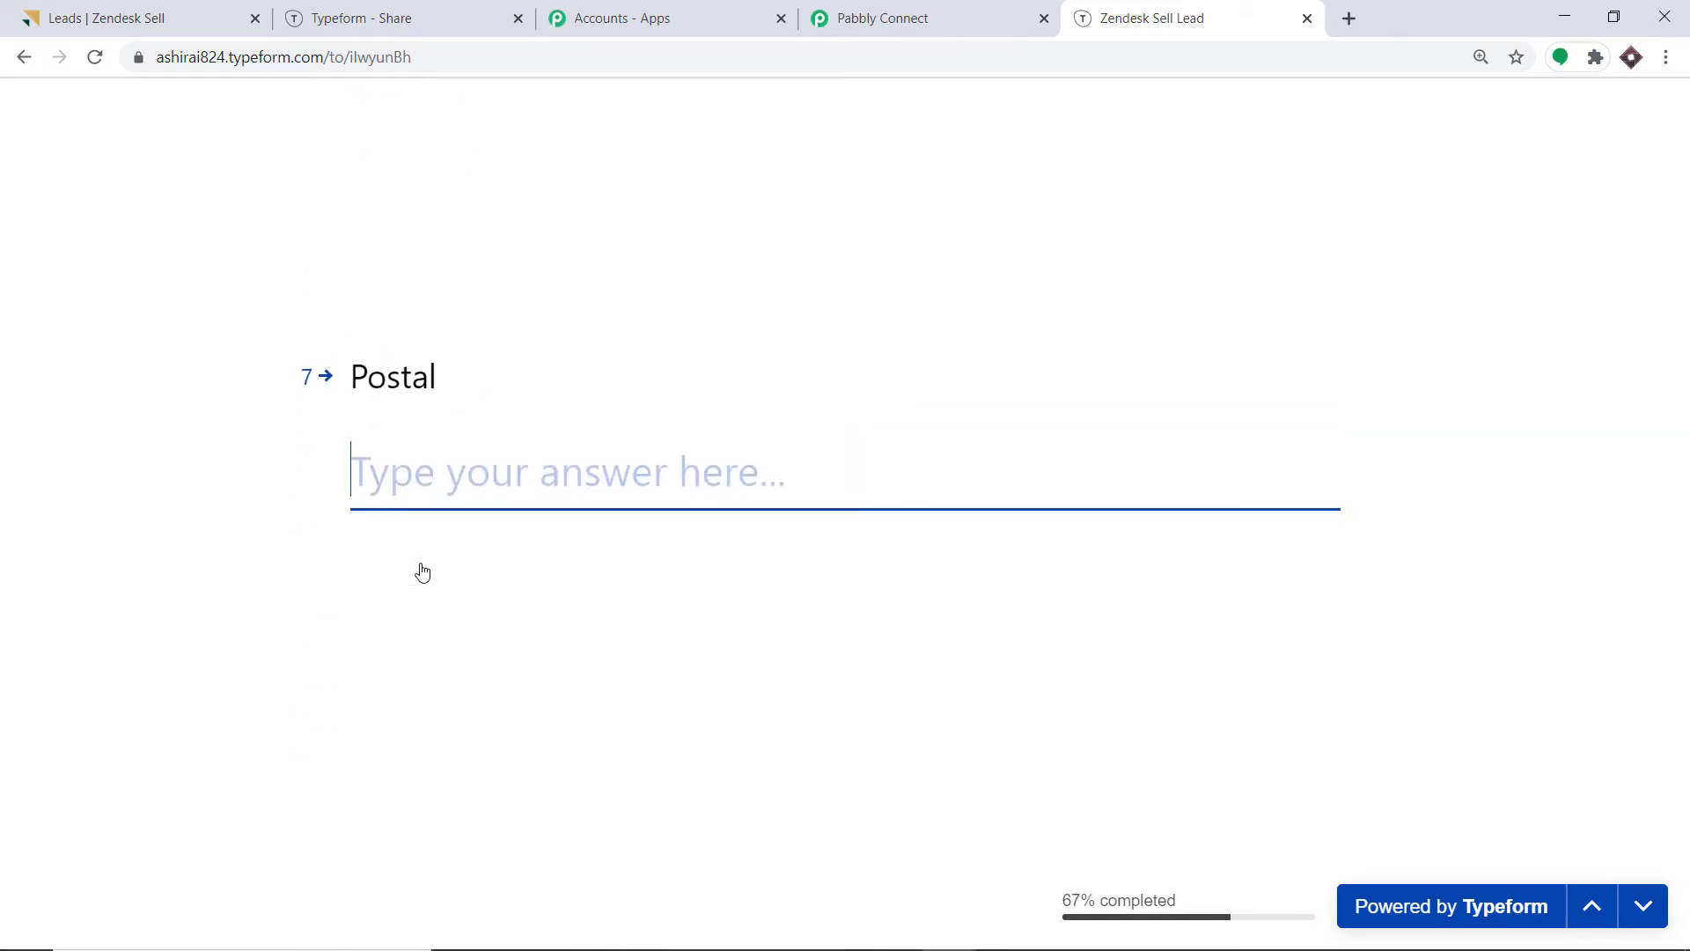
text(75001)
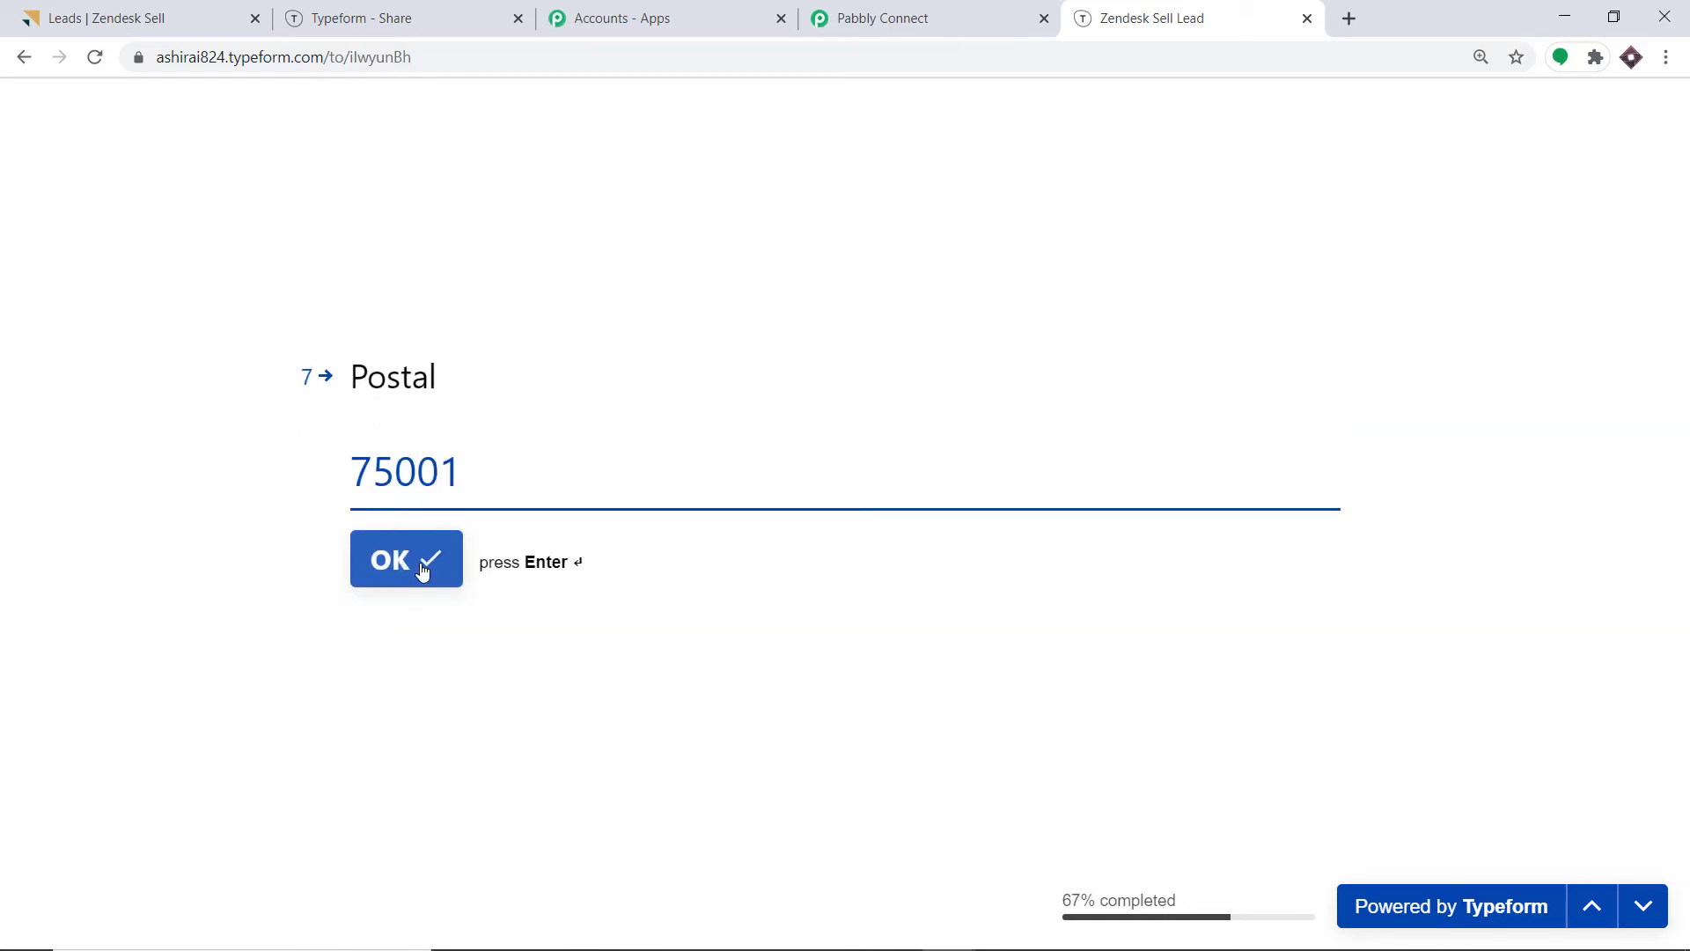
click(423, 568)
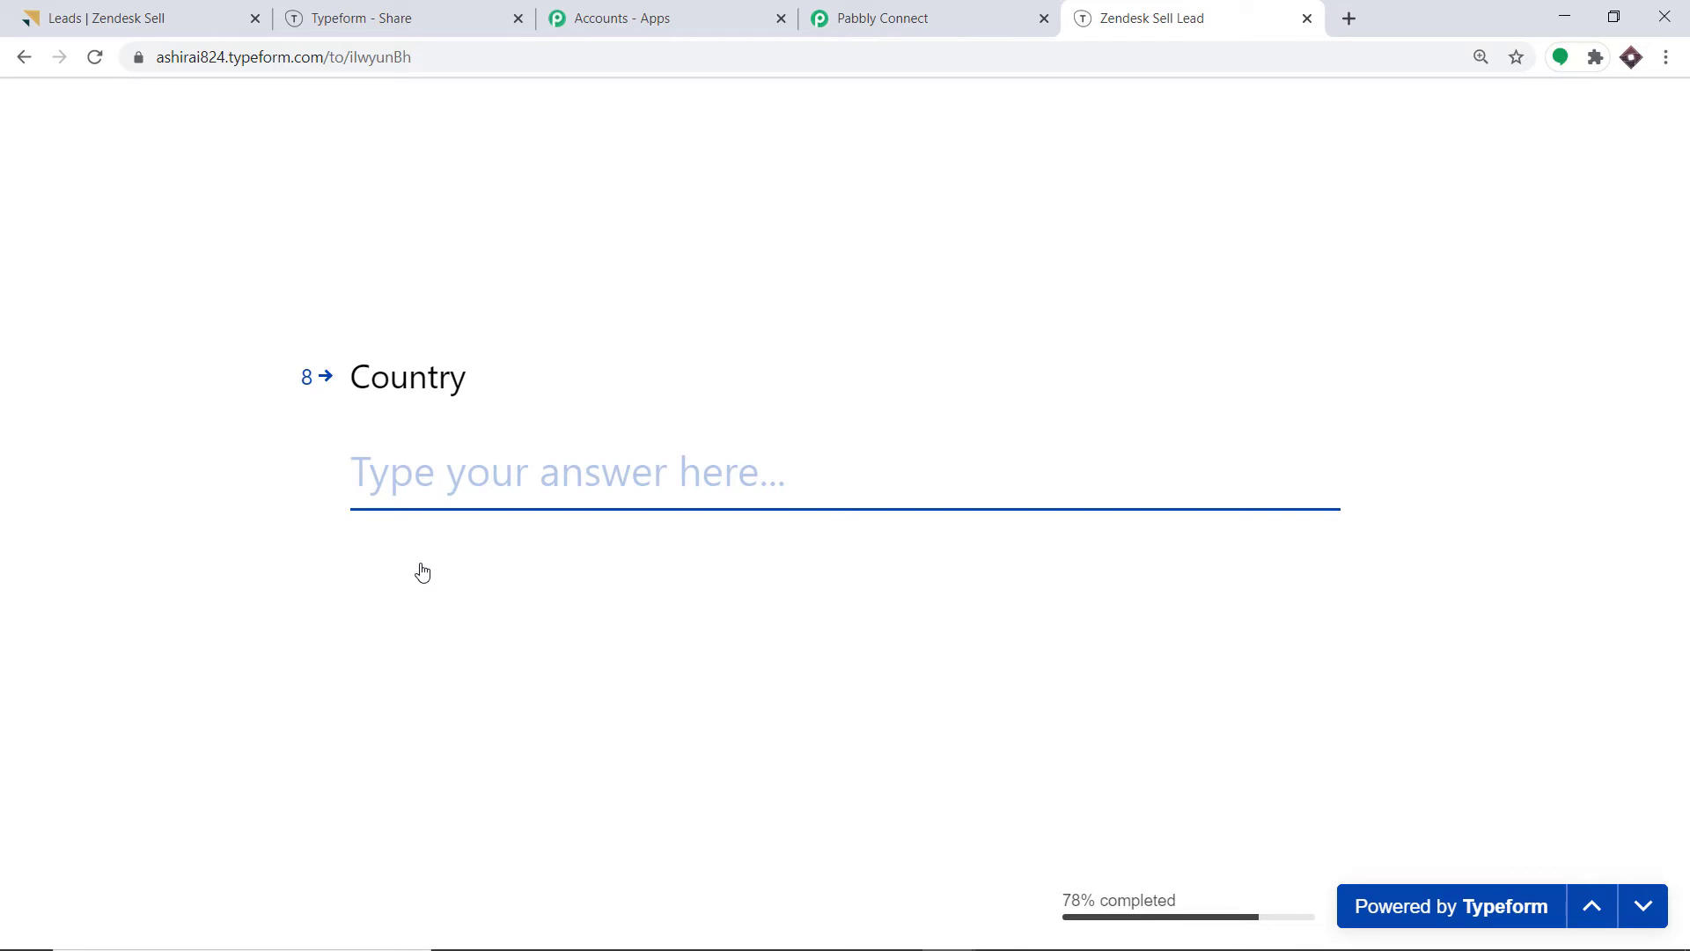
text(Vatican)
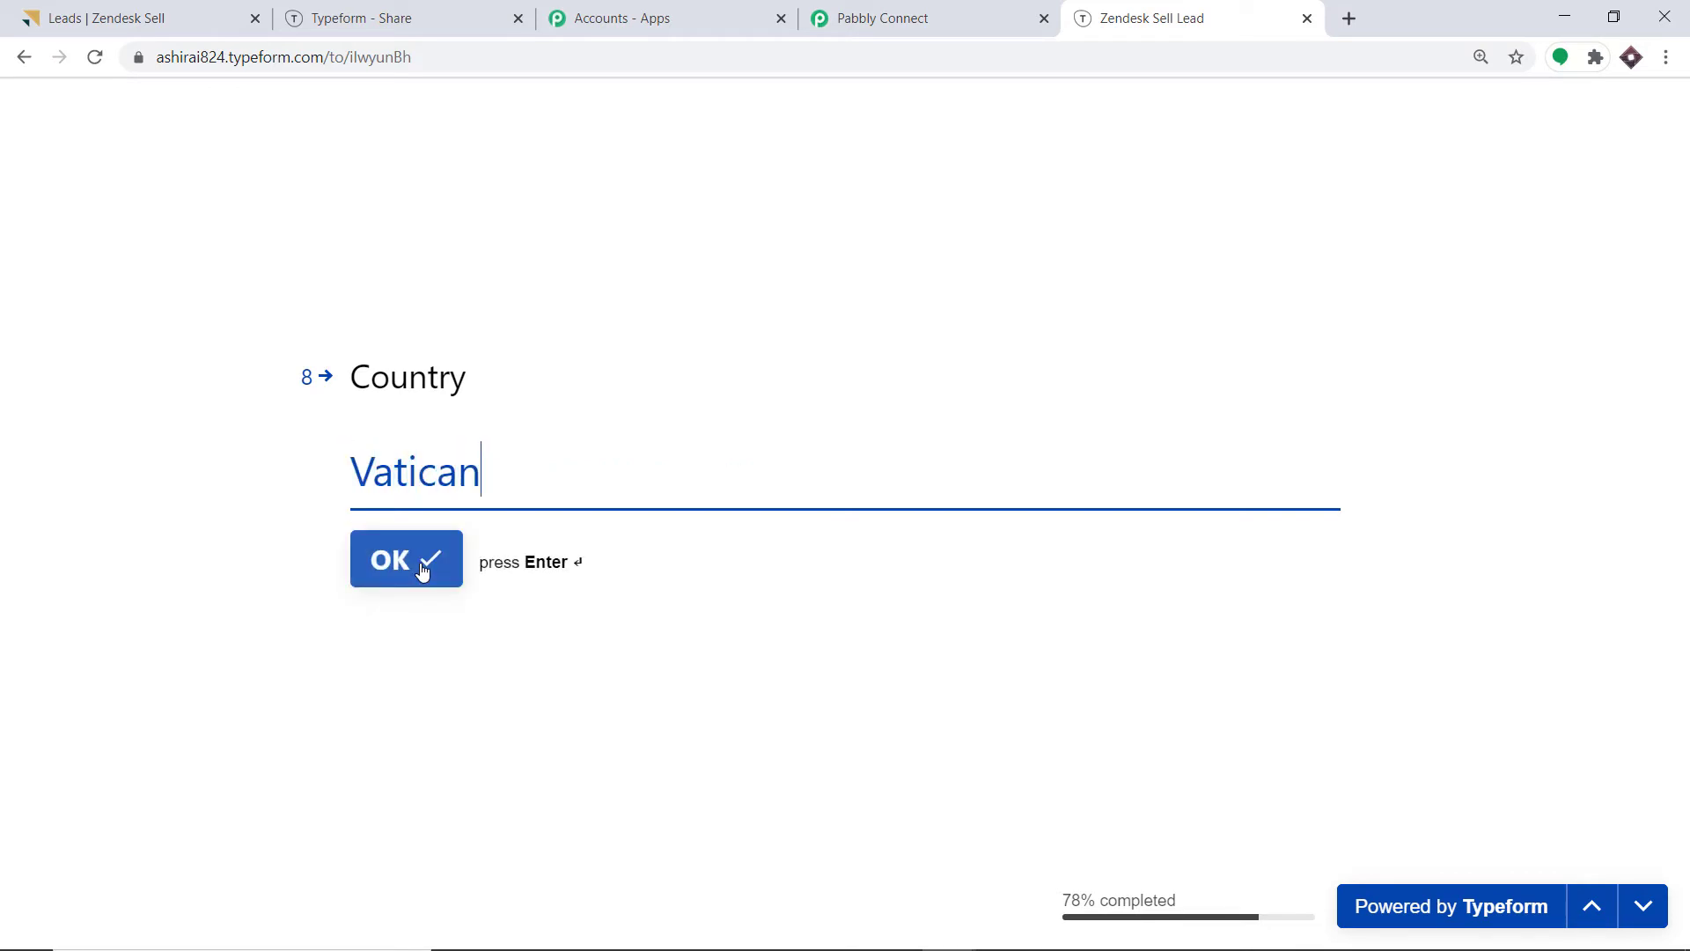
click(422, 569)
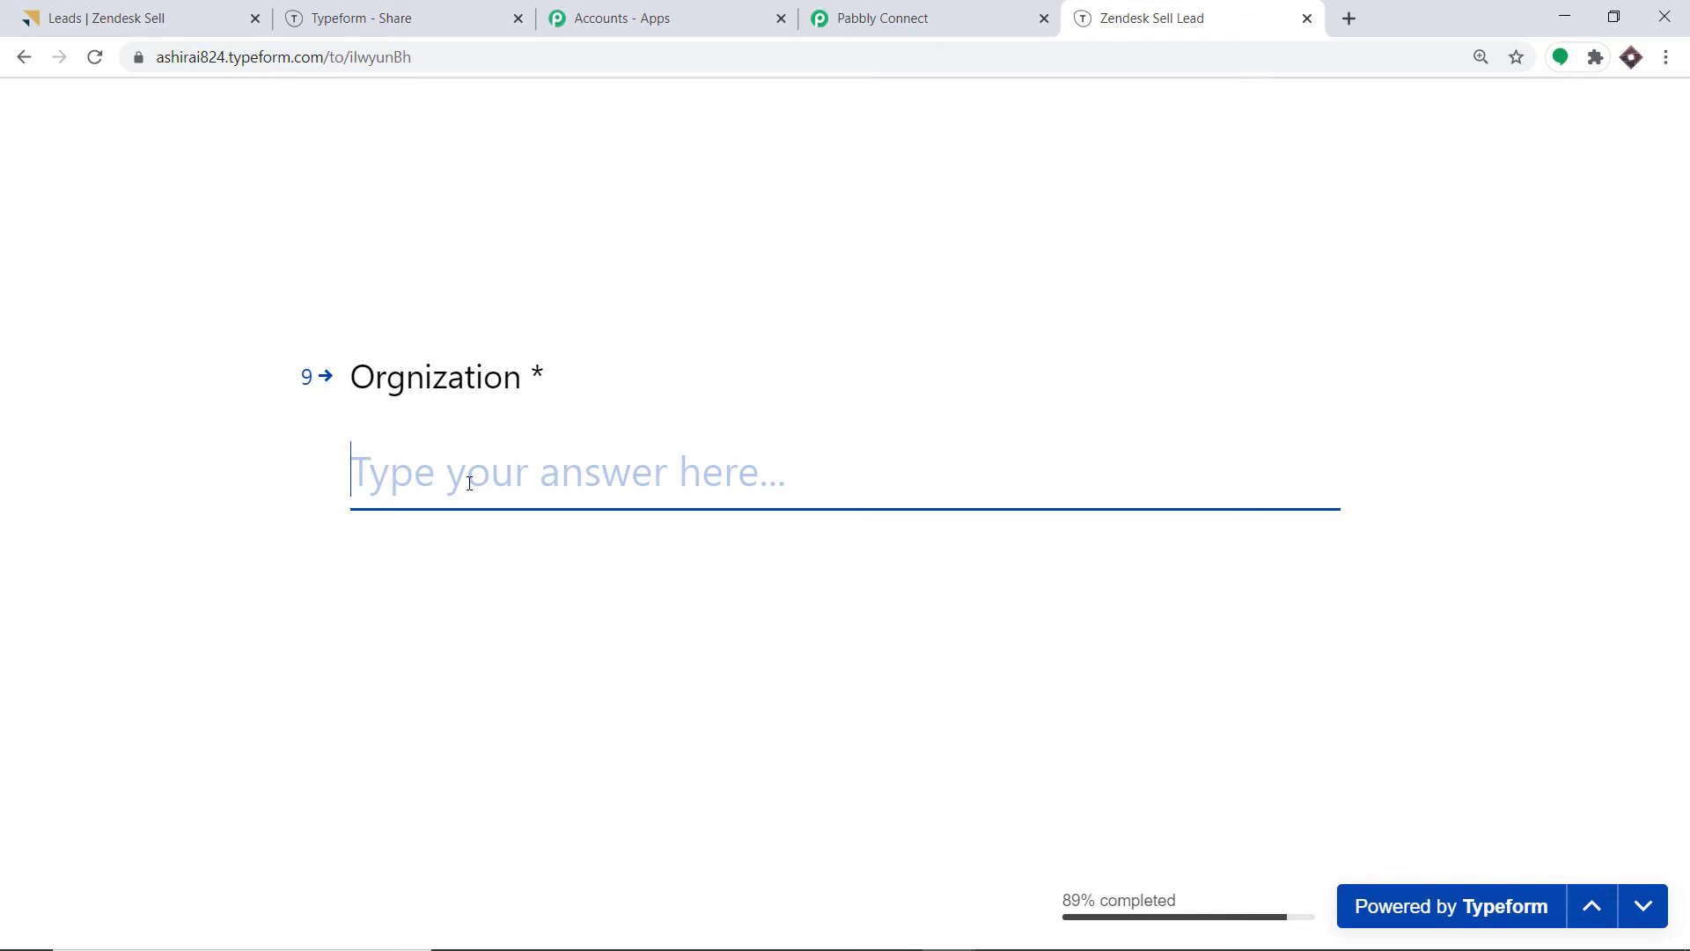
text(SpaceX)
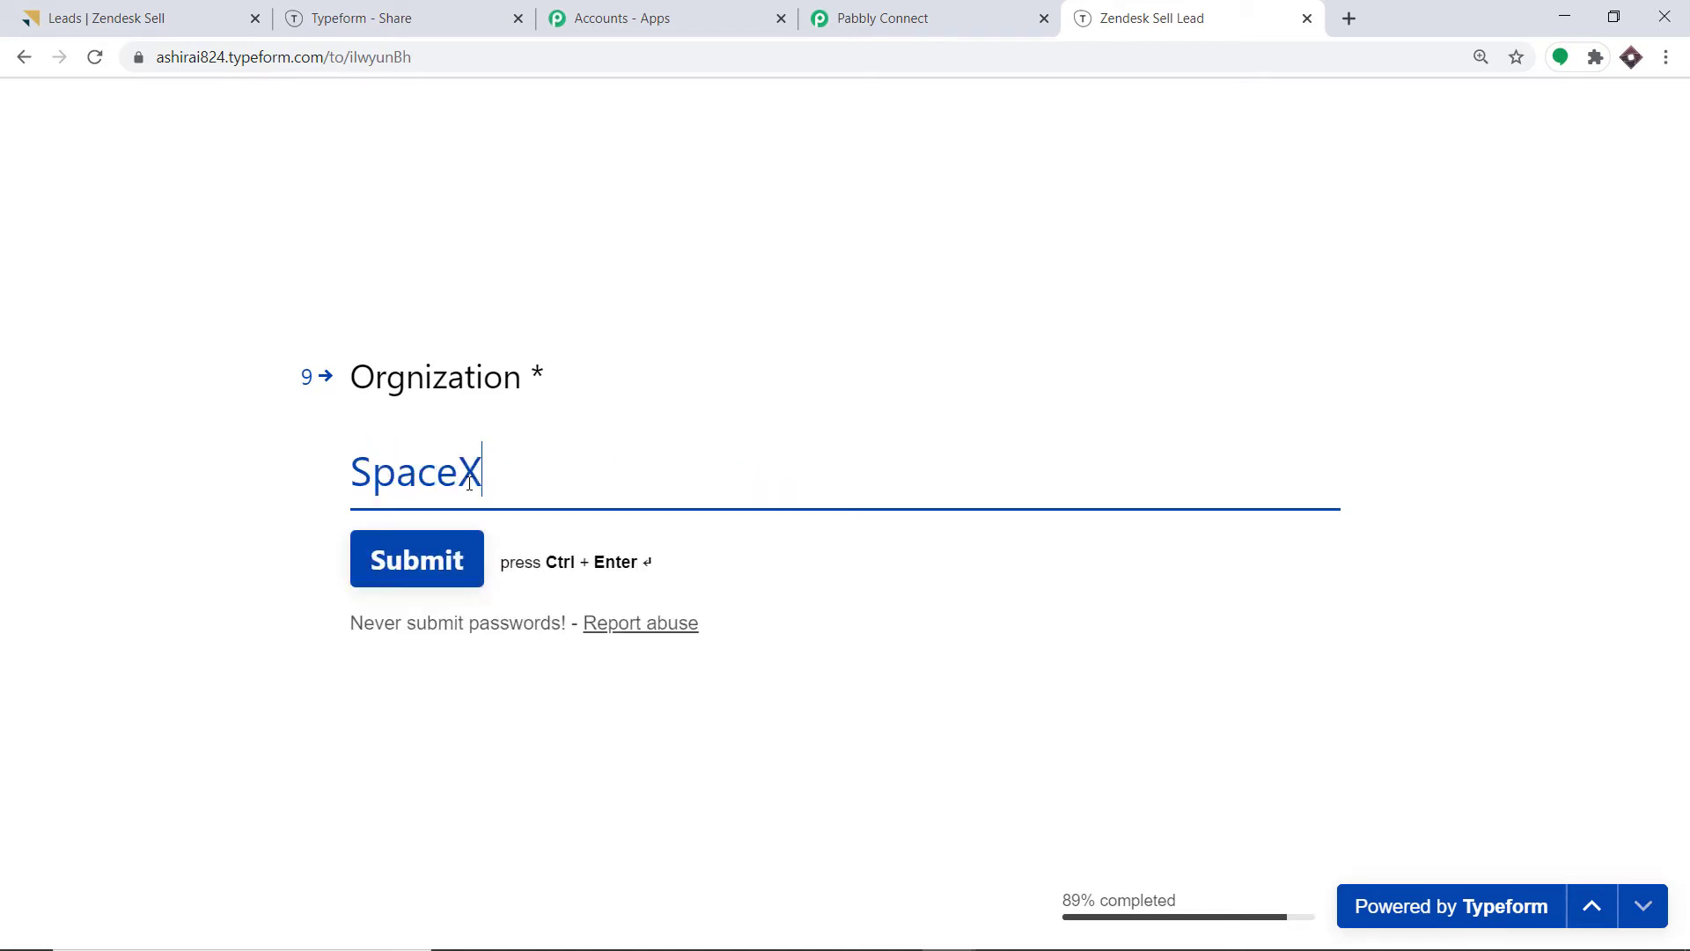
click(445, 574)
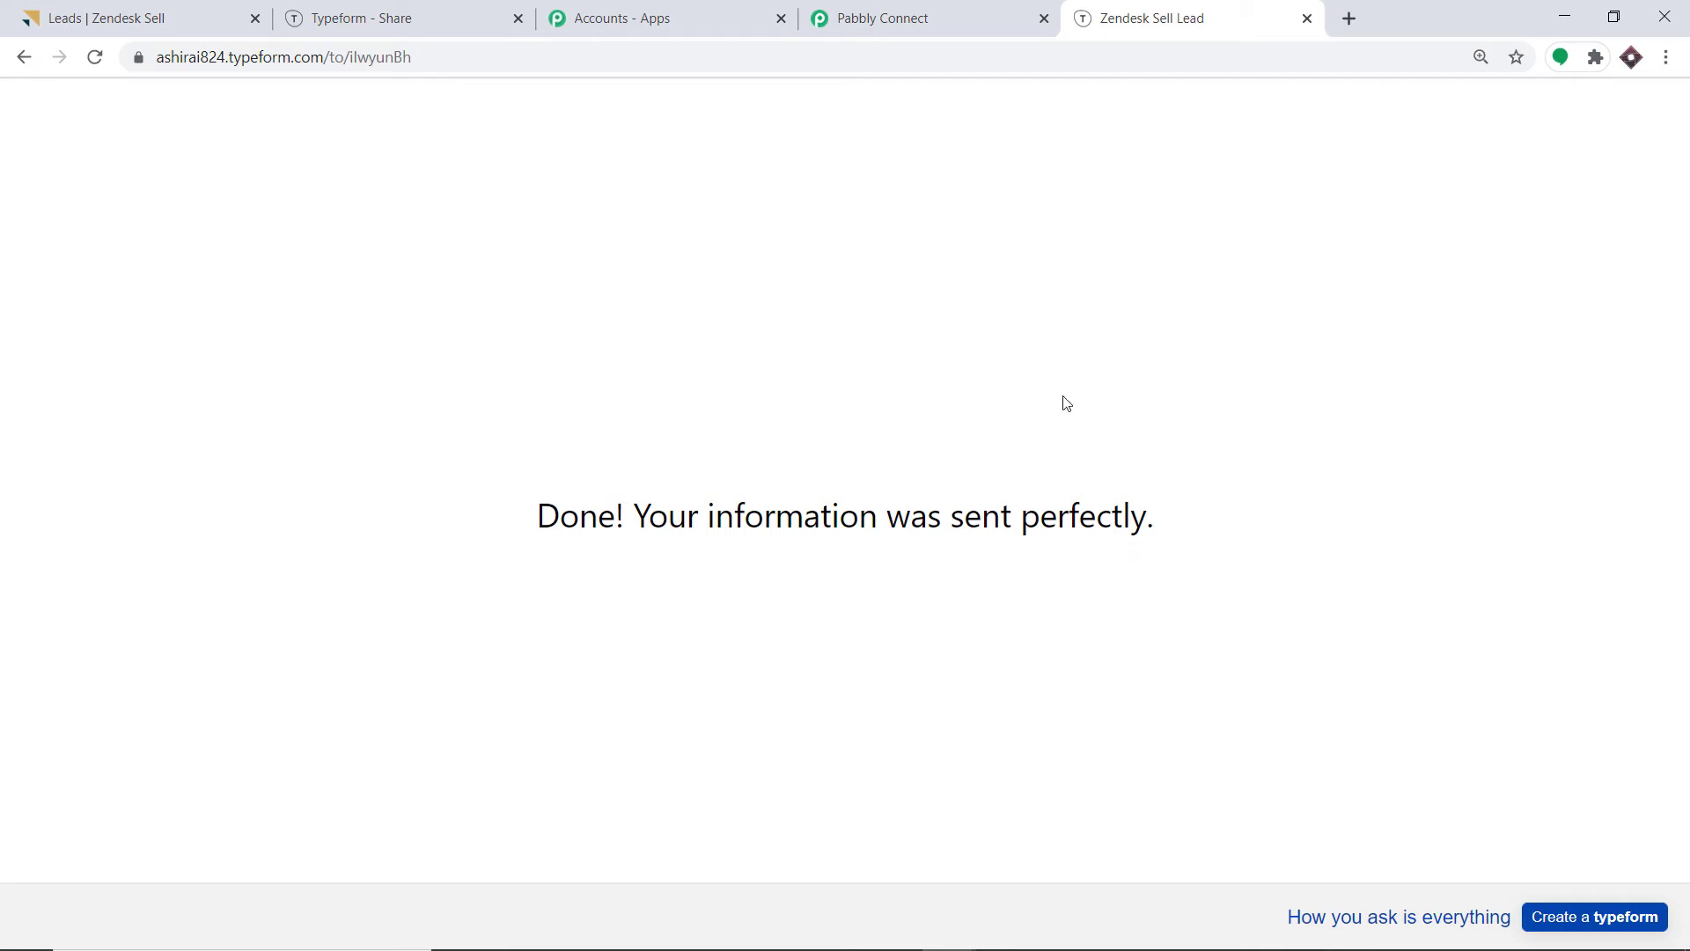
Review the captured webhook response fields, from the e-mail answer down to Organization SpaceX.
click(986, 12)
scroll(867, 405, down, 5)
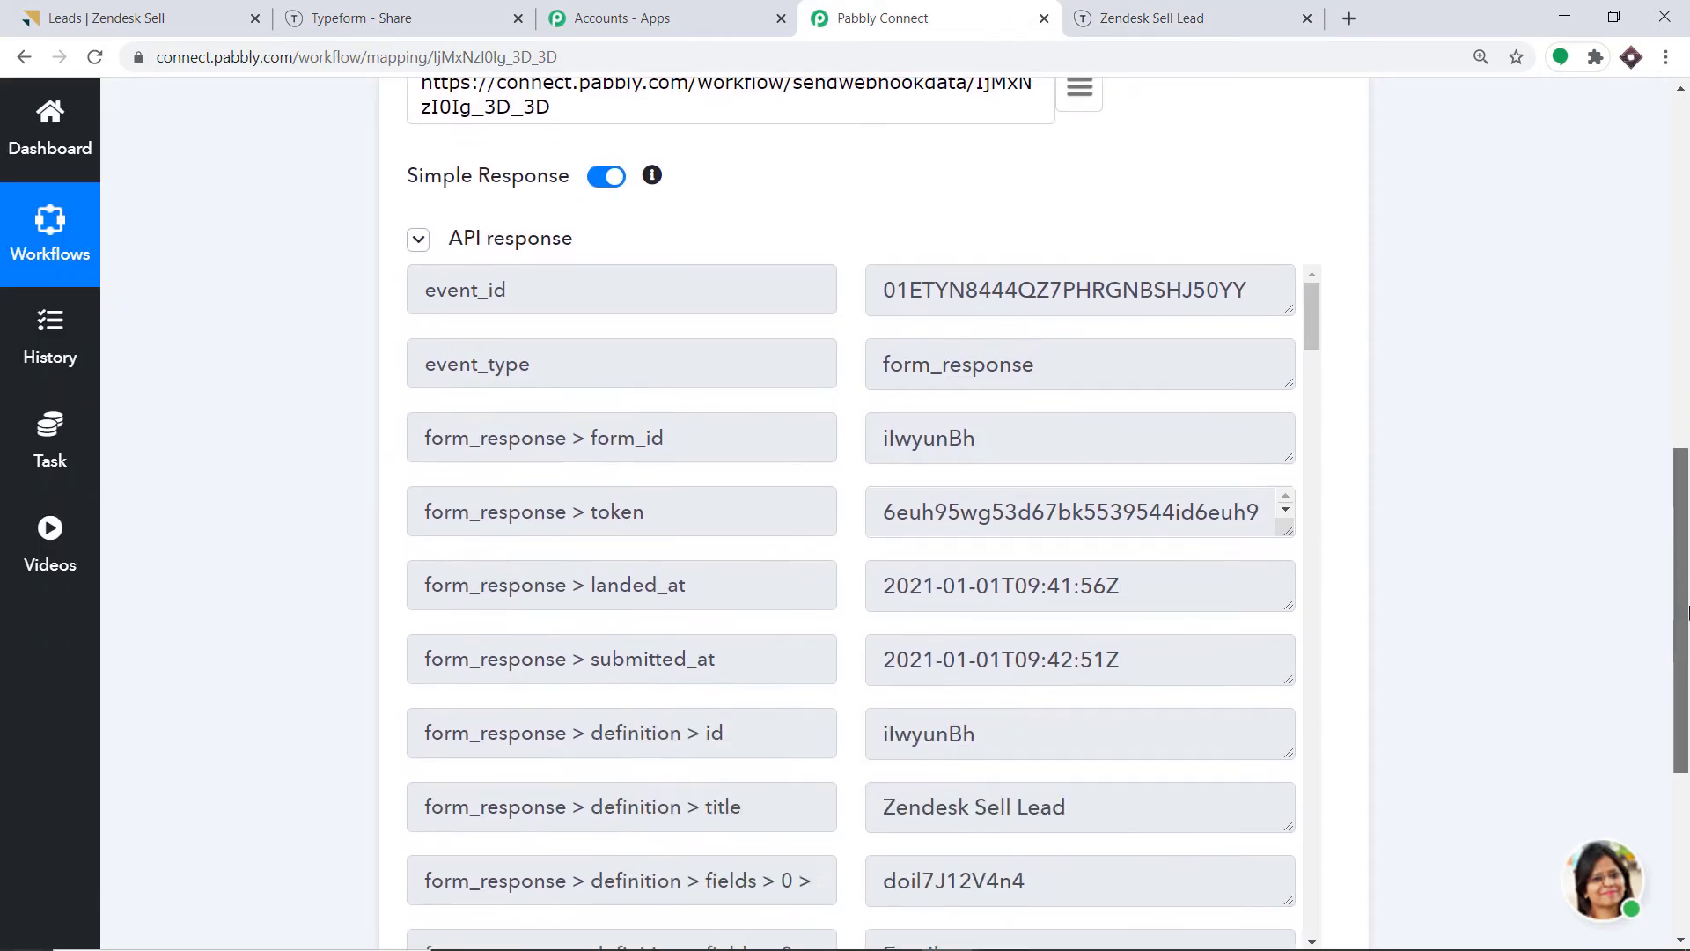
scroll(867, 405, down, 10)
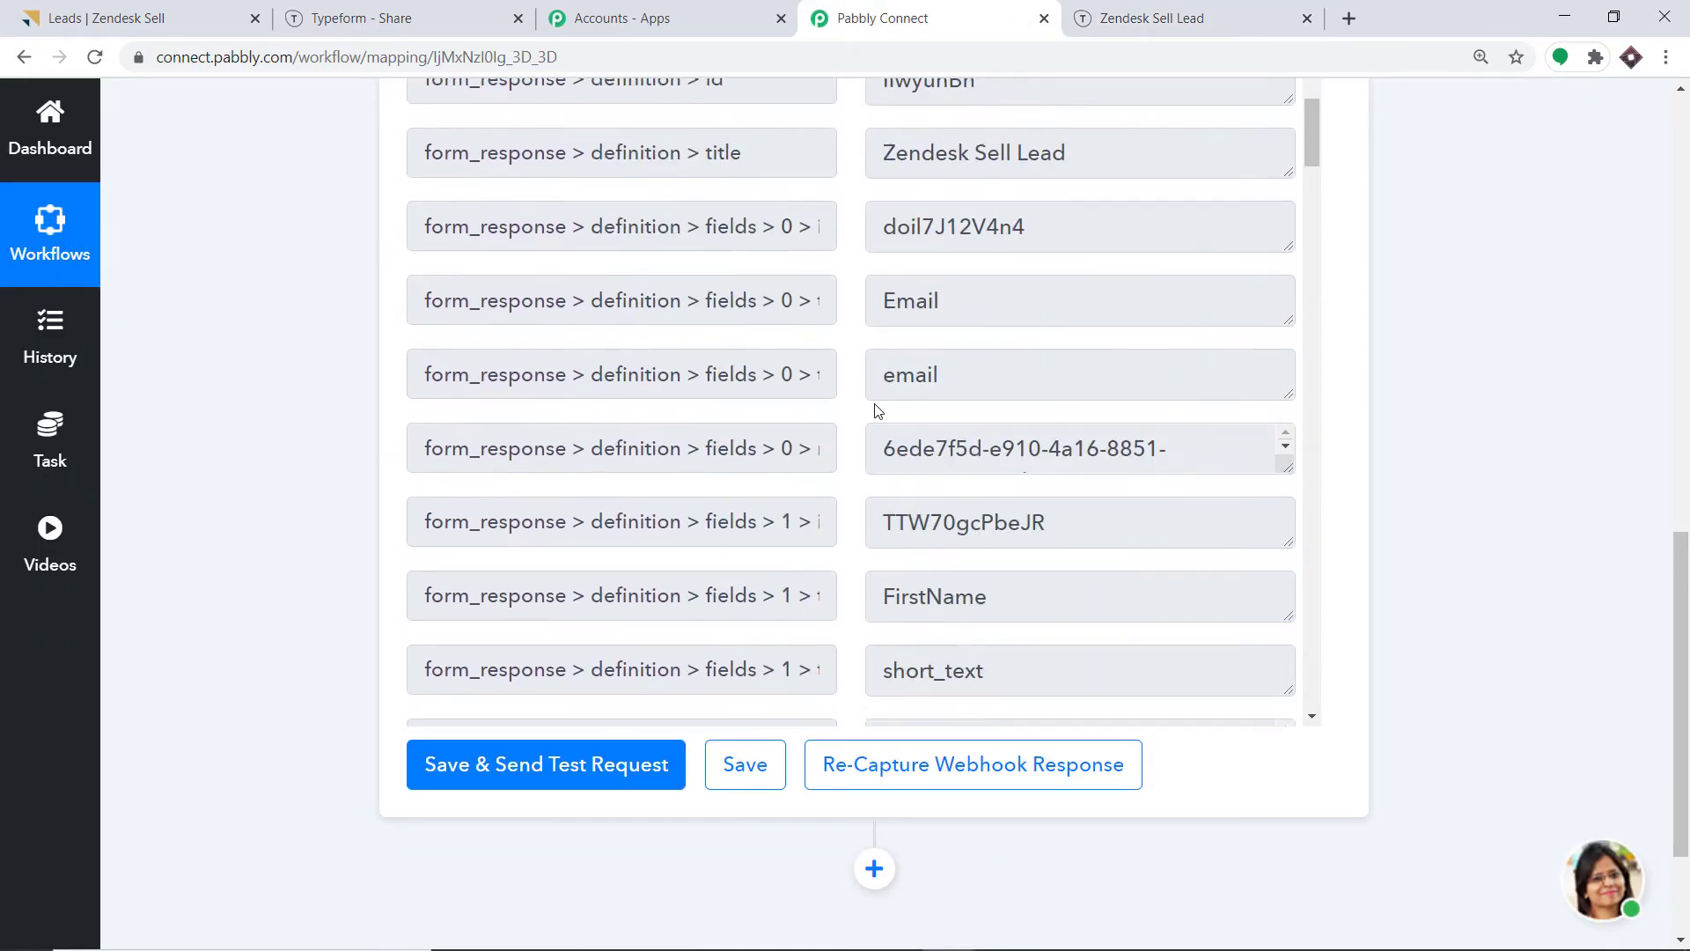
scroll(878, 407, down, 13)
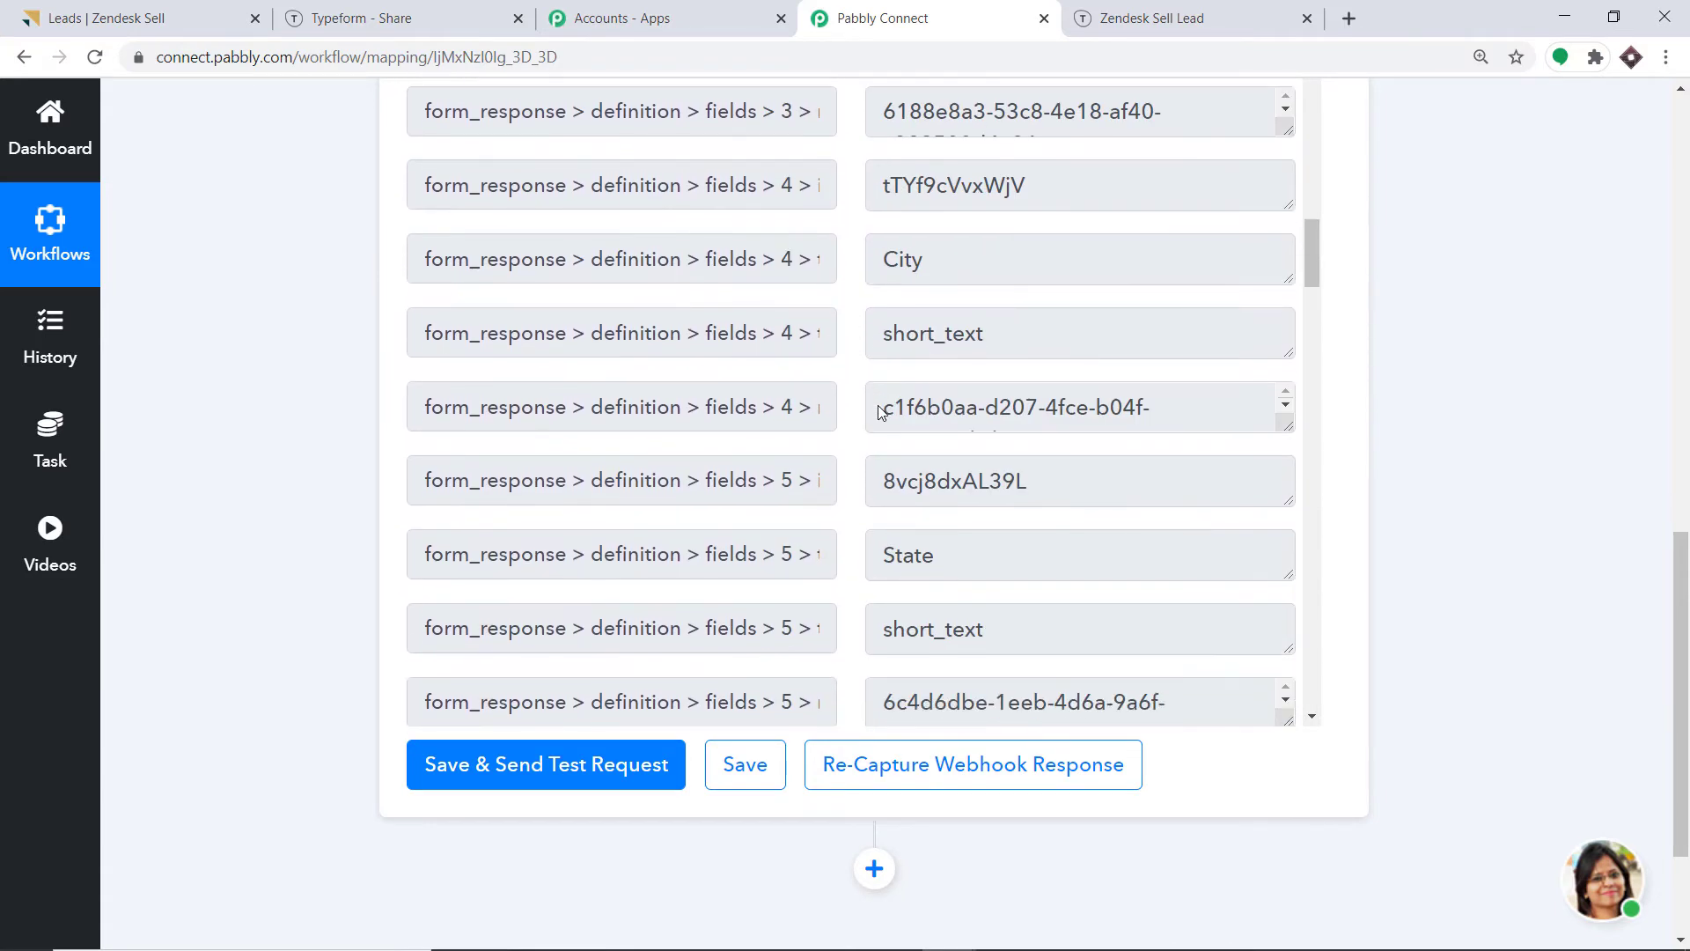
scroll(879, 409, down, 5)
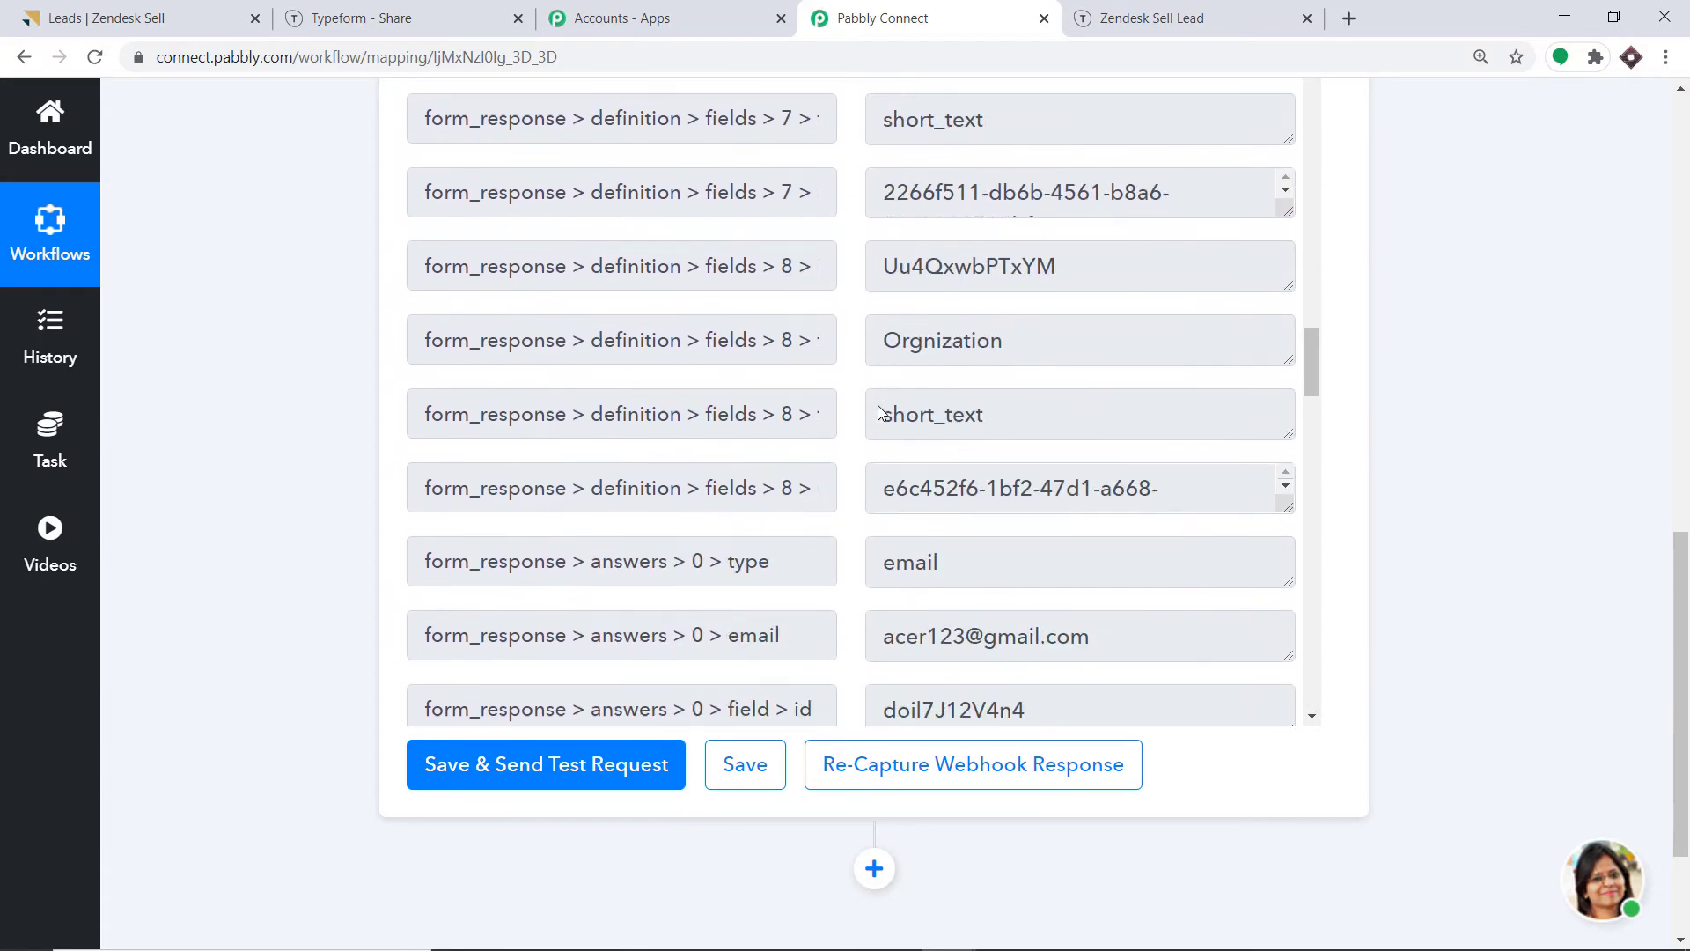
scroll(929, 395, down, 5)
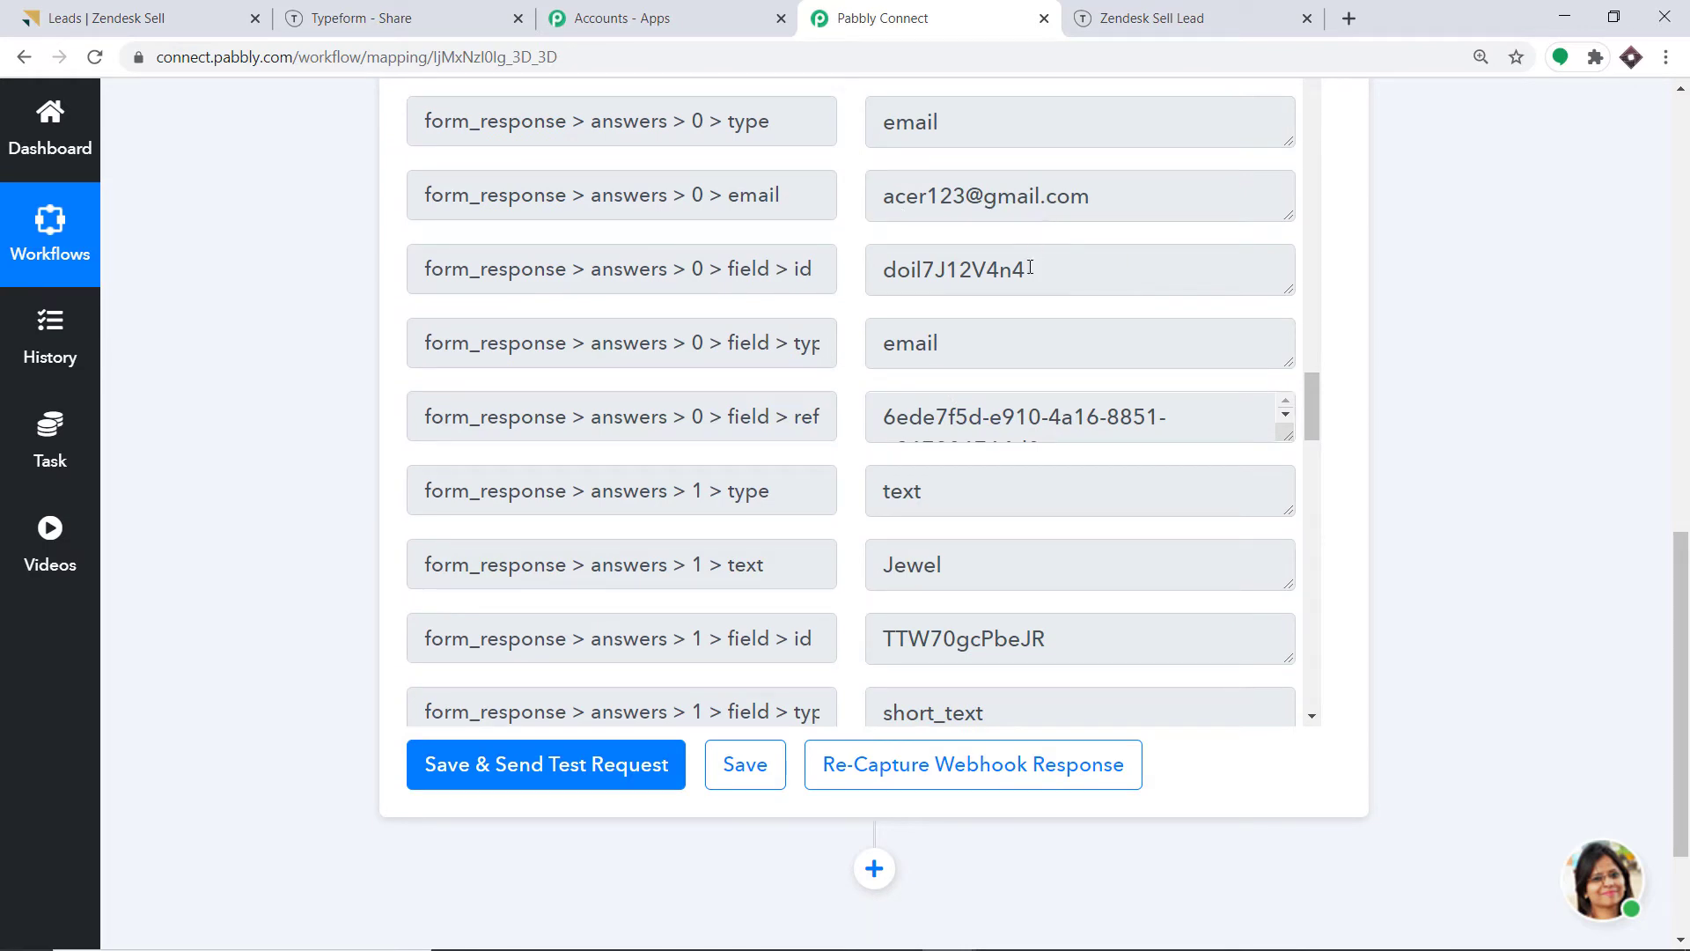
scroll(1031, 267, down, 3)
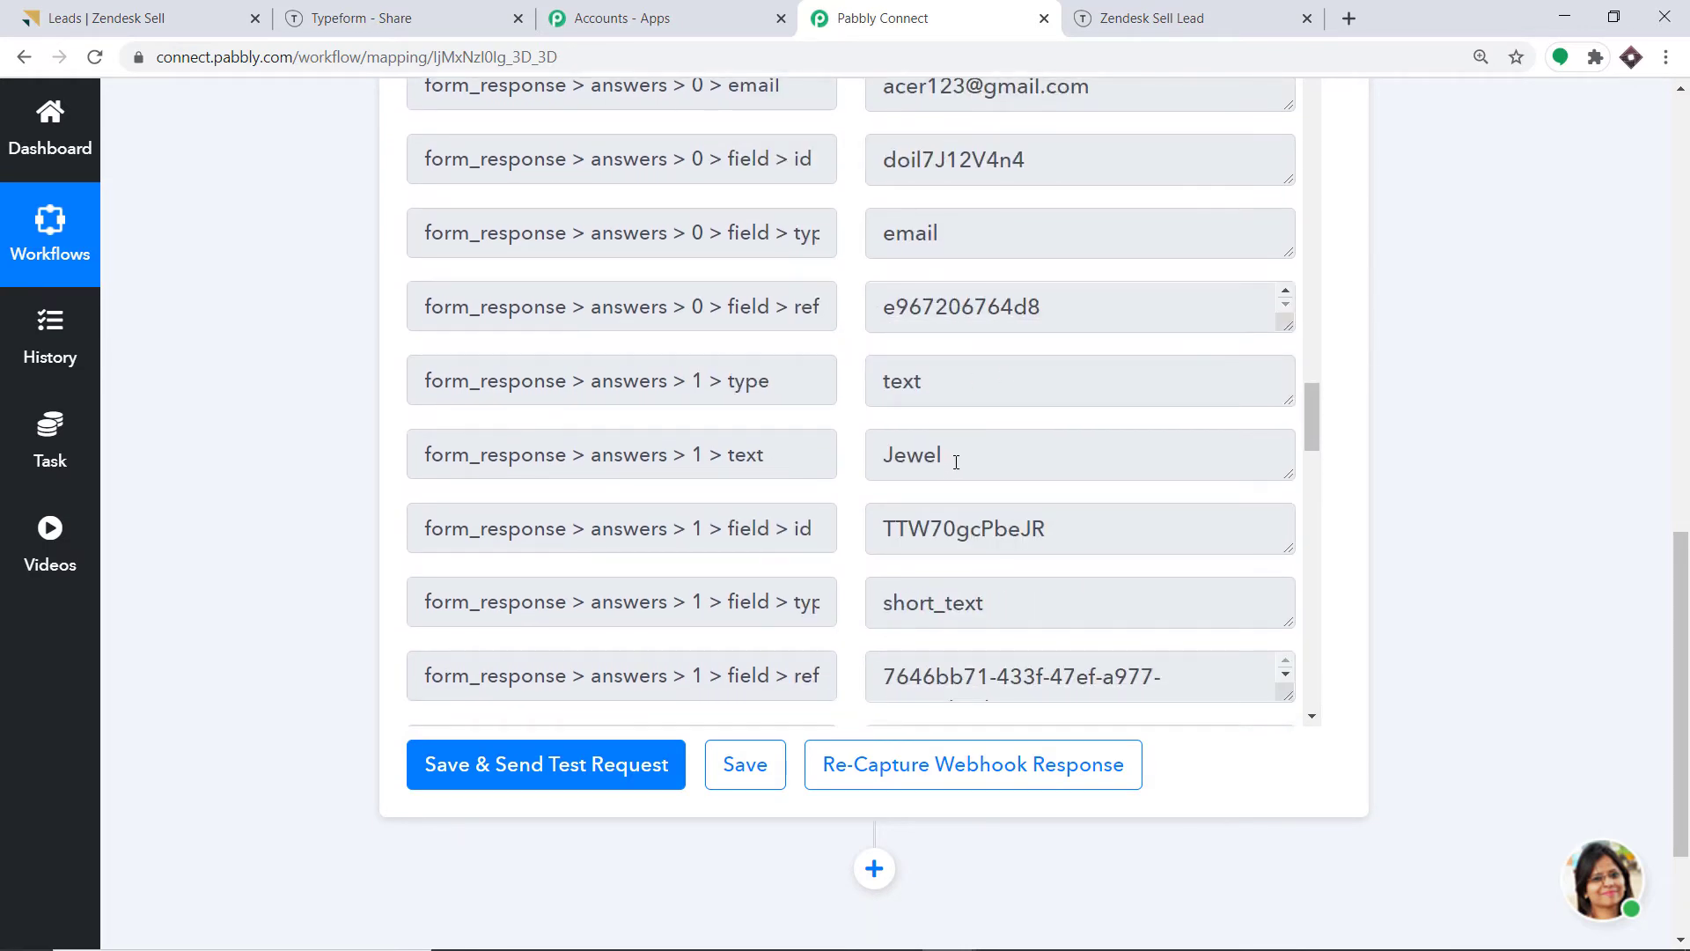
scroll(867, 392, down, 1)
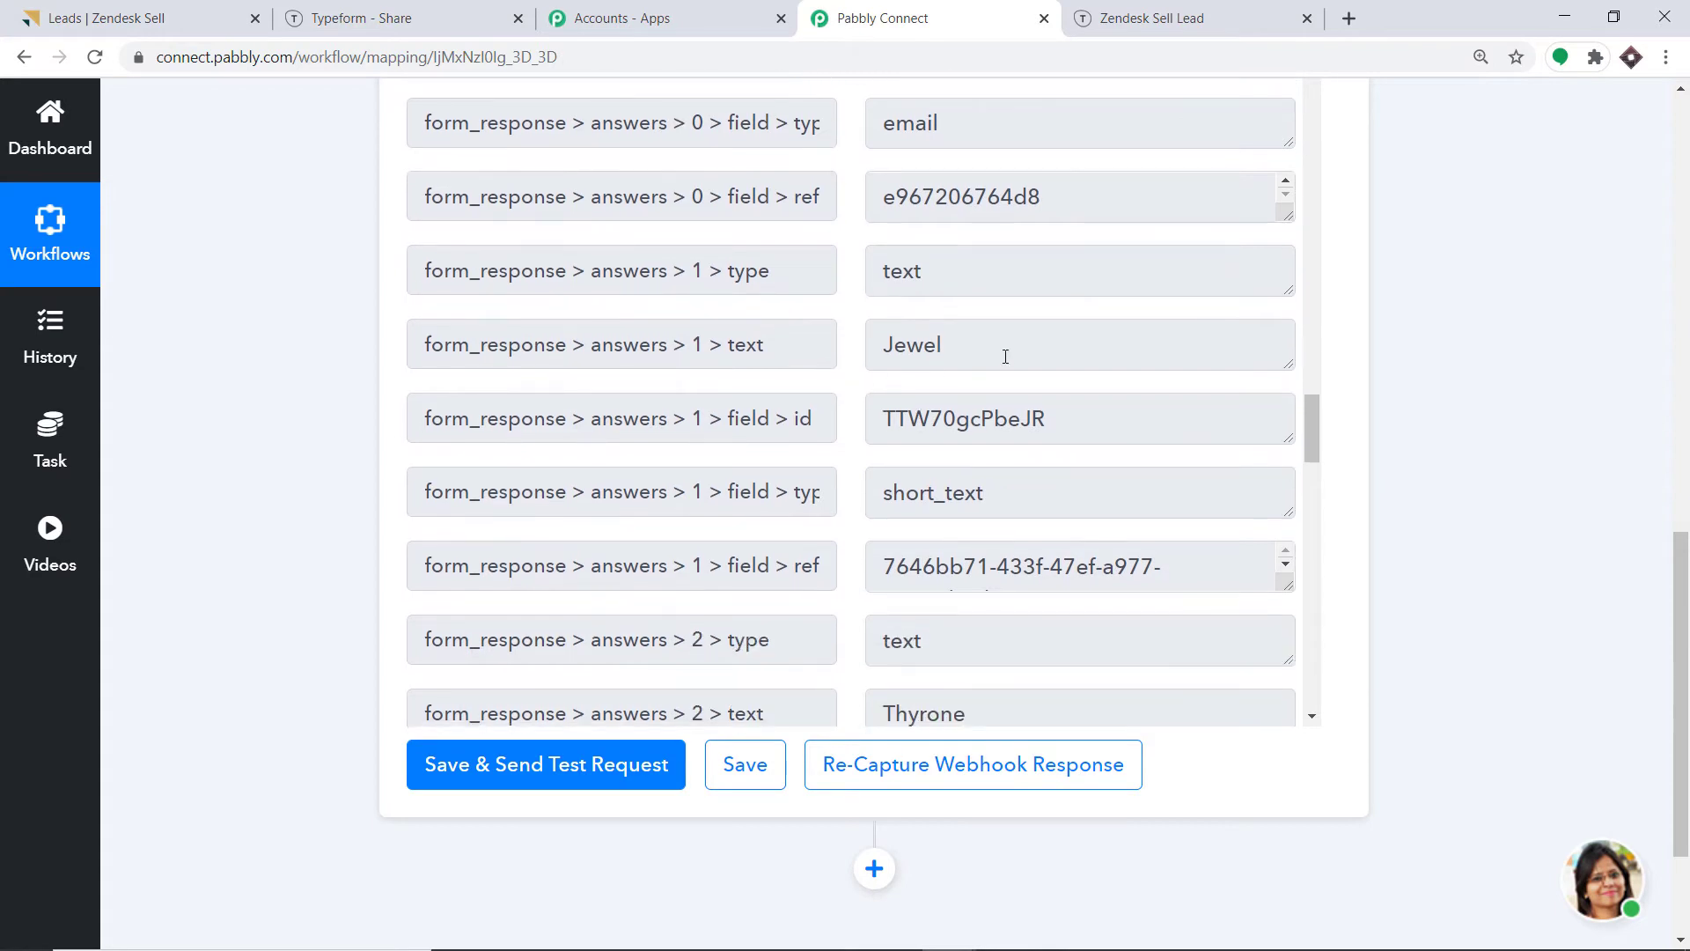
scroll(968, 414, down, 1)
scroll(921, 479, down, 1)
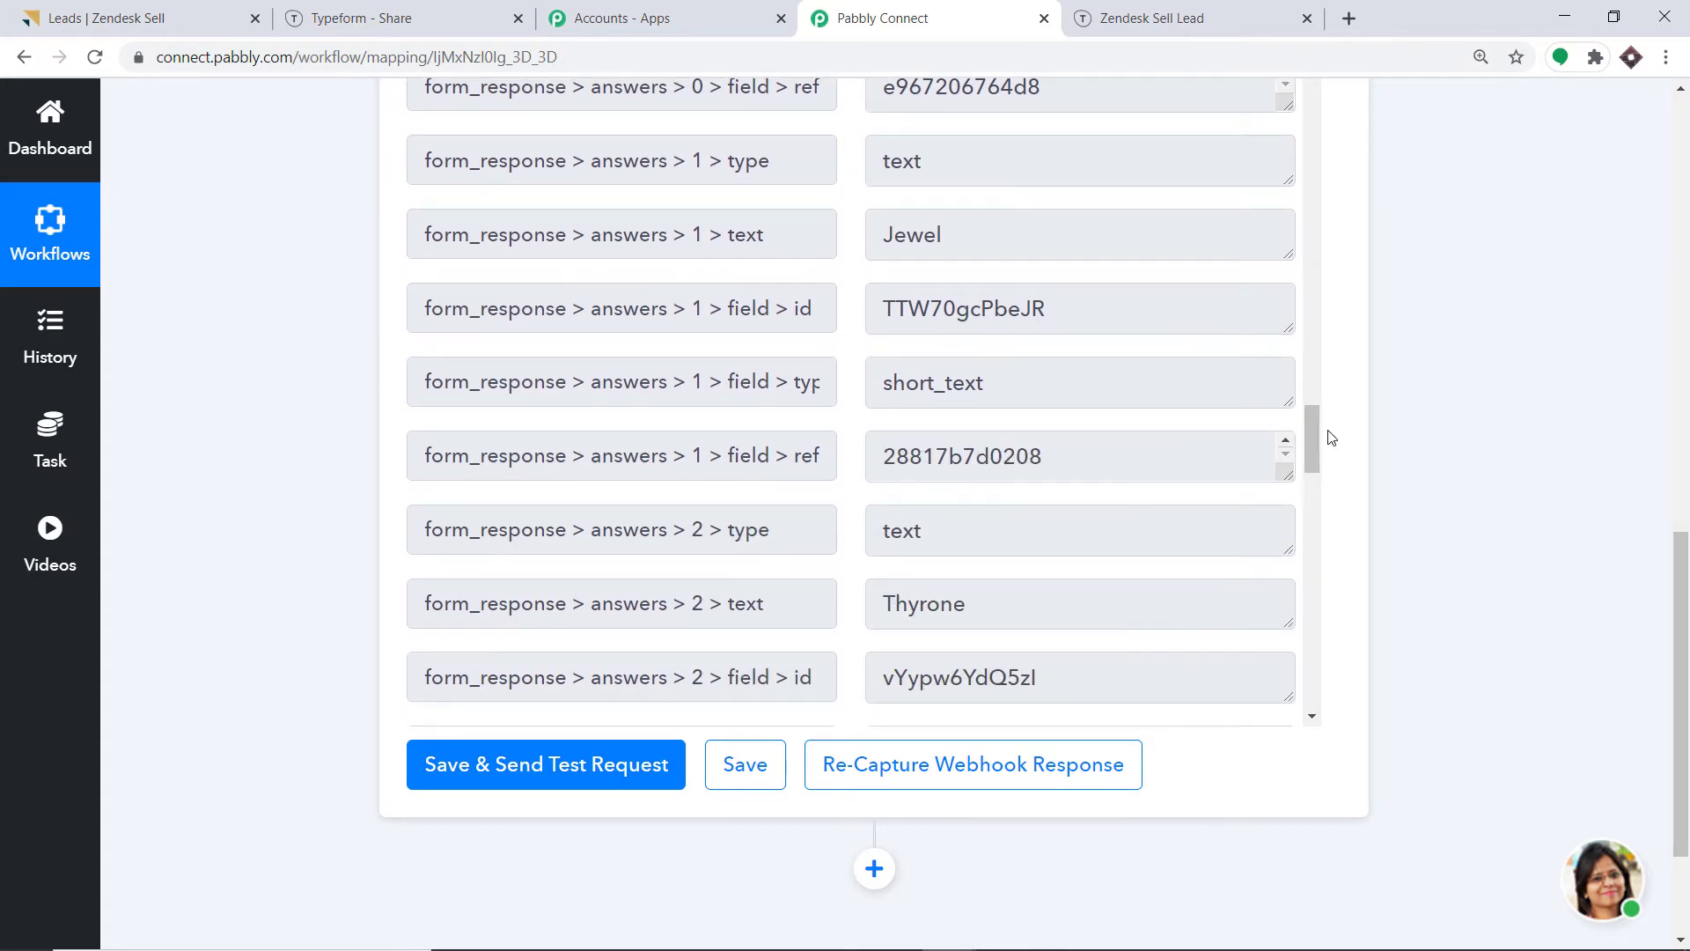
drag(1312, 426, 1313, 499)
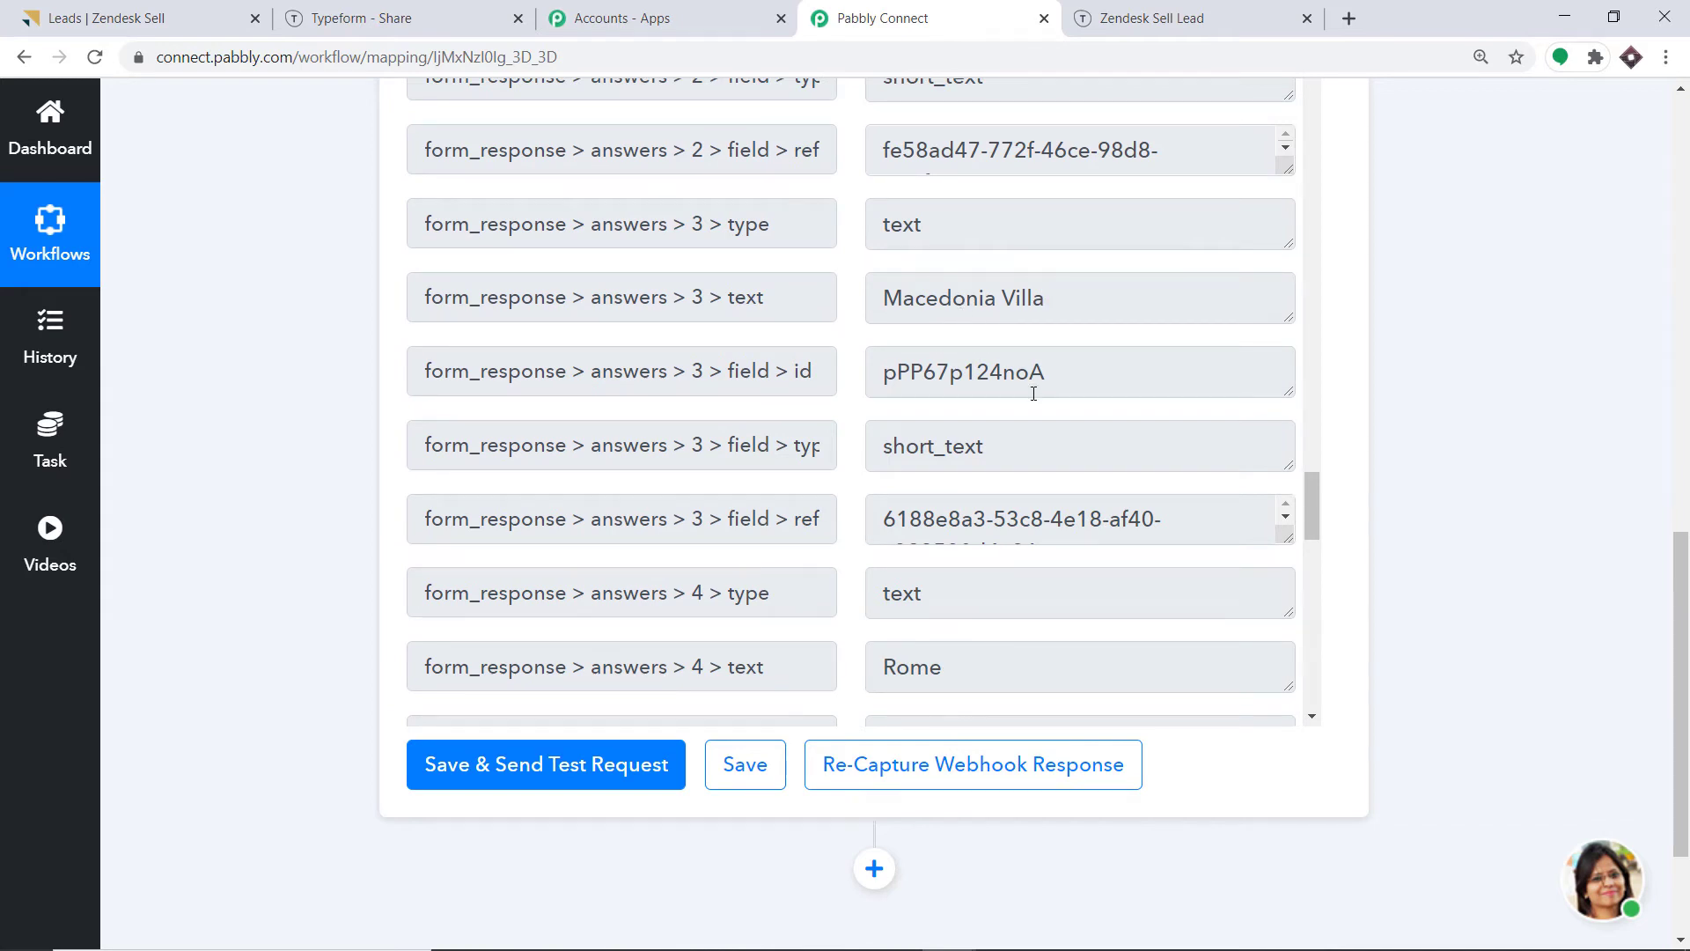
scroll(1034, 393, down, 1)
scroll(1011, 430, down, 1)
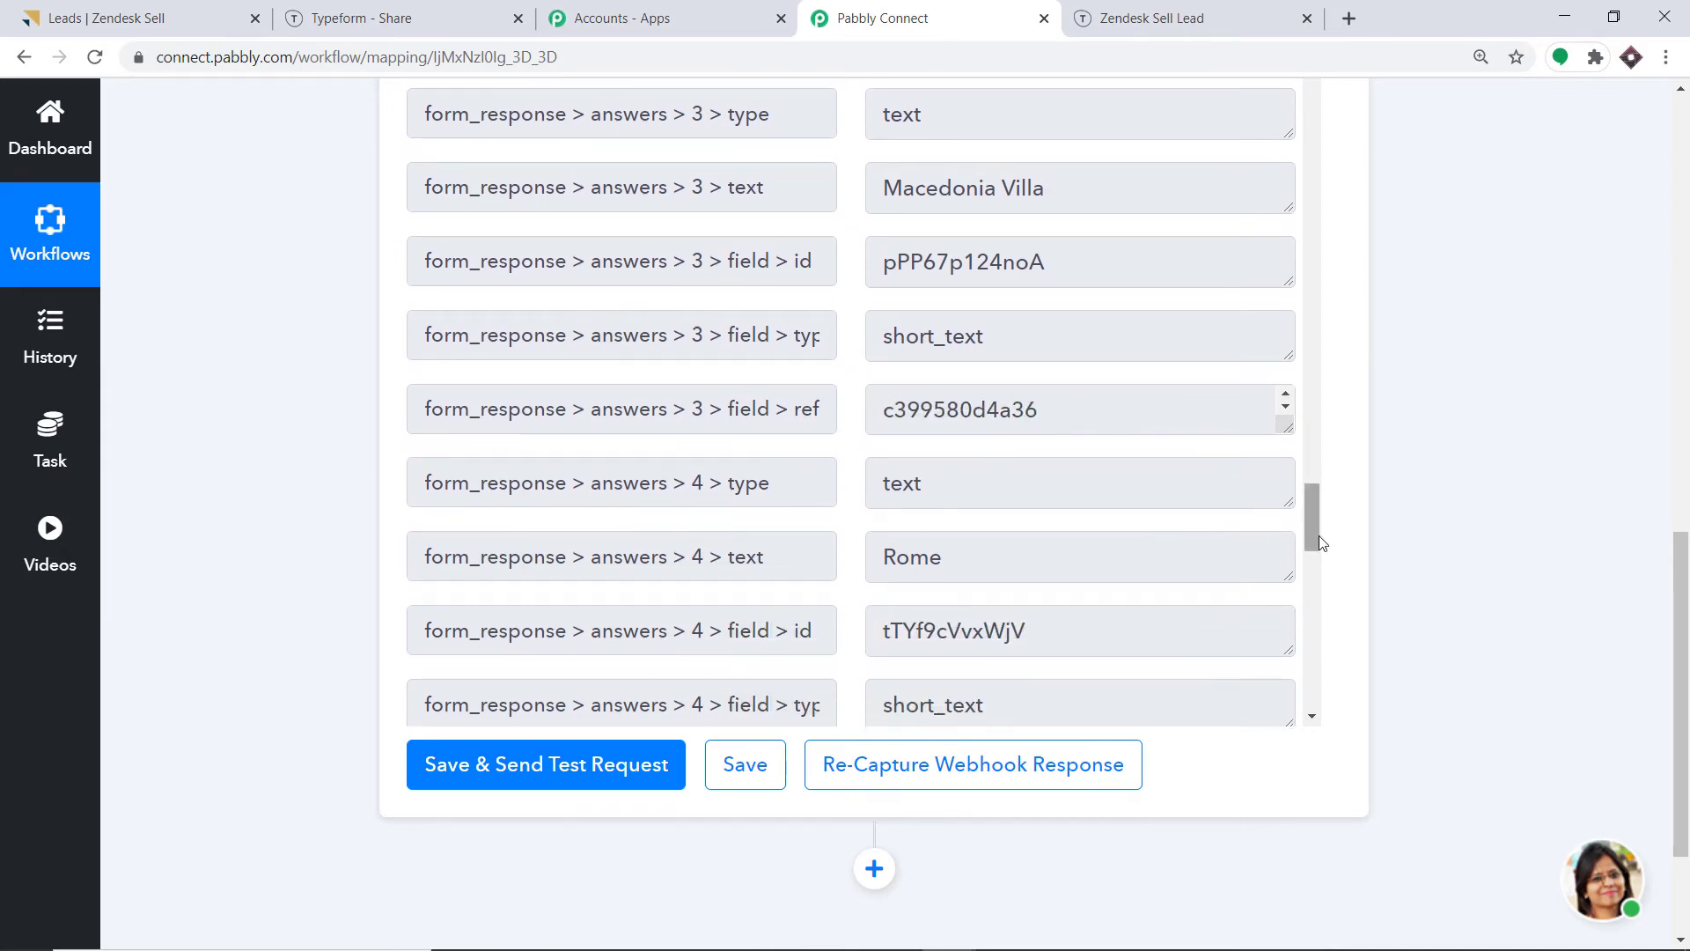
drag(1318, 541, 1315, 704)
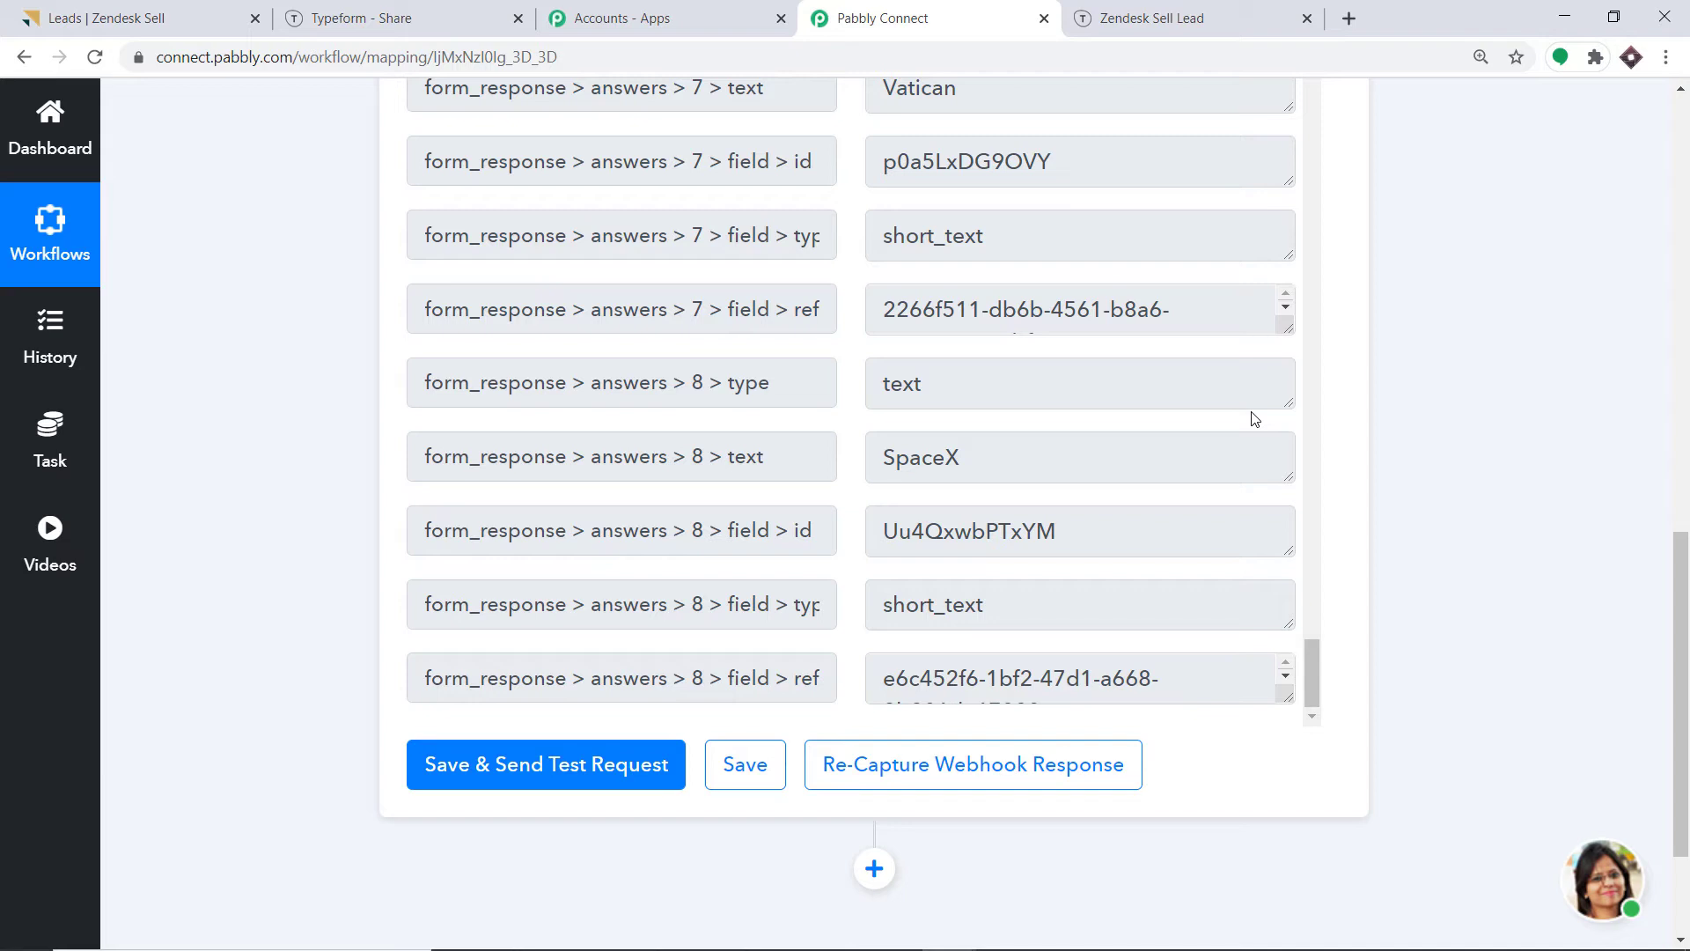
drag(1680, 661, 1668, 734)
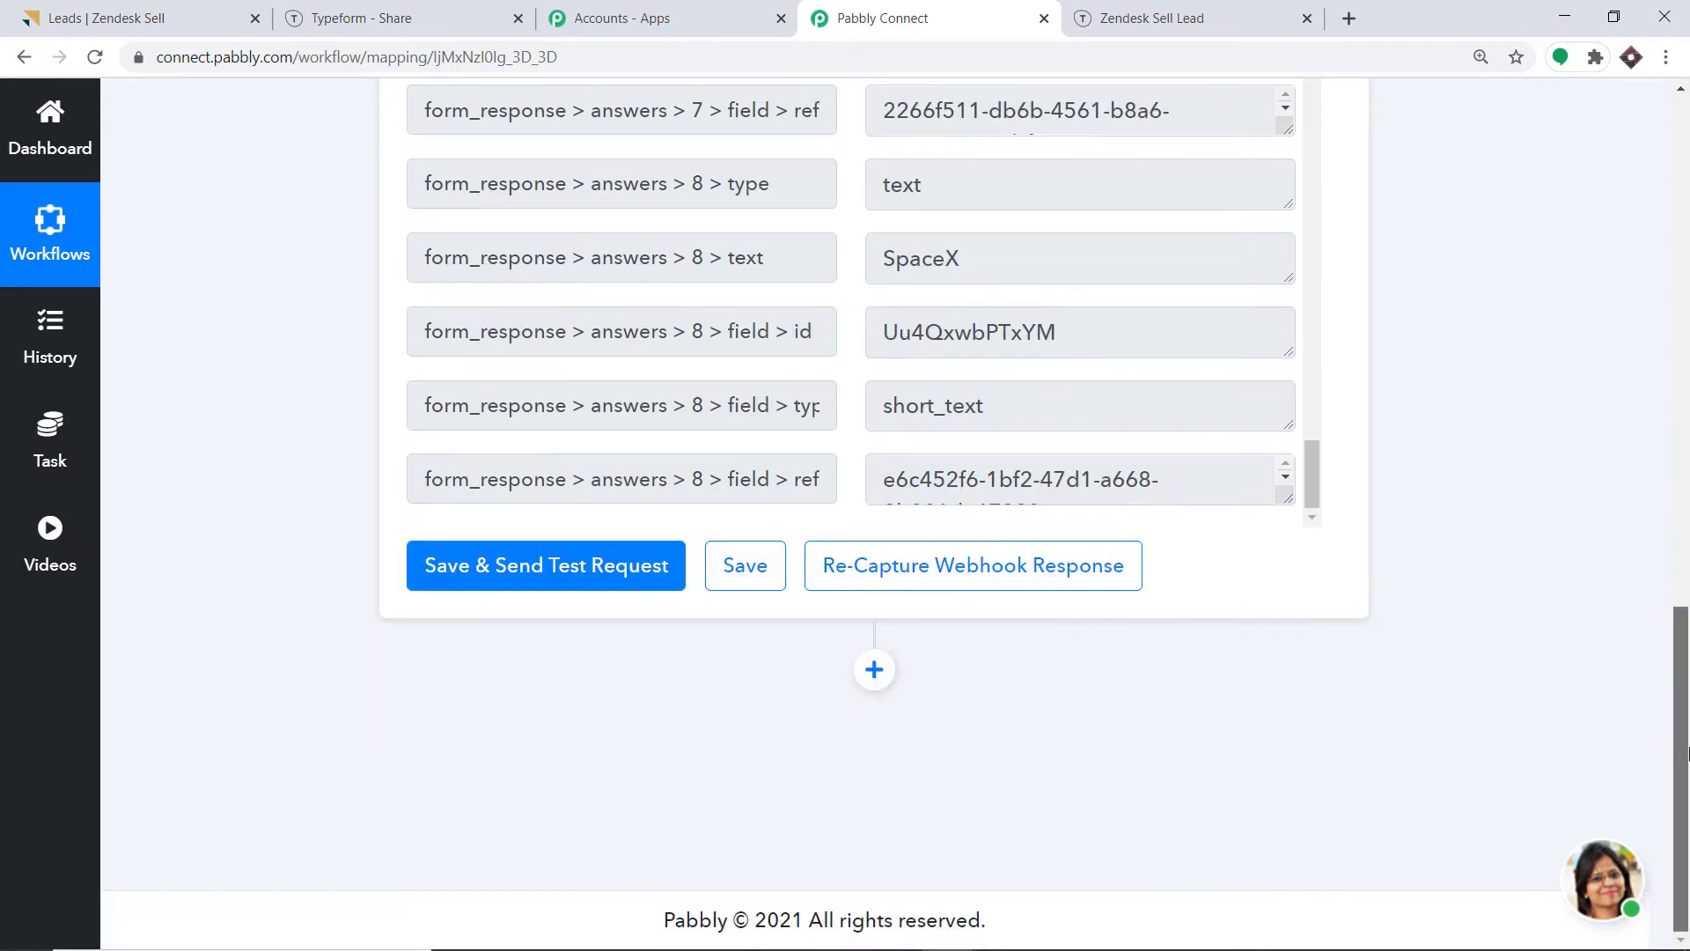
Add an action step using Zendesk Sell (searched 'zend') with the Create Lead event.
click(875, 671)
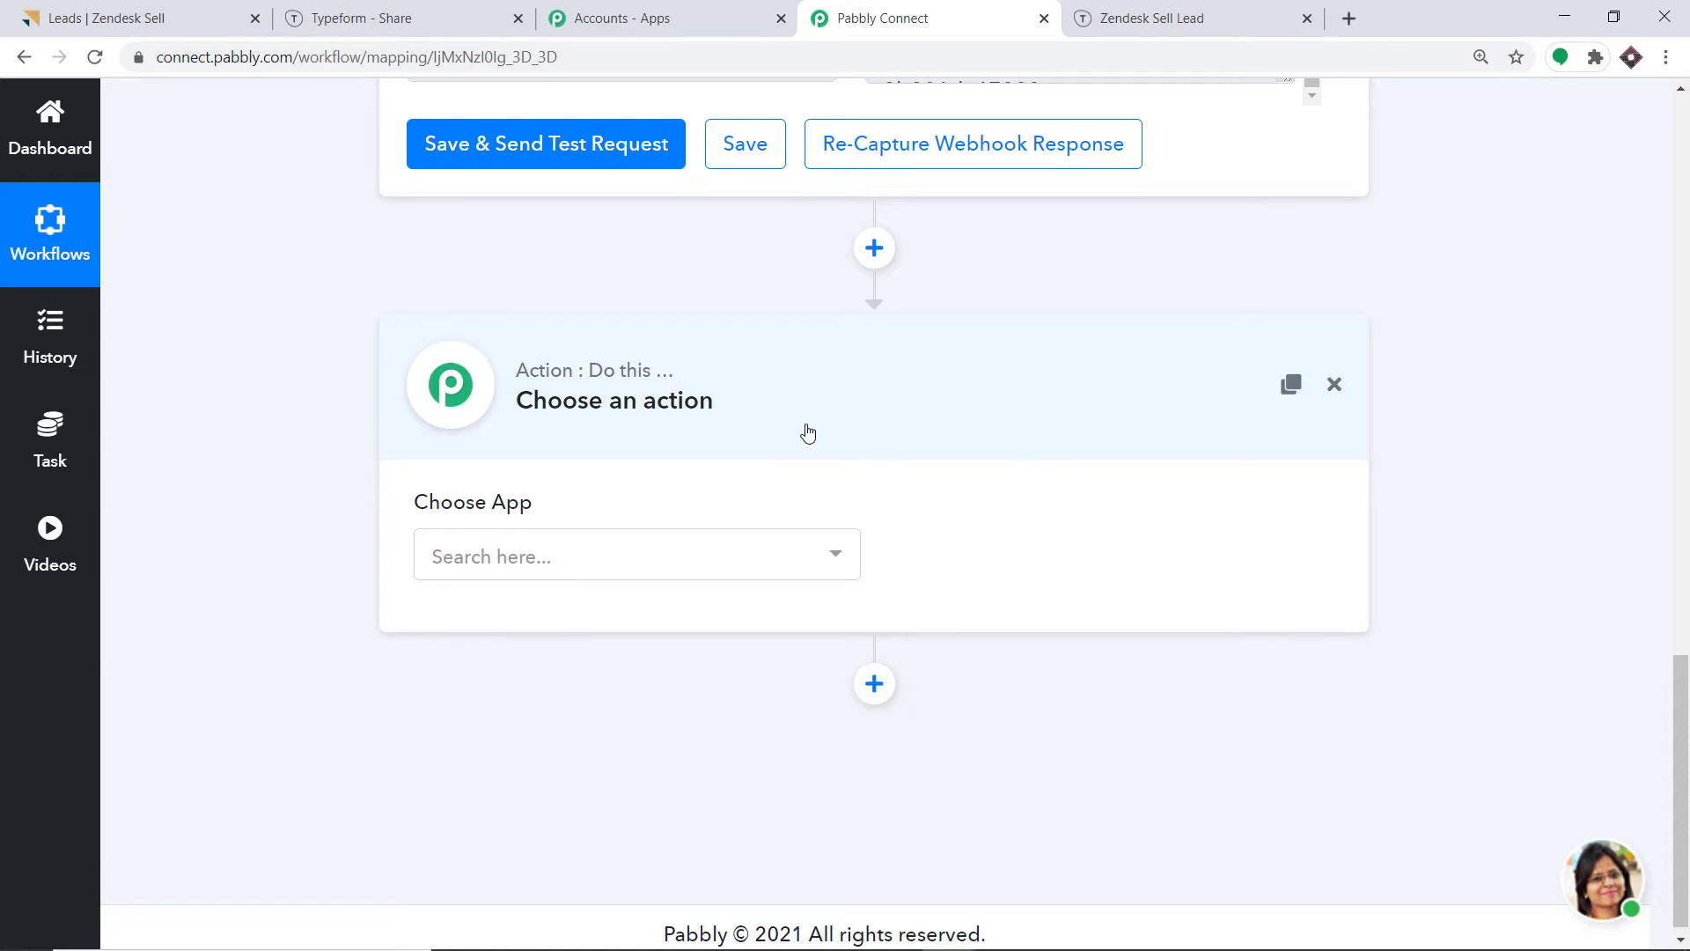
click(632, 570)
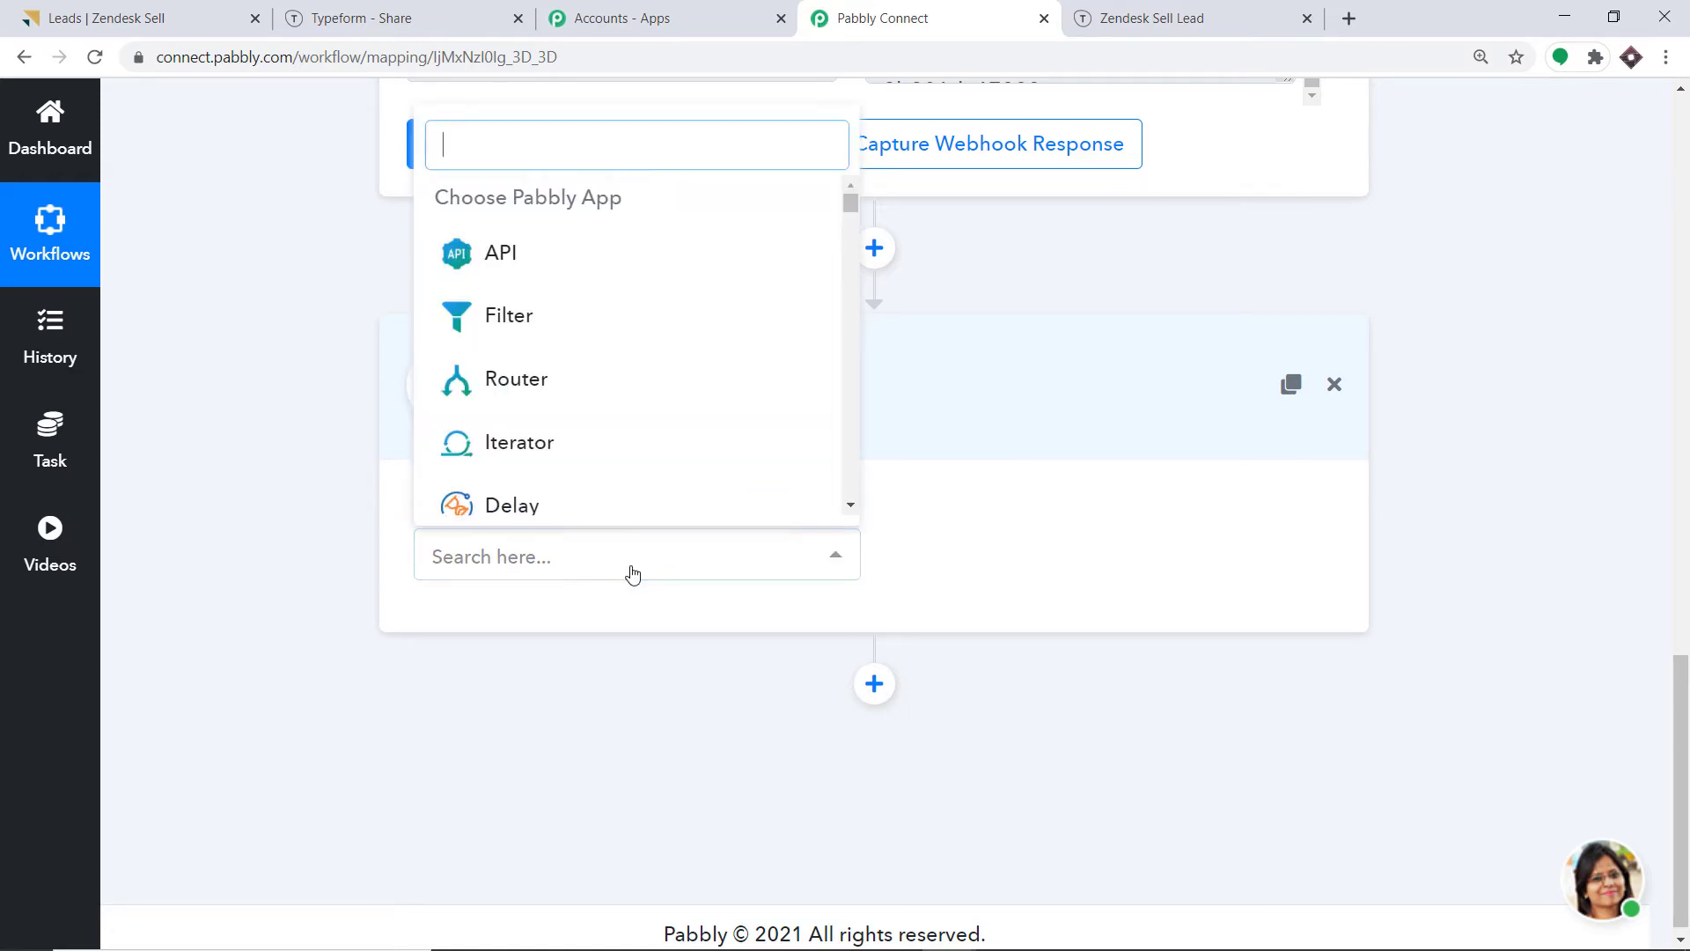
text(zend)
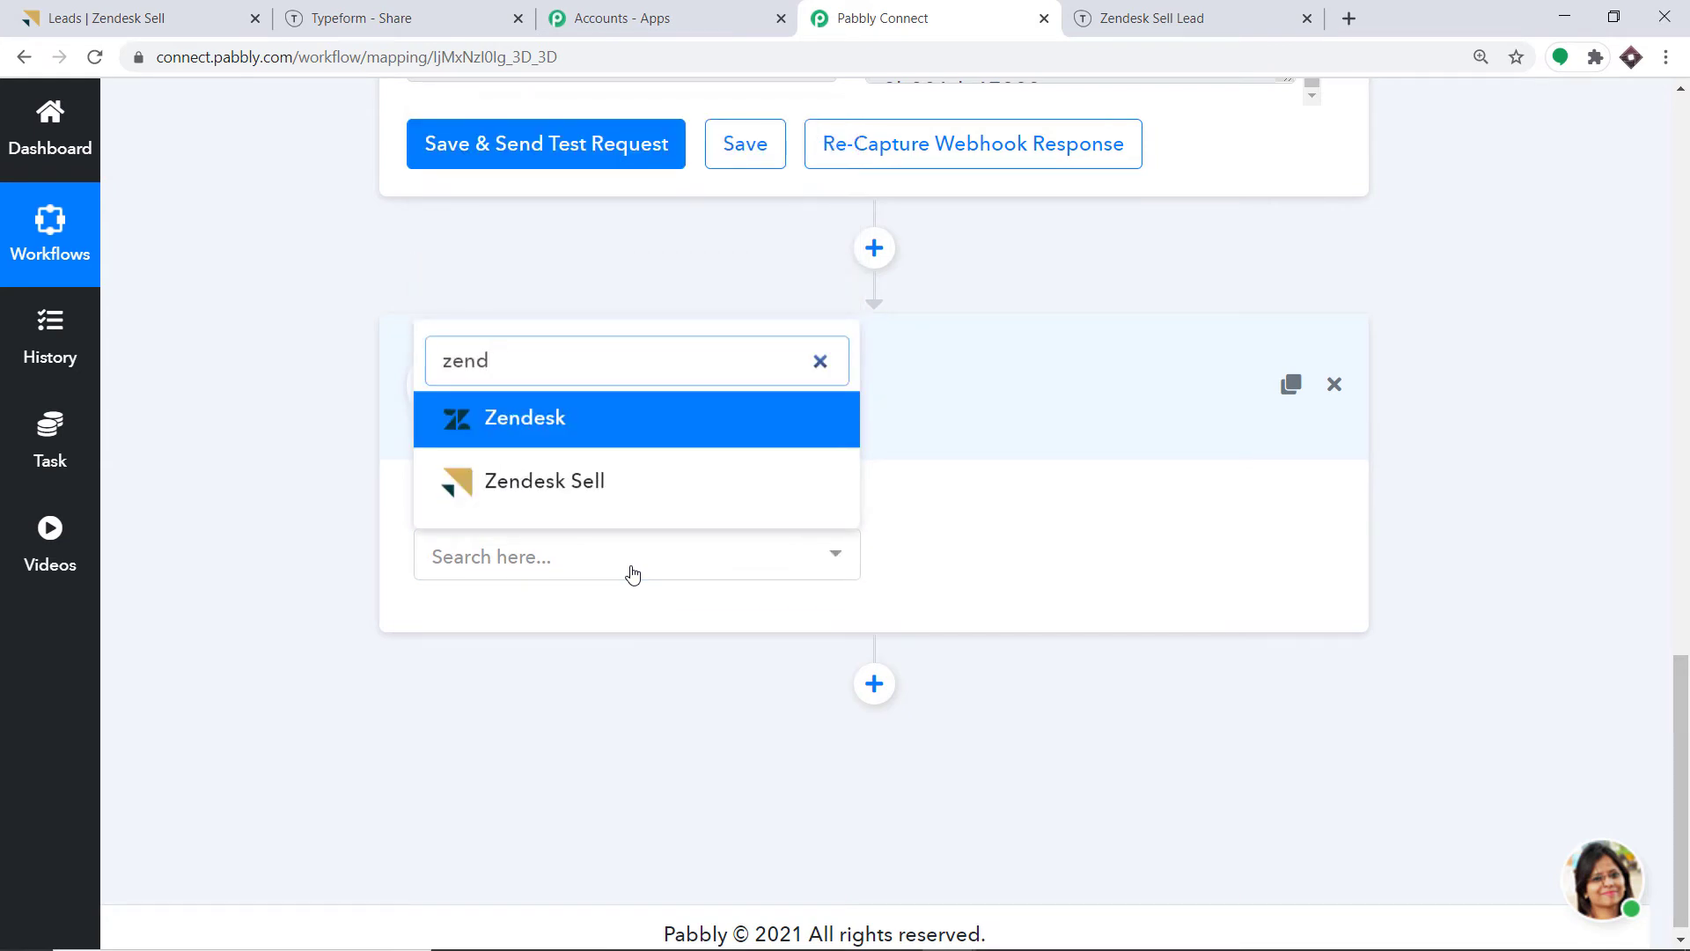
click(588, 483)
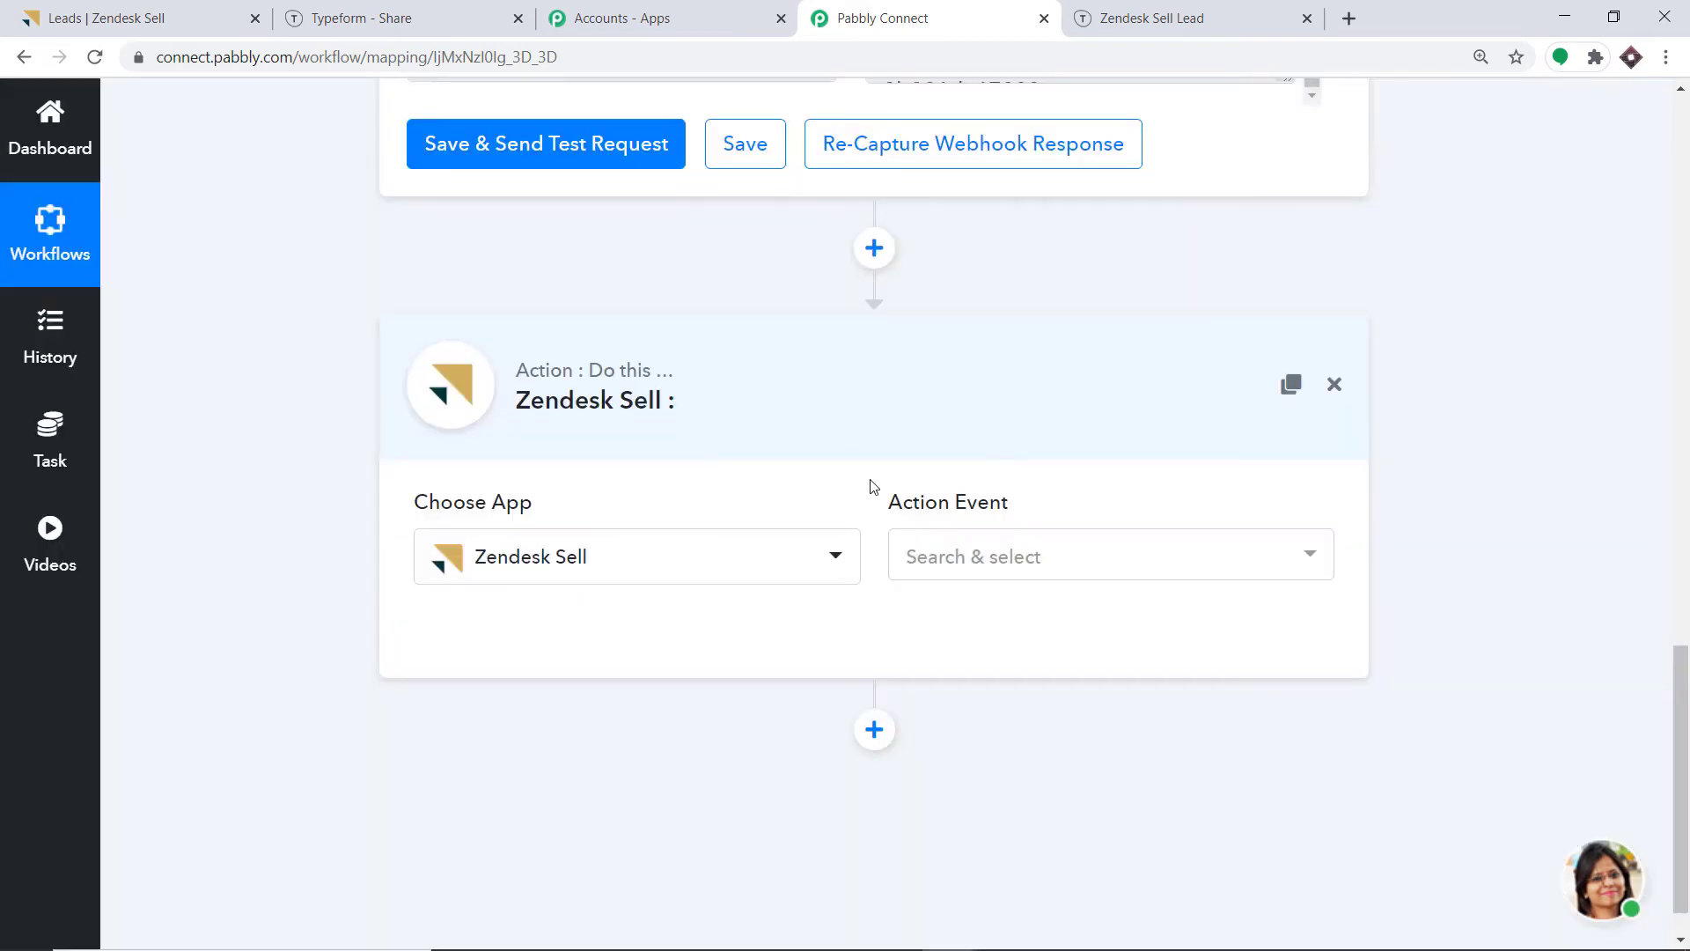
click(981, 557)
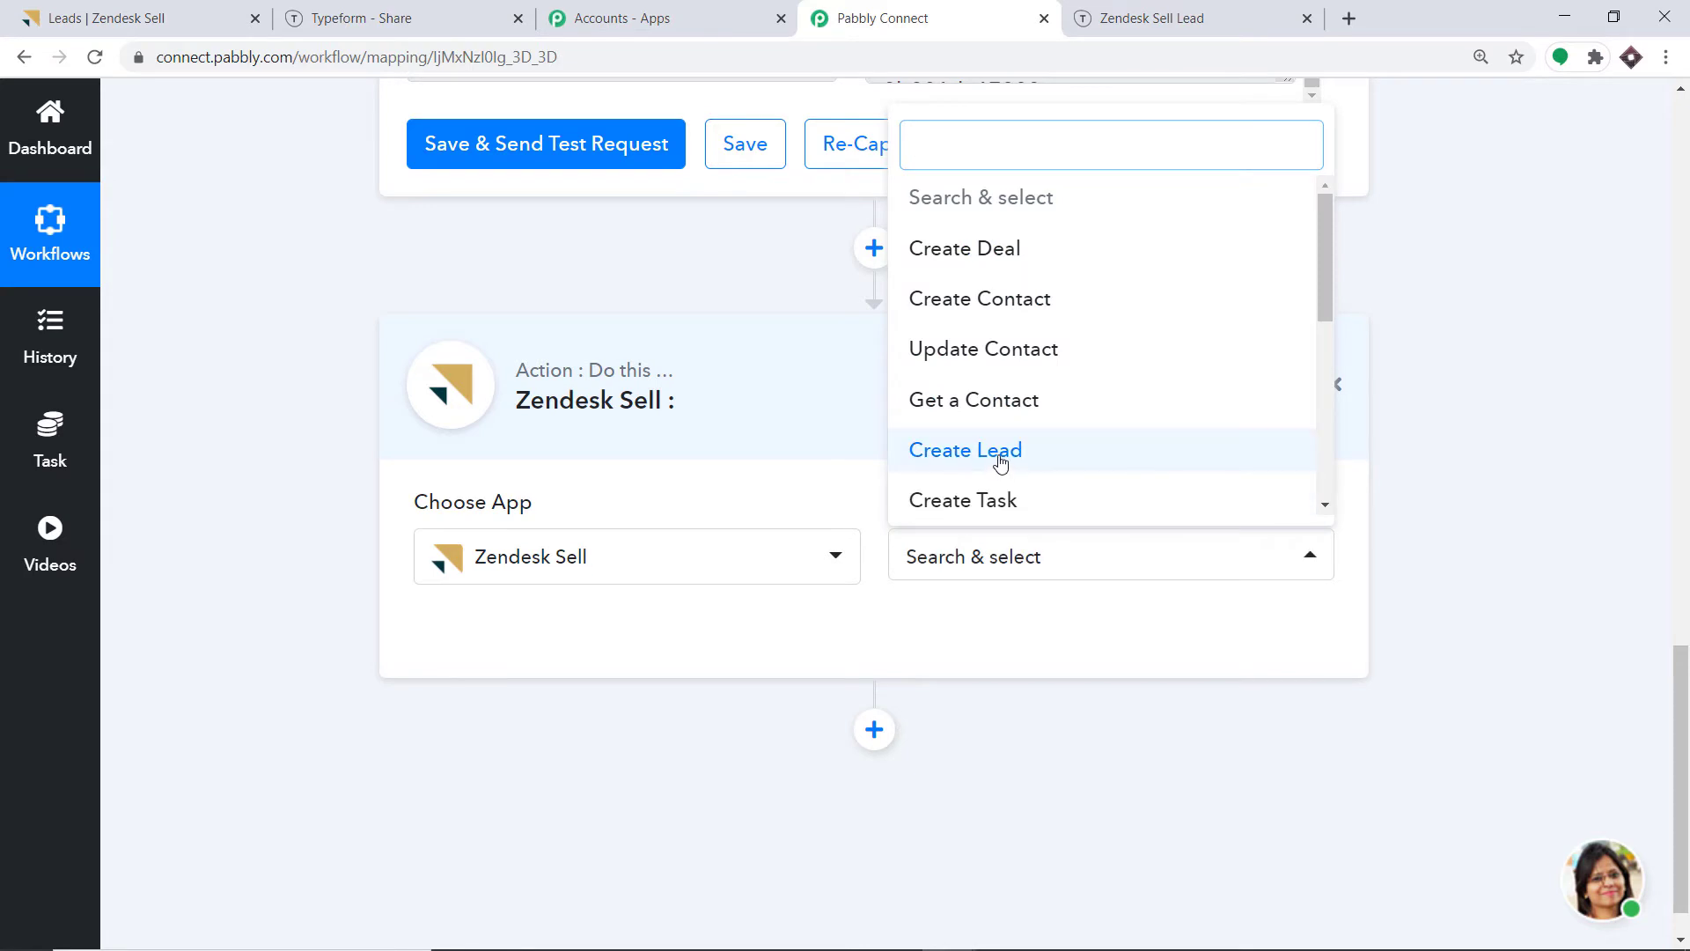
click(1000, 459)
click(1000, 552)
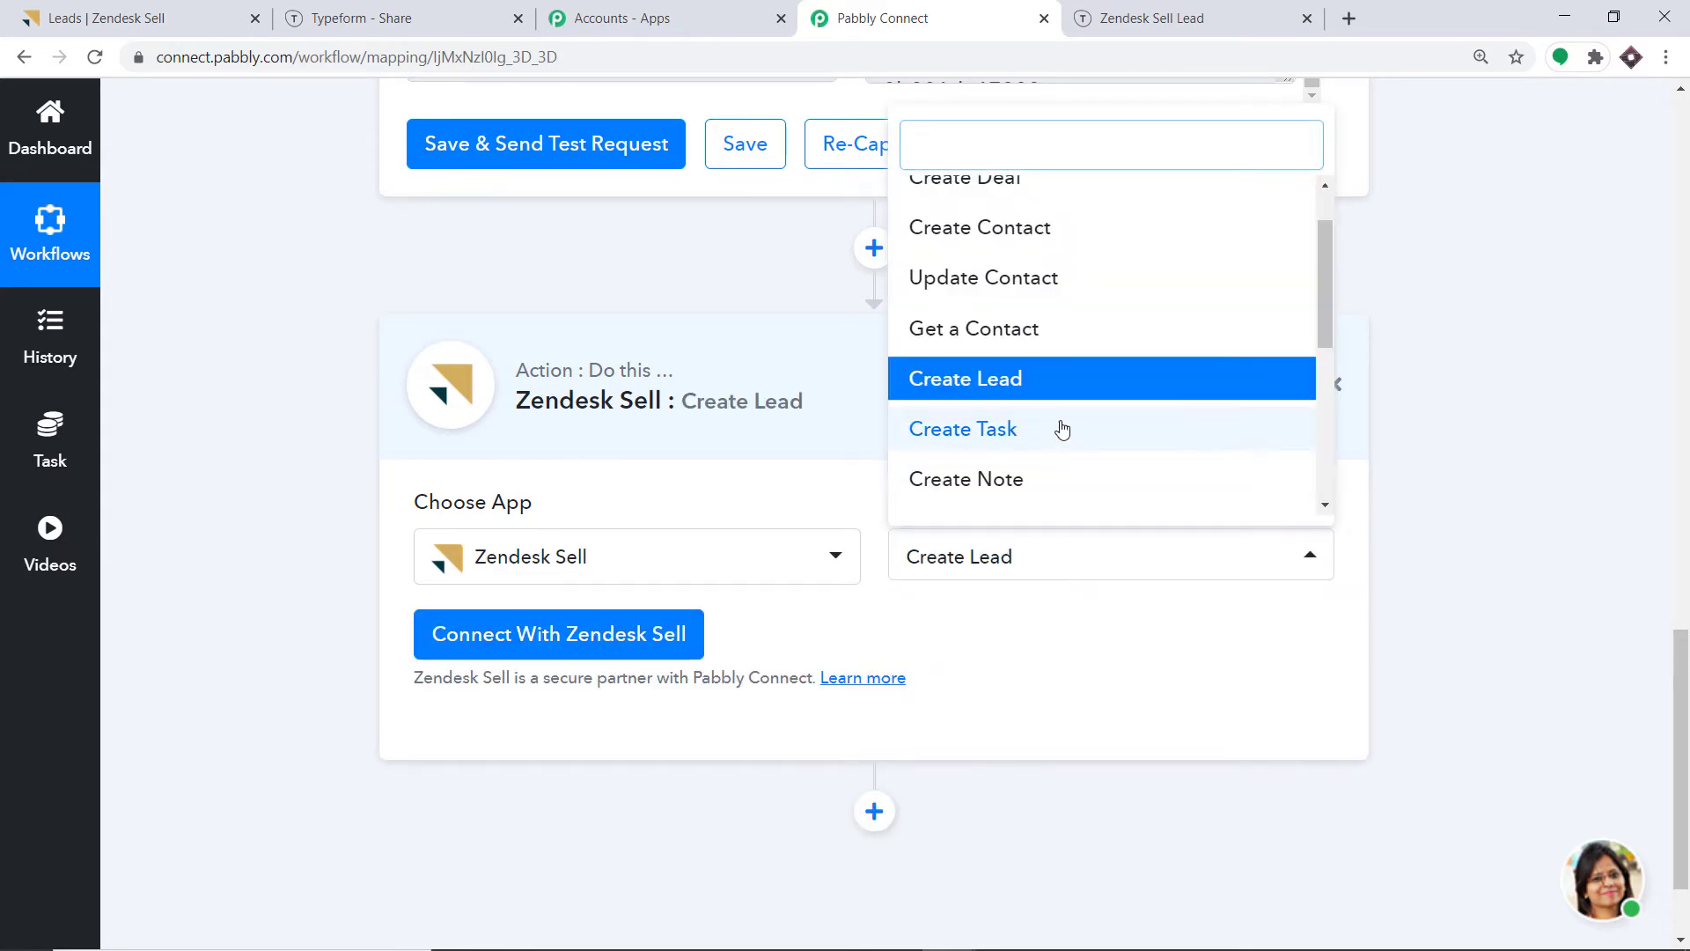
scroll(1012, 353, up, 1)
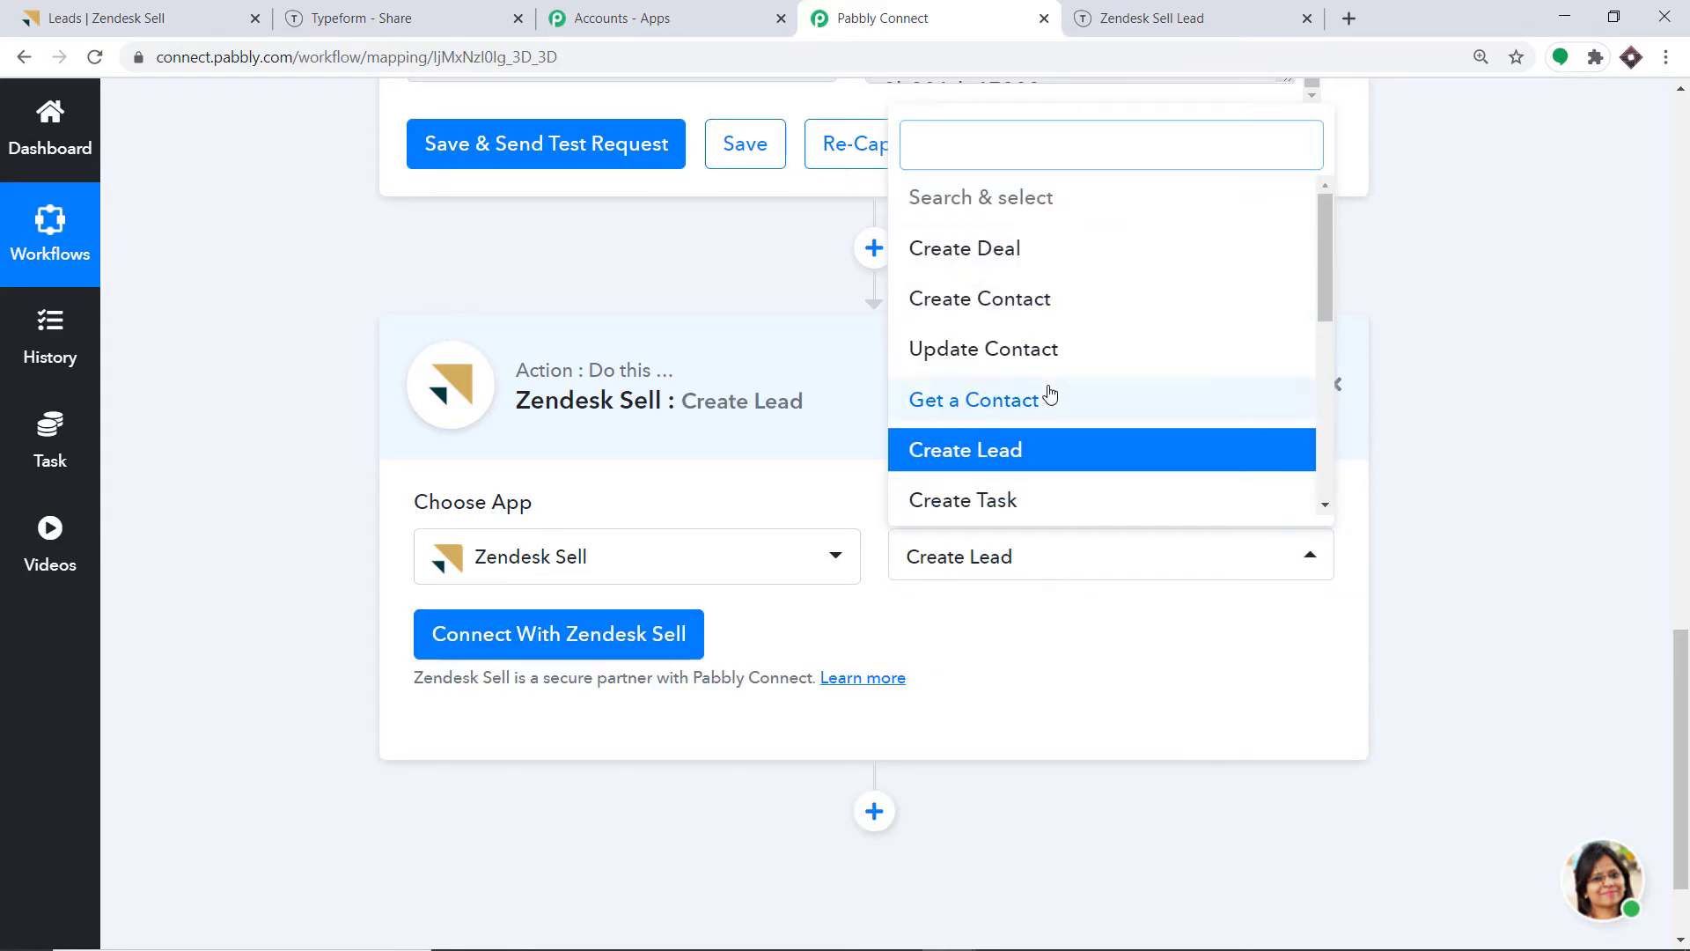
scroll(1050, 394, down, 3)
scroll(1060, 299, up, 3)
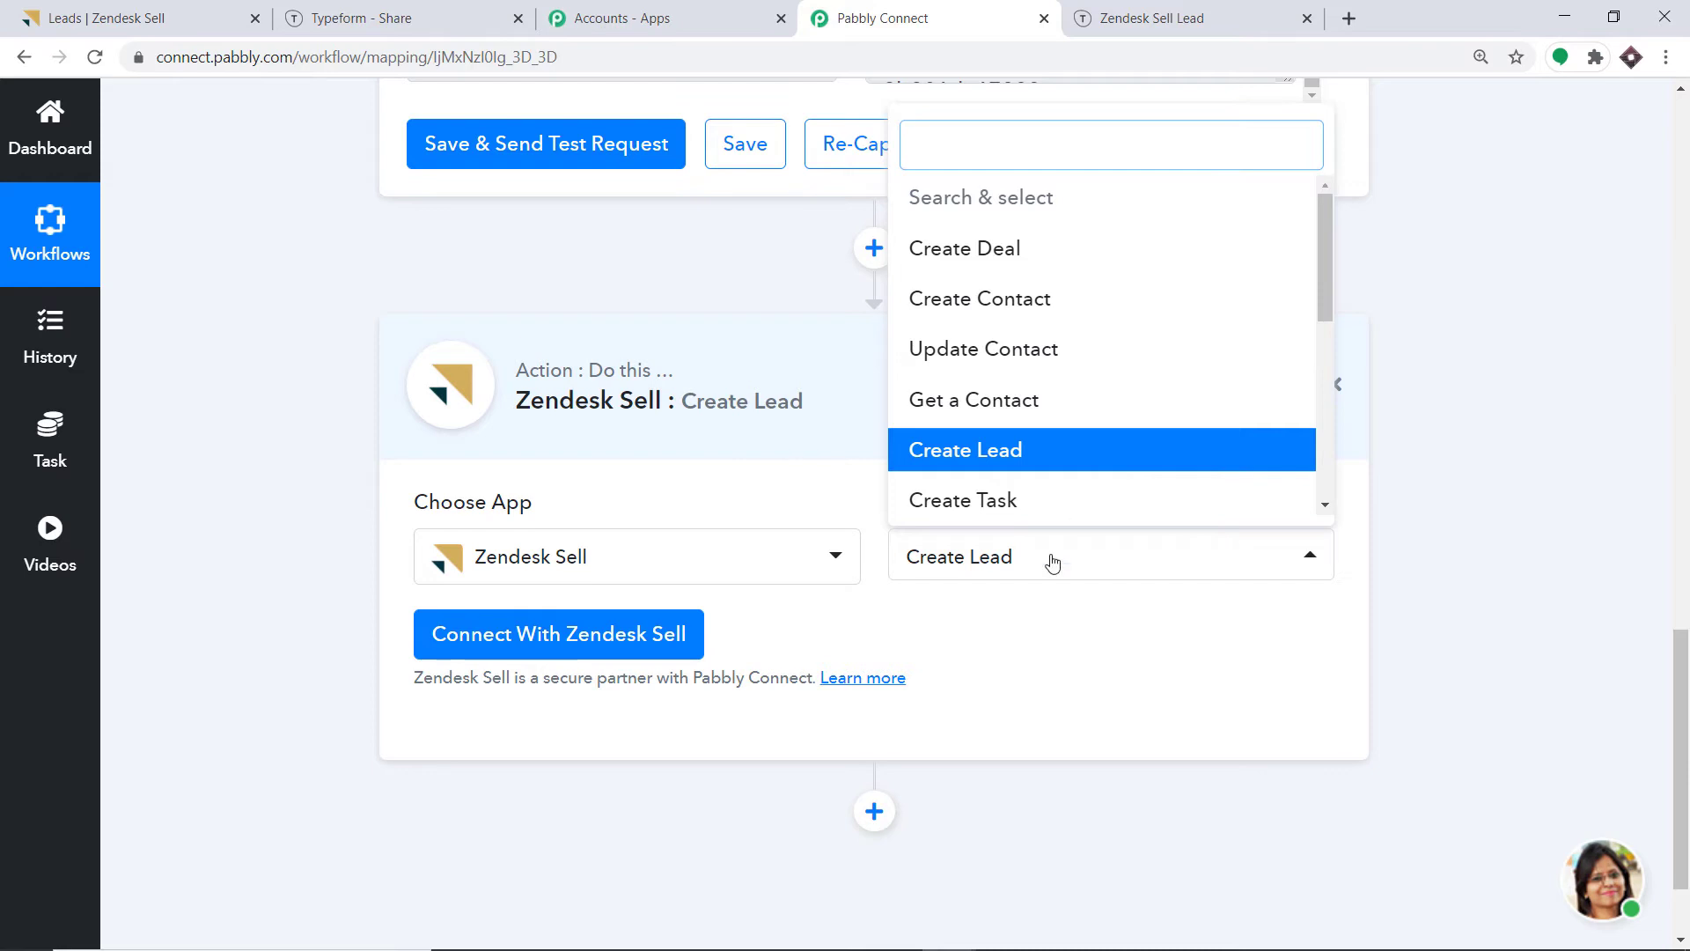
click(1039, 626)
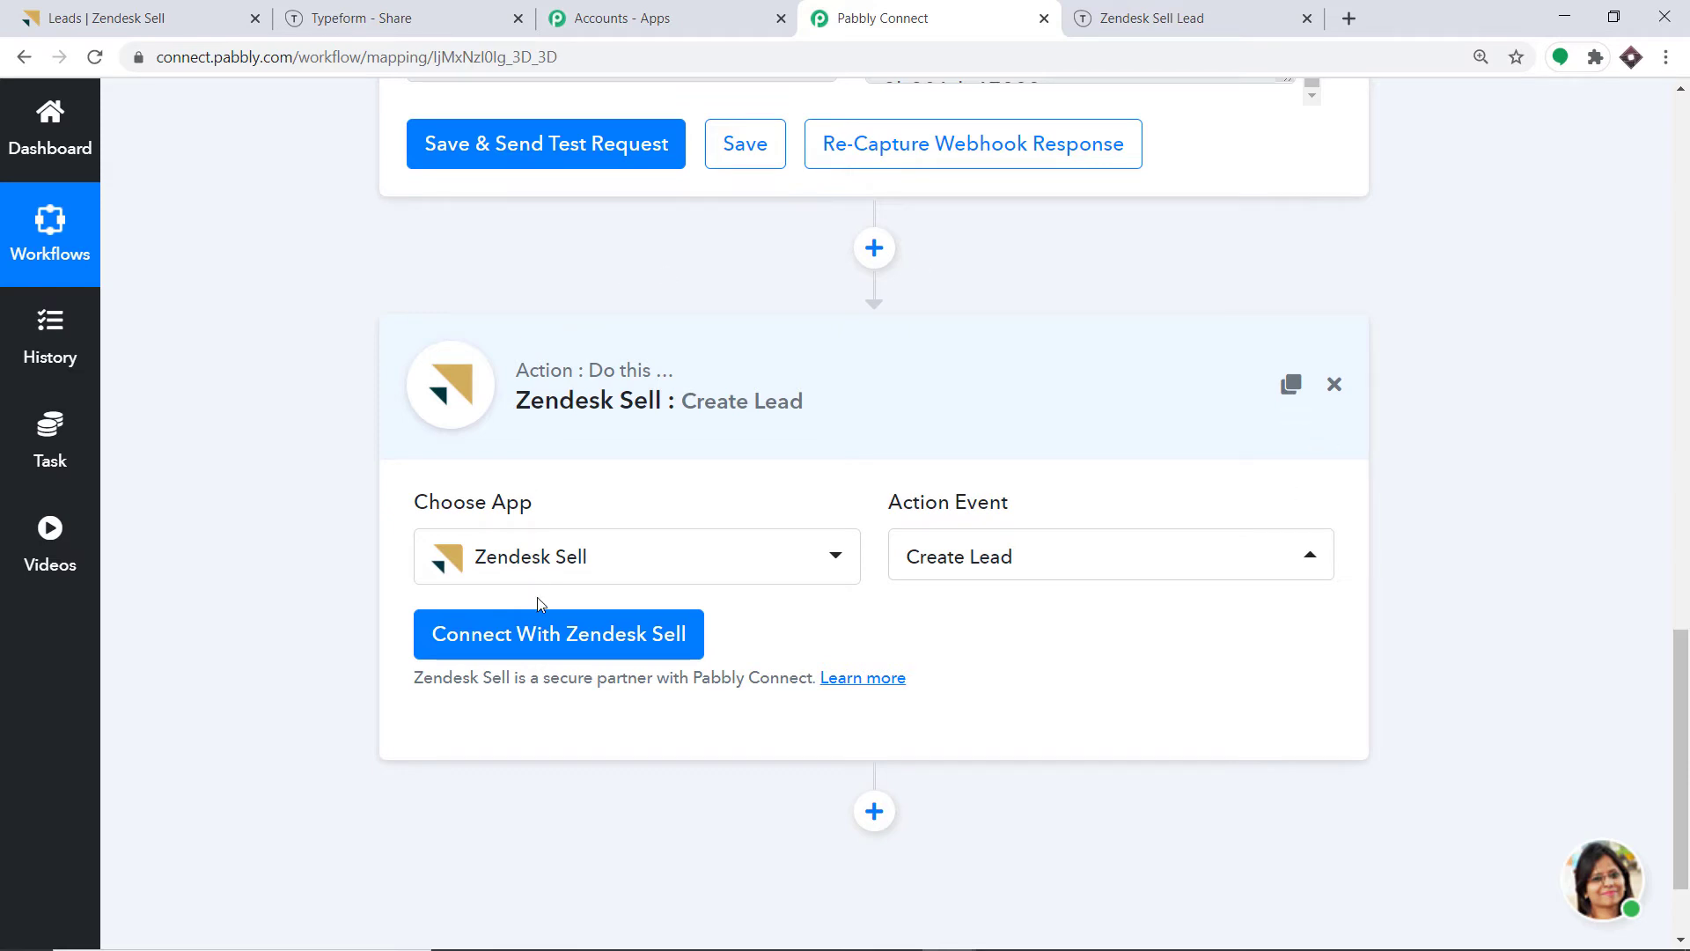
Connect and authorize the Zendesk Sell account for the Create Lead action.
click(543, 635)
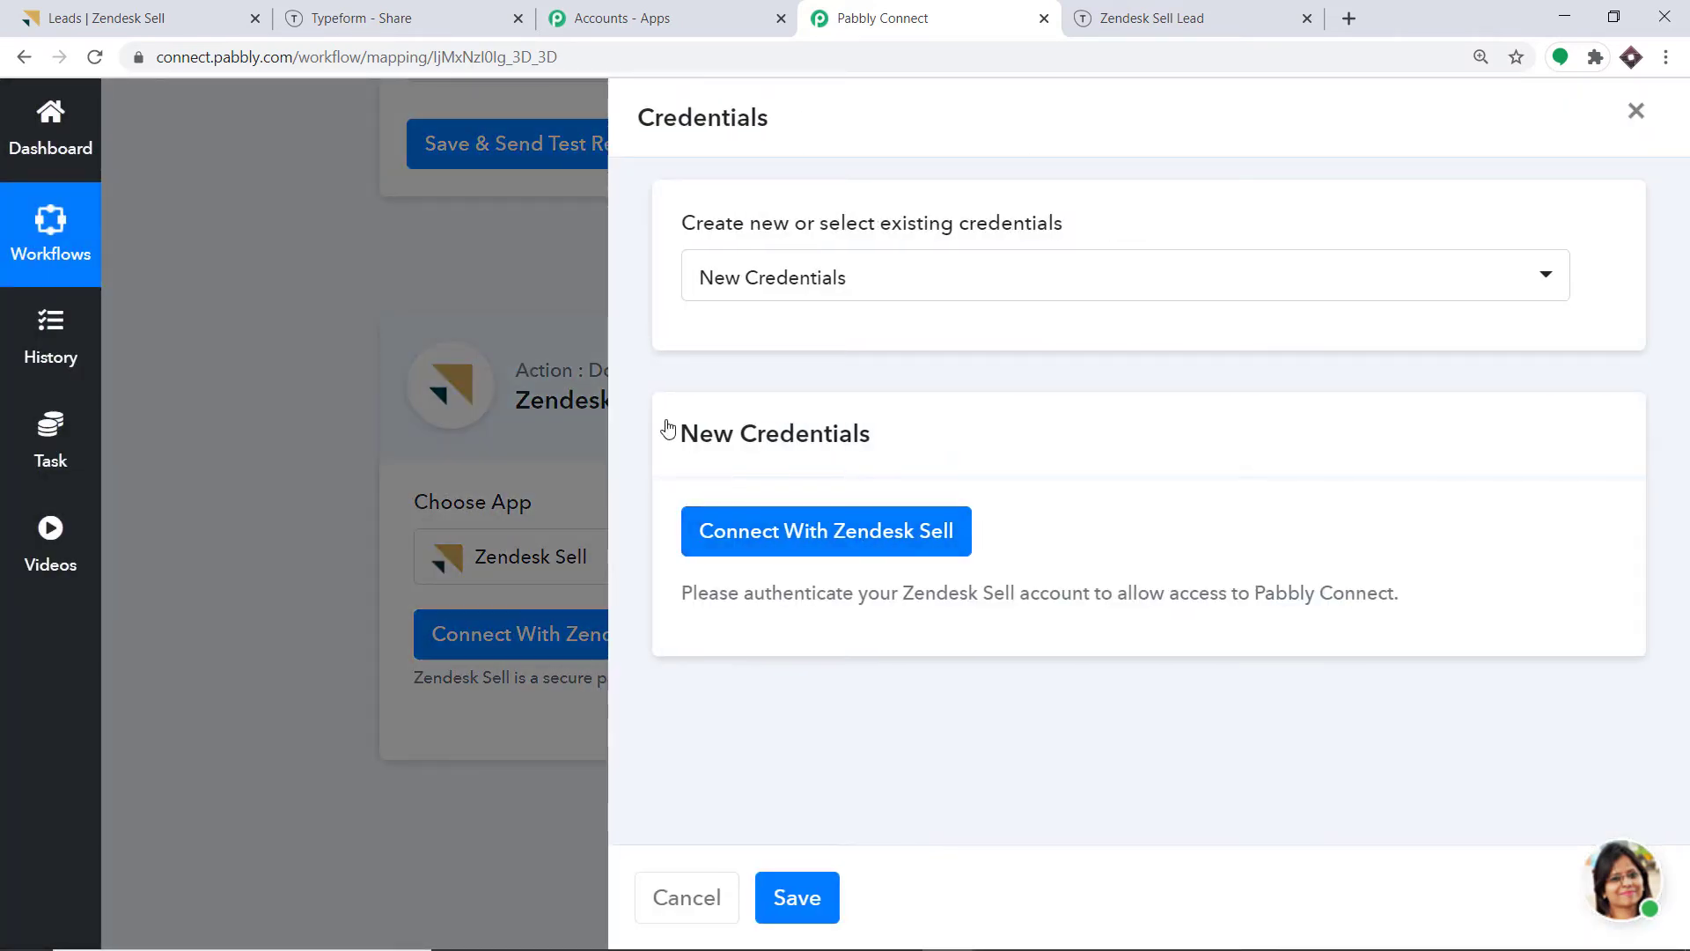
click(846, 542)
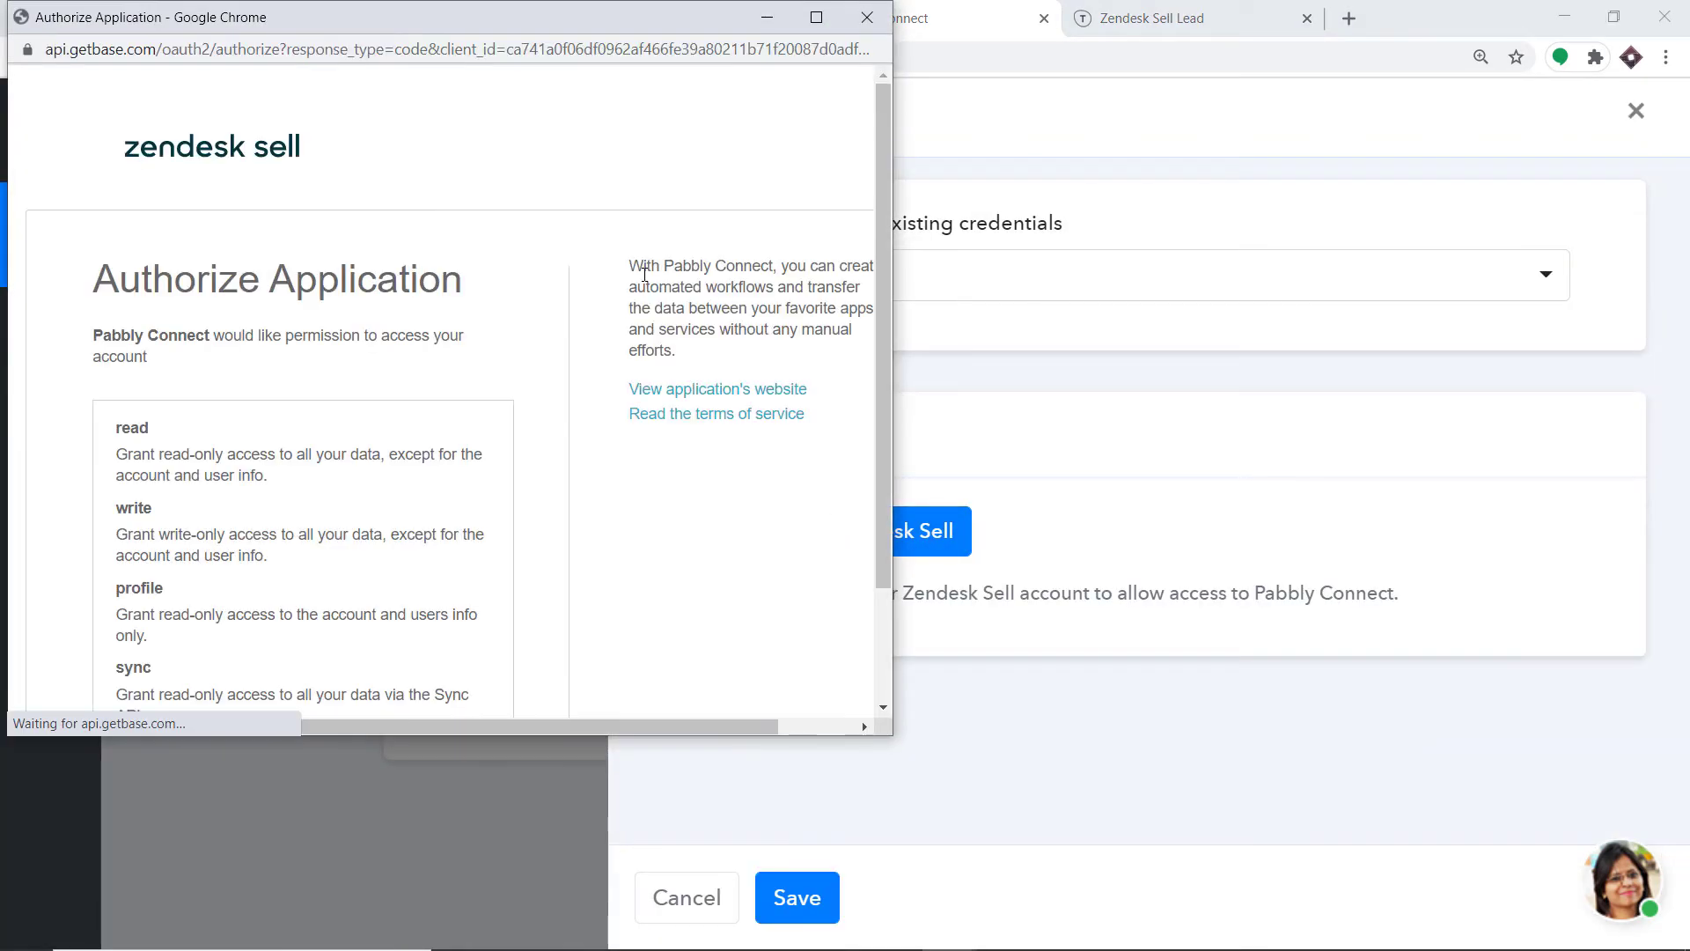
scroll(397, 198, down, 2)
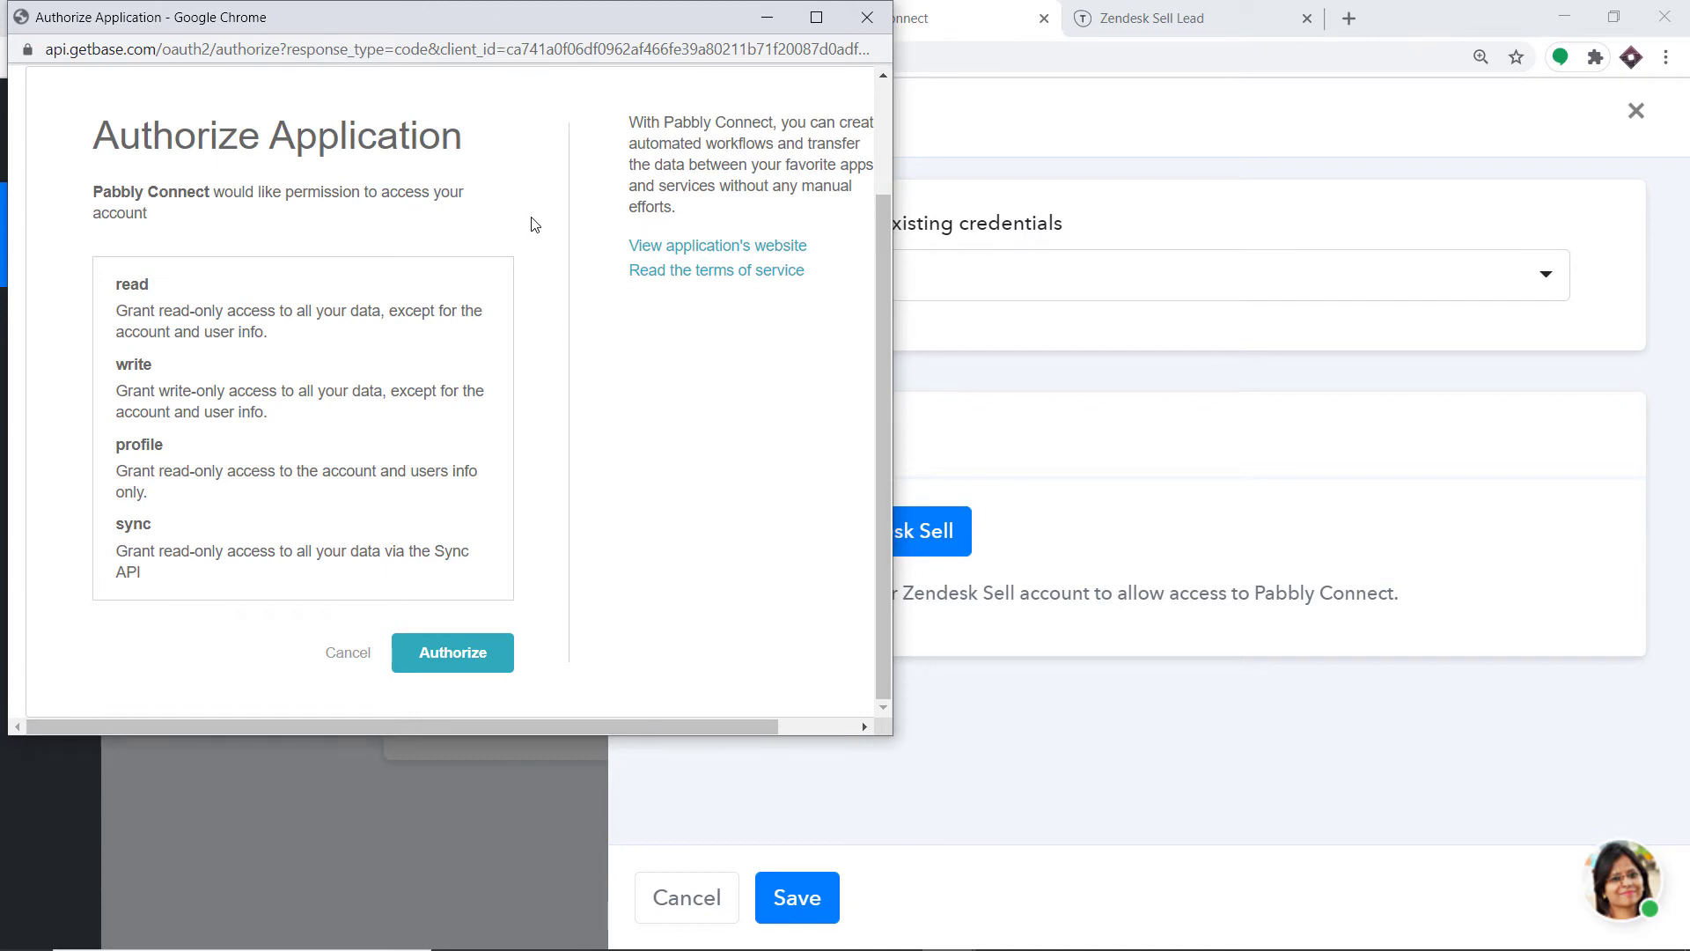
click(493, 656)
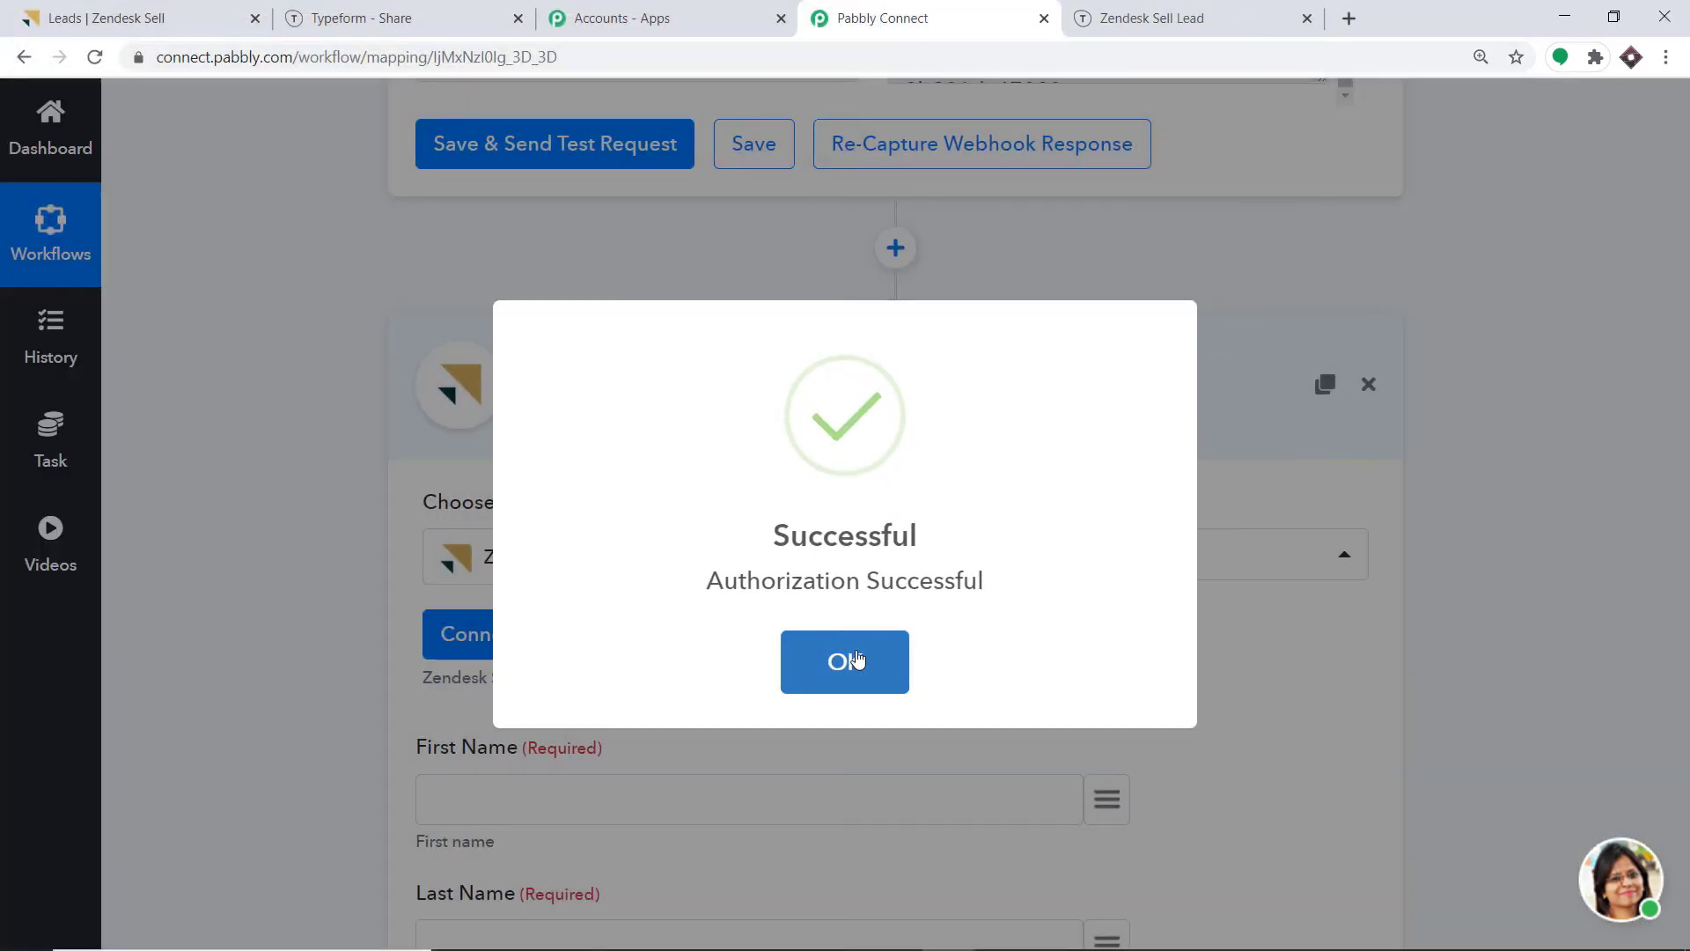
click(861, 654)
Map First Name to the form's first-name answer, replacing a mistaken email mapping.
scroll(846, 336, down, 3)
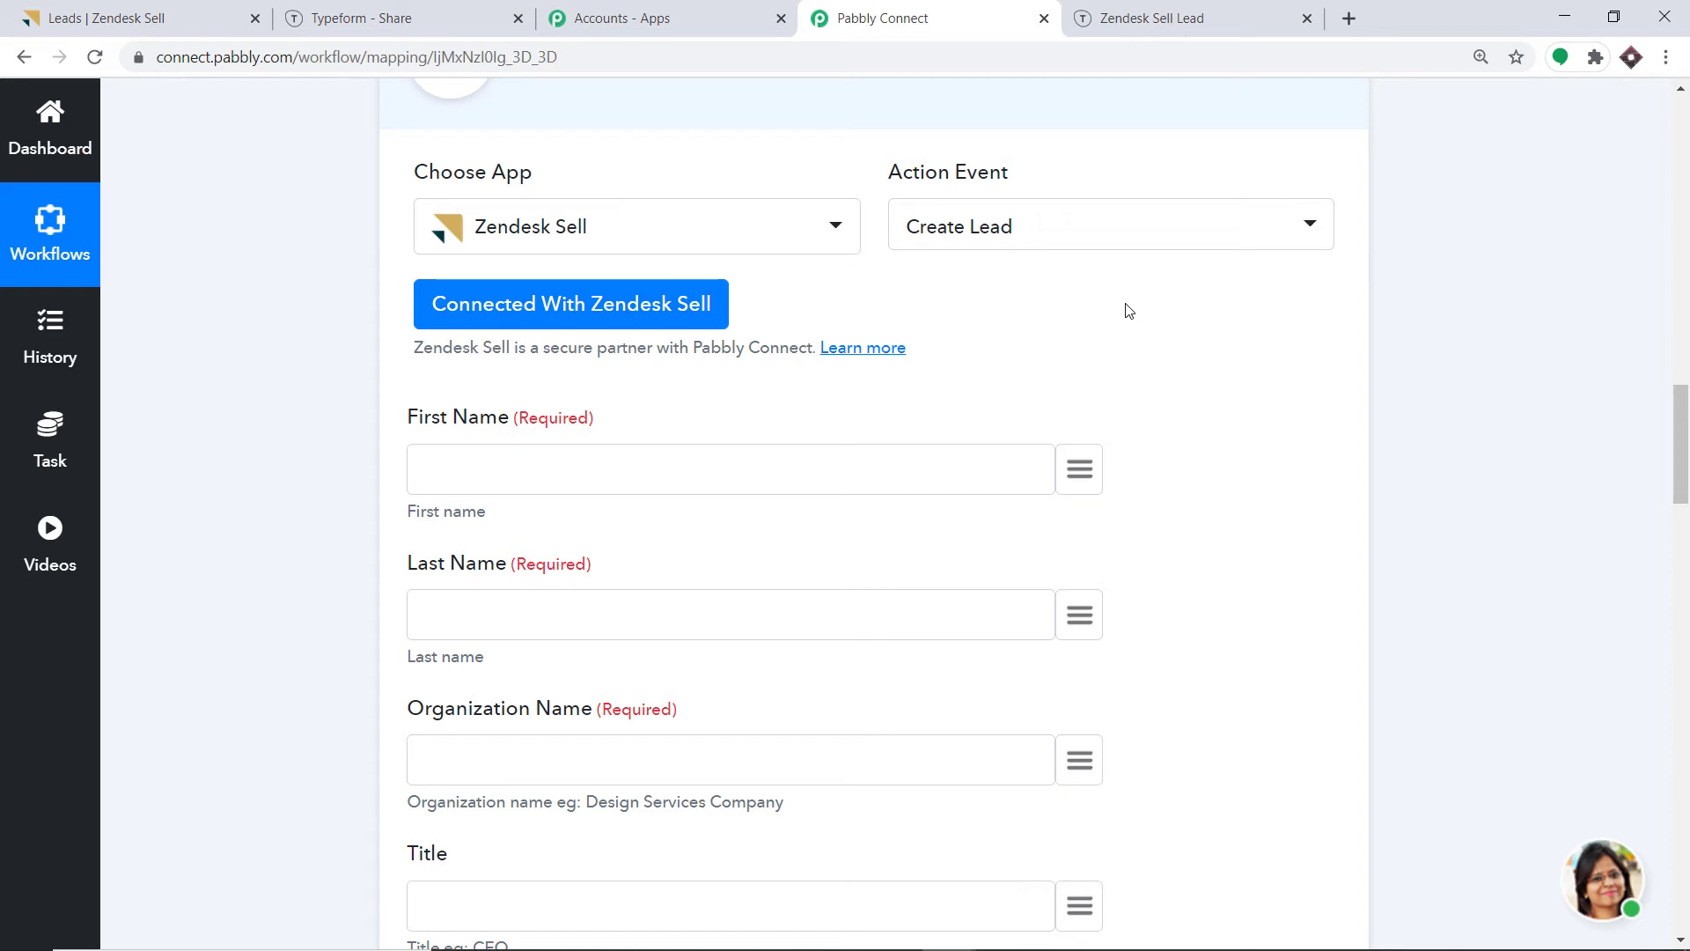
scroll(1127, 310, down, 3)
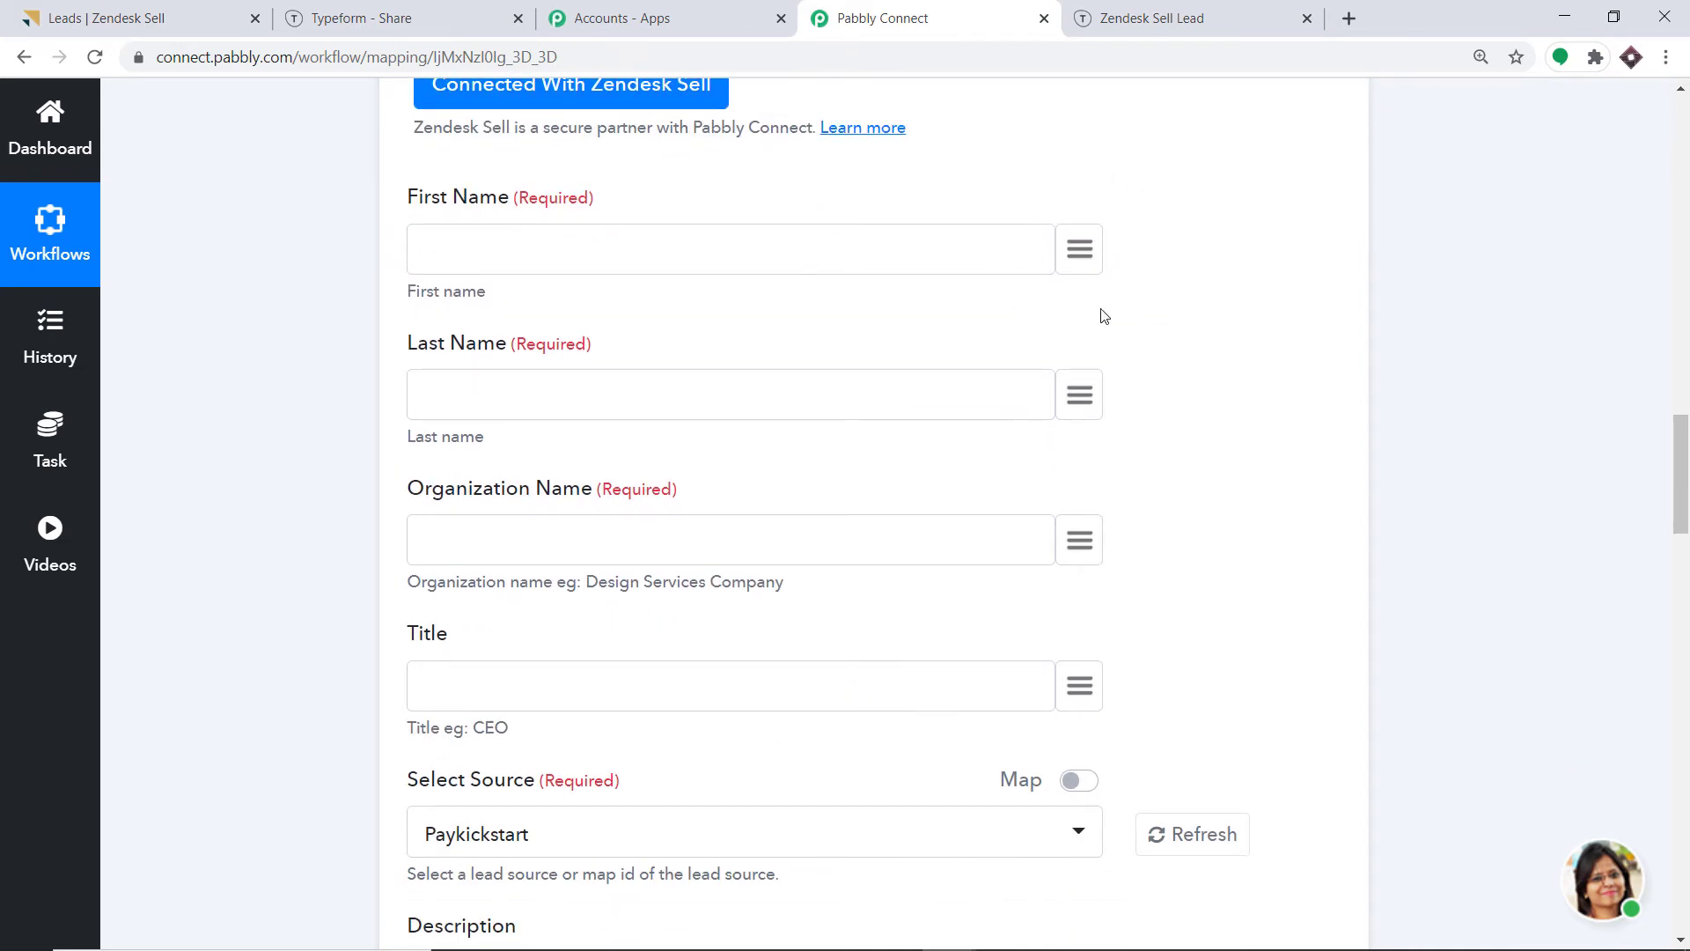
click(1096, 269)
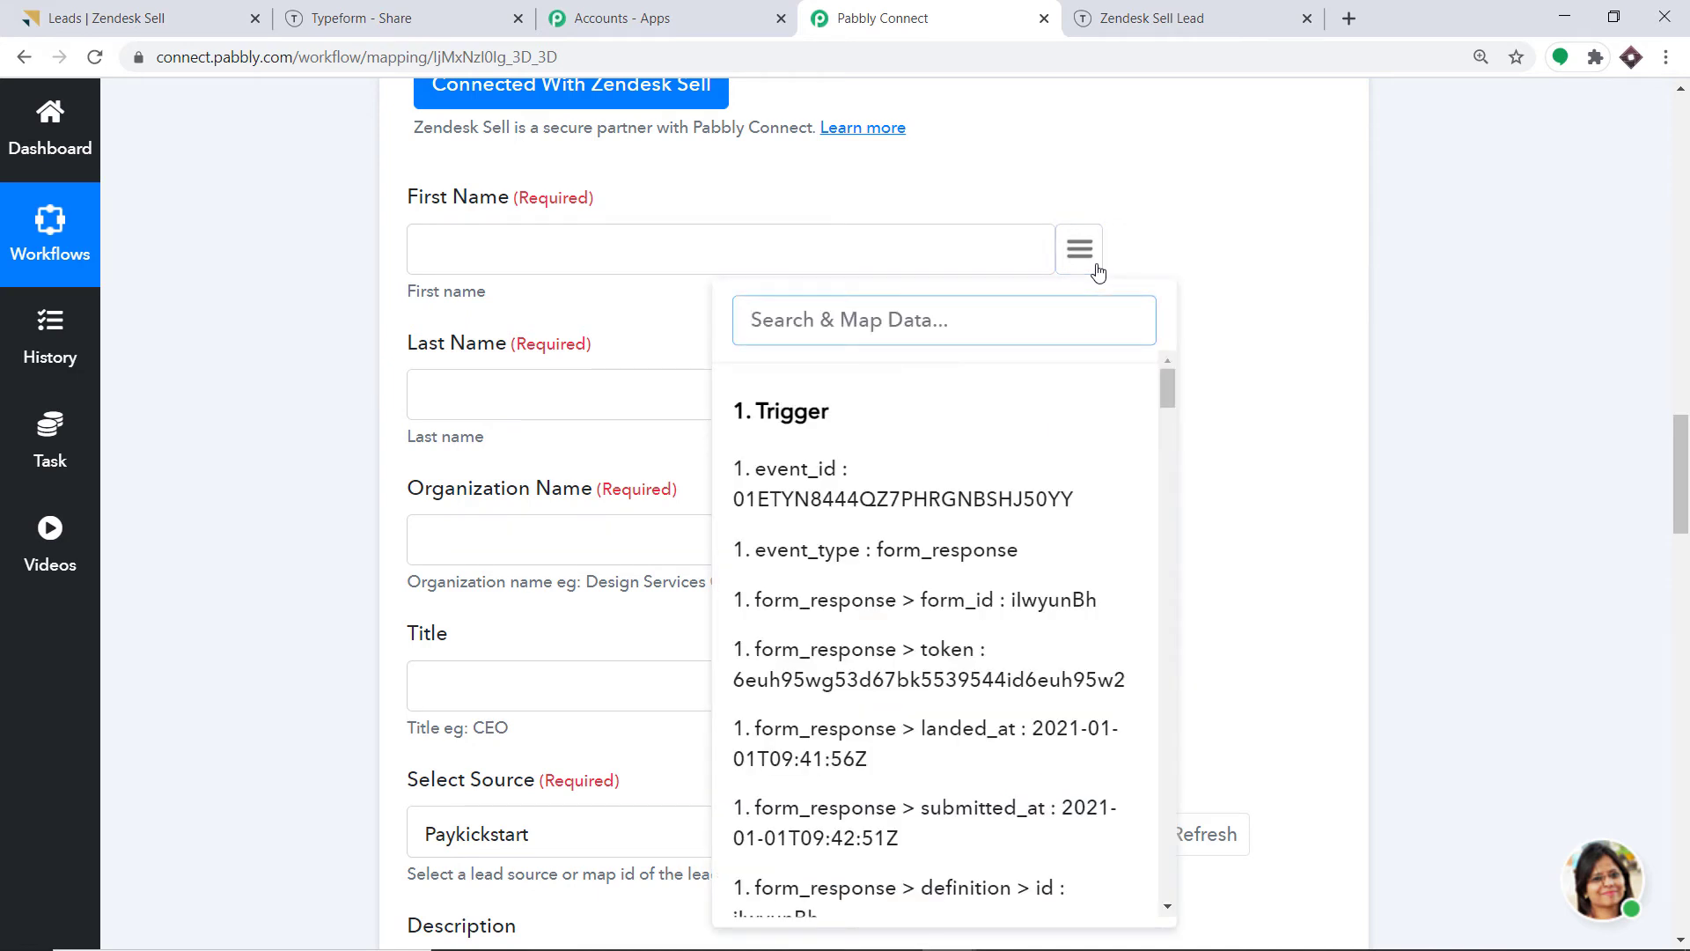
text(email)
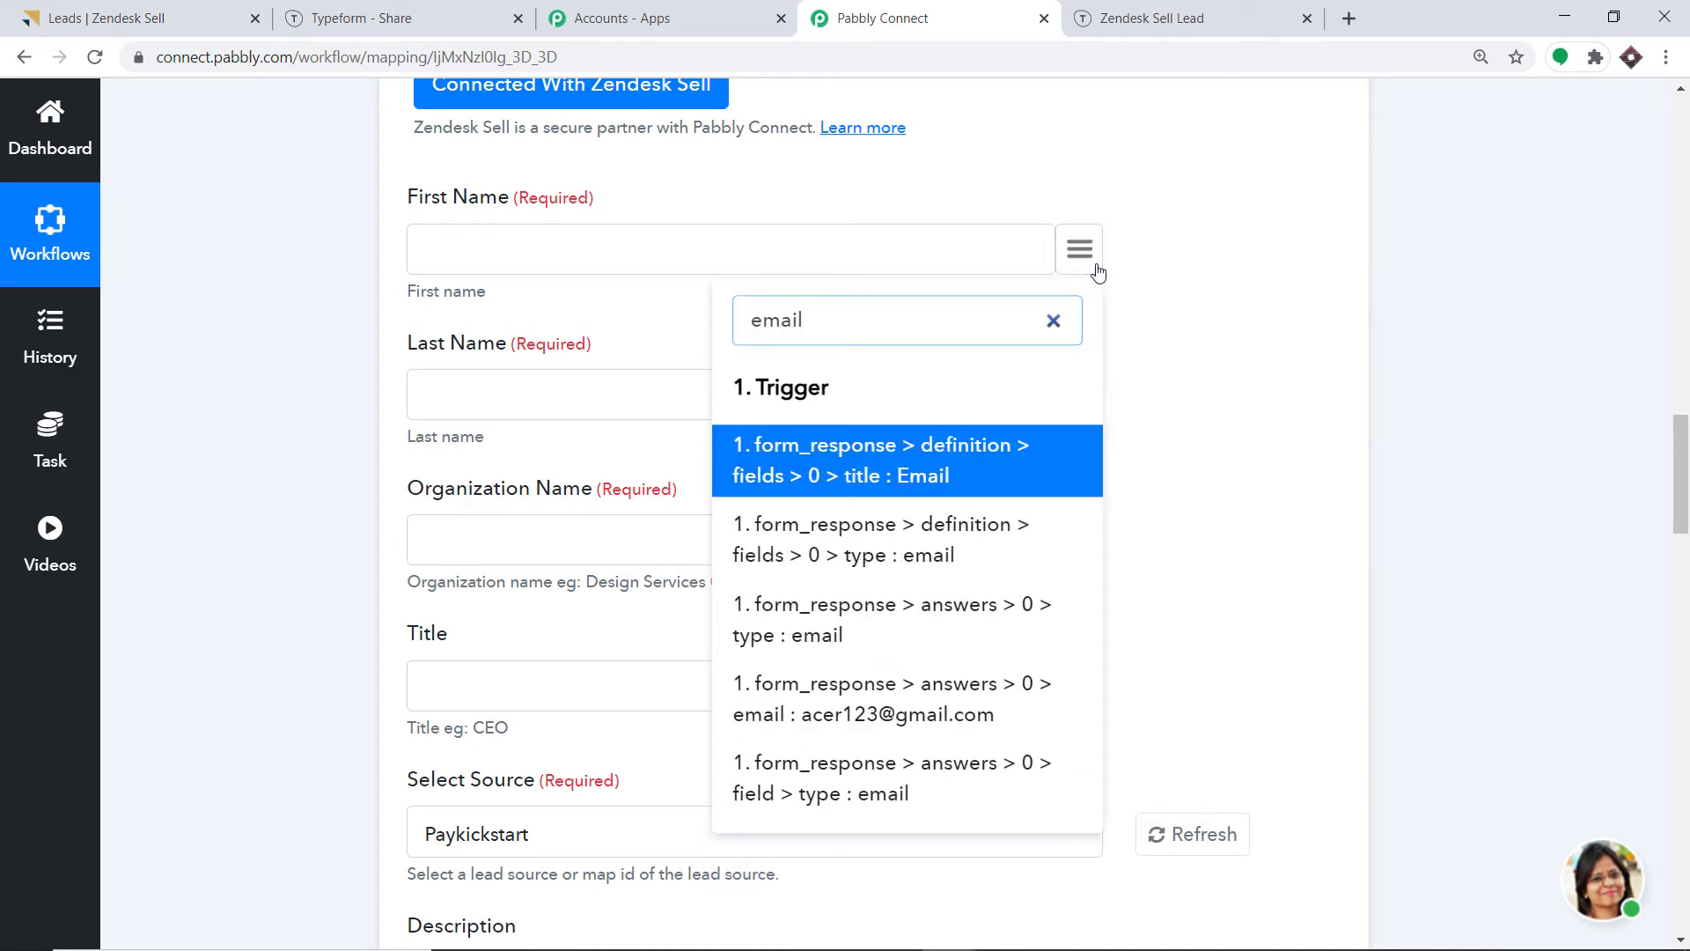
scroll(1002, 471, down, 2)
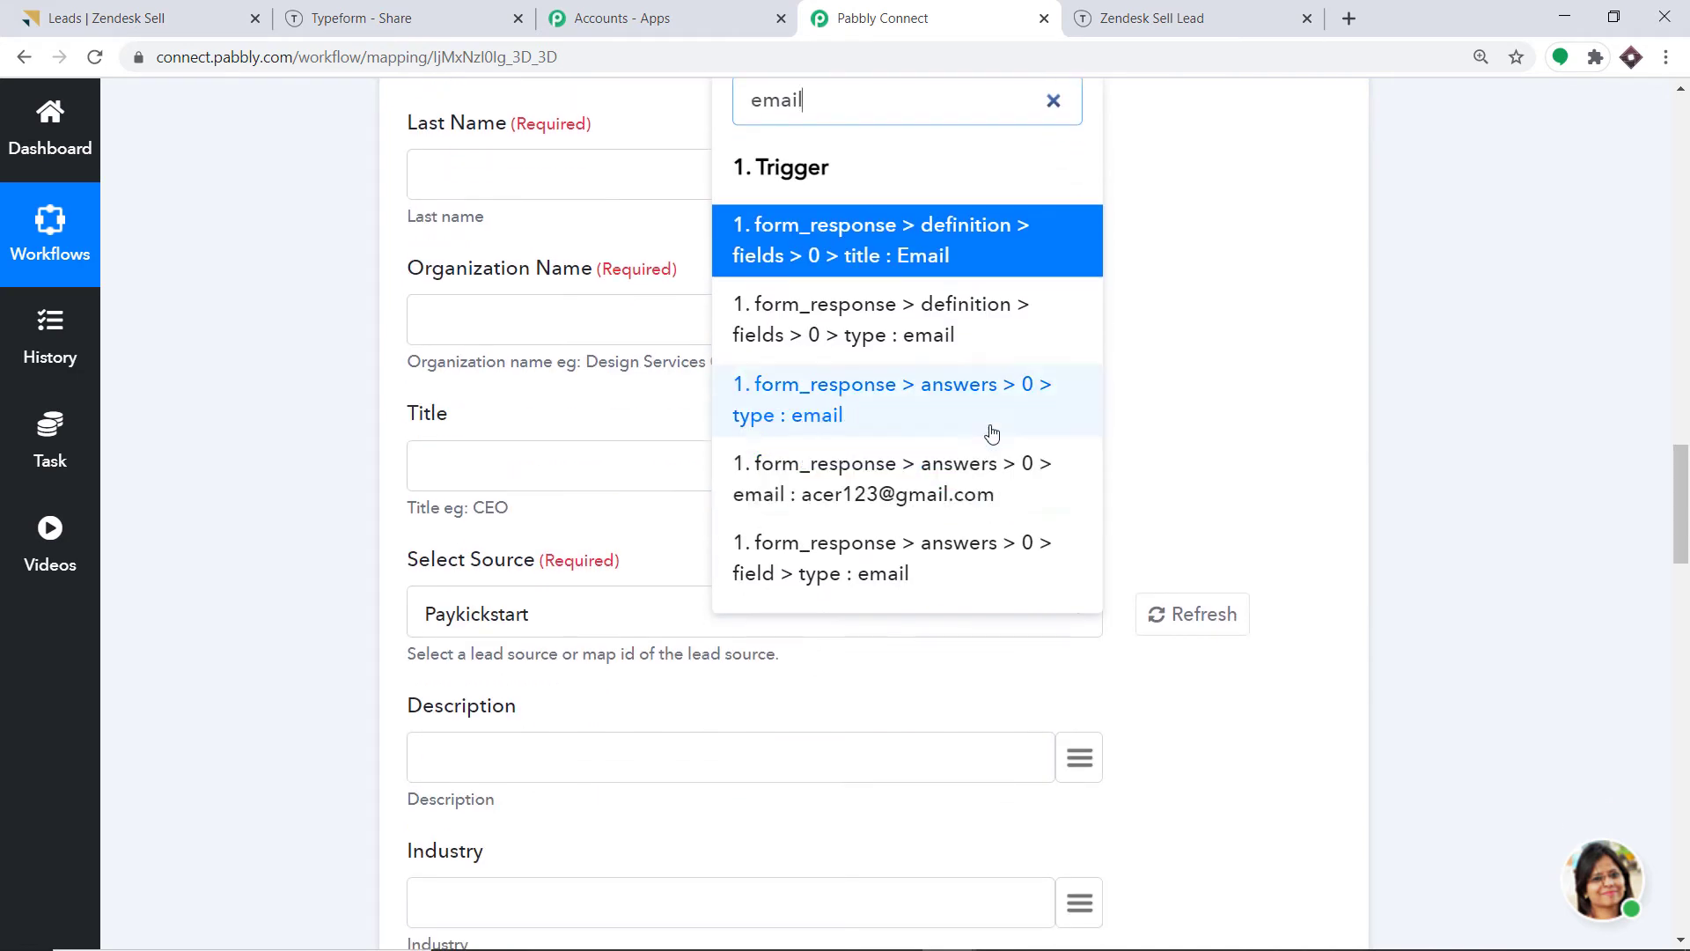
click(905, 490)
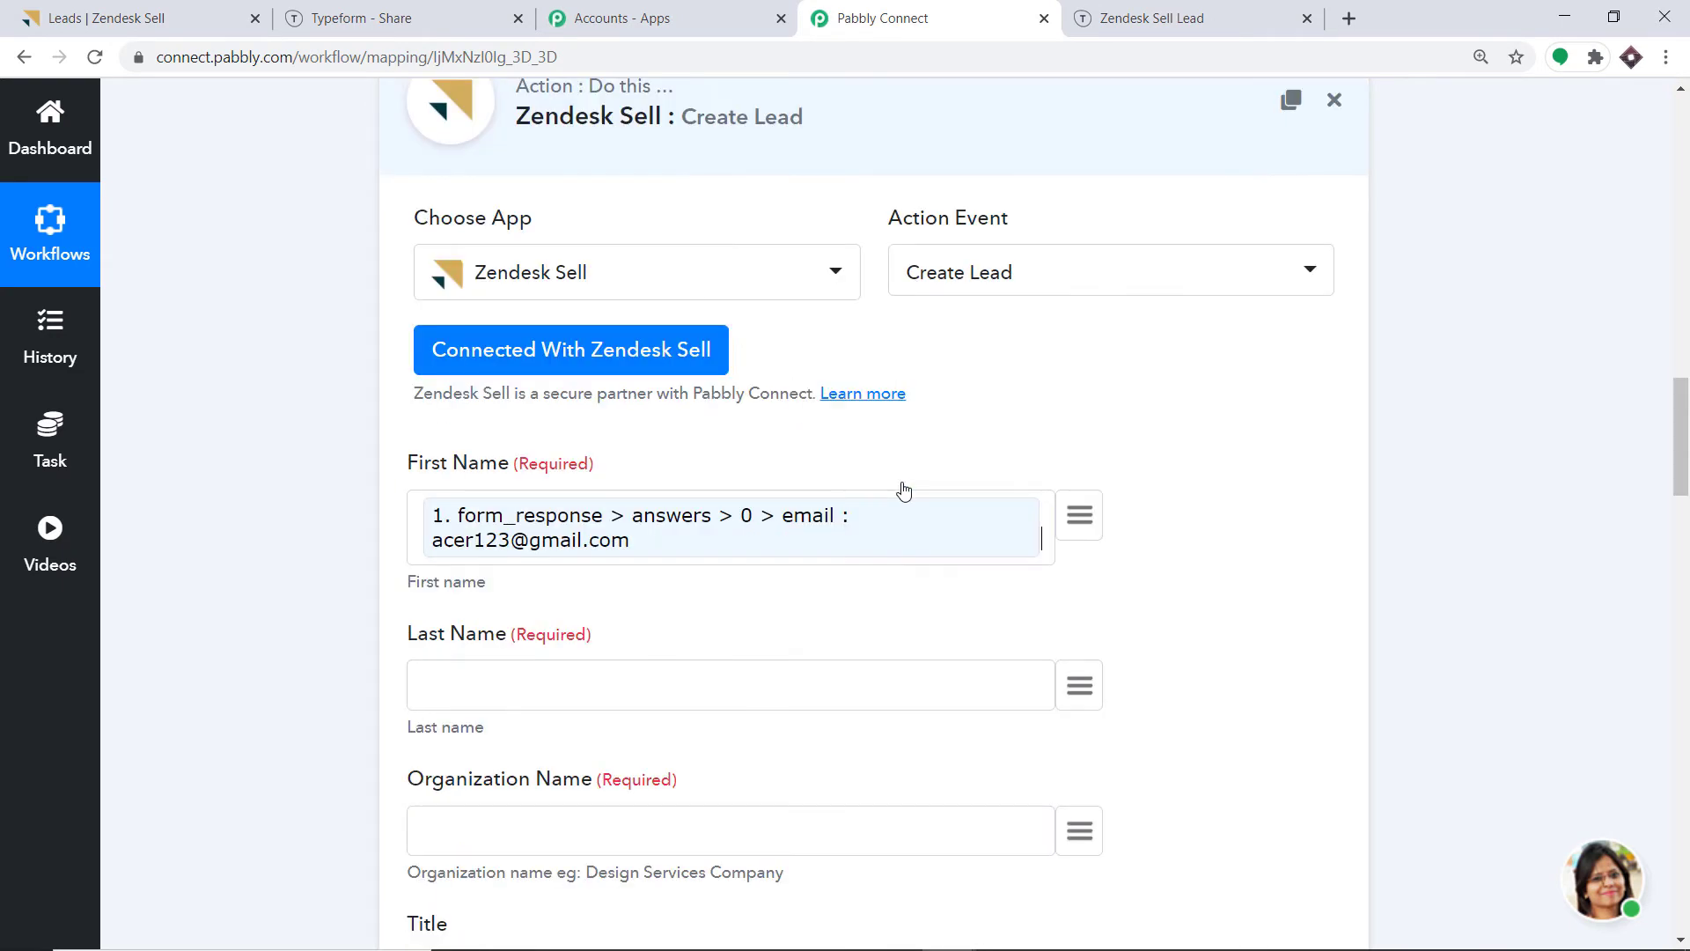
scroll(830, 434, down, 1)
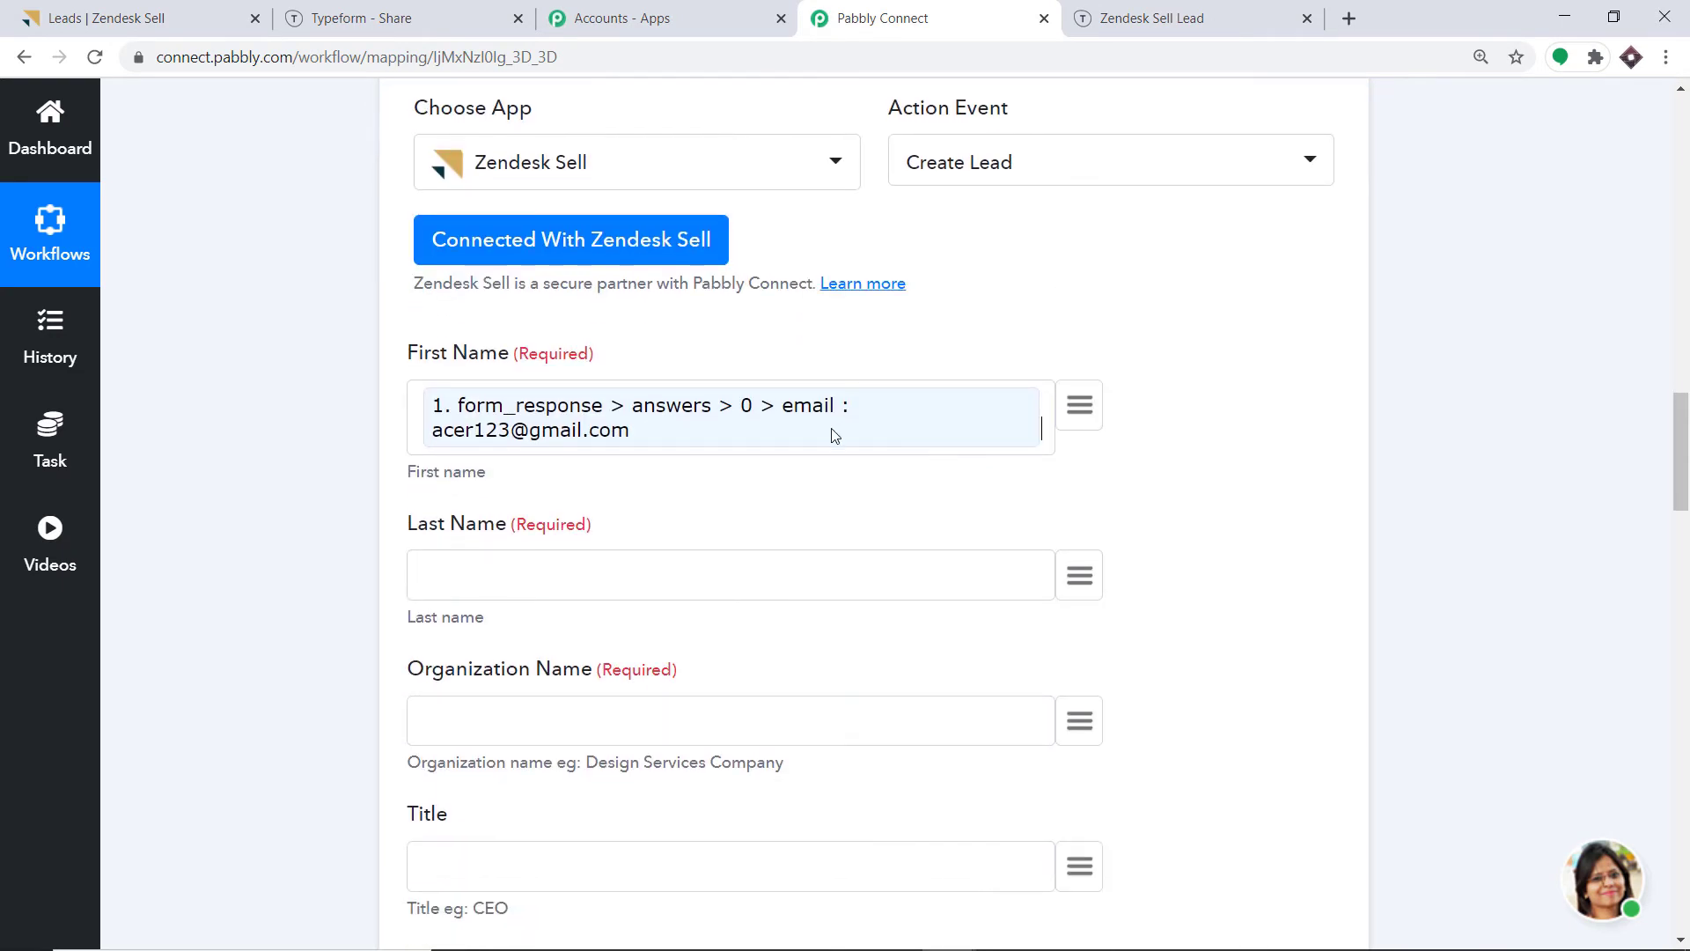
click(885, 412)
key(BackSpace)
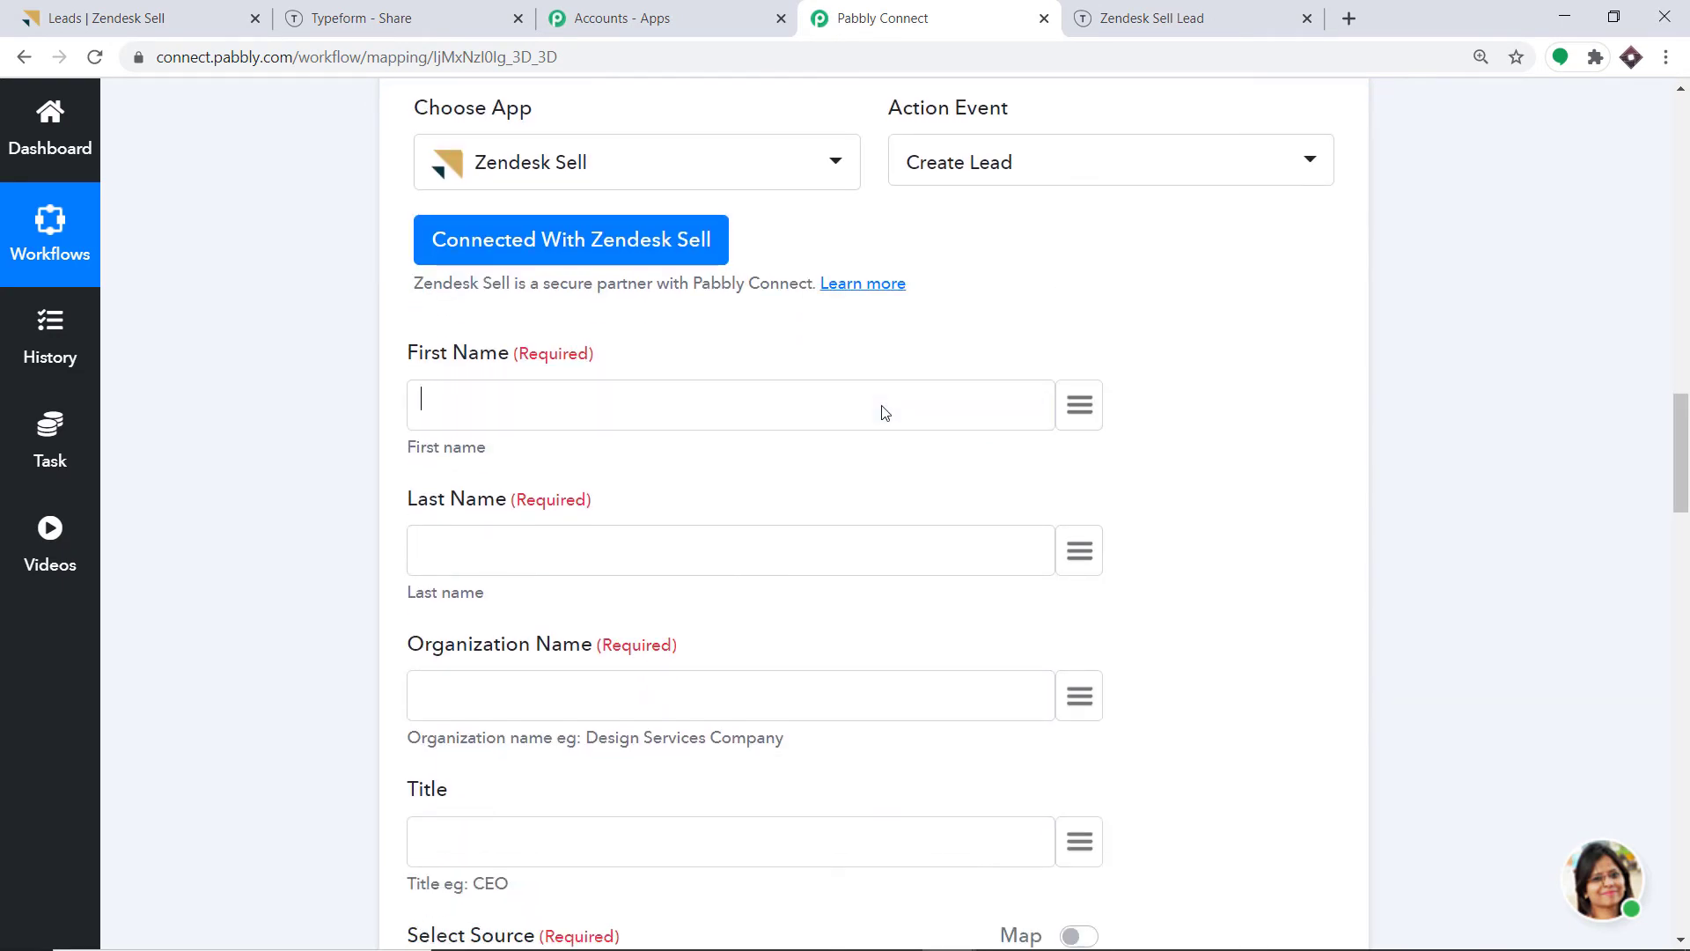
click(1083, 401)
text(fir)
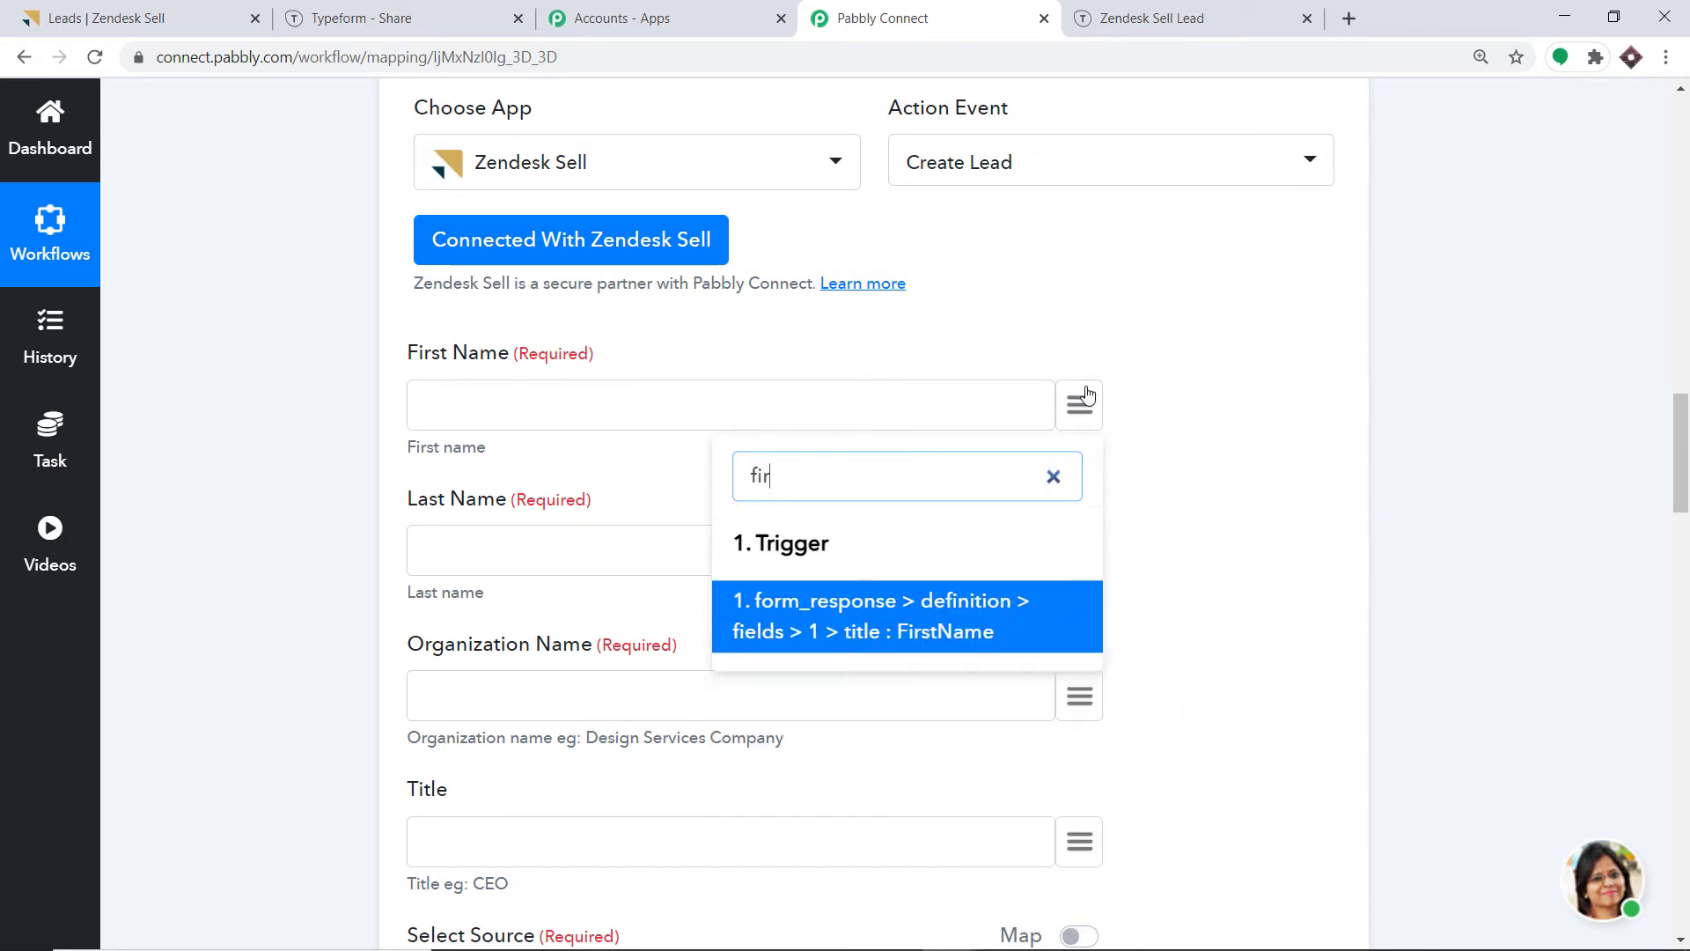
key(BackSpace)
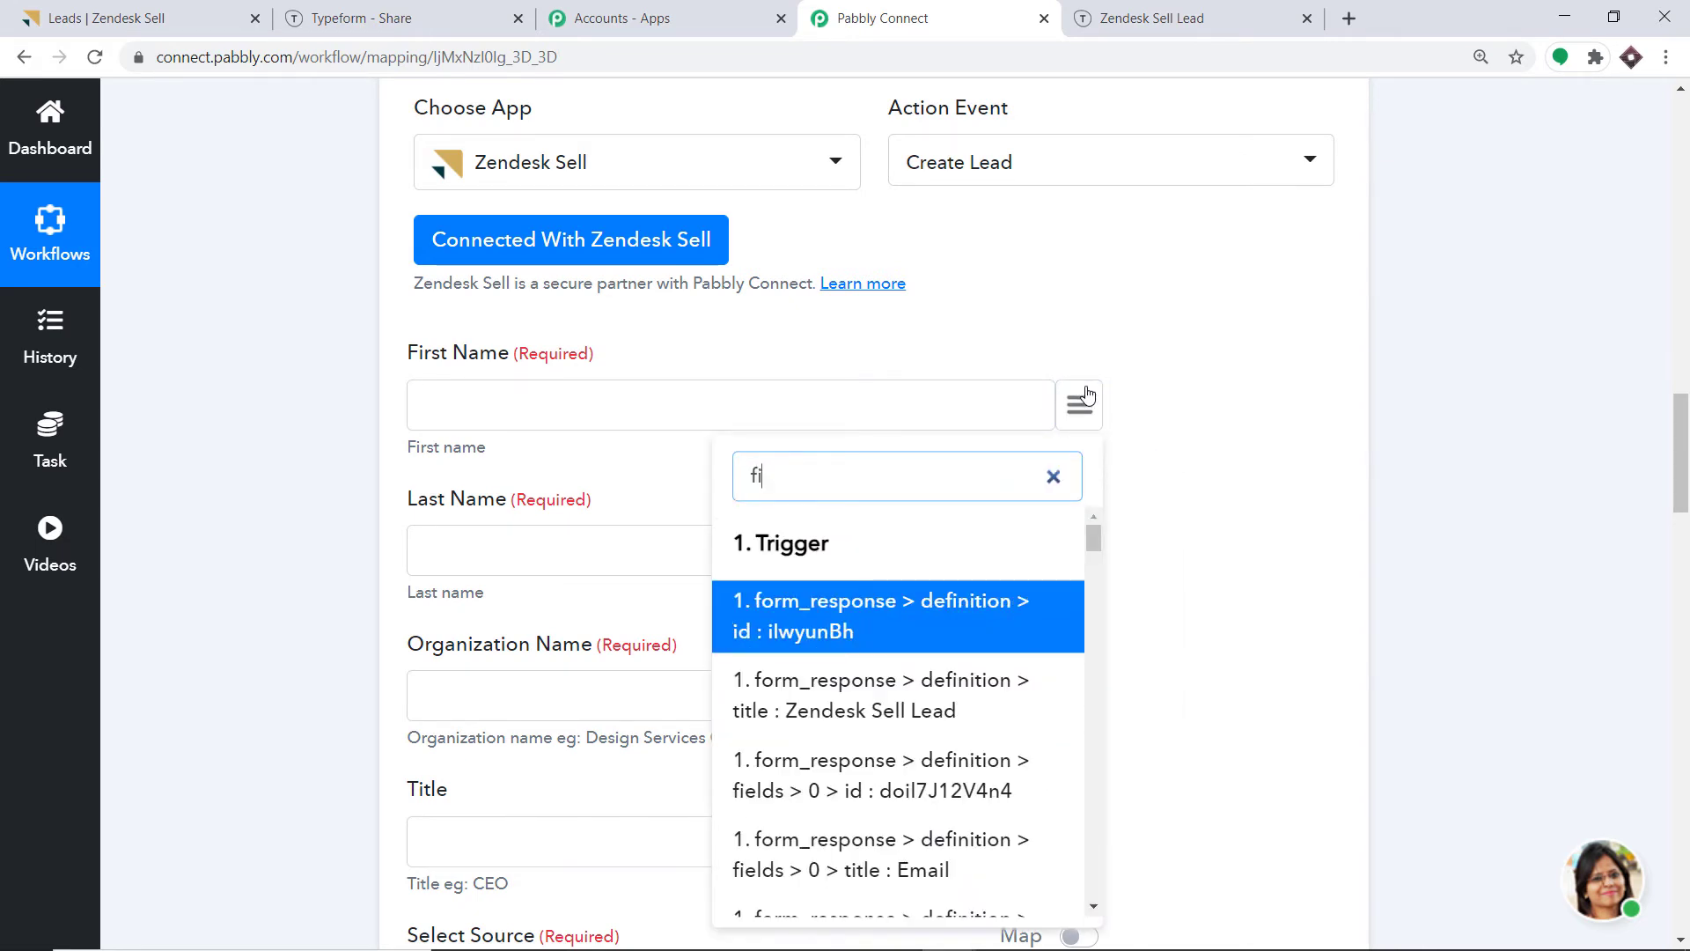
key(BackSpace)
key(BackSpace)
text(jew)
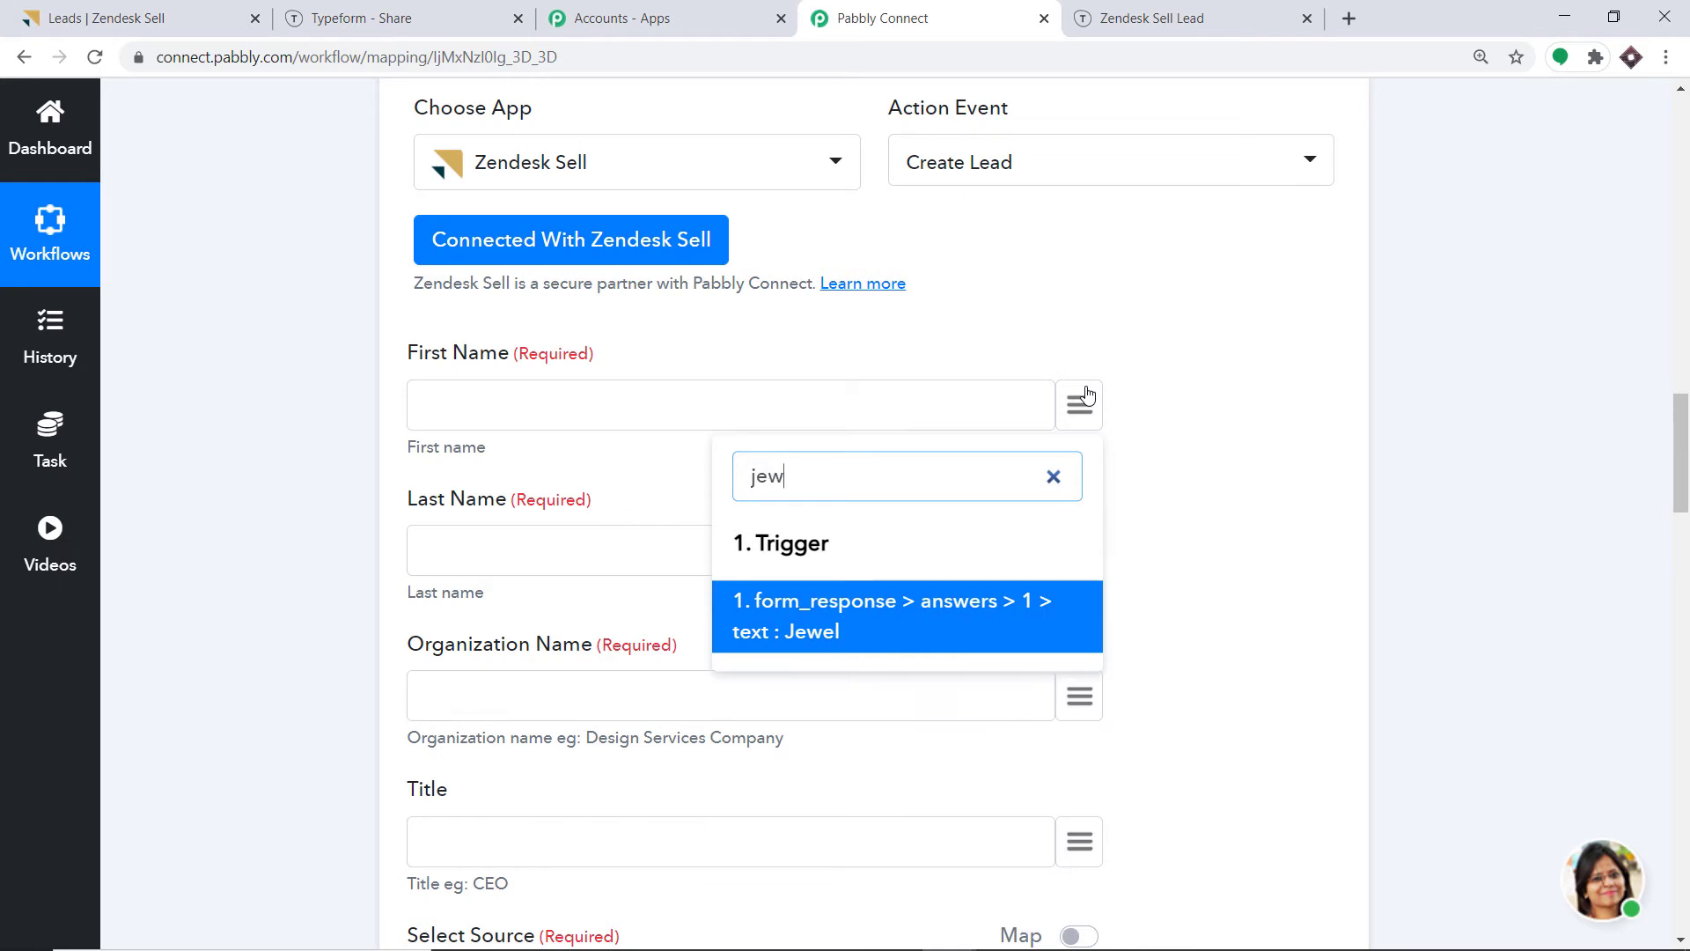
click(907, 624)
Map Last Name to the last-name answer and Organization Name to the SpaceX answer.
scroll(904, 528, down, 3)
click(1080, 331)
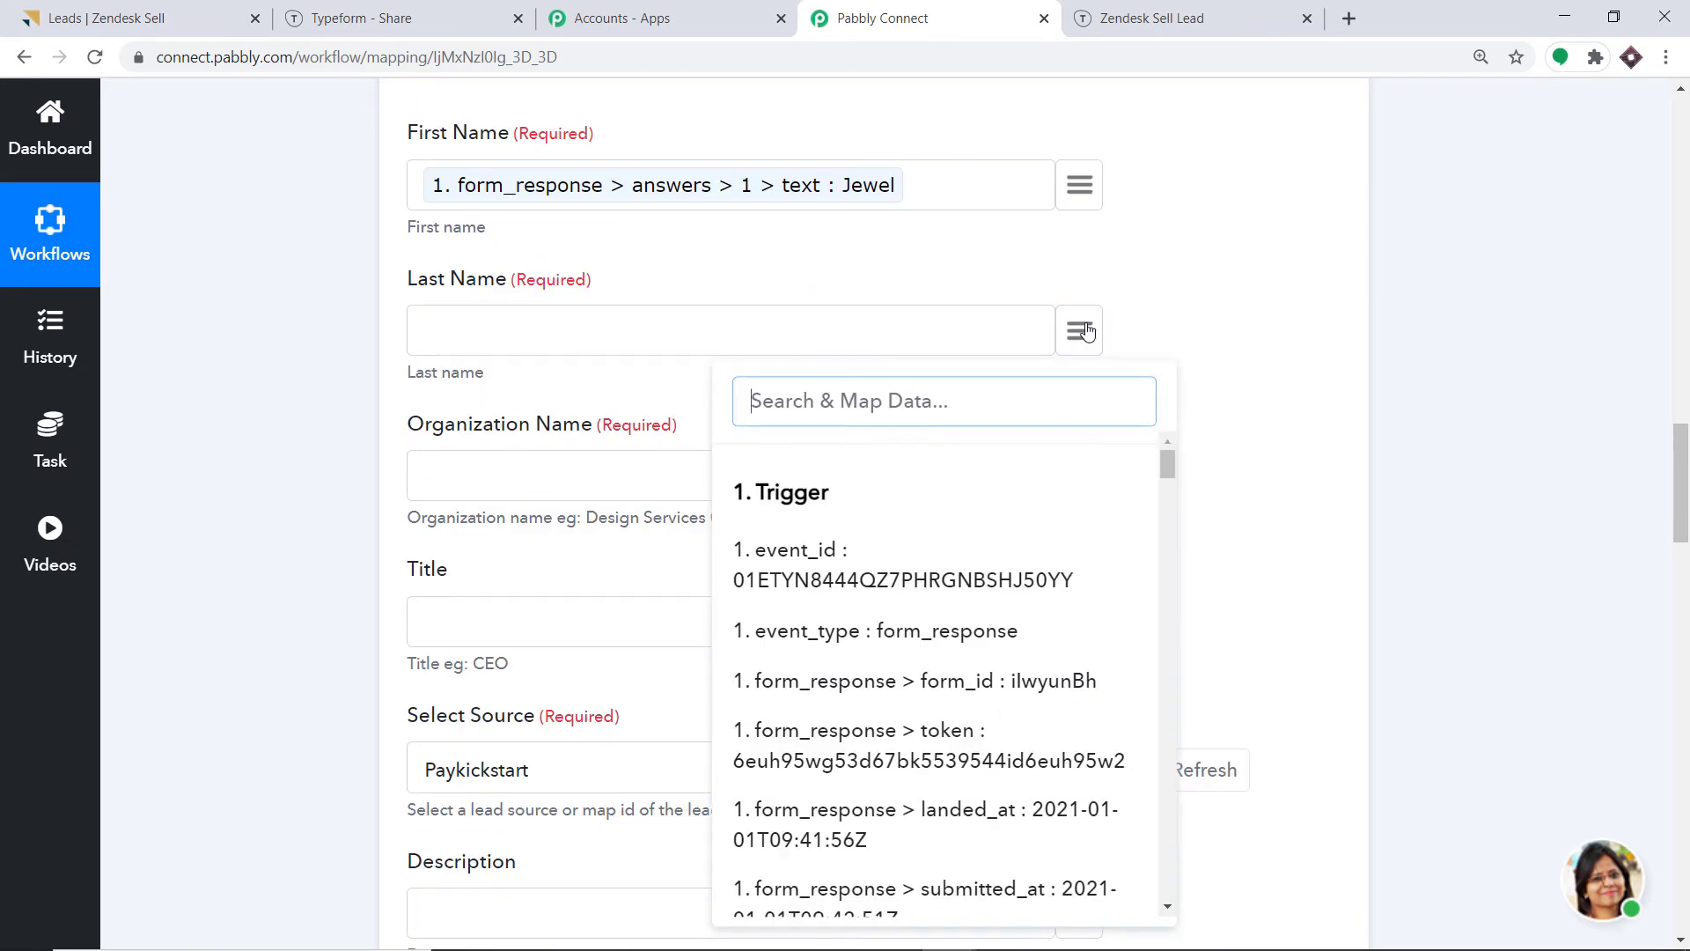
text(last)
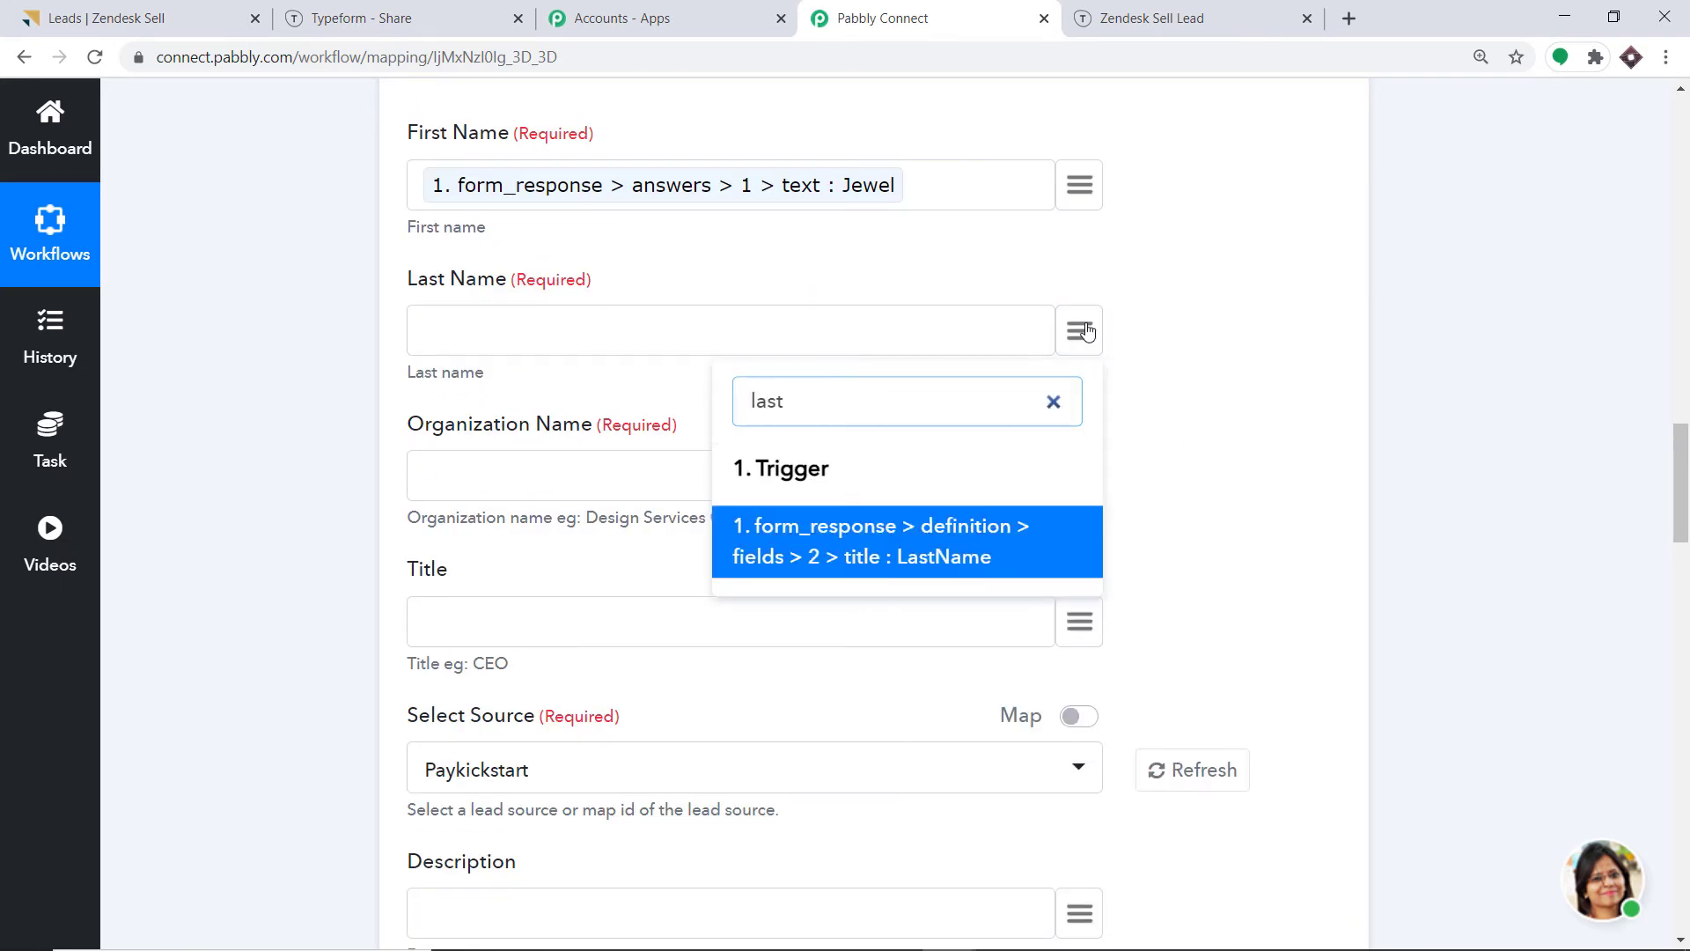
key(BackSpace)
key(BackSpace)
key(BackSpace)
text(th)
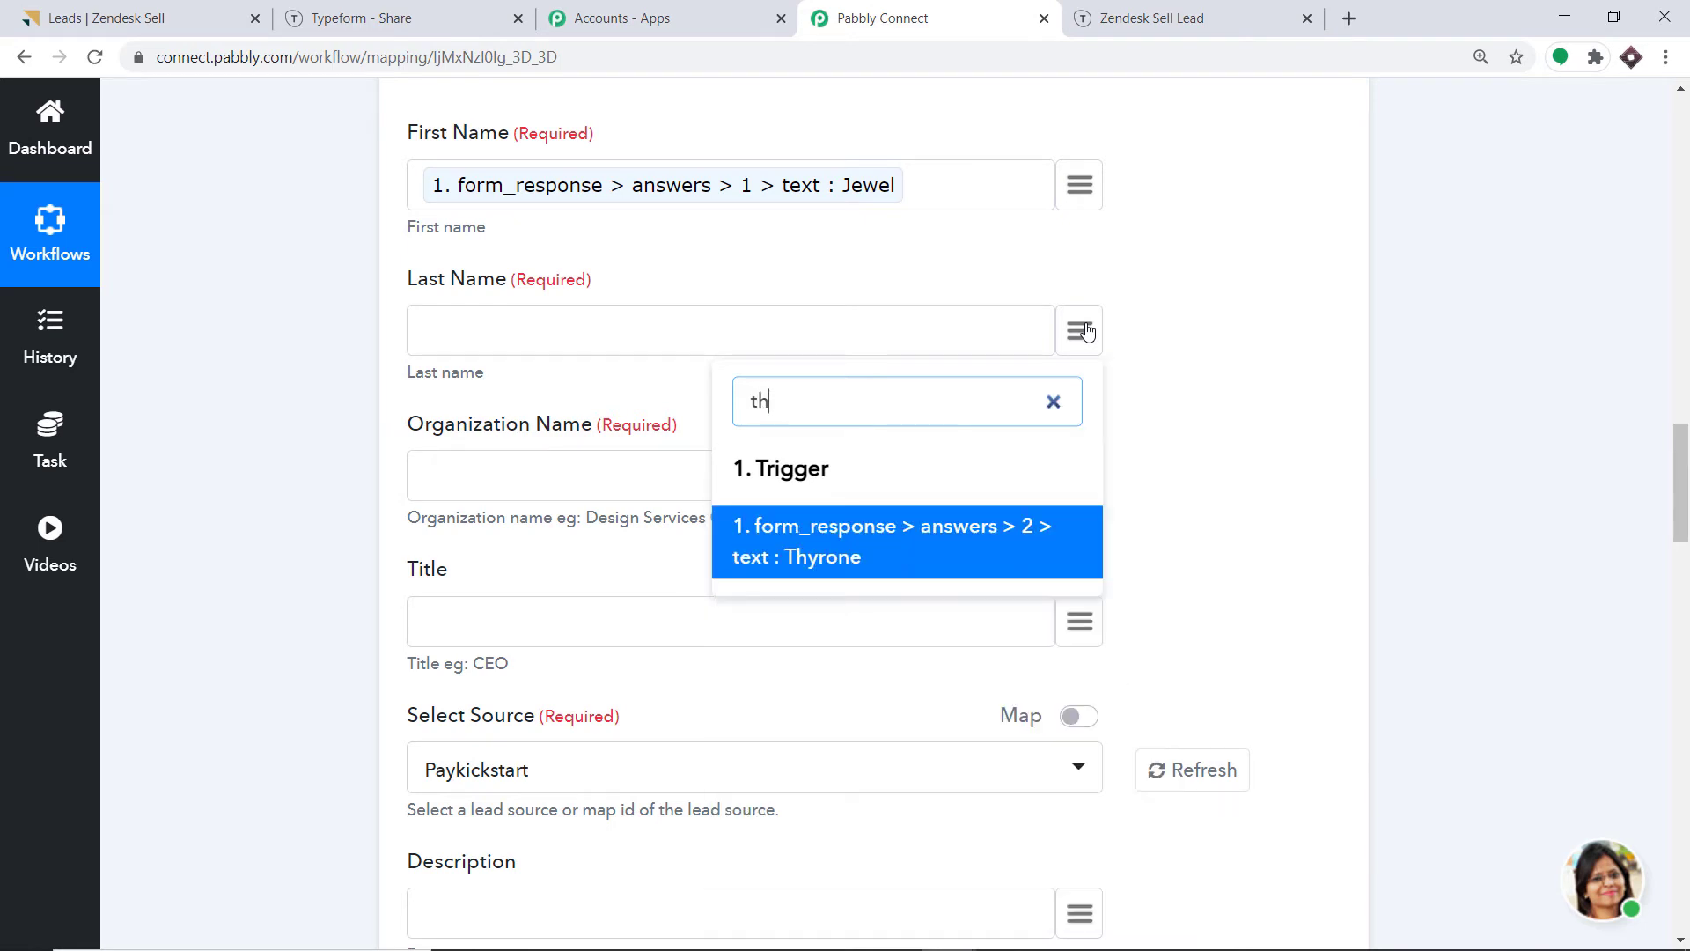
click(860, 551)
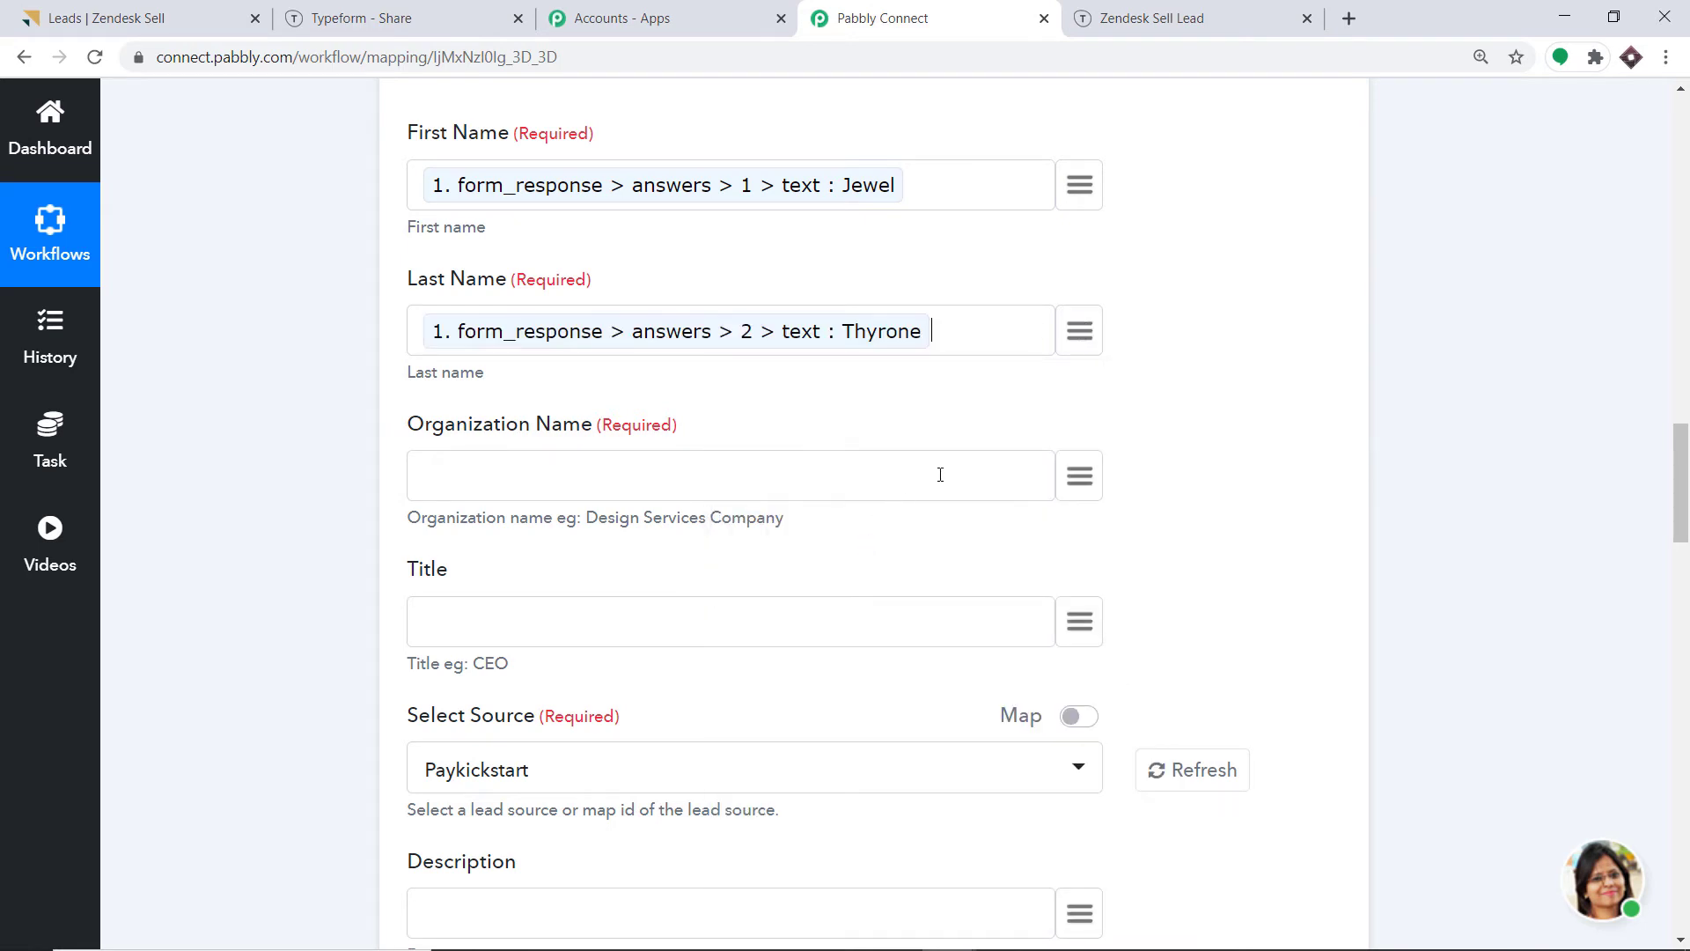
click(1081, 478)
text(space)
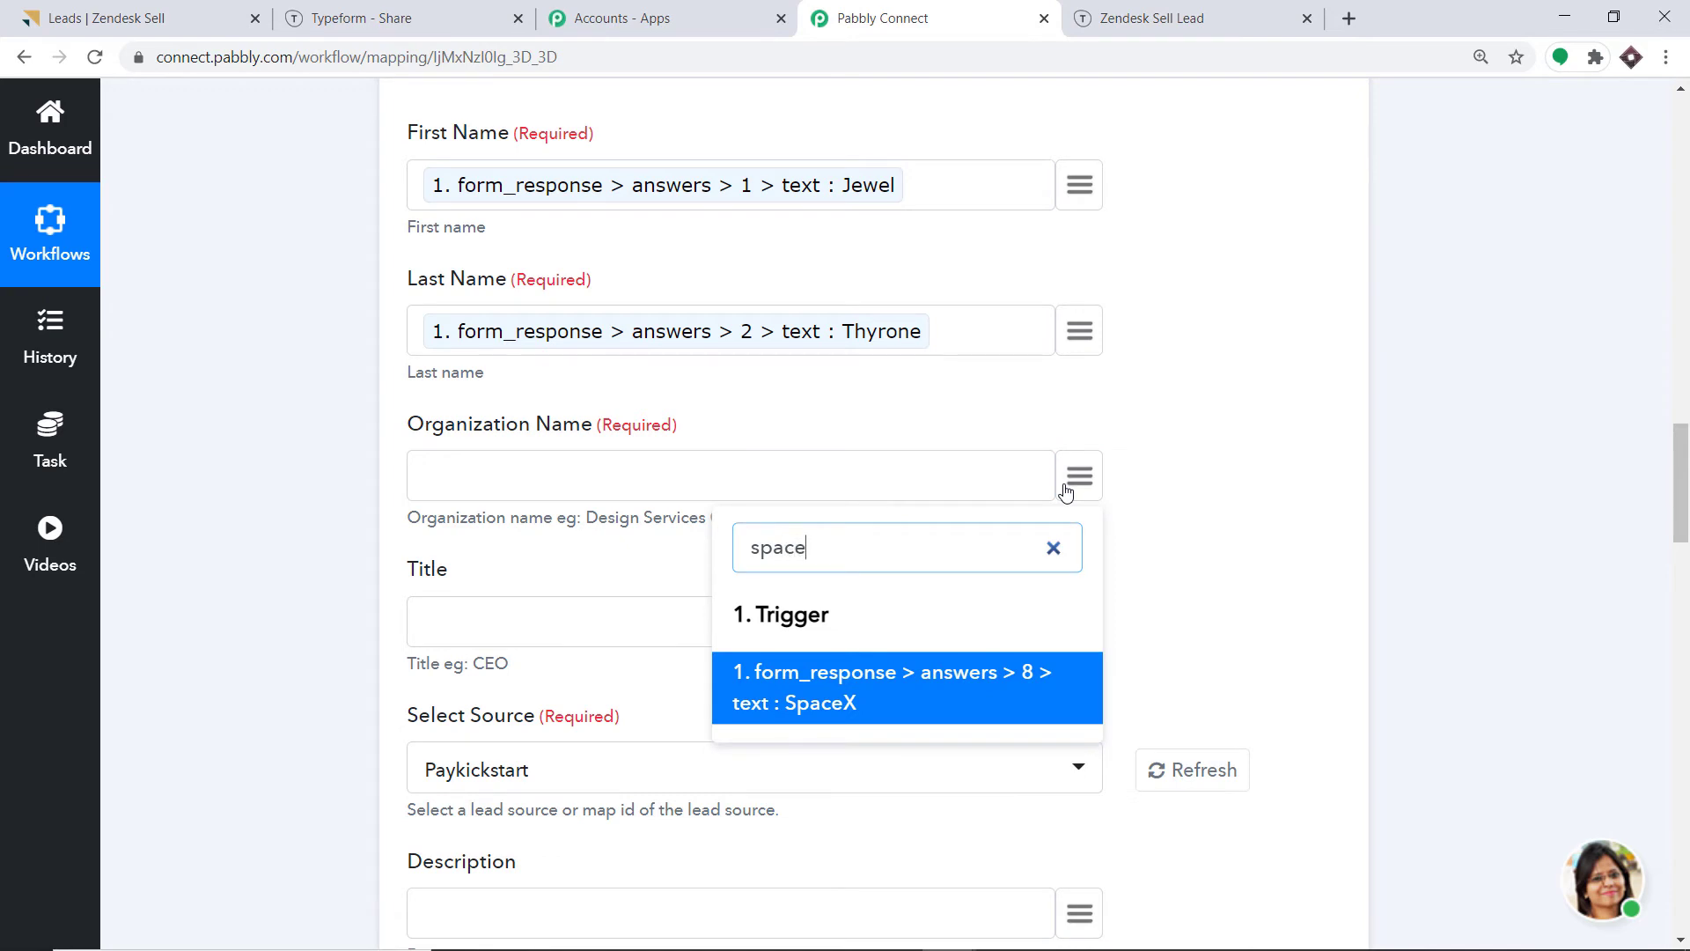
click(905, 683)
Review the Select Source lead source options, then go to the Zendesk Sell leads list.
scroll(580, 368, down, 3)
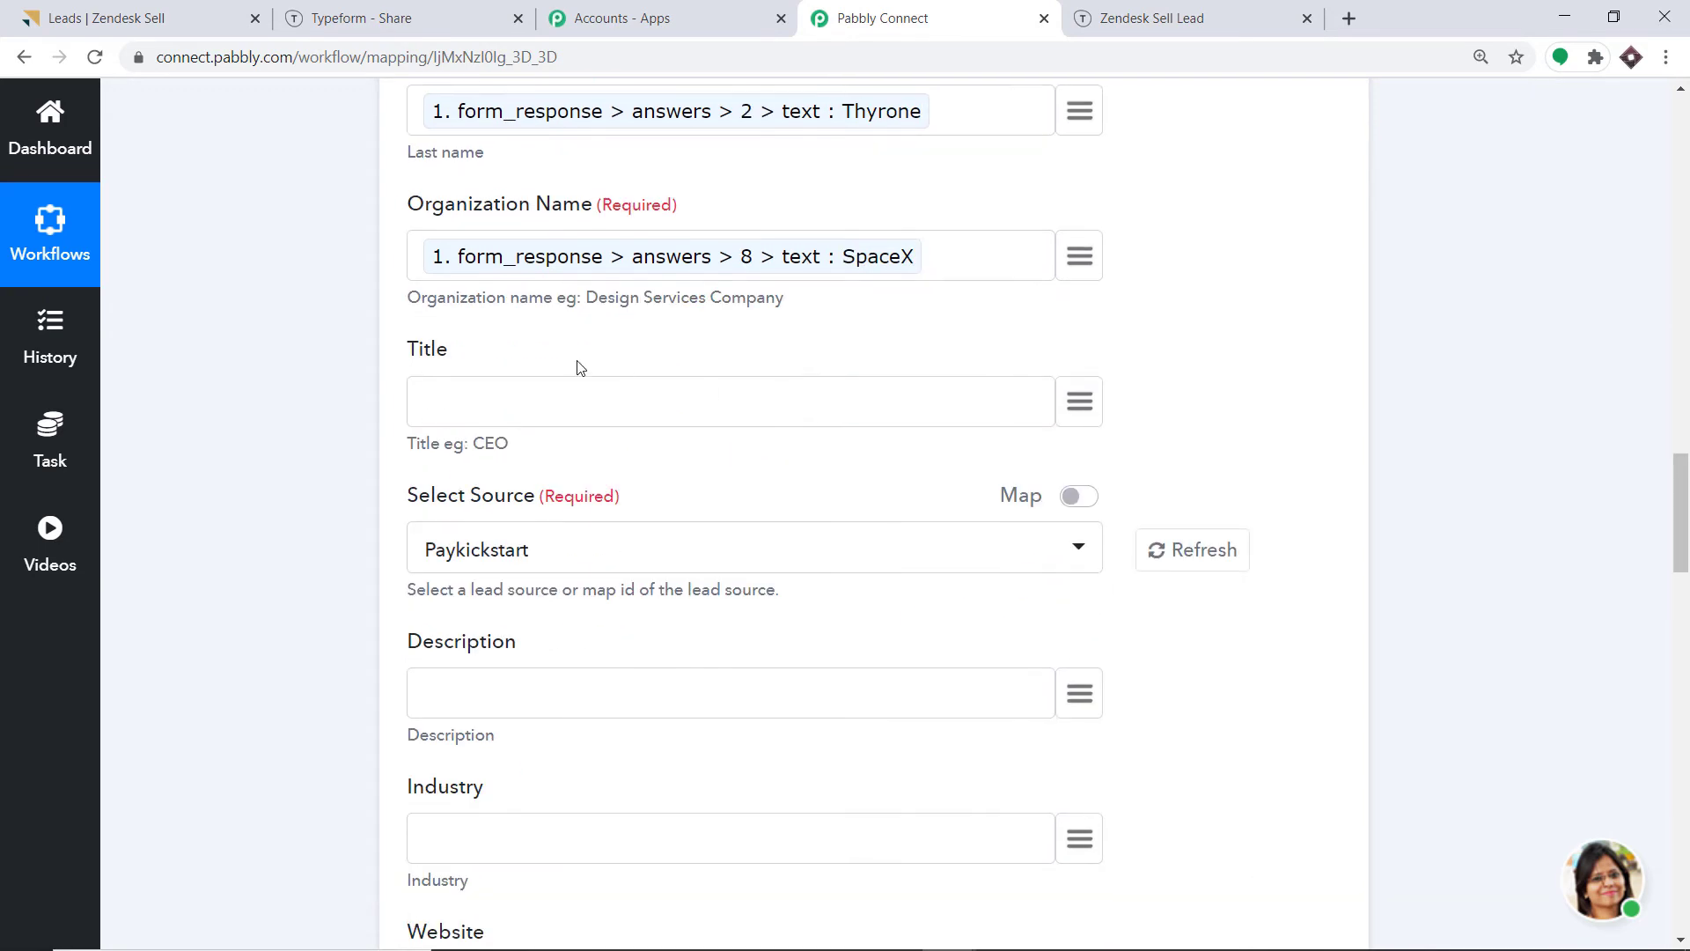
scroll(461, 434, down, 3)
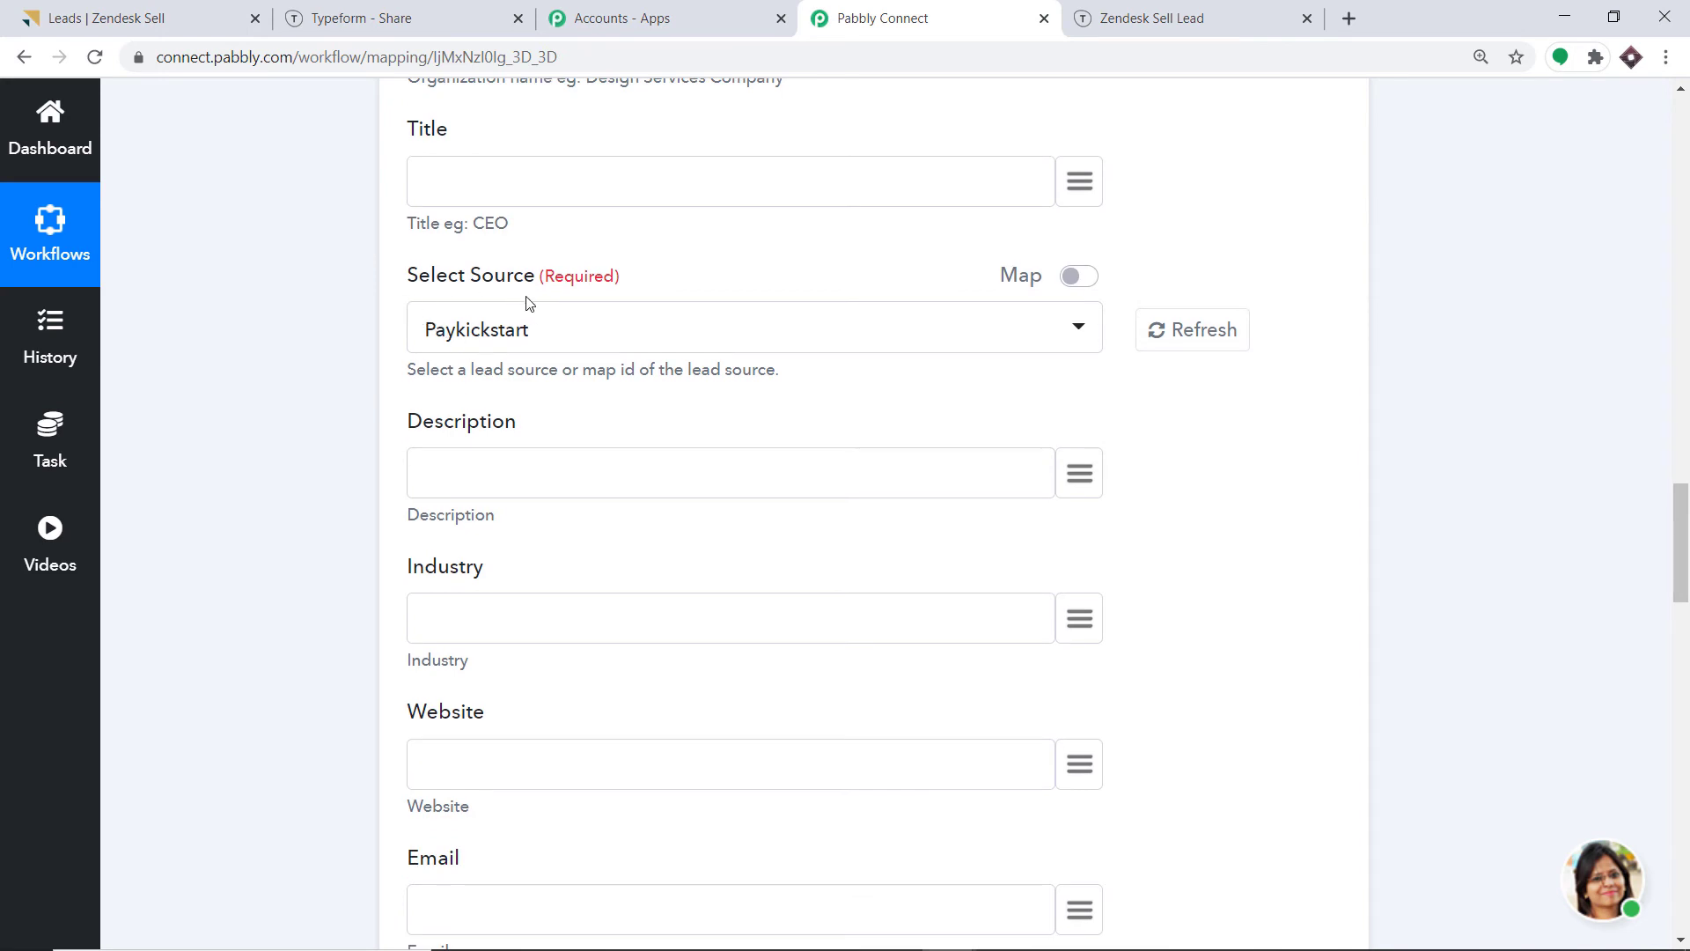
click(562, 333)
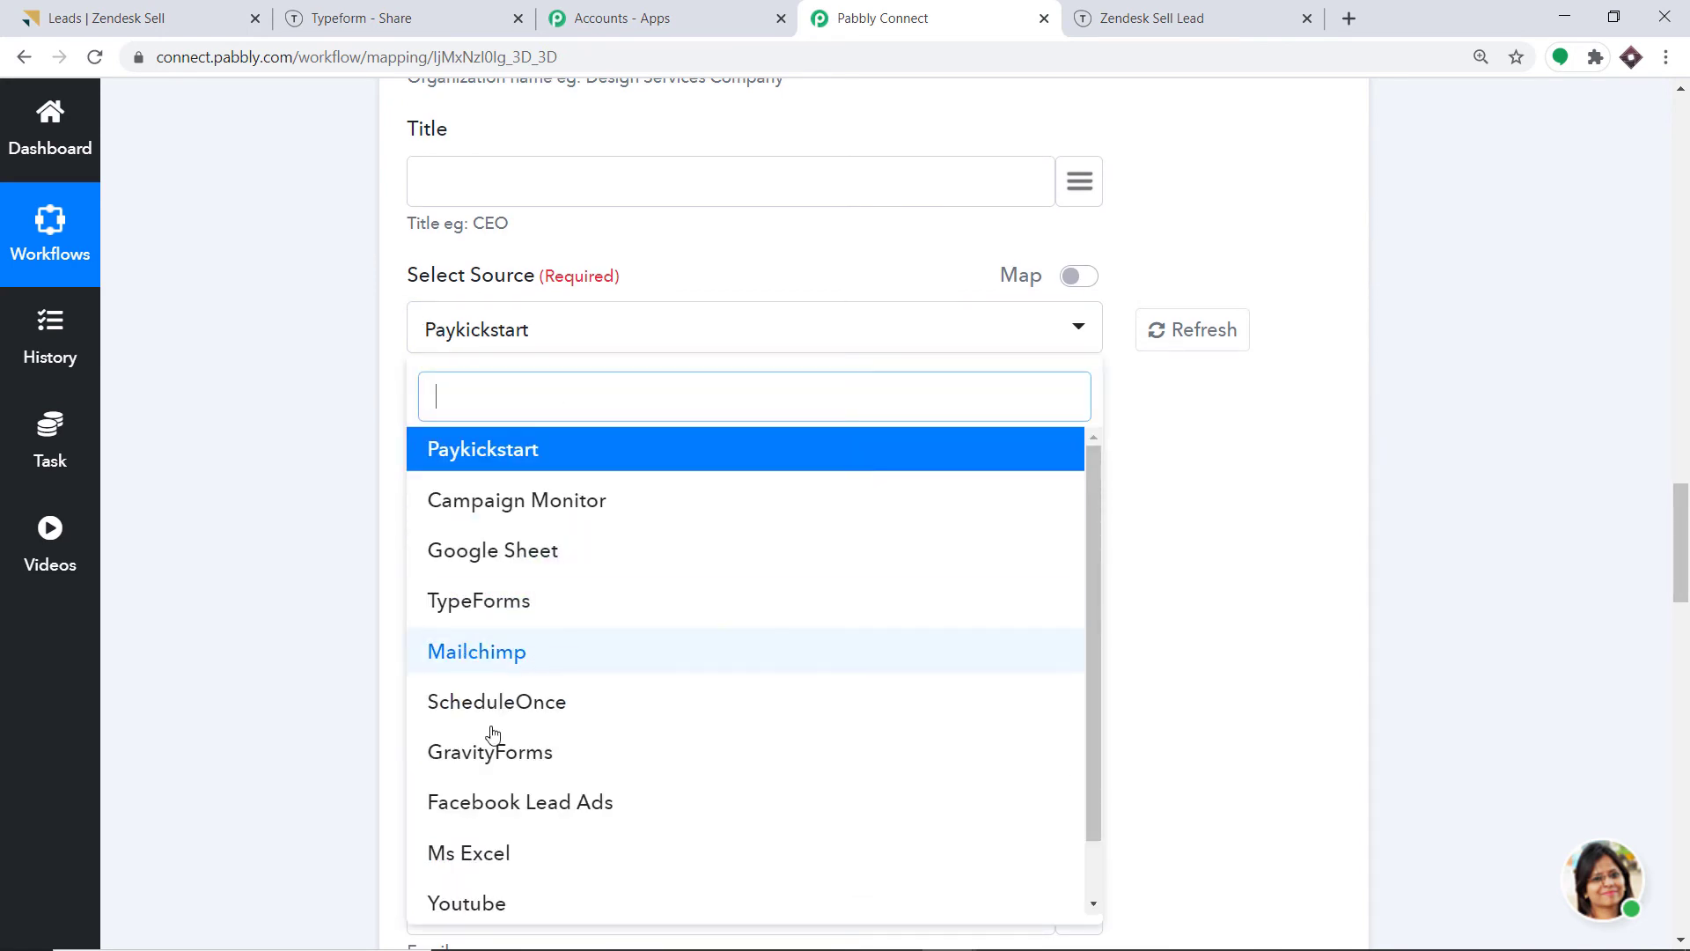
scroll(581, 638, down, 1)
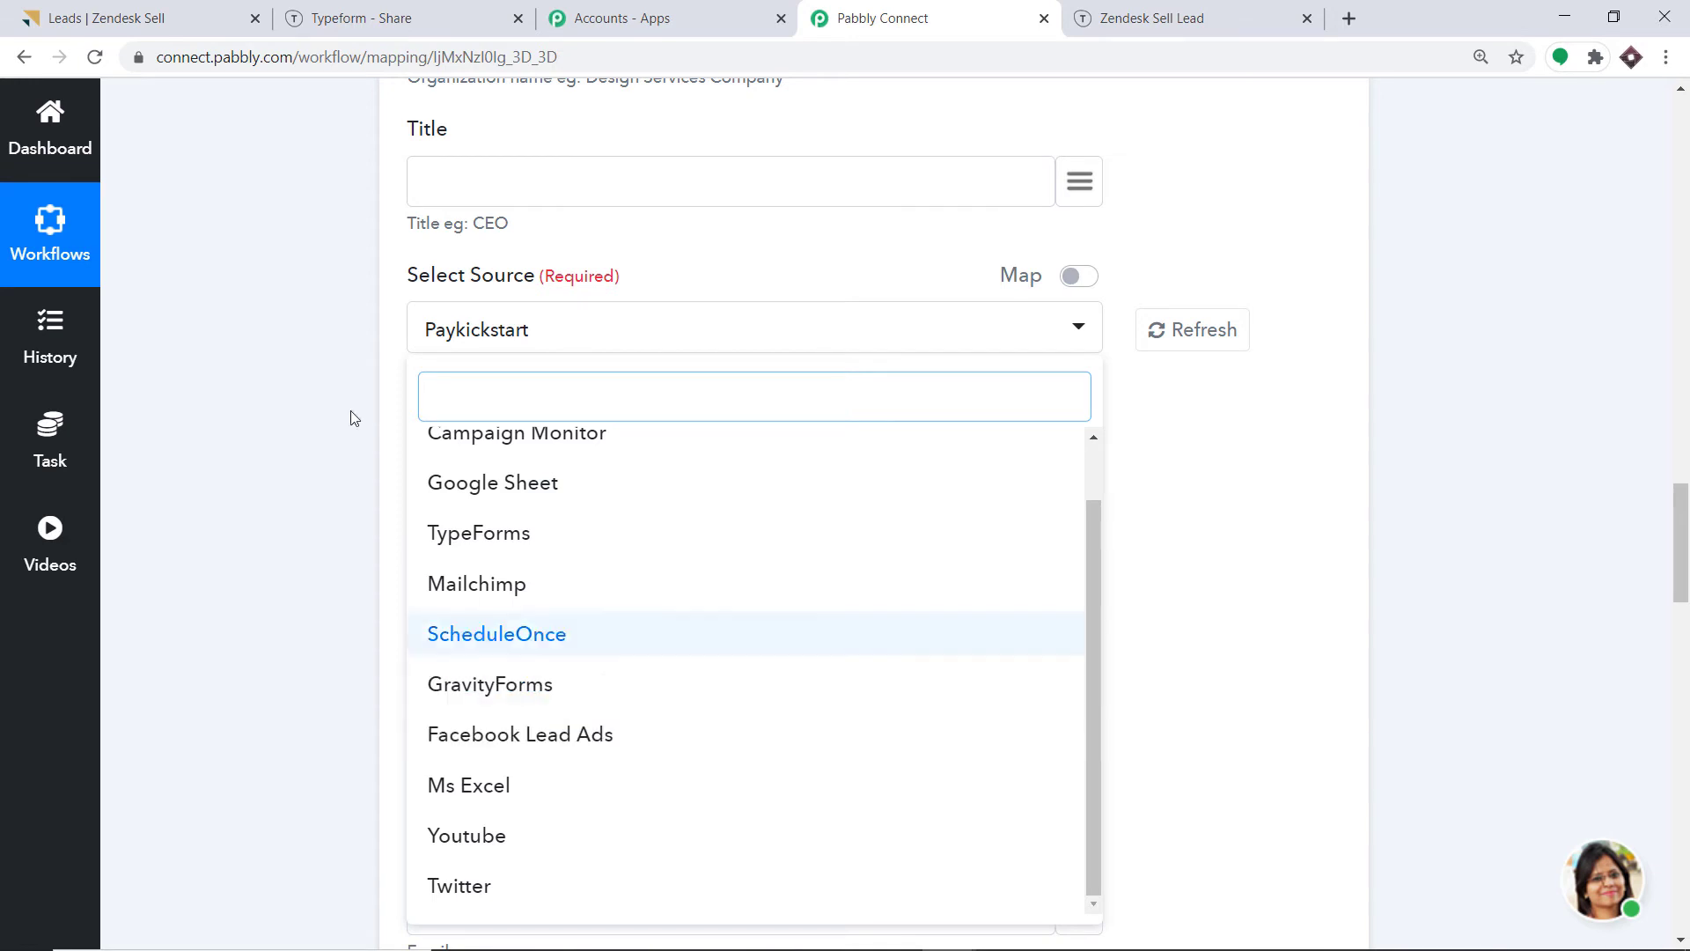
click(186, 9)
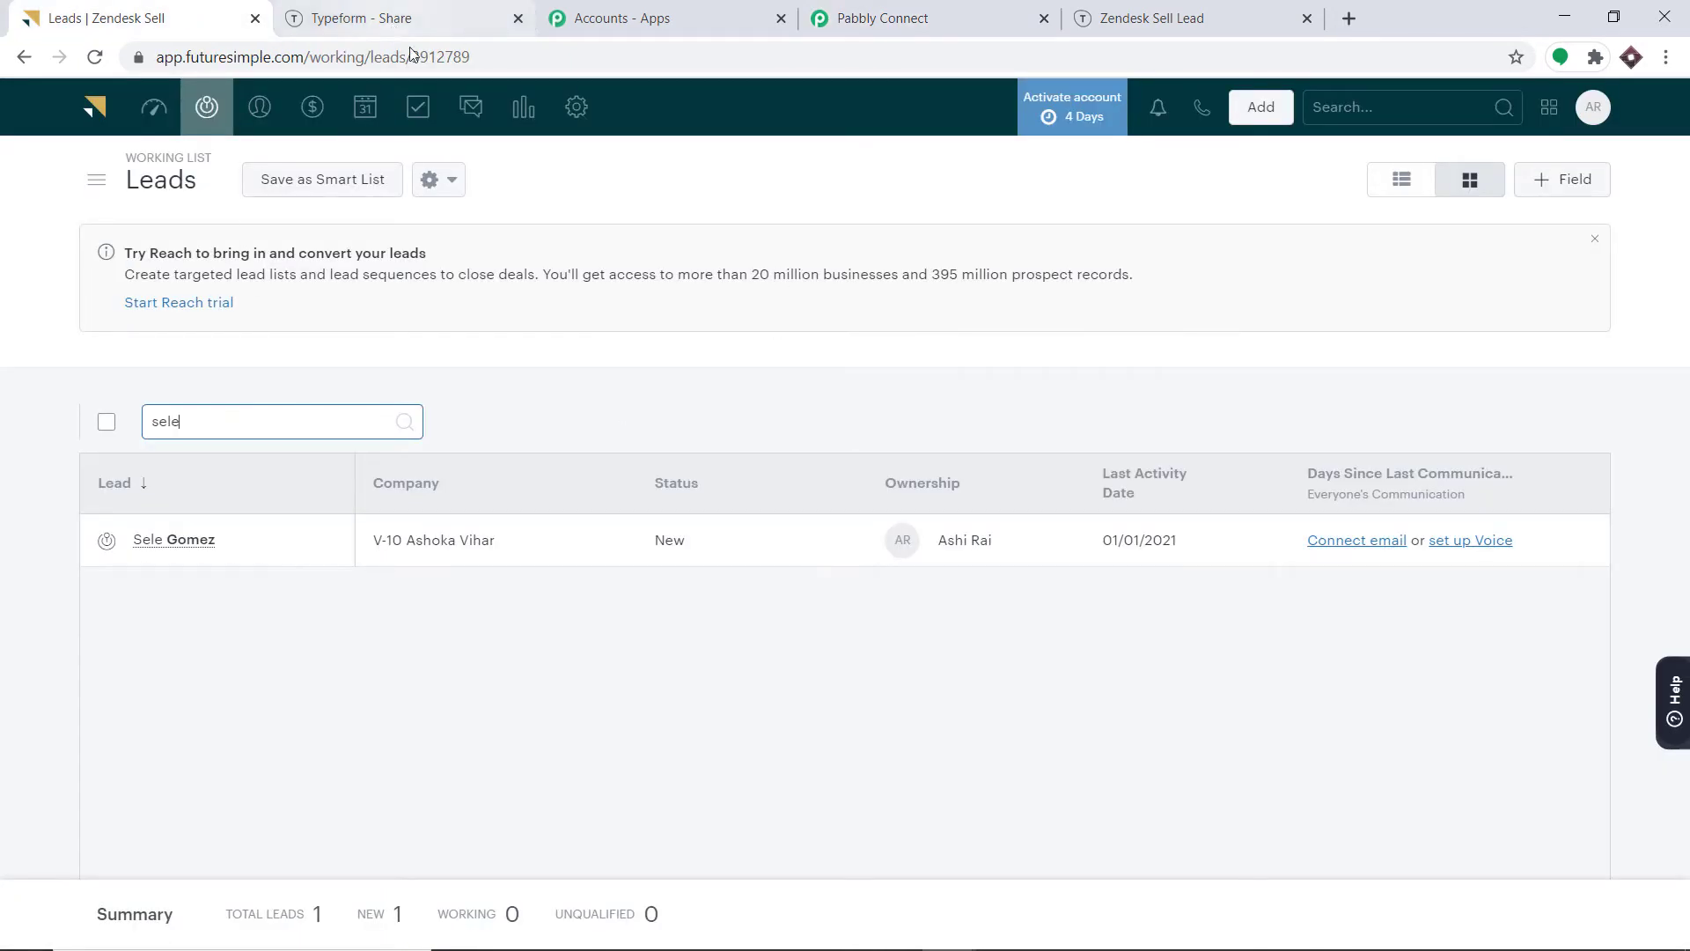
Open the Lead Sources list in Zendesk Sell's lead customization settings.
click(566, 109)
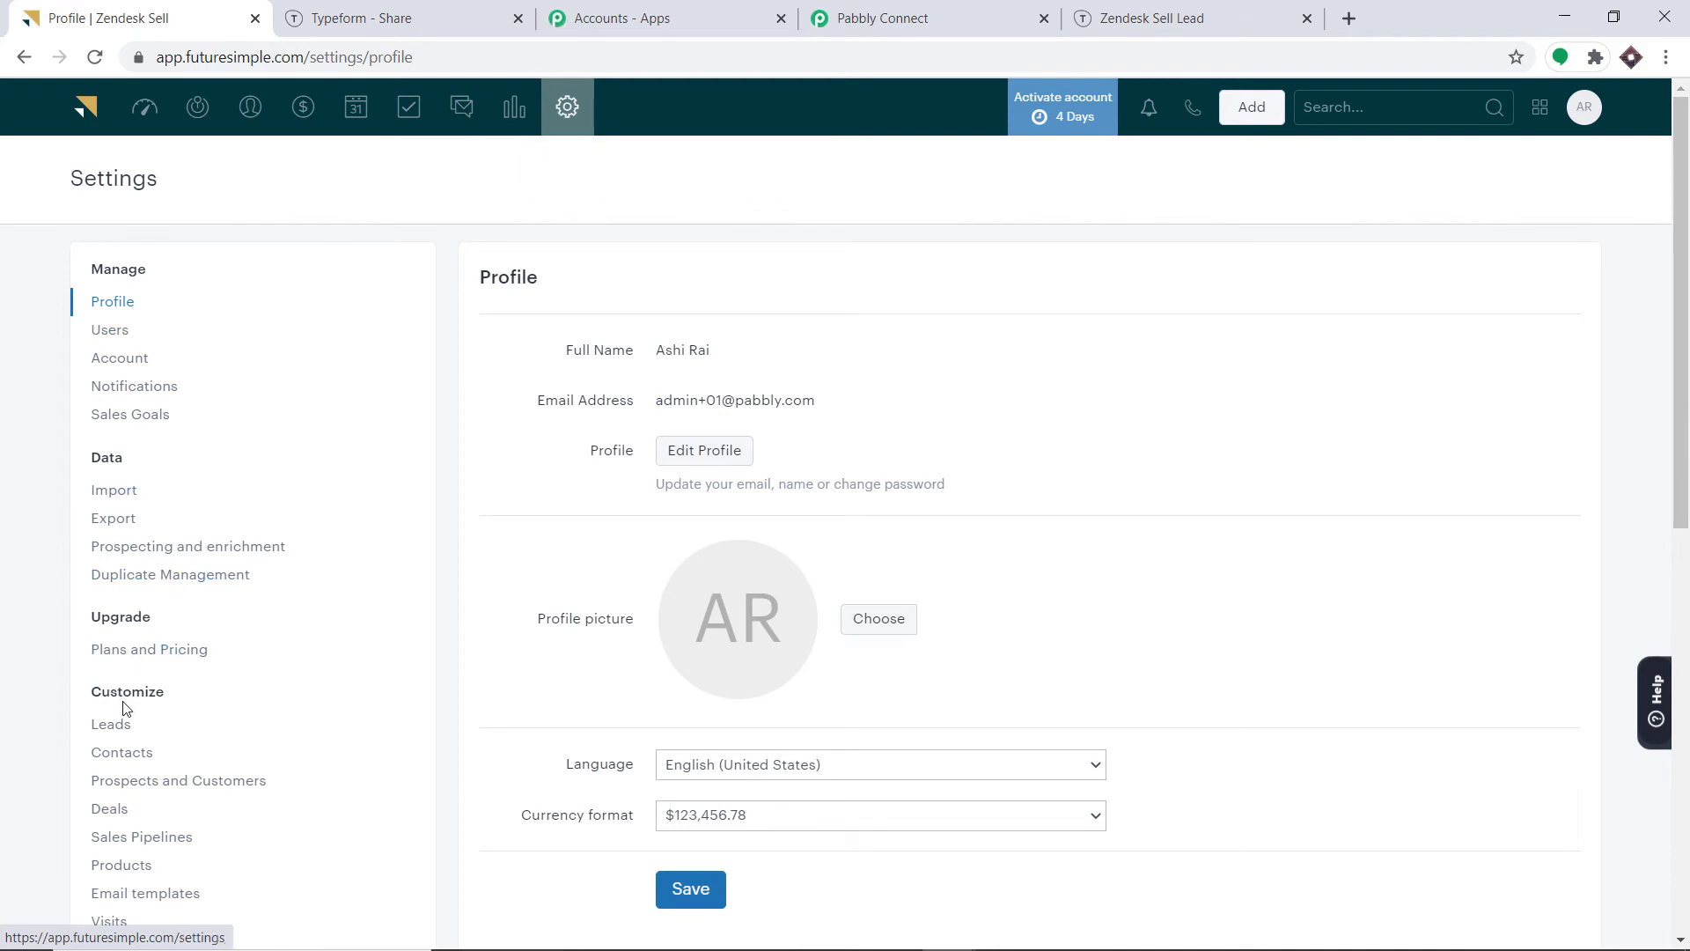
click(115, 727)
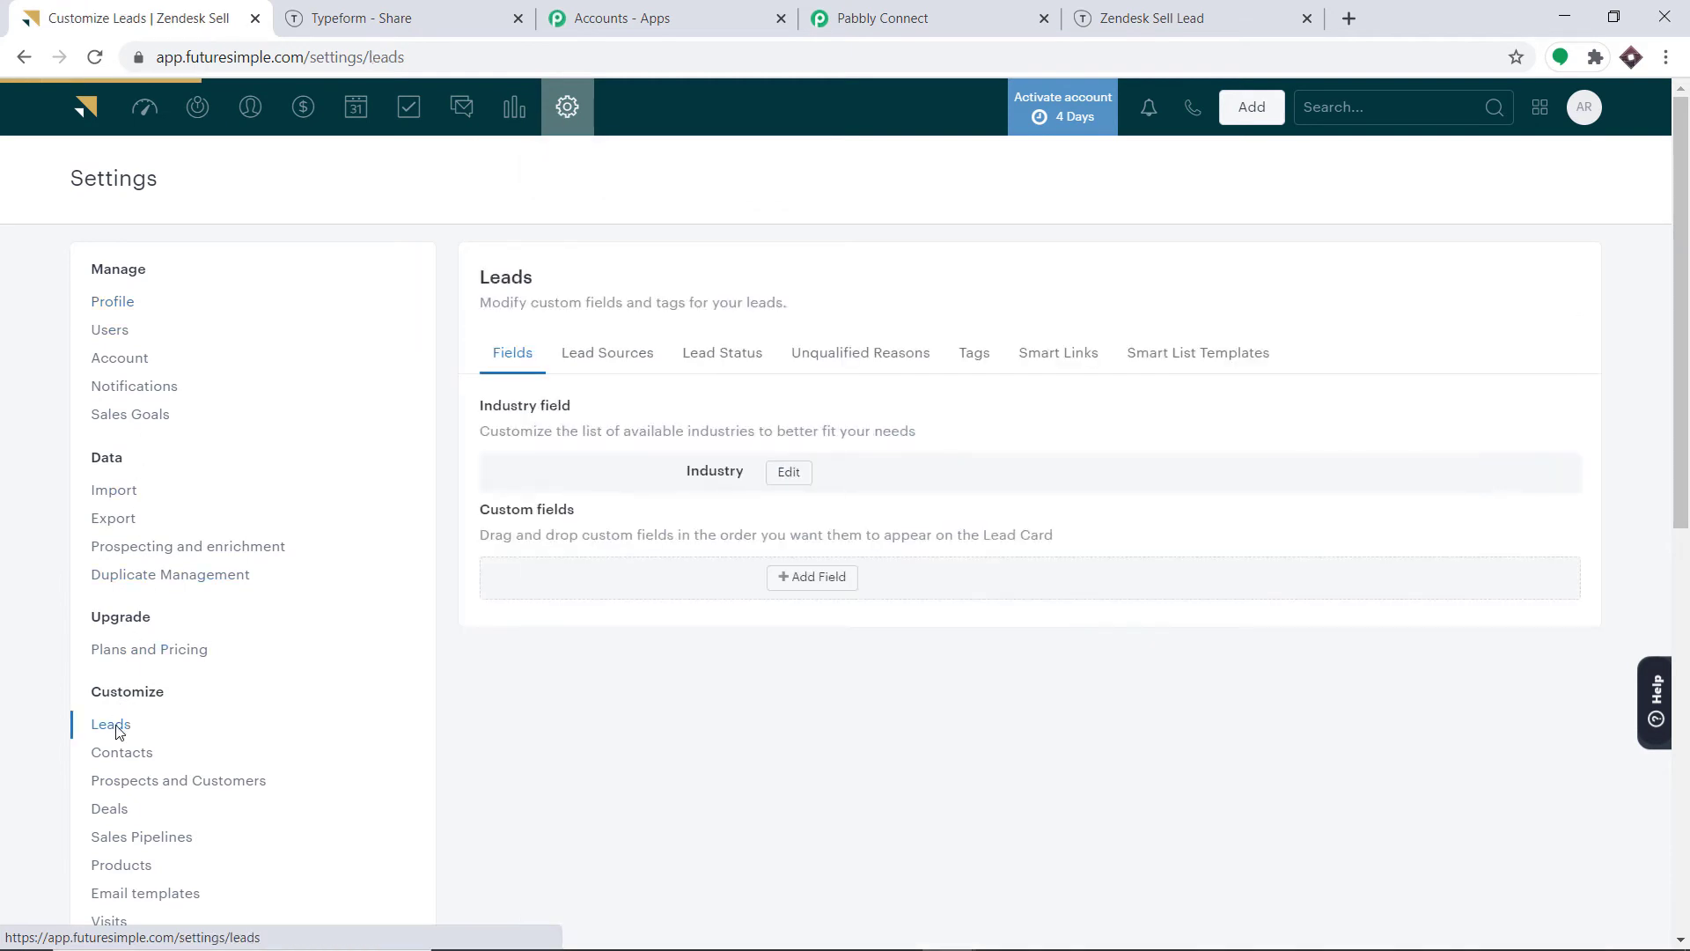
click(614, 355)
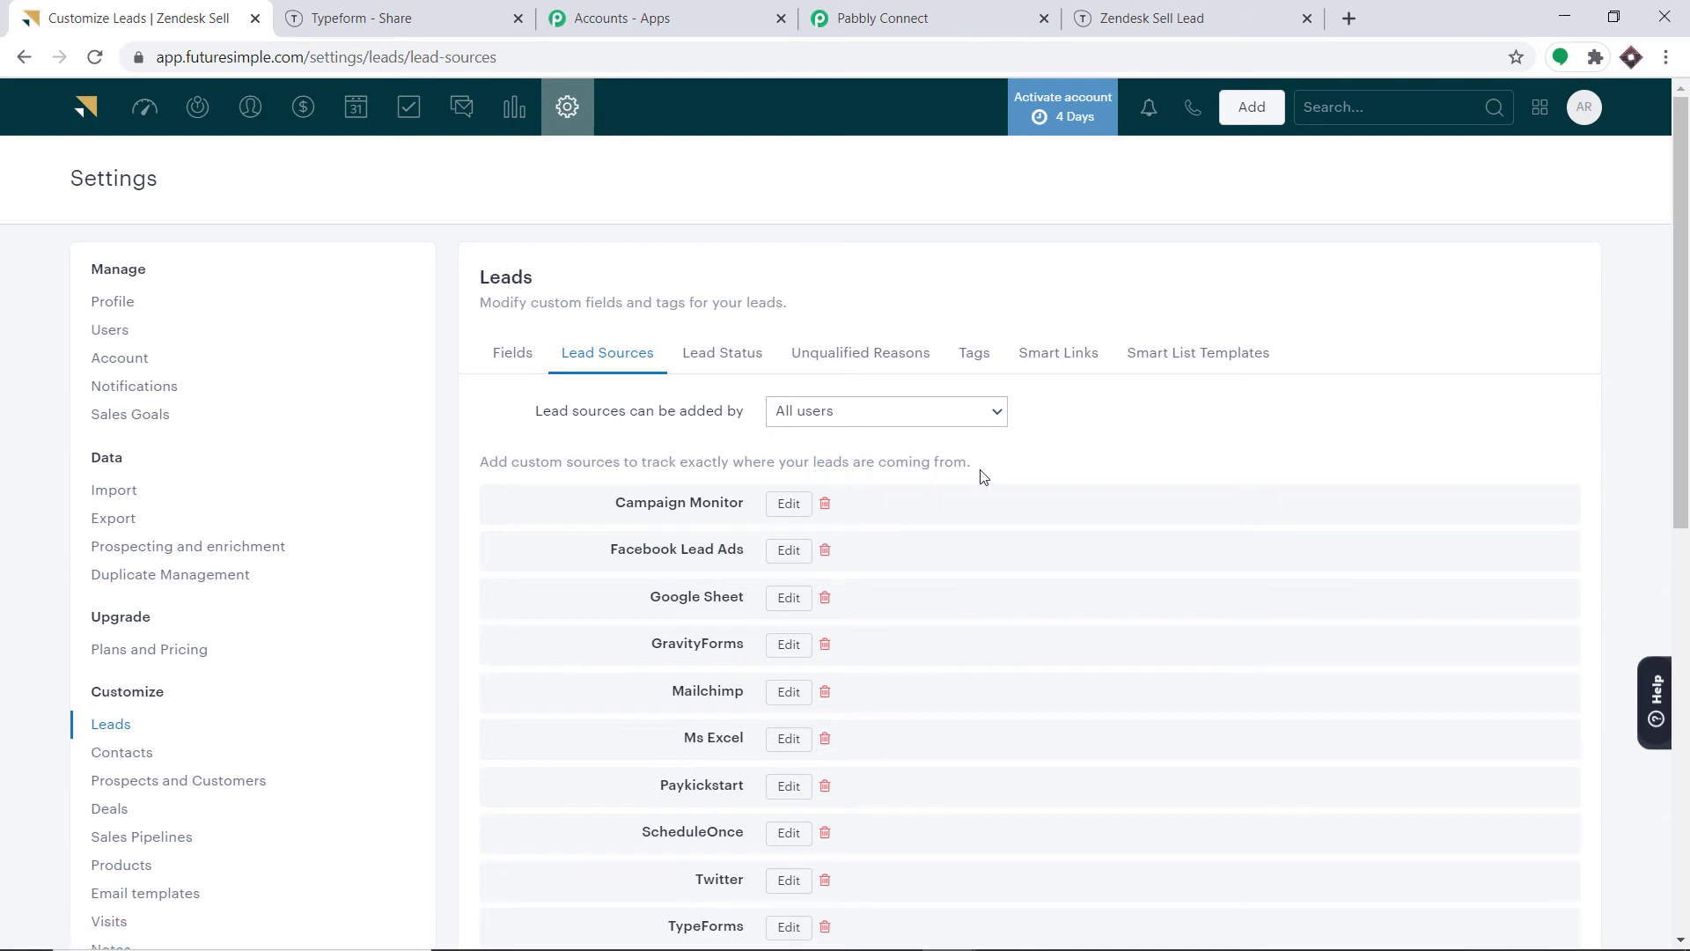
scroll(984, 476, down, 9)
scroll(869, 480, up, 3)
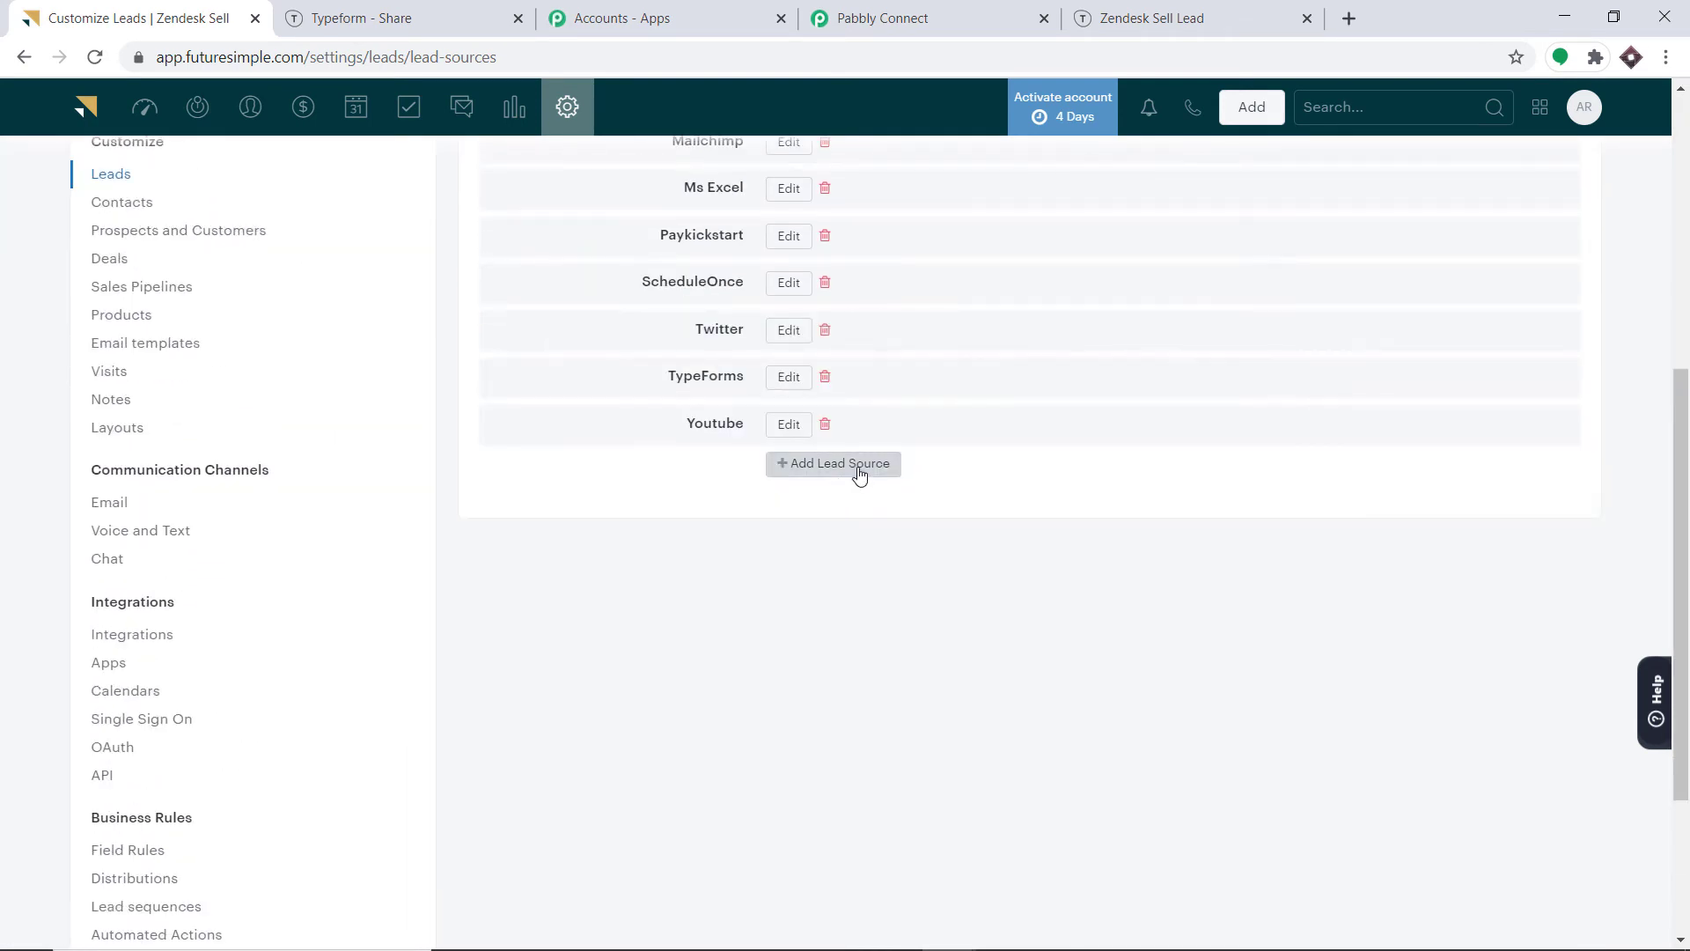
scroll(859, 475, up, 4)
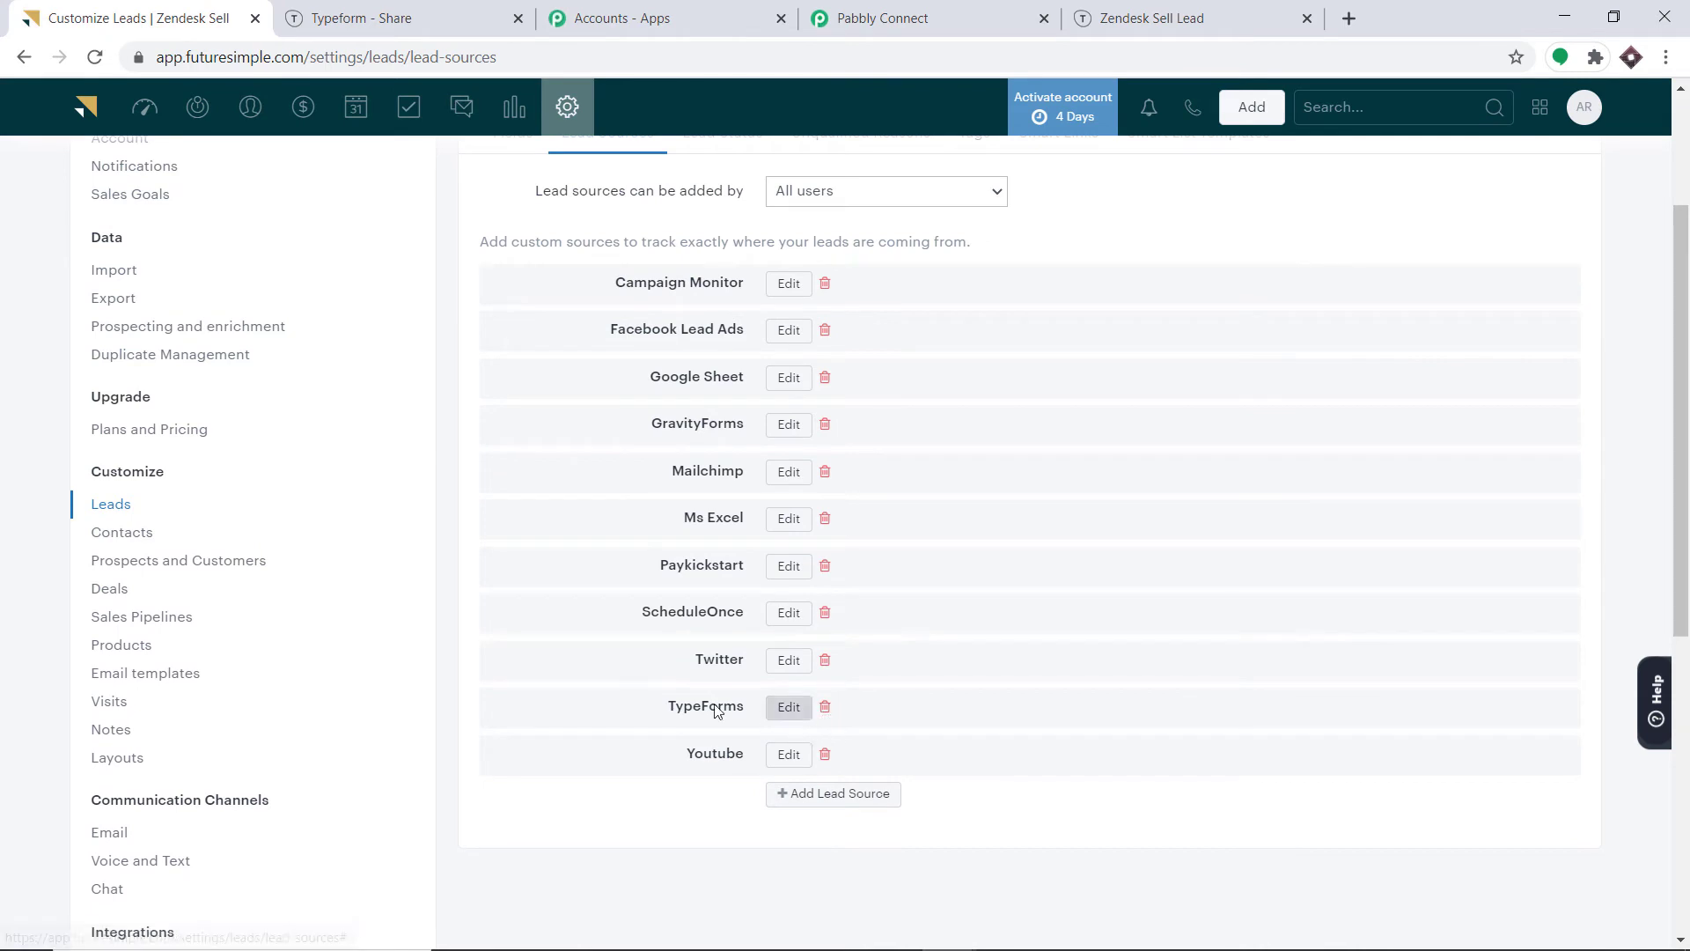
Add a new 'Google Forms' lead source, then return to the Pabbly Connect workflow.
click(819, 800)
scroll(836, 750, down, 4)
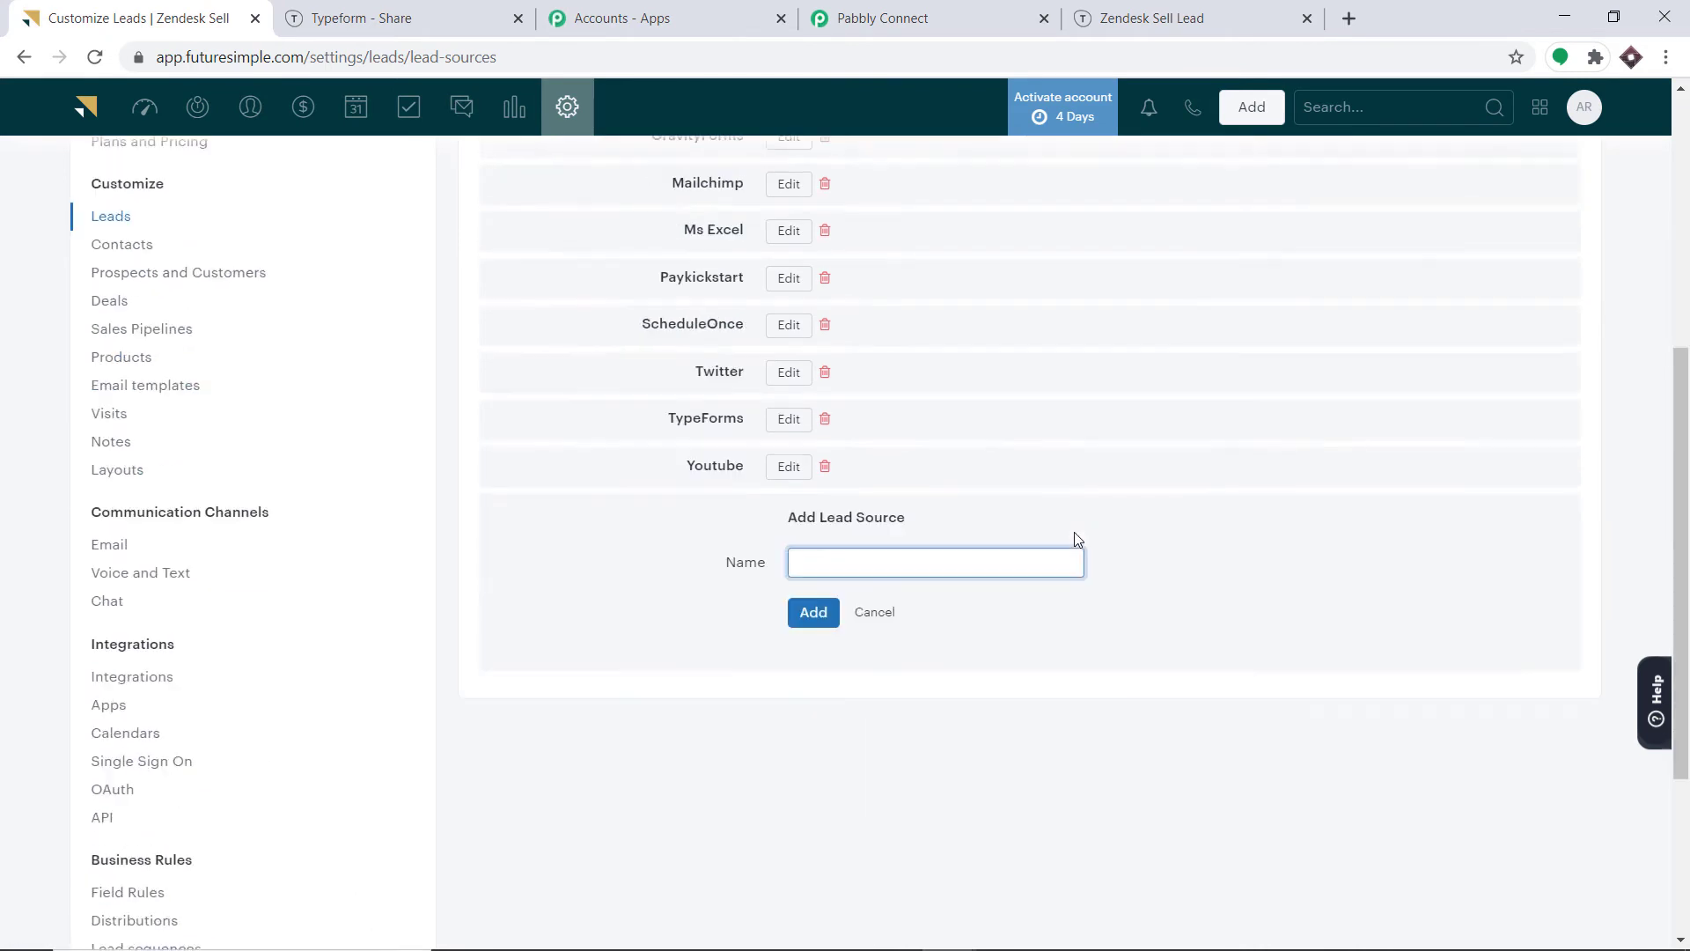
click(900, 529)
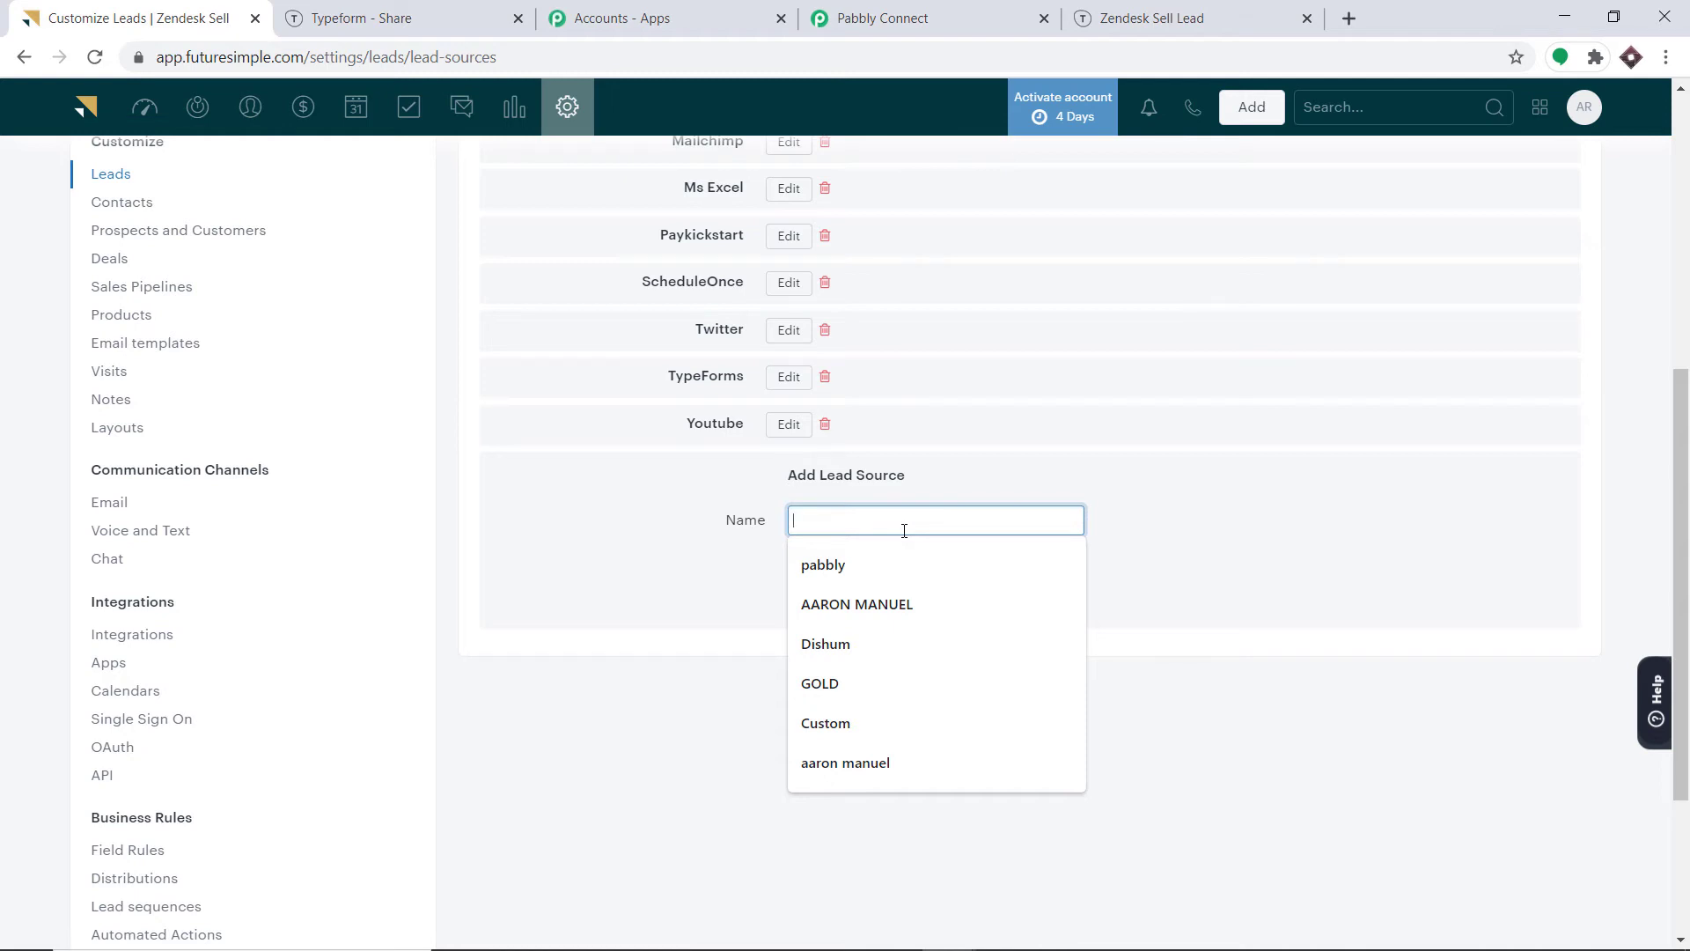
text(Google Forms)
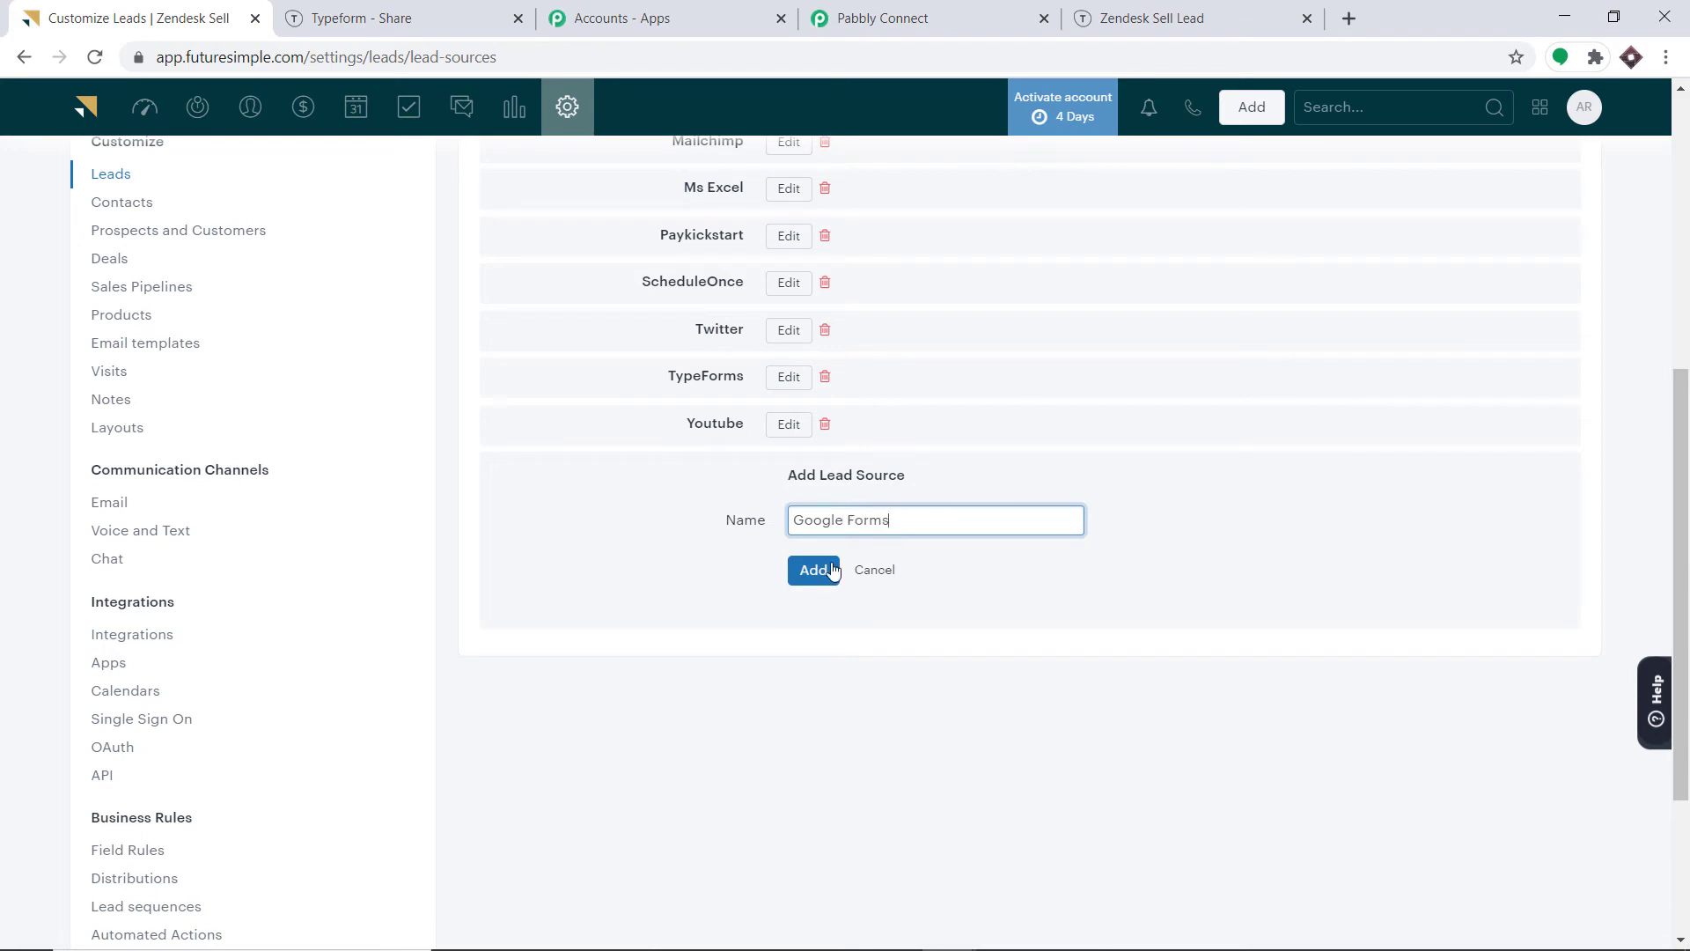
click(832, 571)
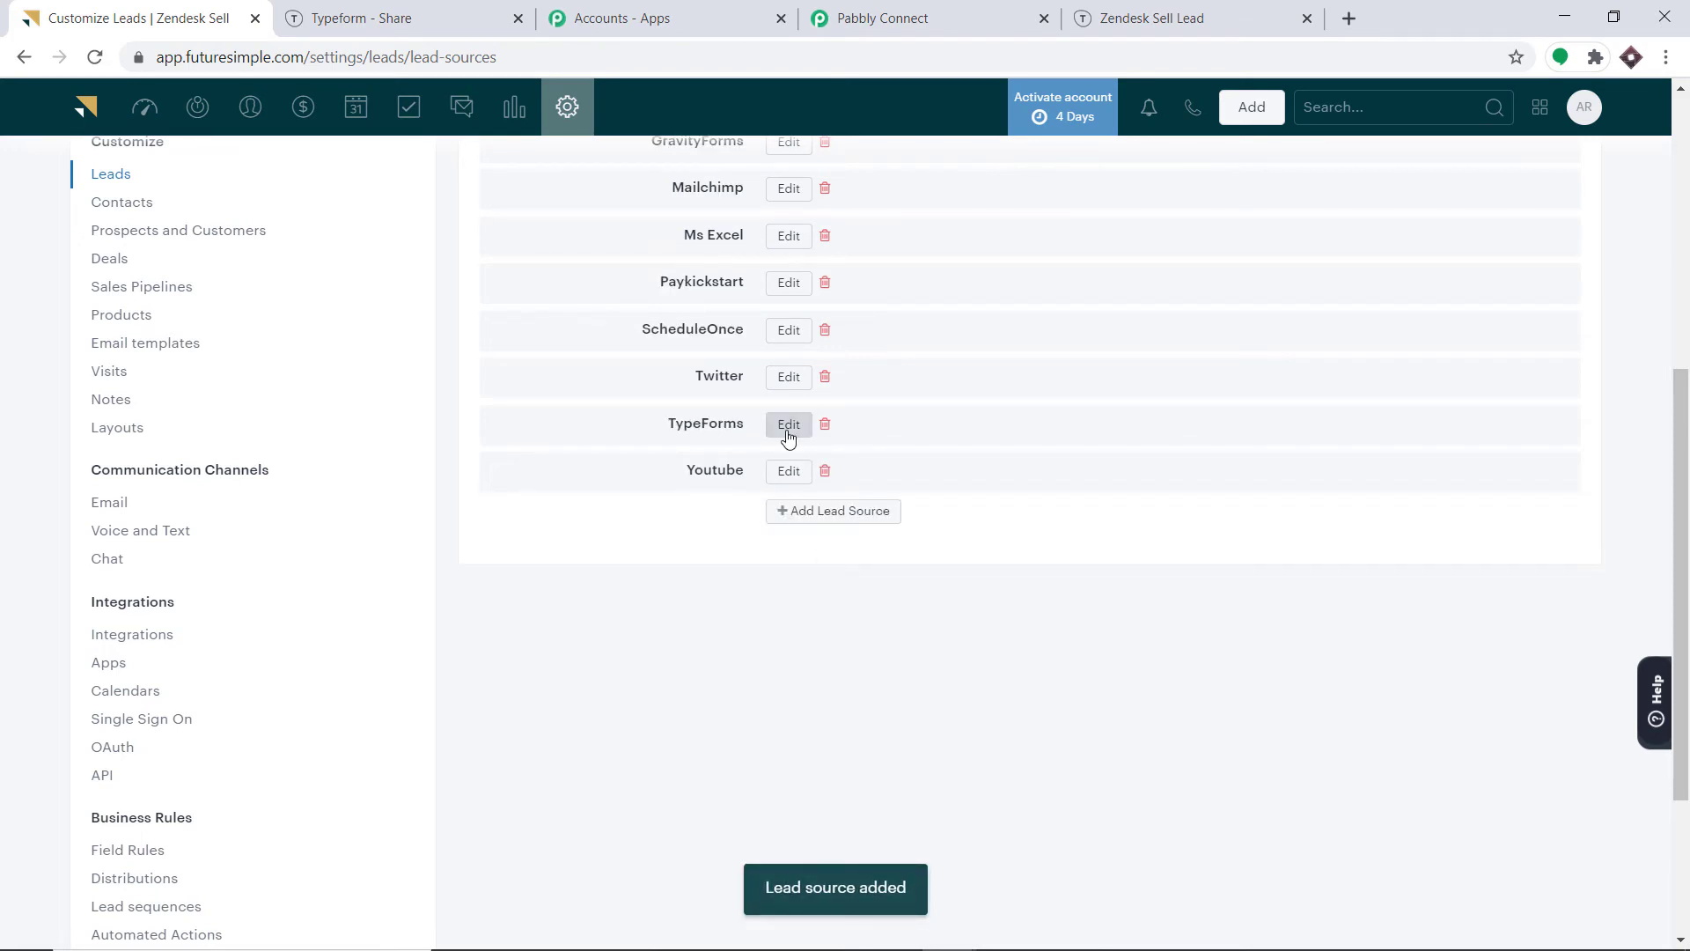
scroll(788, 436, up, 3)
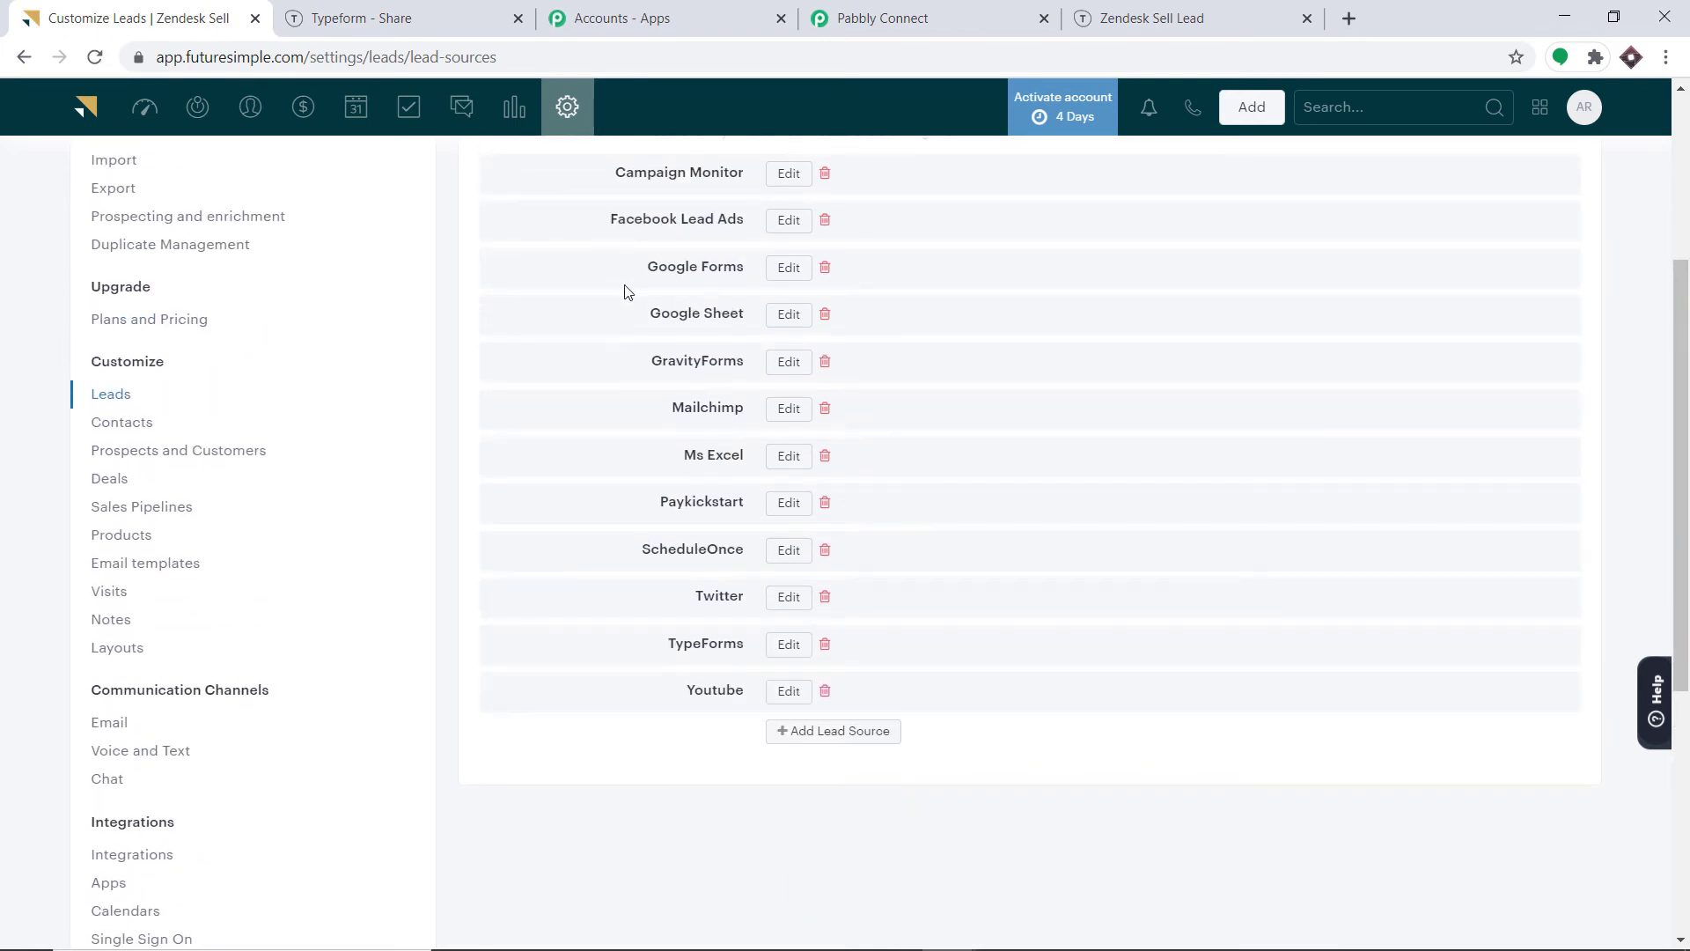
click(883, 17)
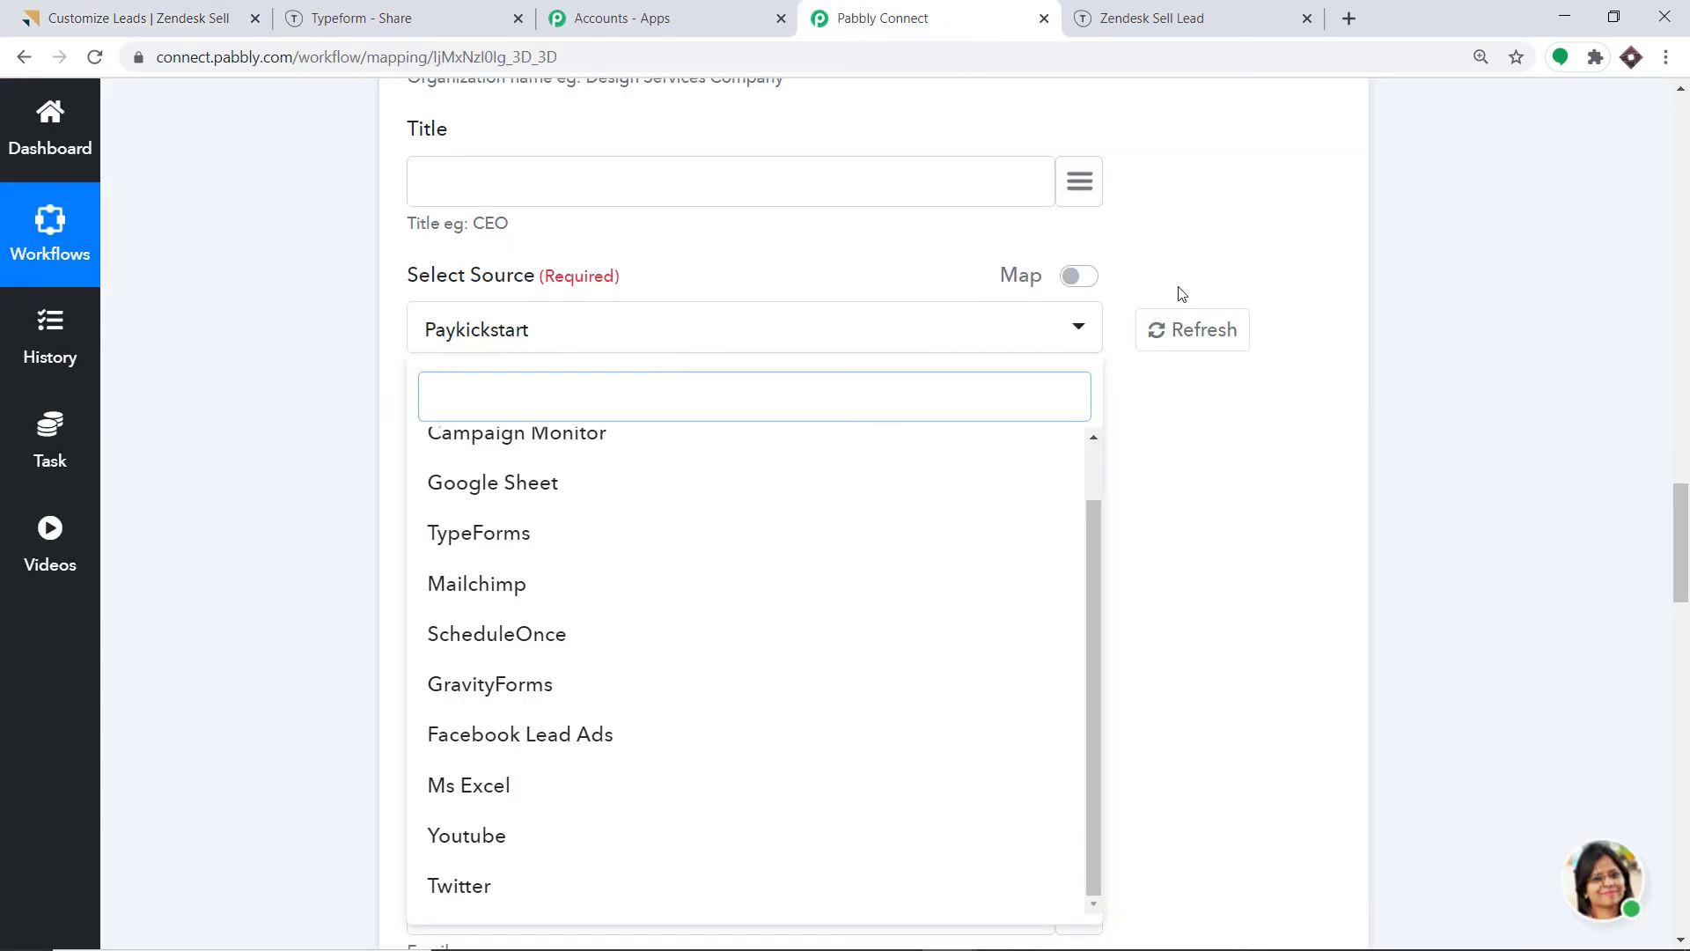
click(1191, 333)
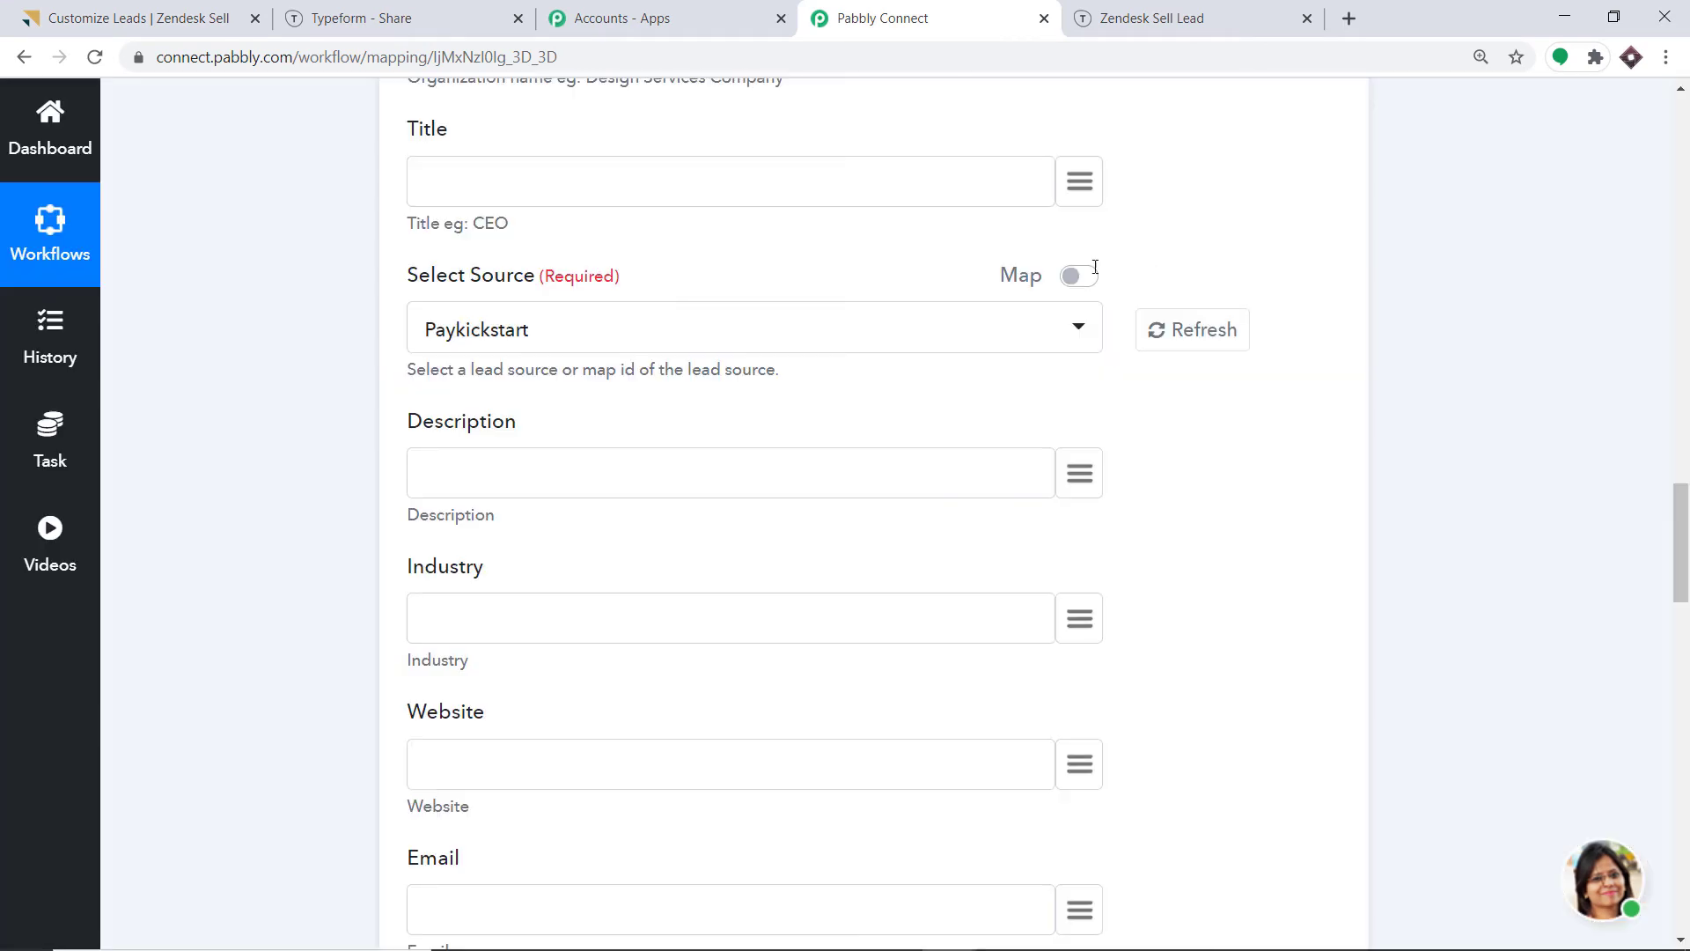
click(847, 340)
scroll(754, 528, down, 1)
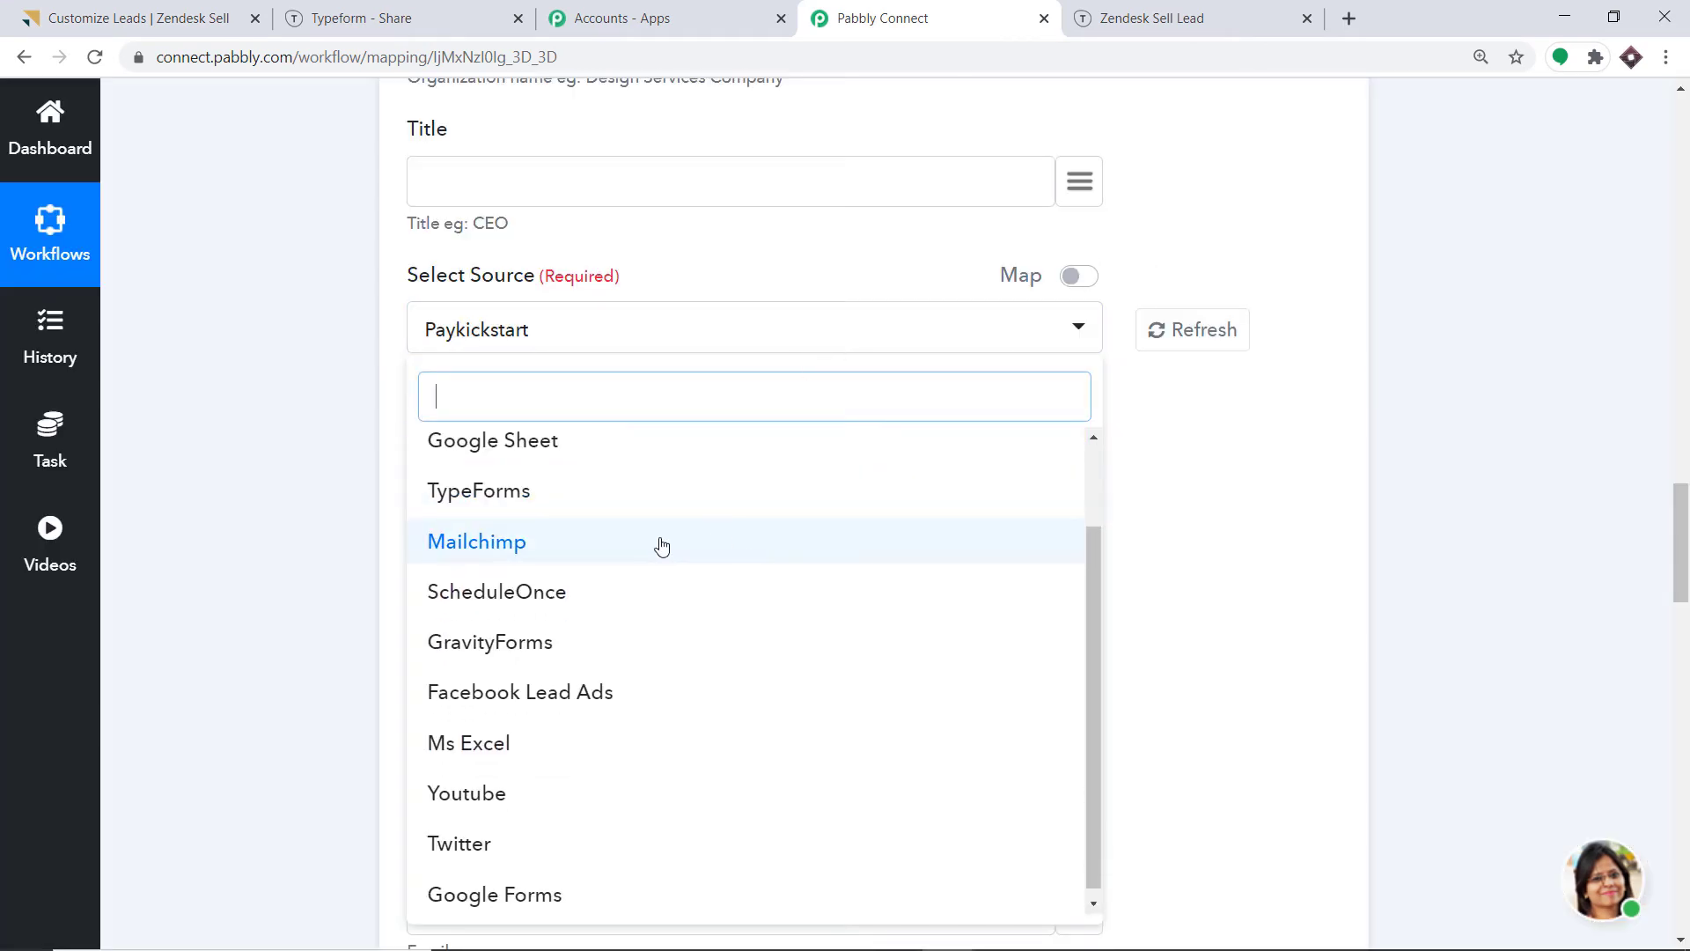
scroll(592, 536, up, 1)
scroll(572, 568, down, 1)
scroll(616, 670, down, 3)
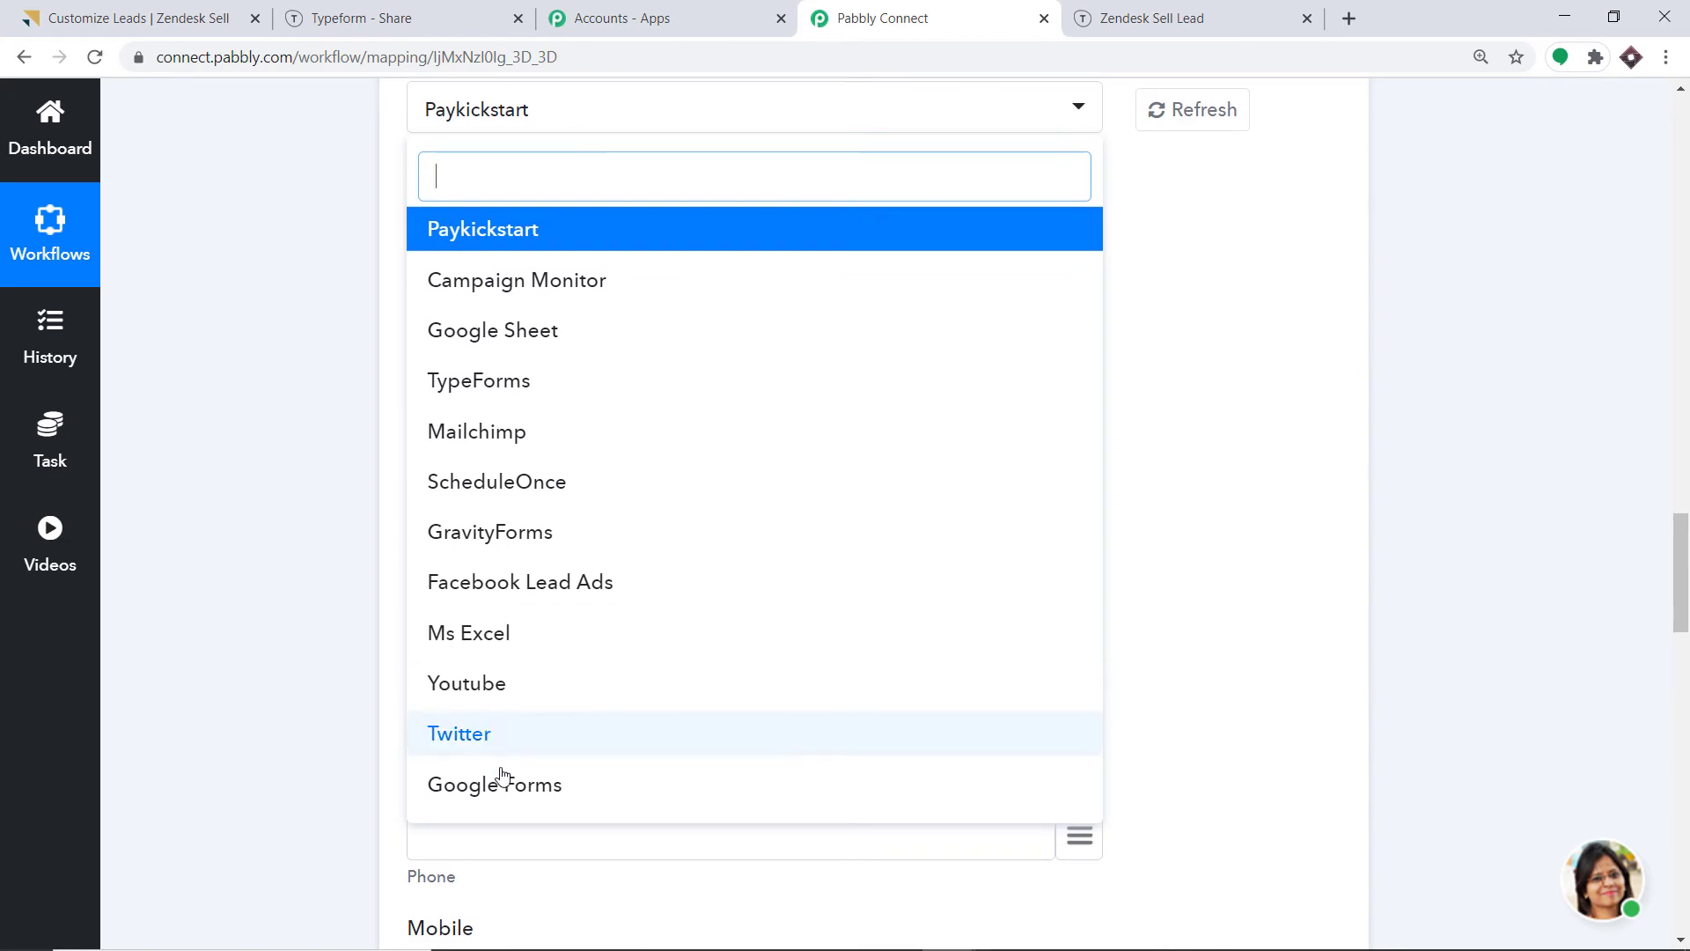
click(554, 796)
scroll(710, 525, up, 3)
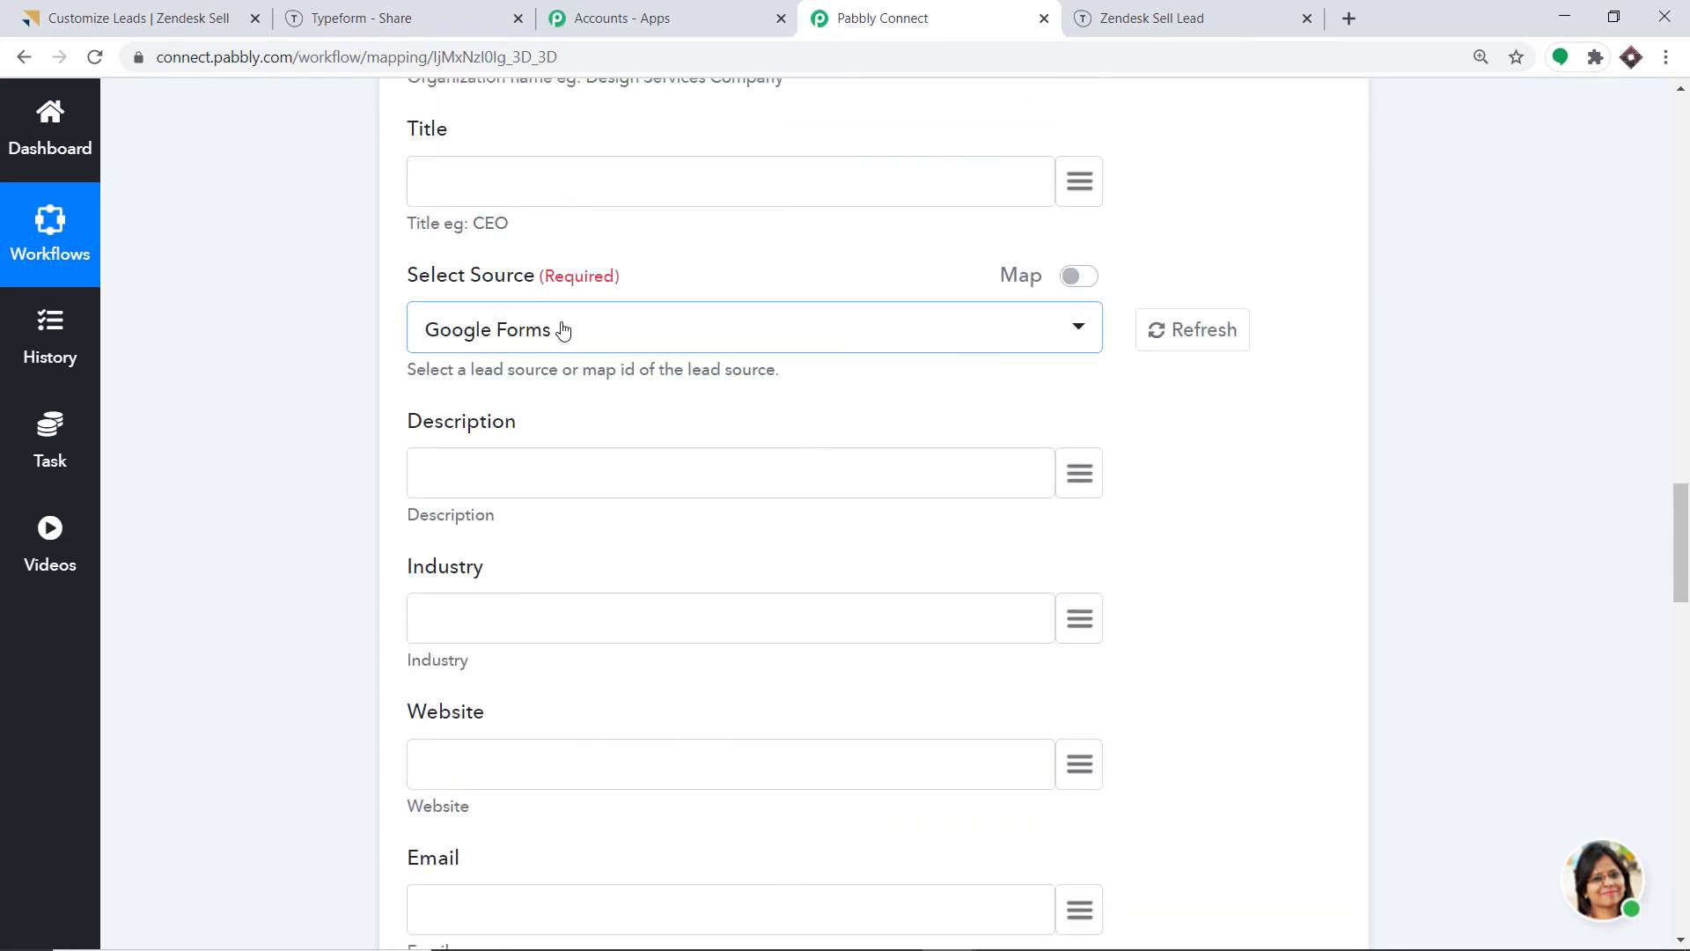
click(564, 329)
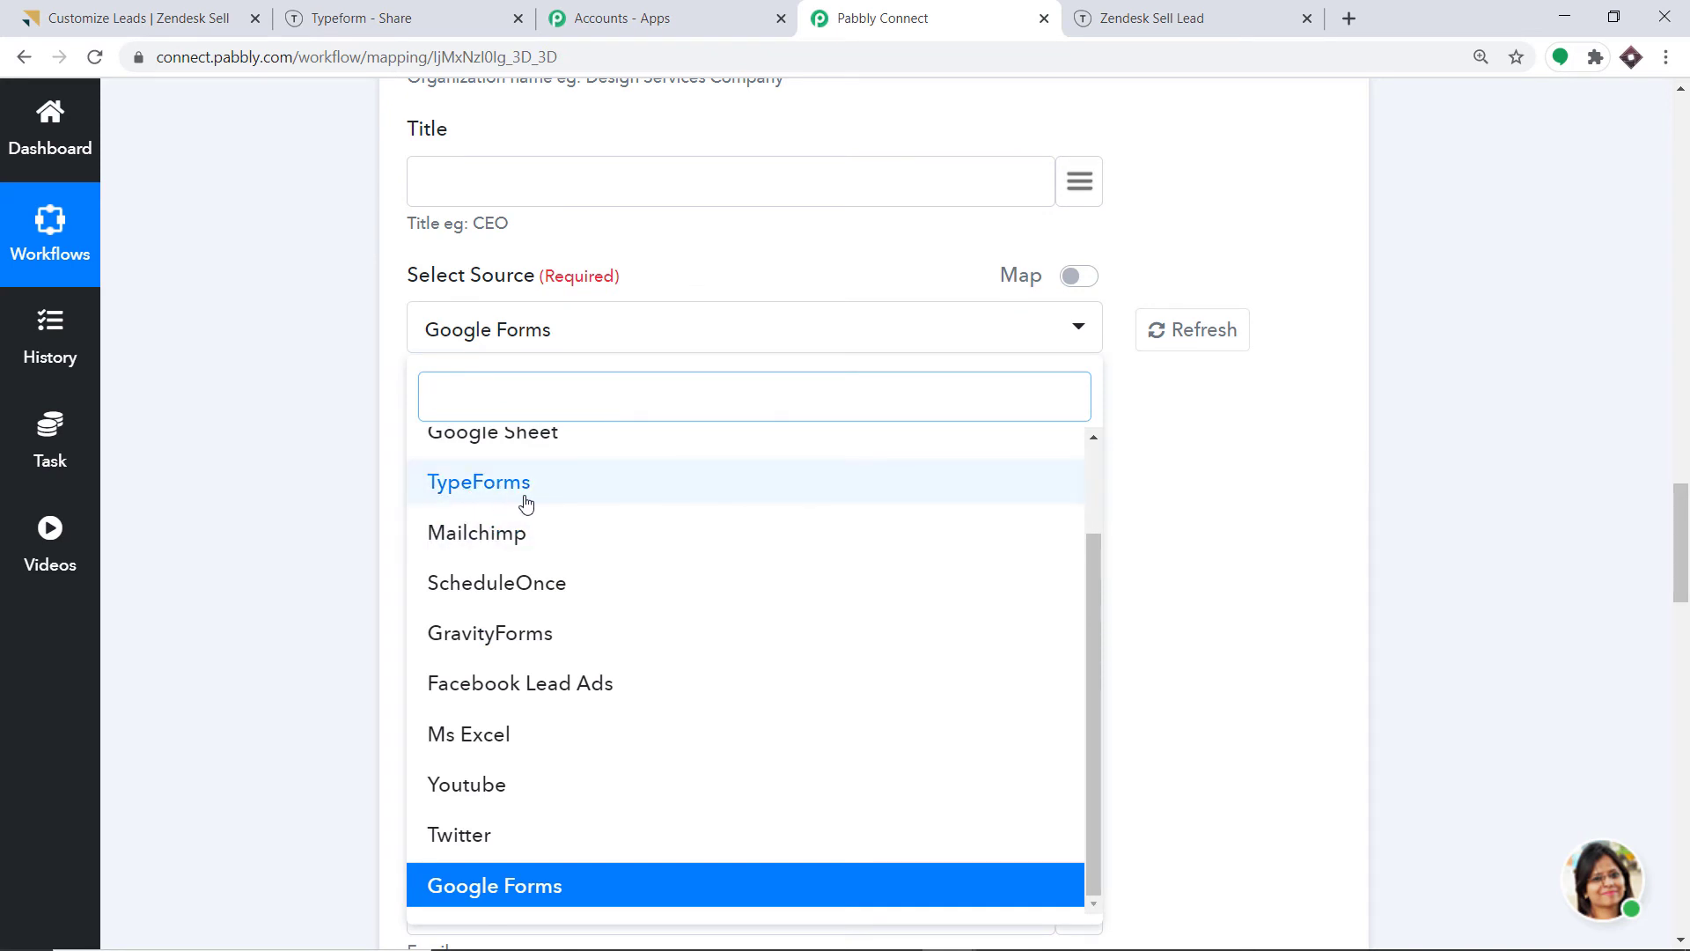
click(476, 493)
scroll(585, 414, down, 9)
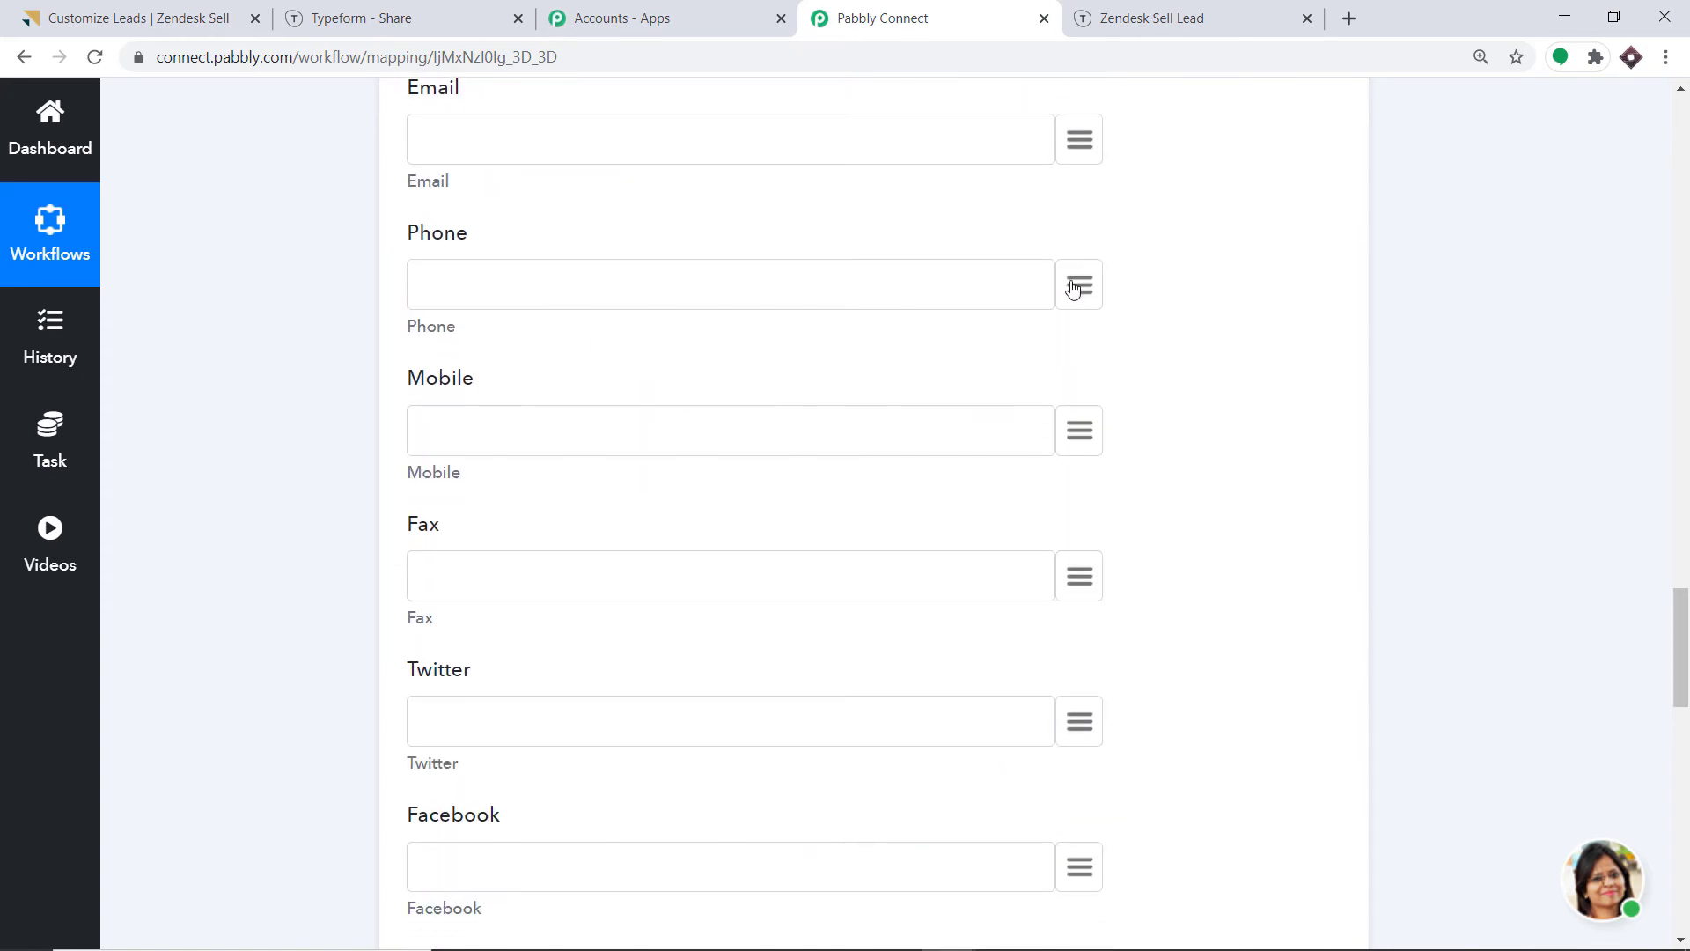
scroll(729, 400, down, 10)
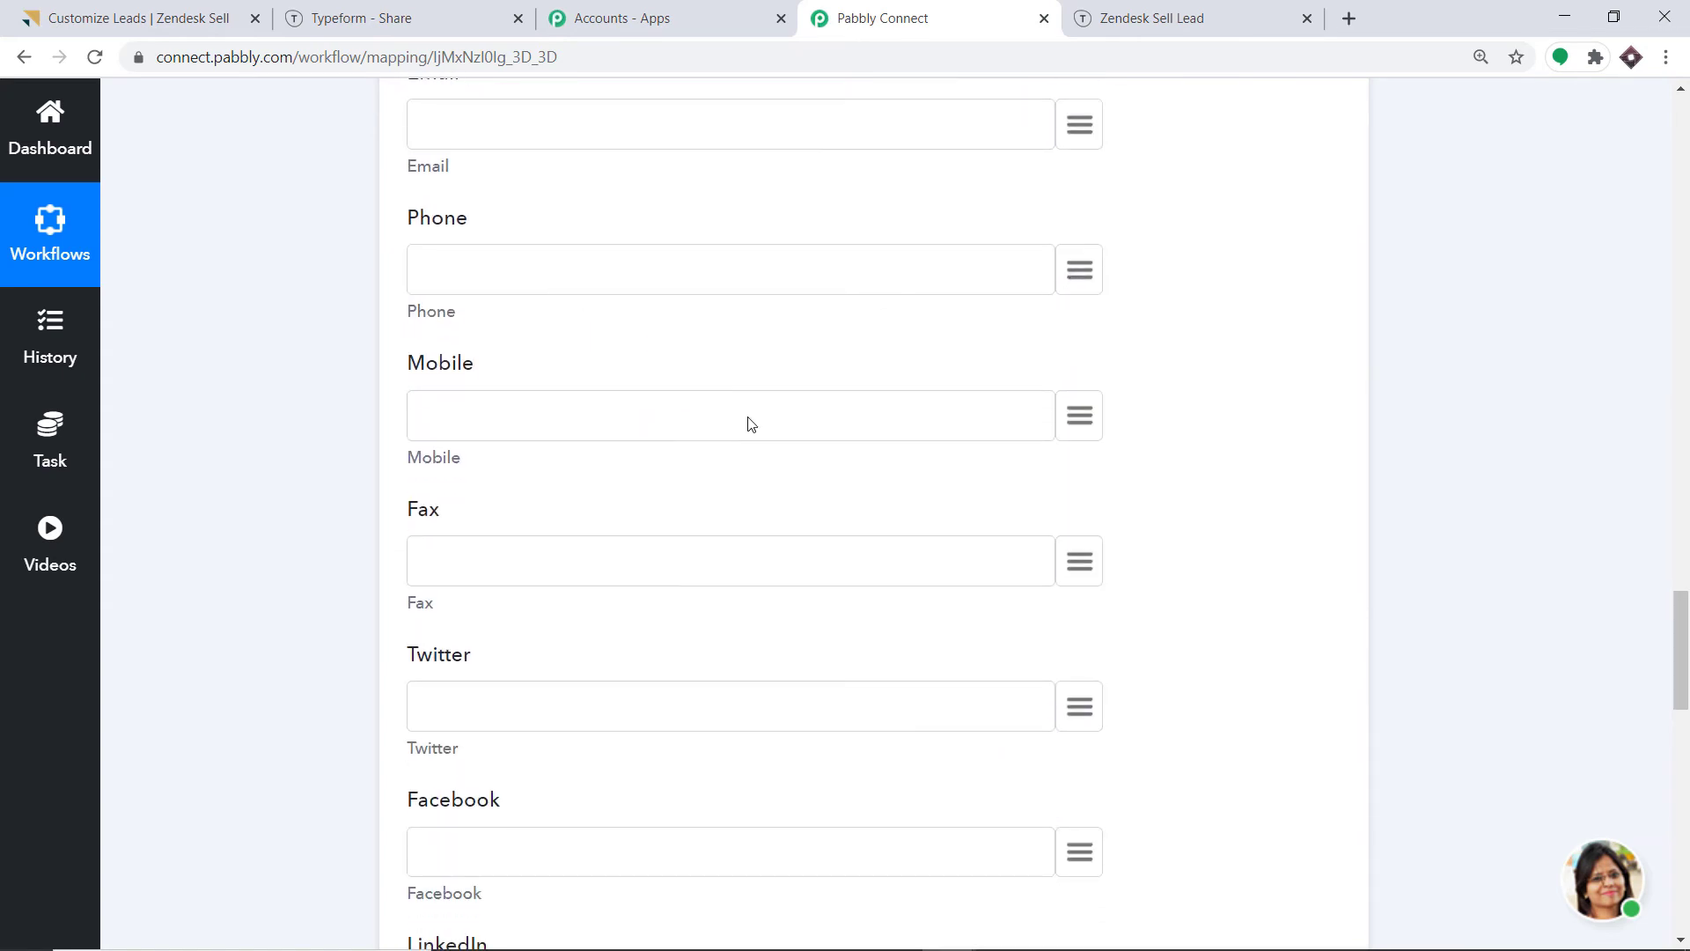
Map Address Line1 and City to the form's address and city answers.
scroll(751, 439, down, 1)
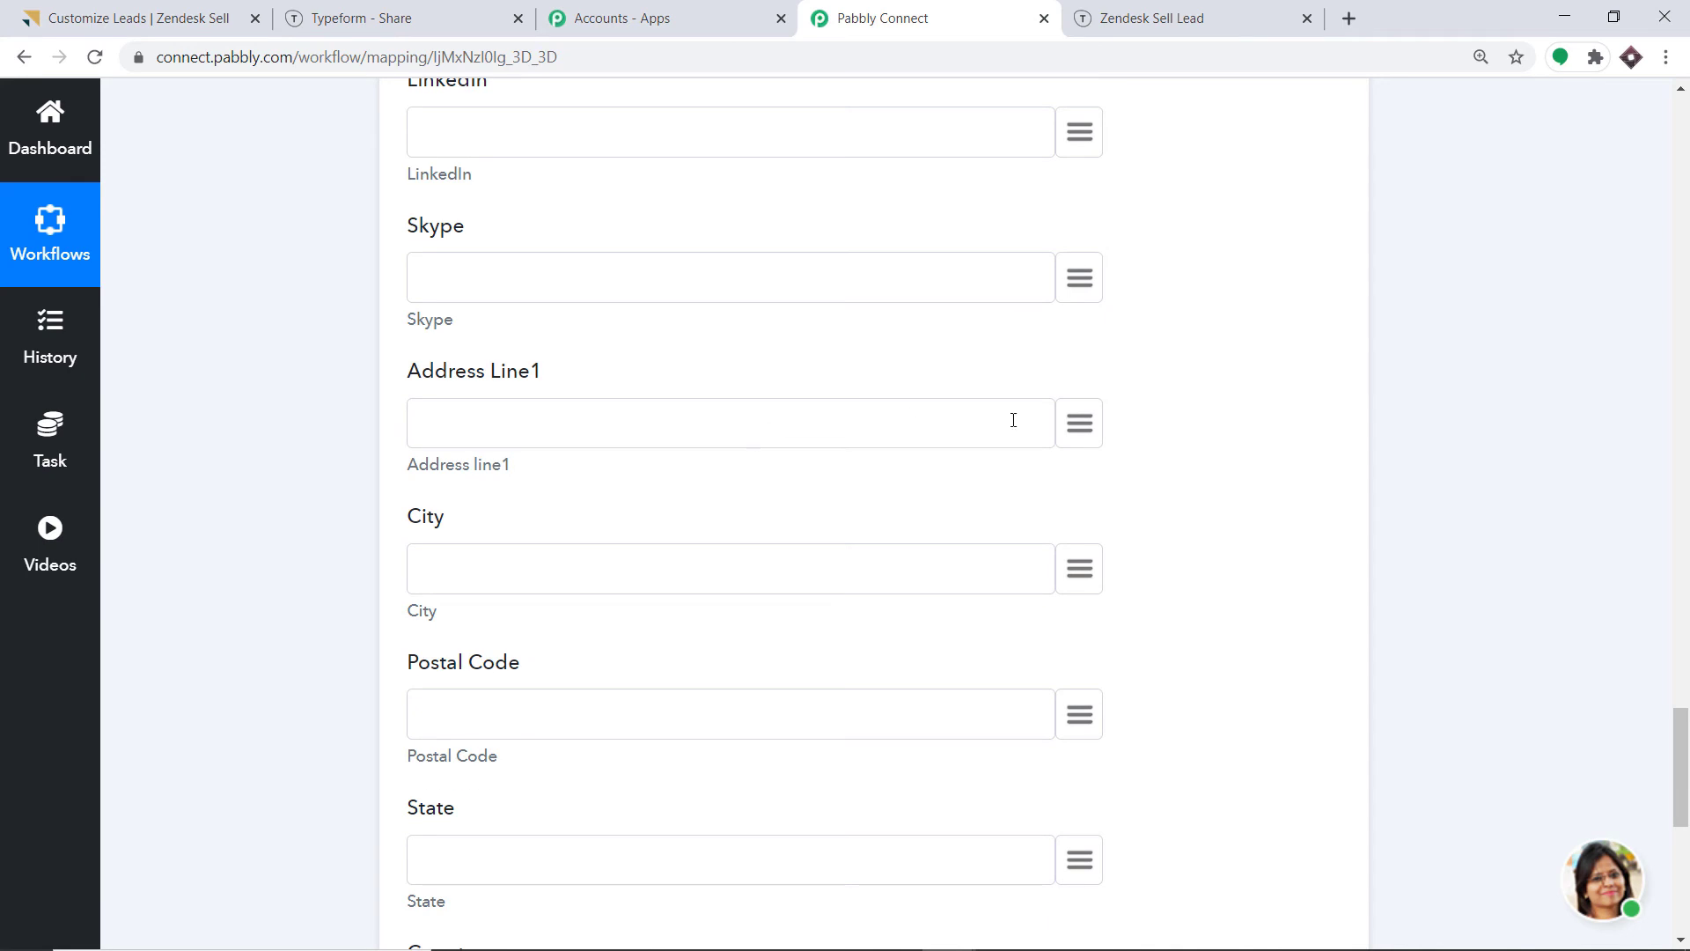
click(1077, 427)
text(add)
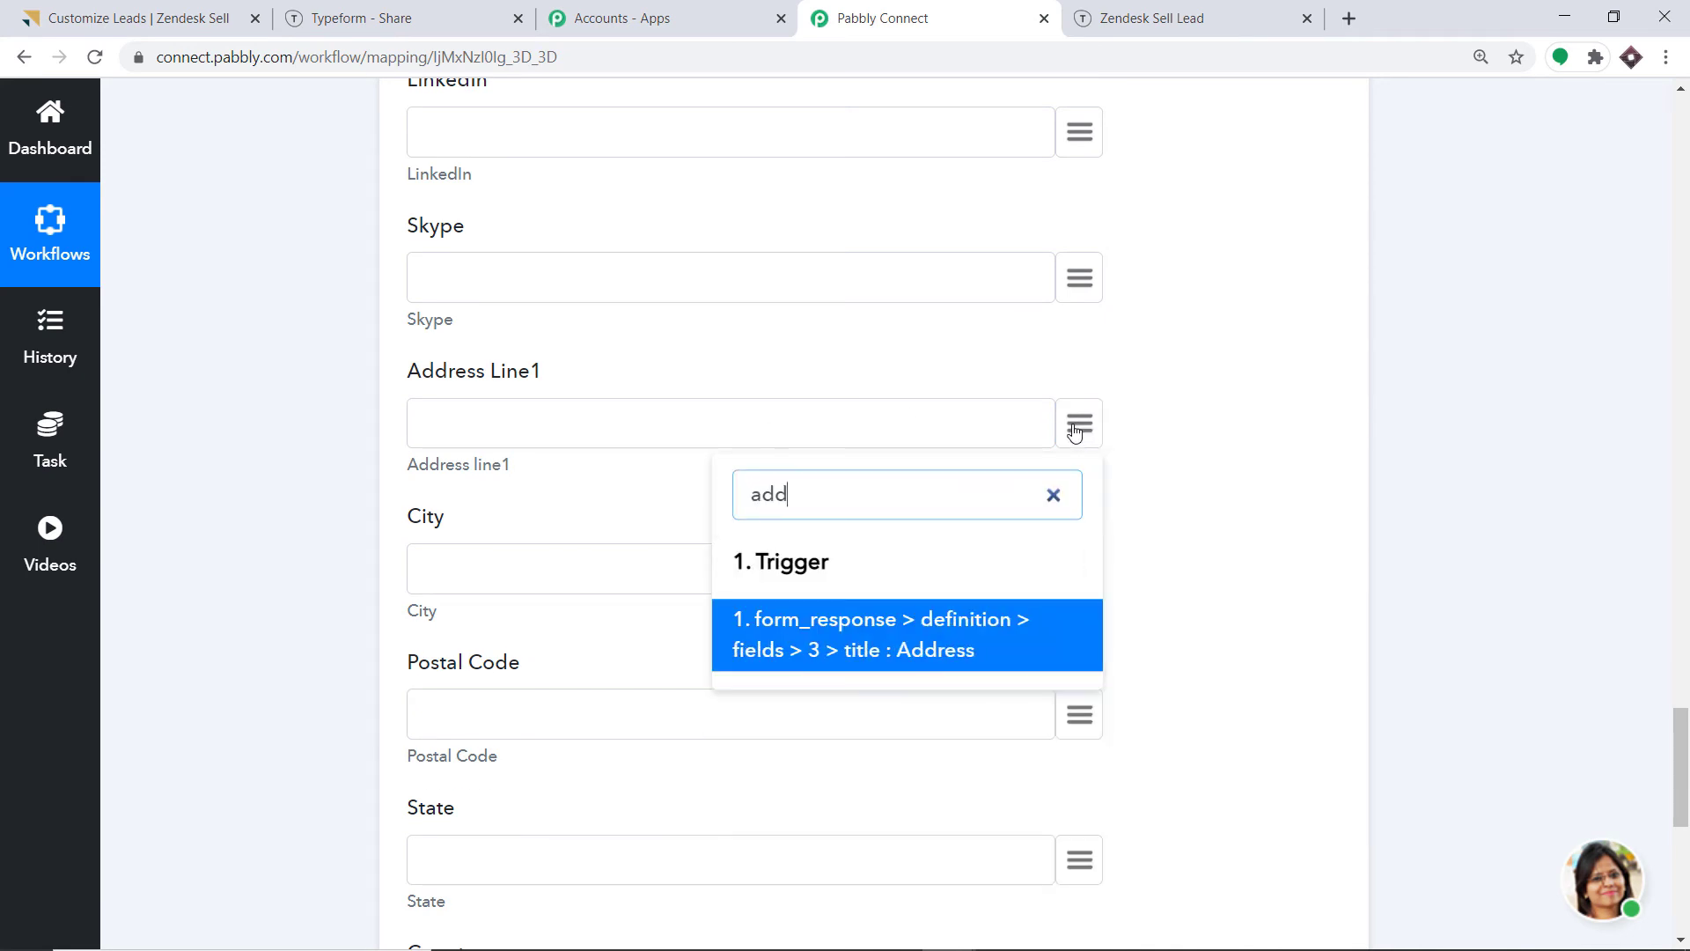
key(BackSpace)
key(BackSpace)
key(BackSpace)
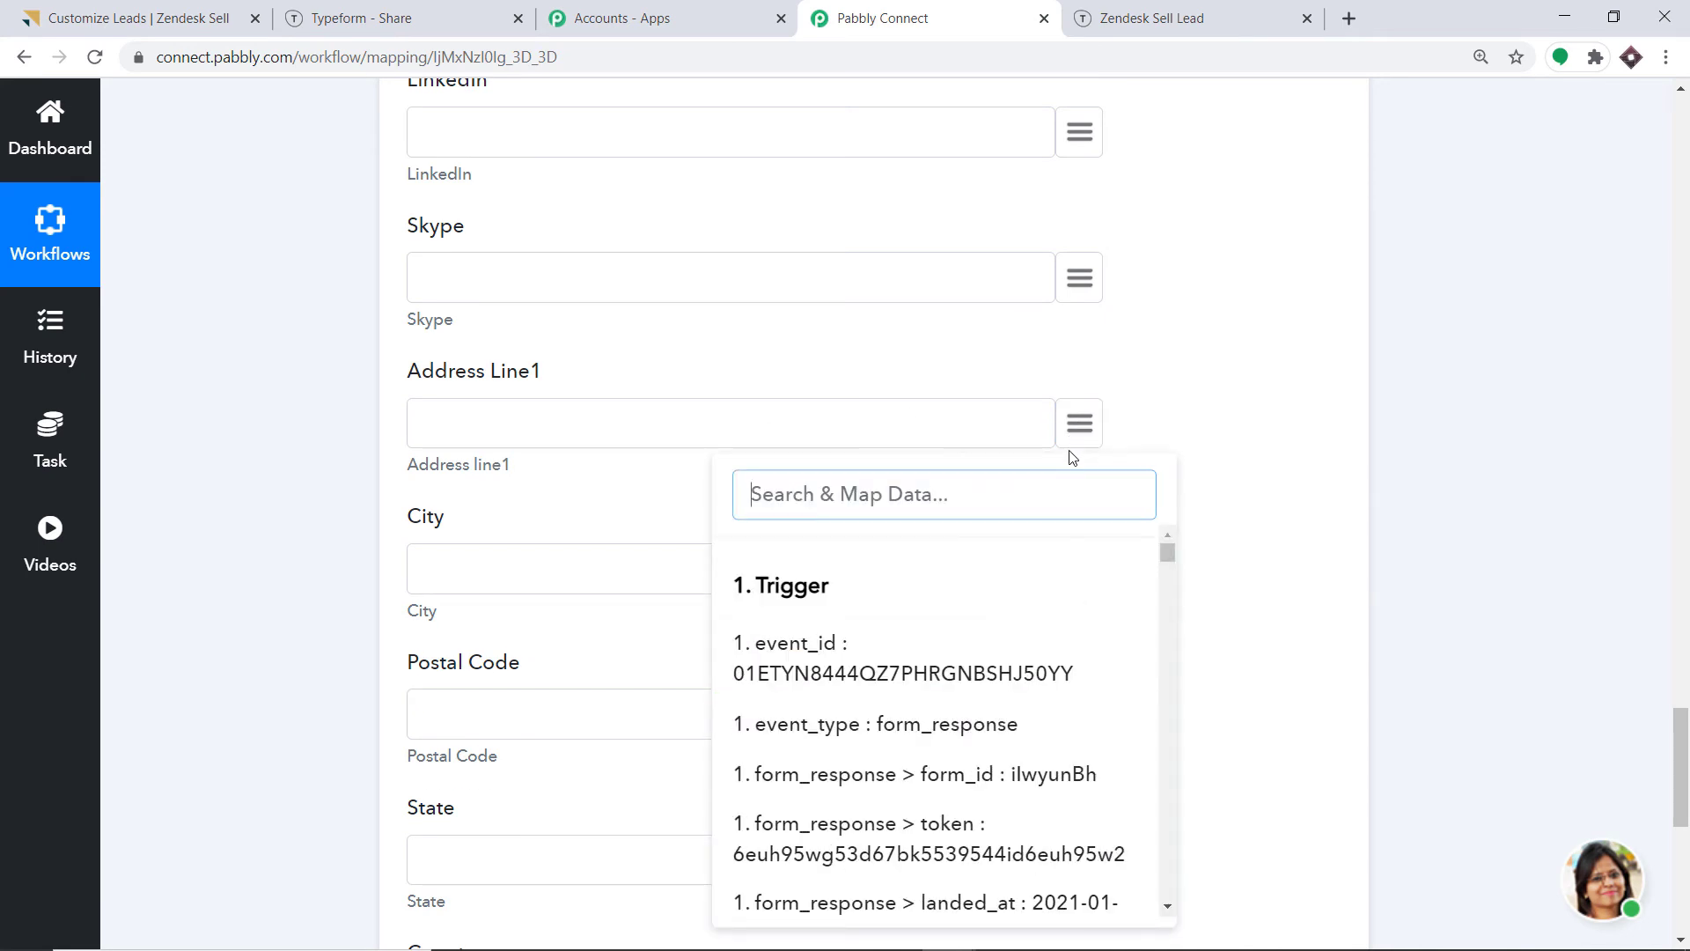
text(mad)
key(BackSpace)
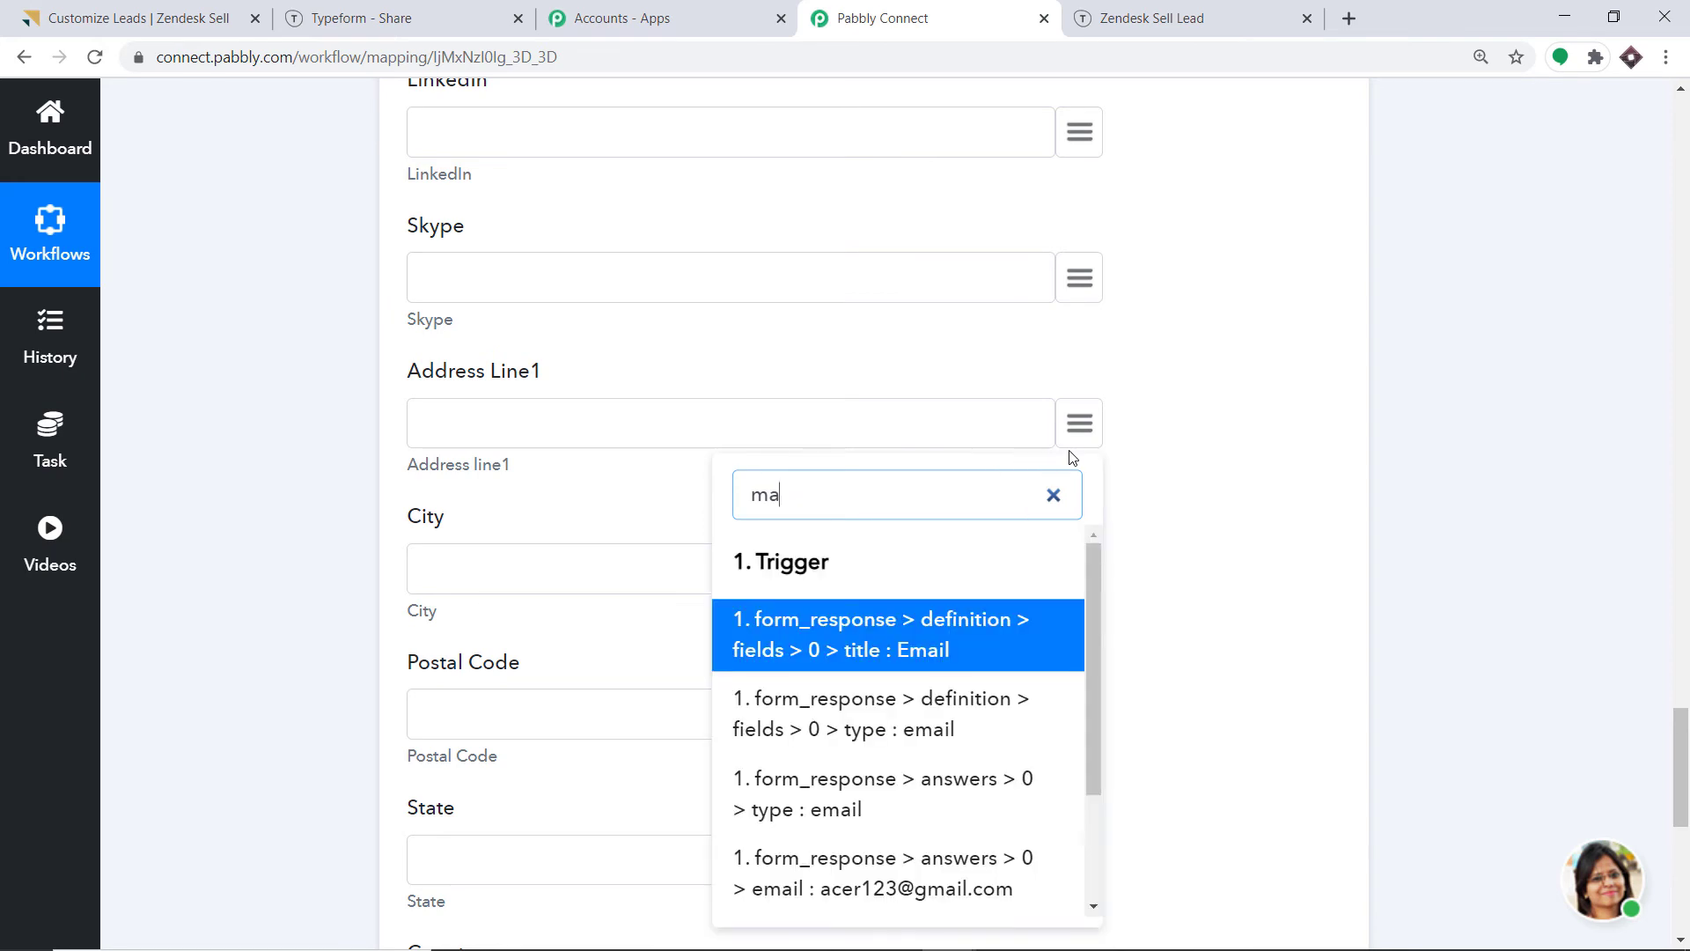
text(ce)
click(949, 630)
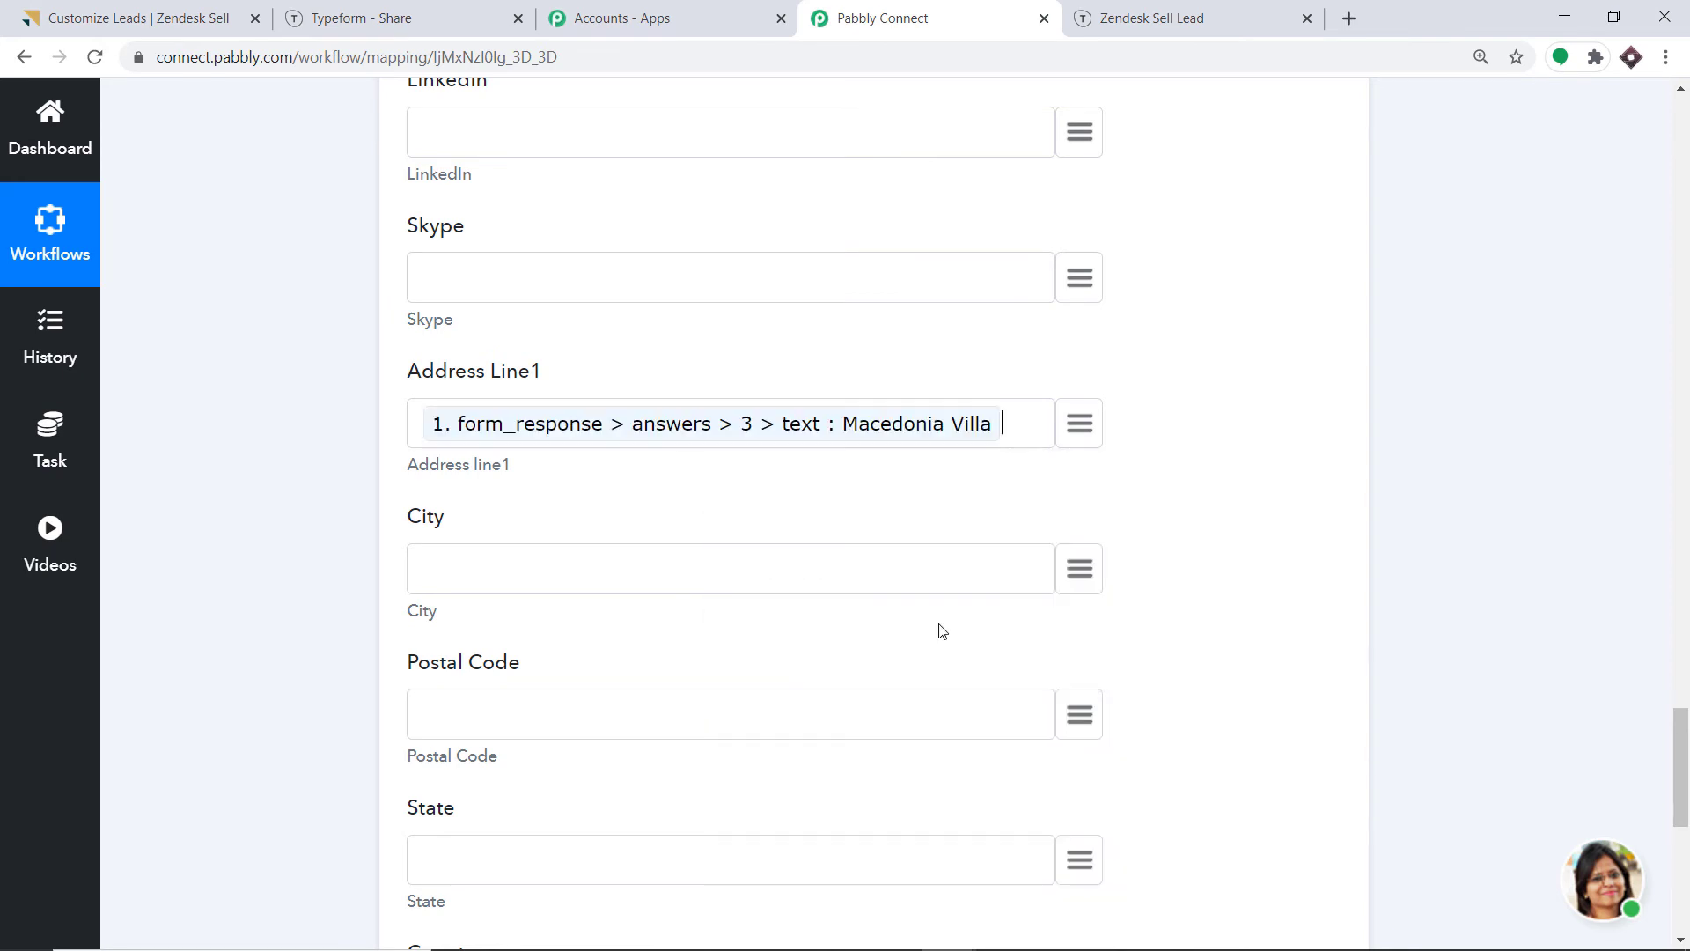
click(1070, 577)
text(cit)
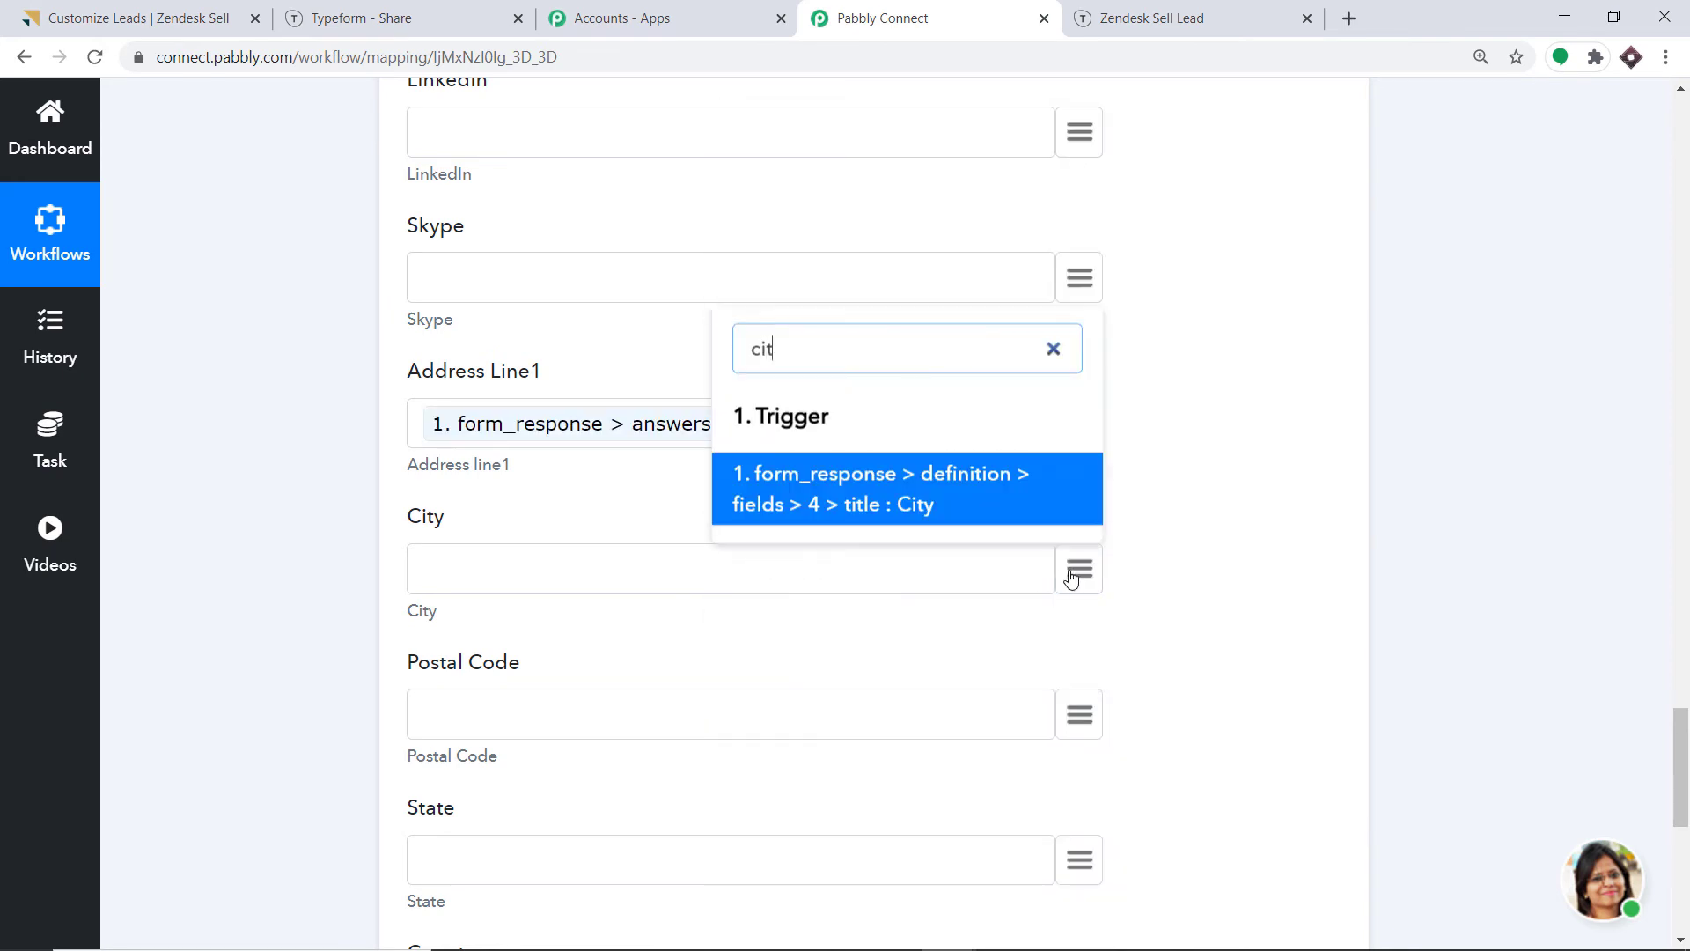
key(BackSpace)
key(BackSpace)
key(BackSpace)
text(al)
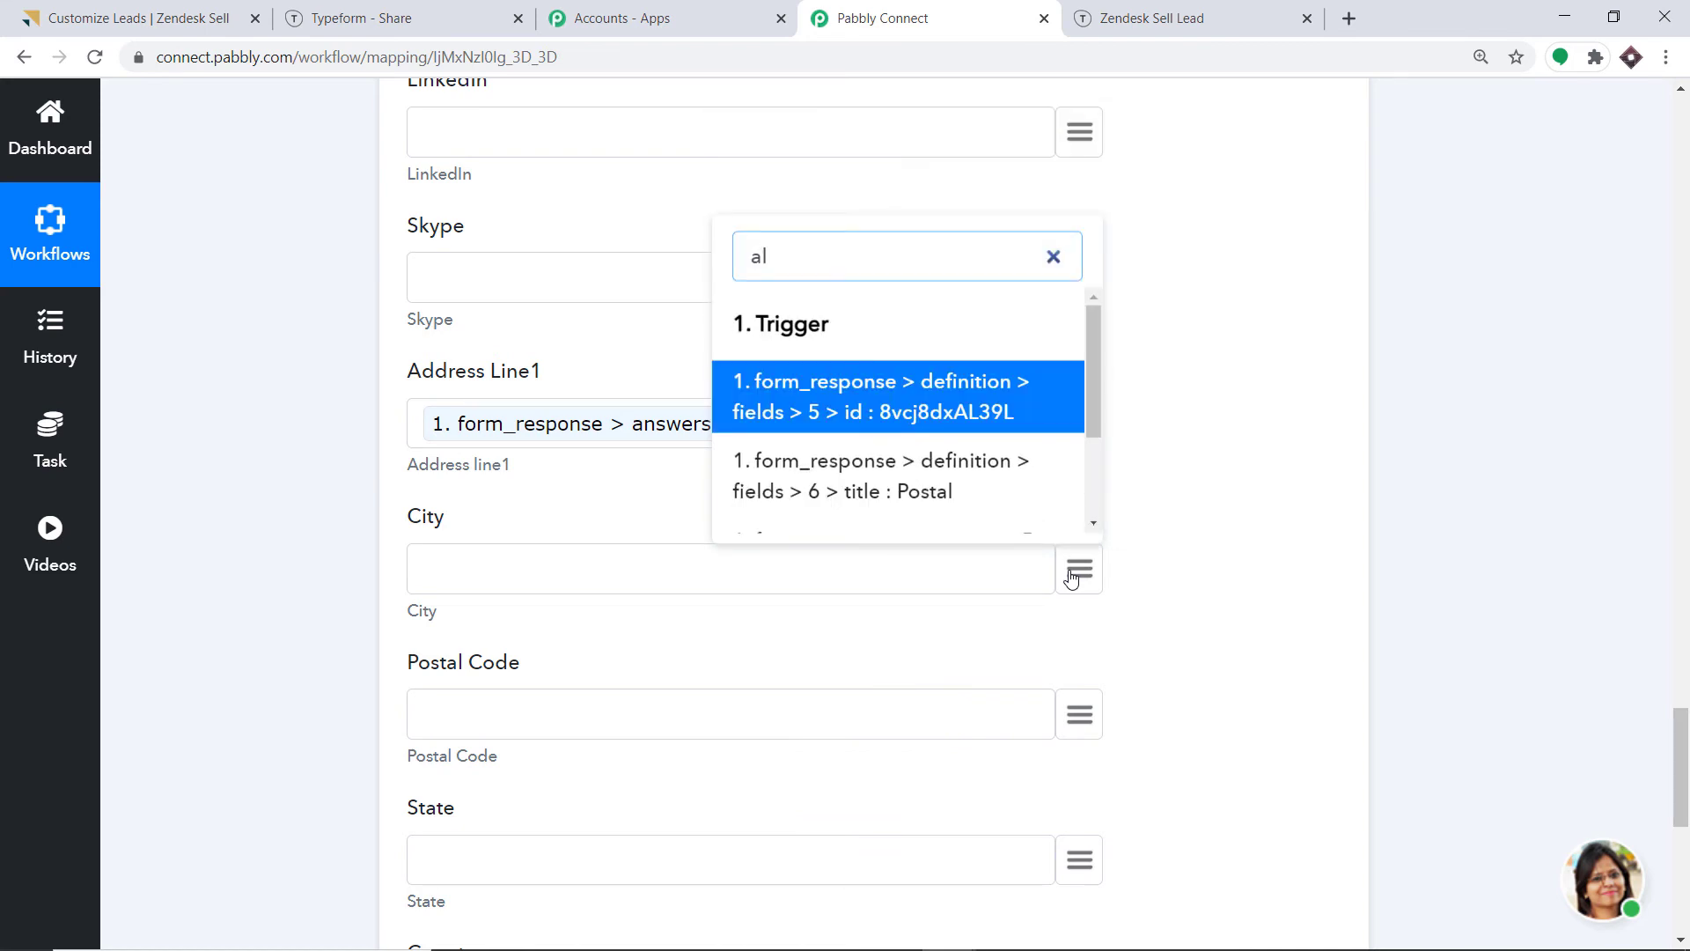
text(ba)
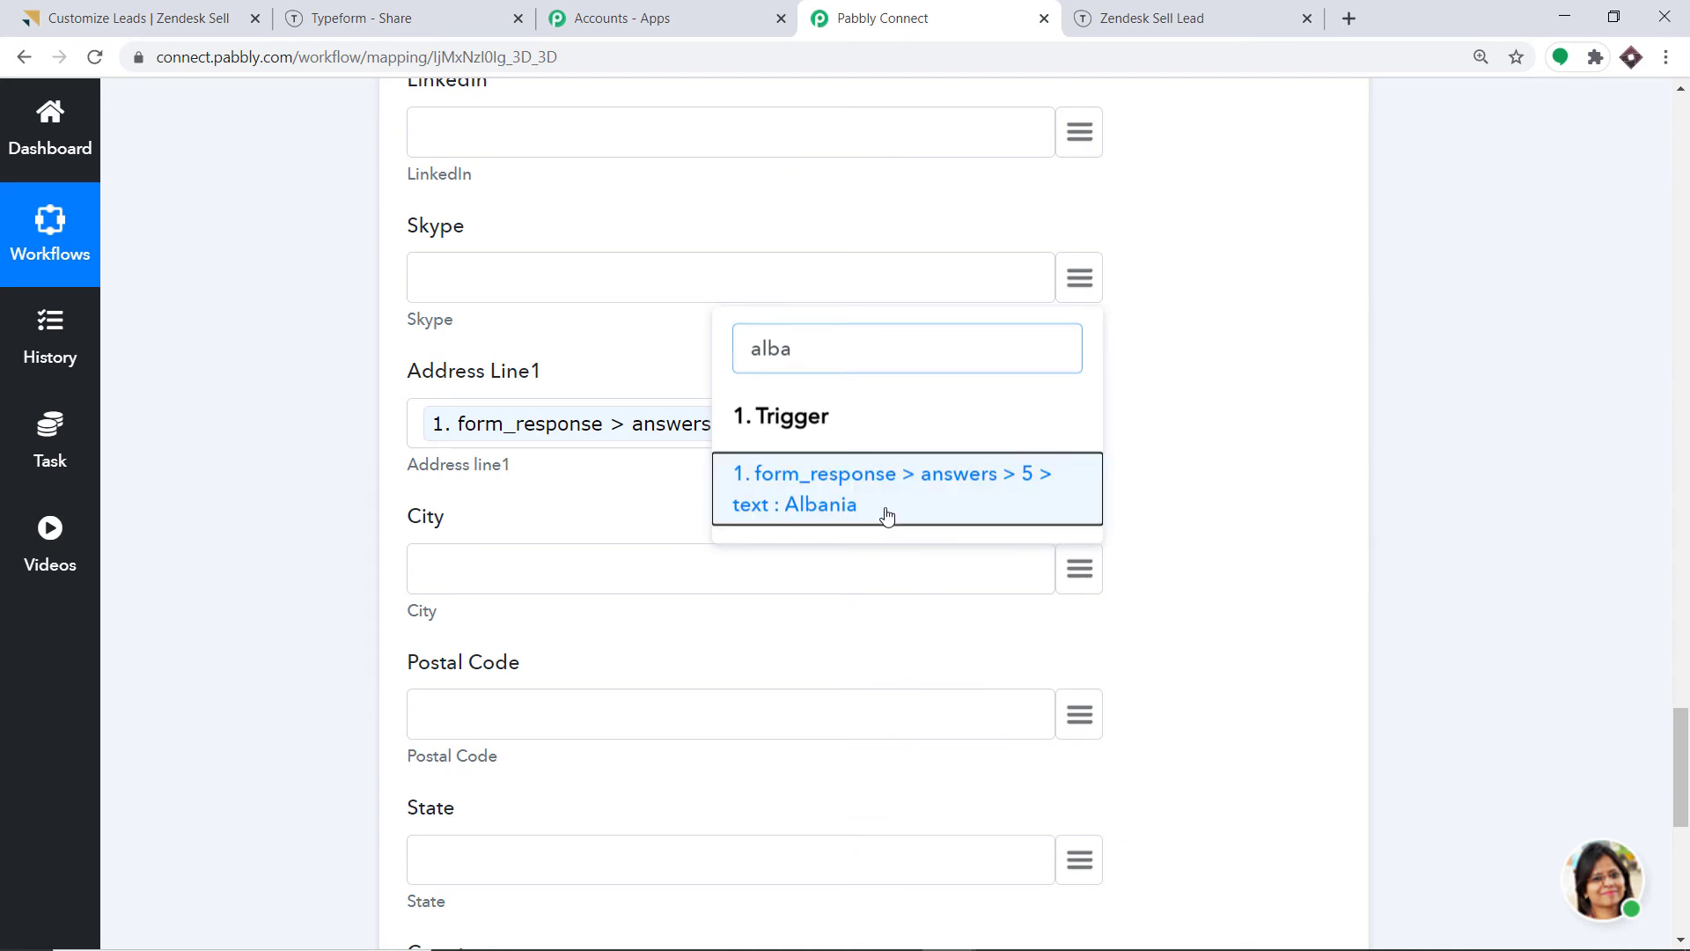
click(887, 513)
Map Postal Code to the postal-code answer and leave State empty after removing a wrong mapping.
scroll(890, 516, down, 3)
click(1082, 387)
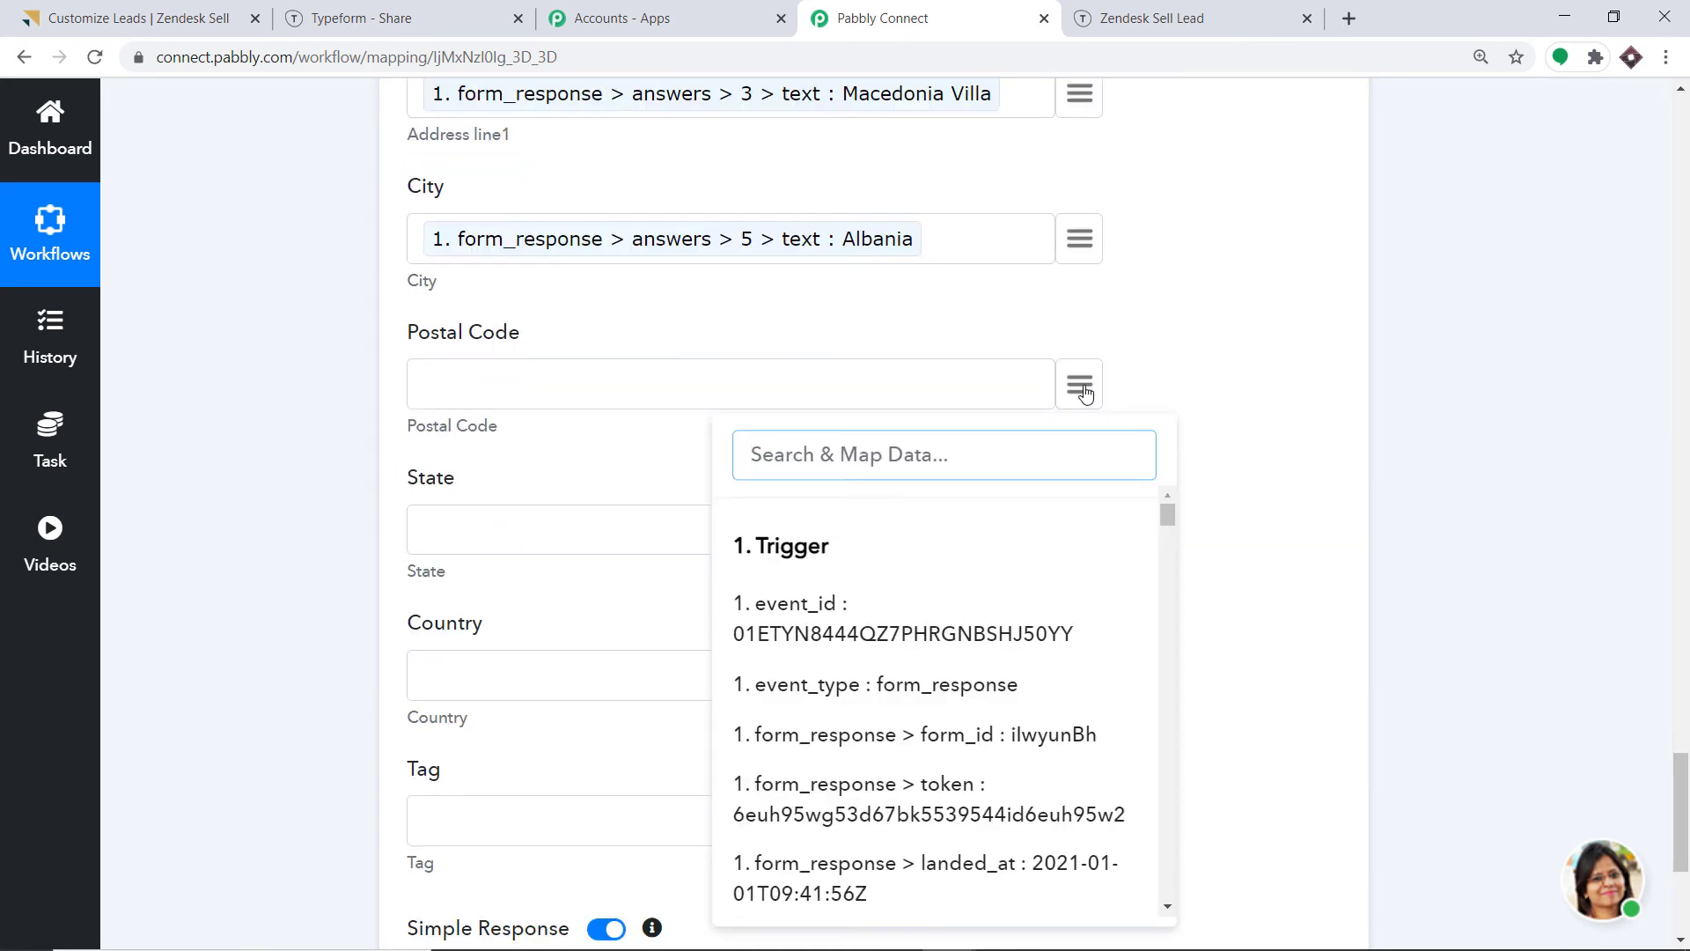
text(75)
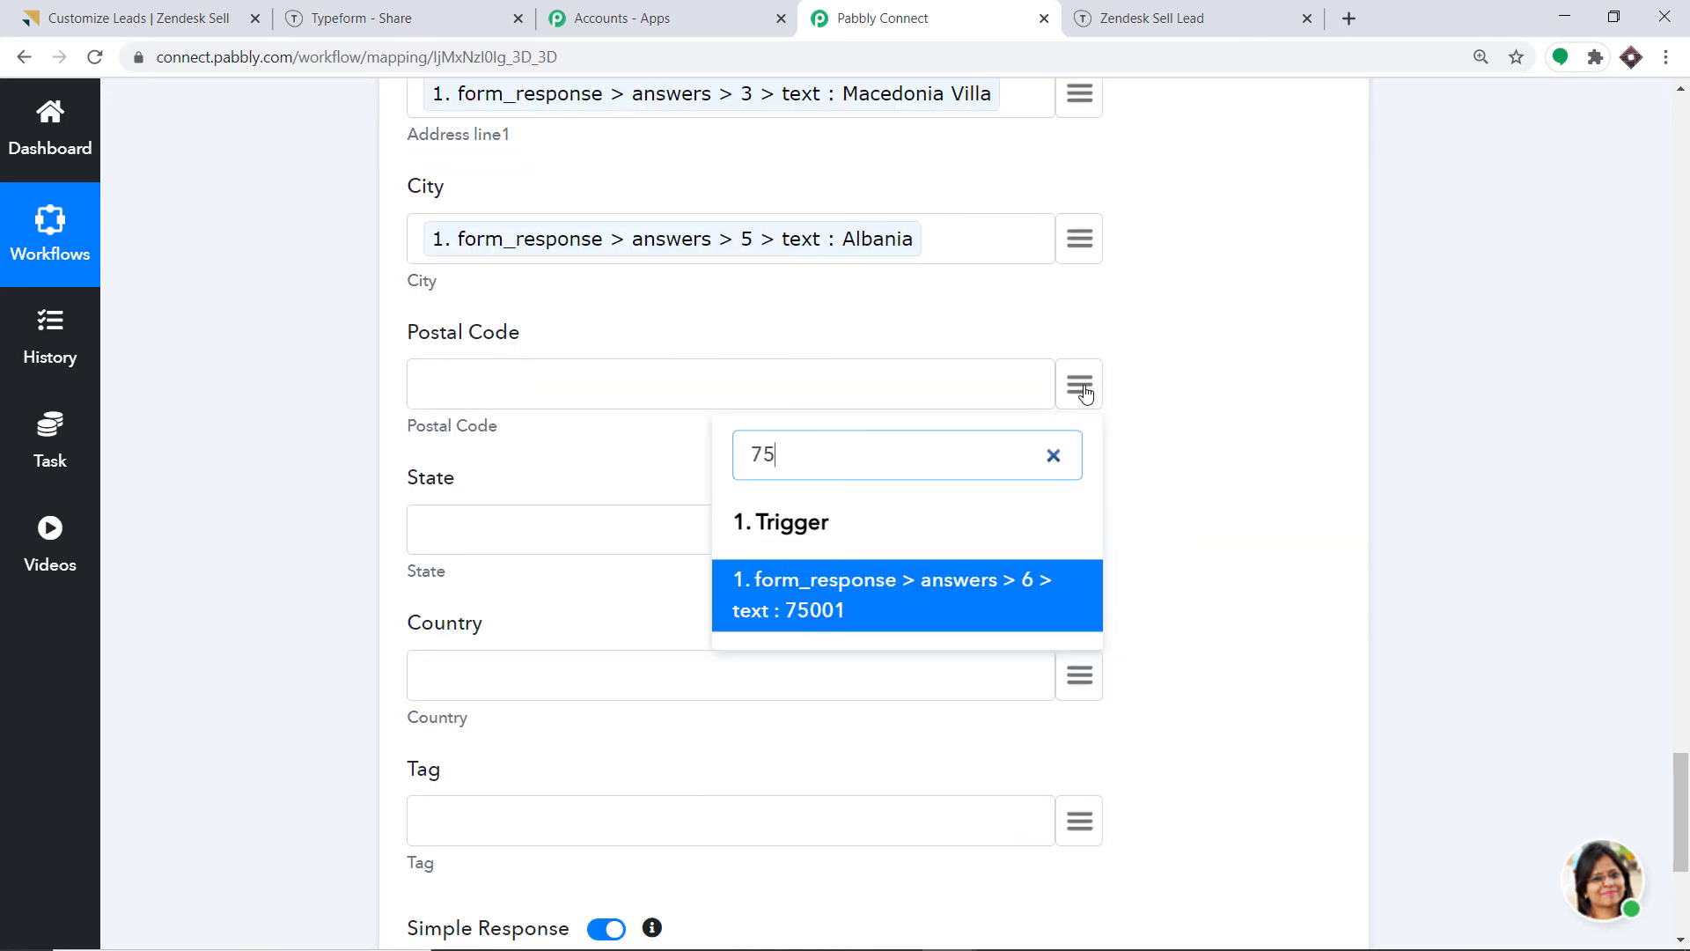
click(852, 596)
scroll(869, 555, down, 1)
scroll(869, 555, down, 3)
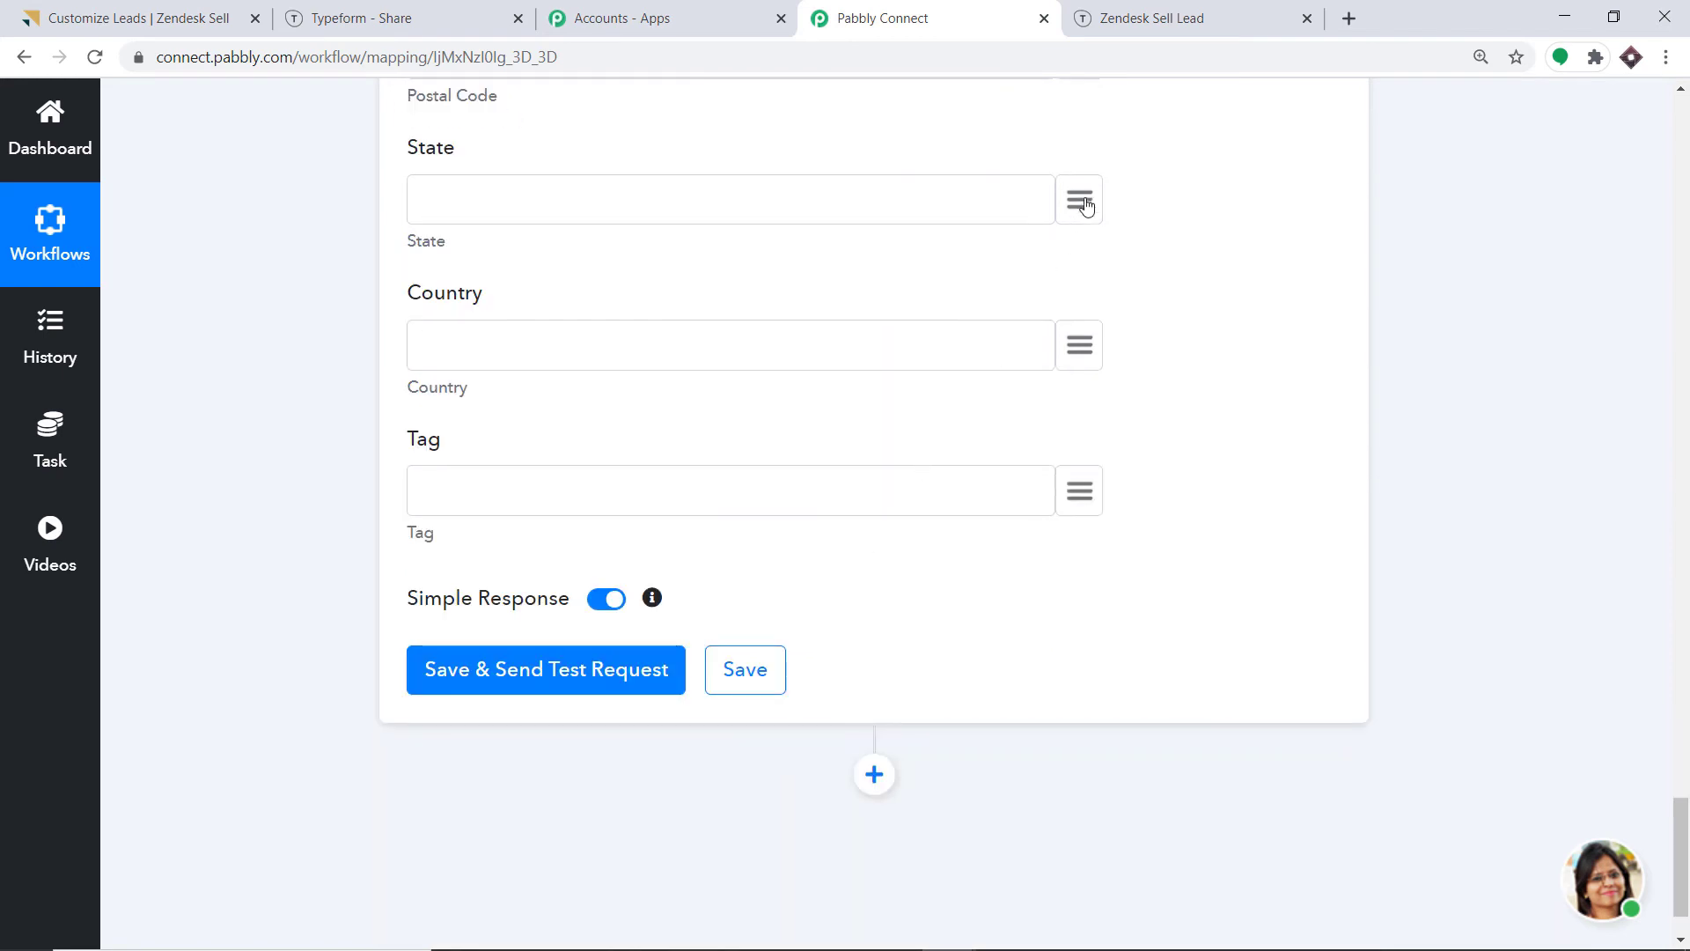
click(1083, 201)
text(stat)
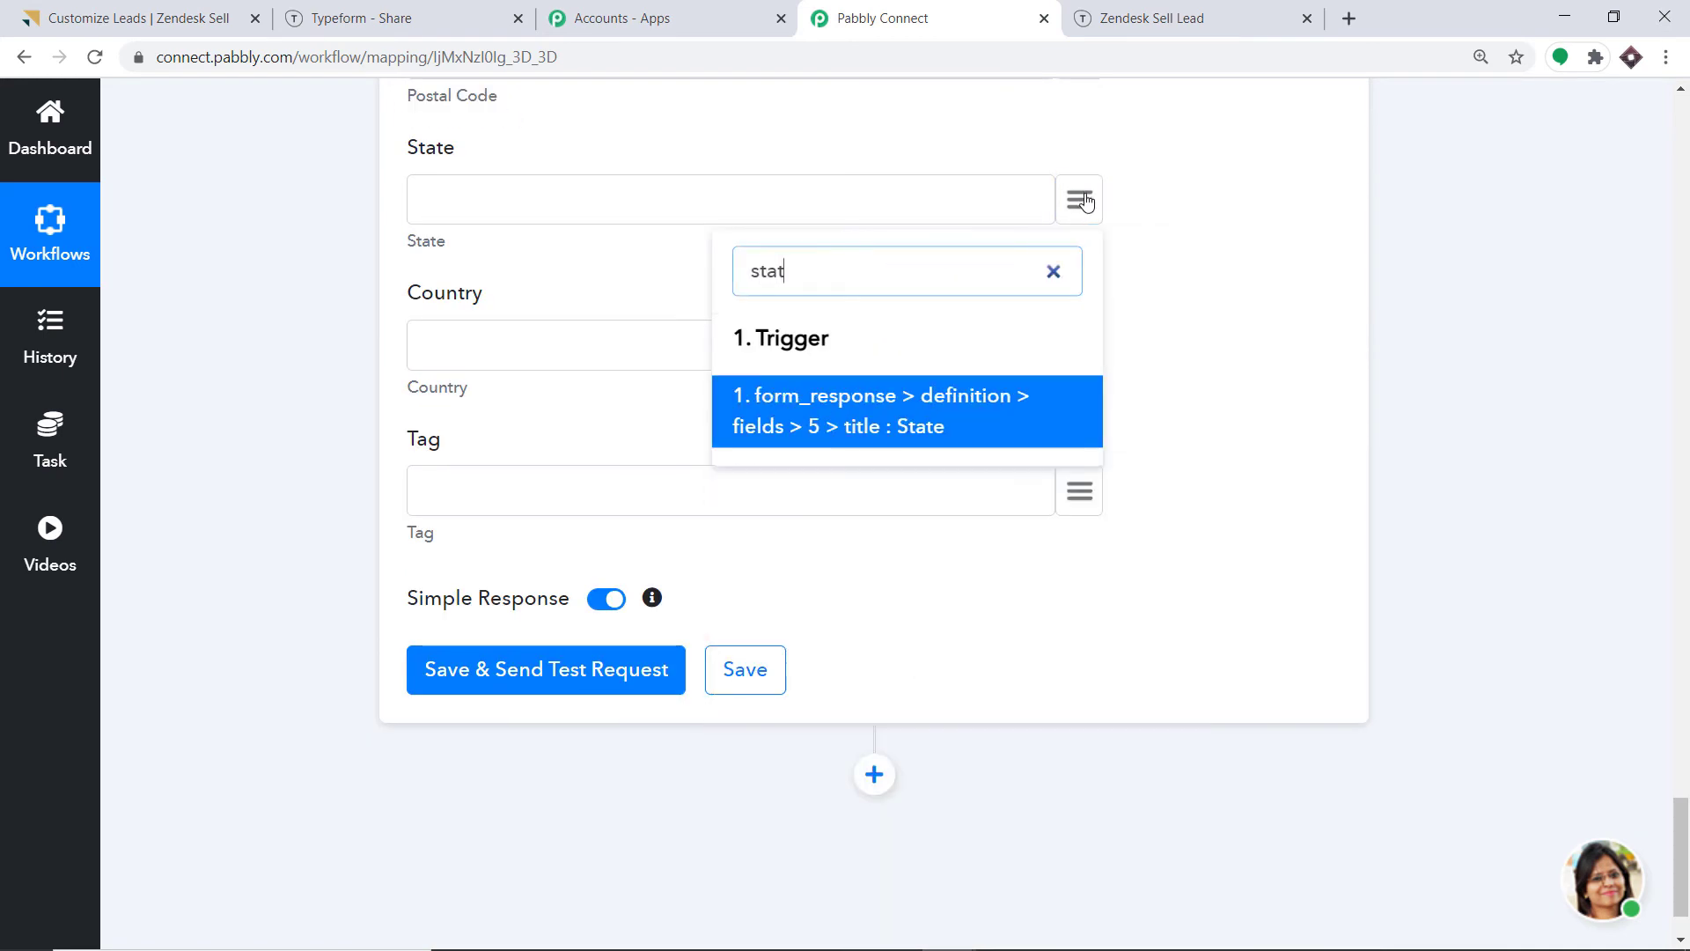
key(BackSpace)
key(BackSpace)
key(BackSpace)
key(BackSpace)
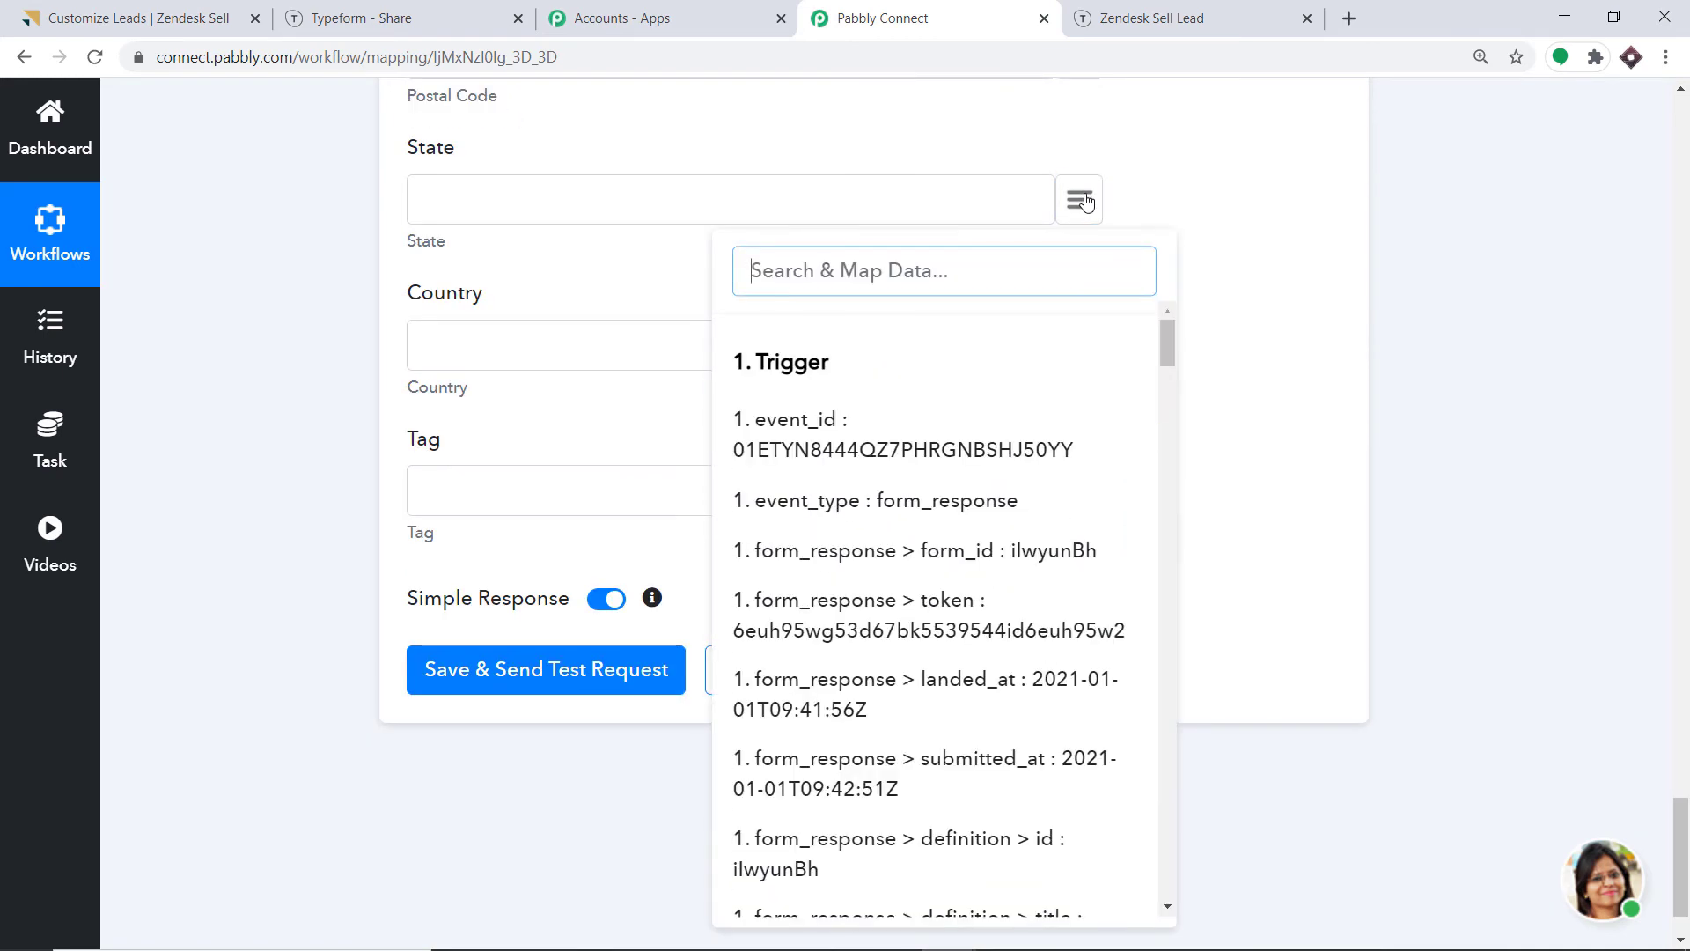
text(ma)
key(BackSpace)
key(BackSpace)
text(gr)
key(BackSpace)
key(BackSpace)
drag(1170, 272, 1147, 861)
scroll(1012, 748, up, 1)
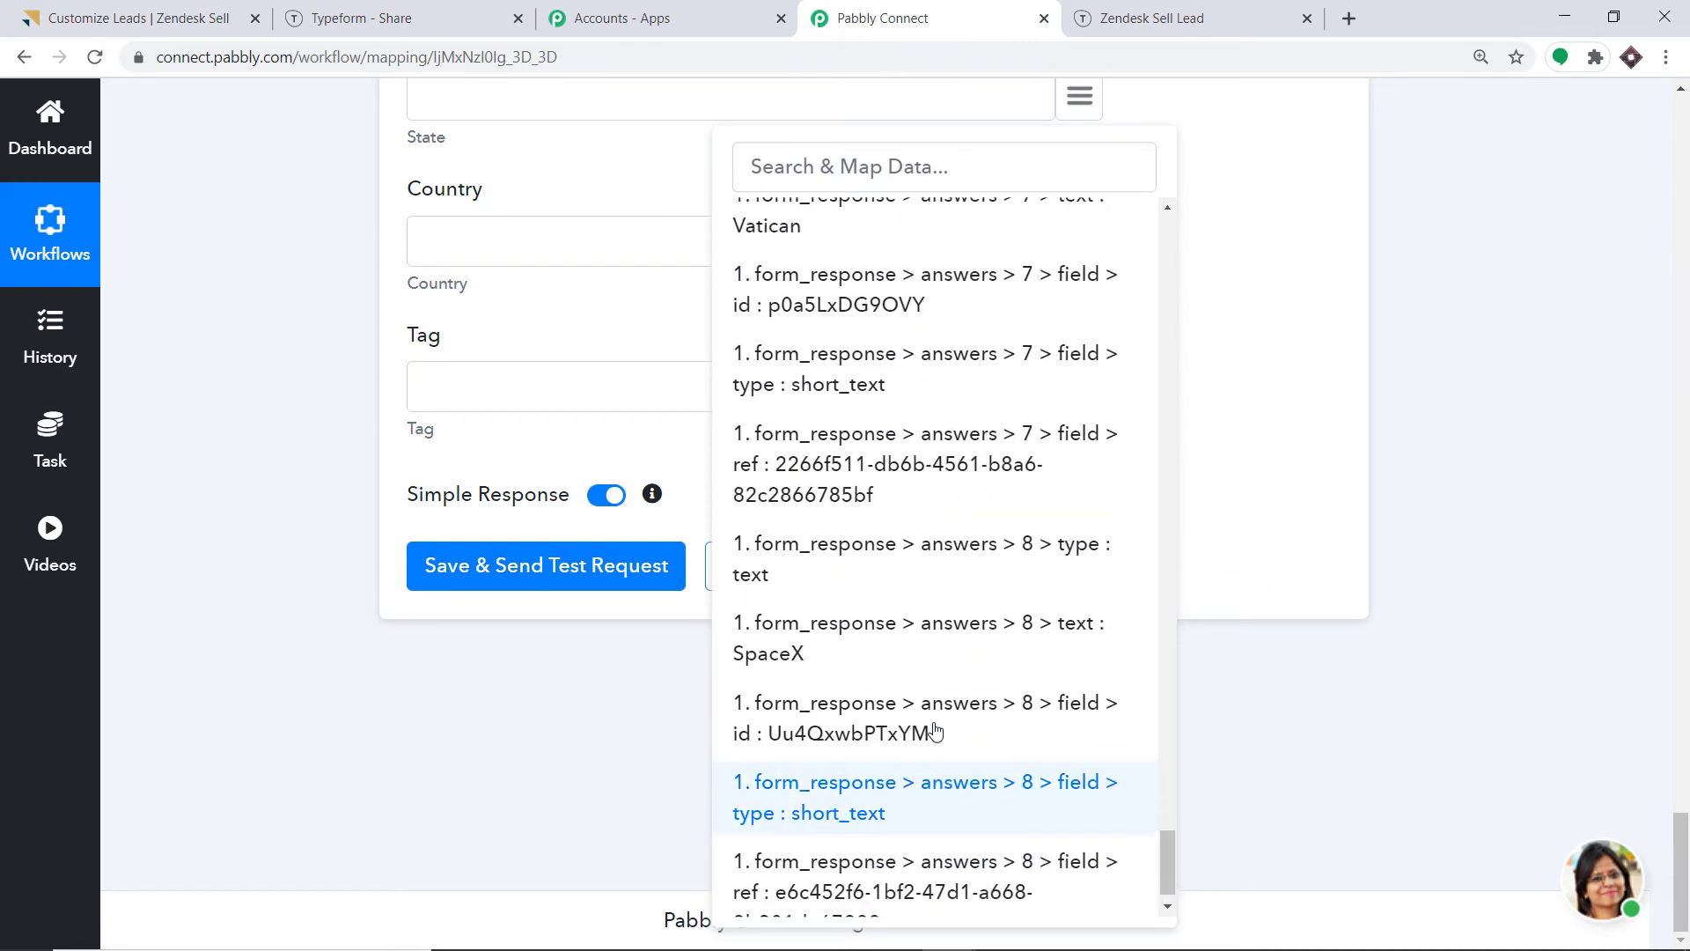
scroll(920, 698, up, 4)
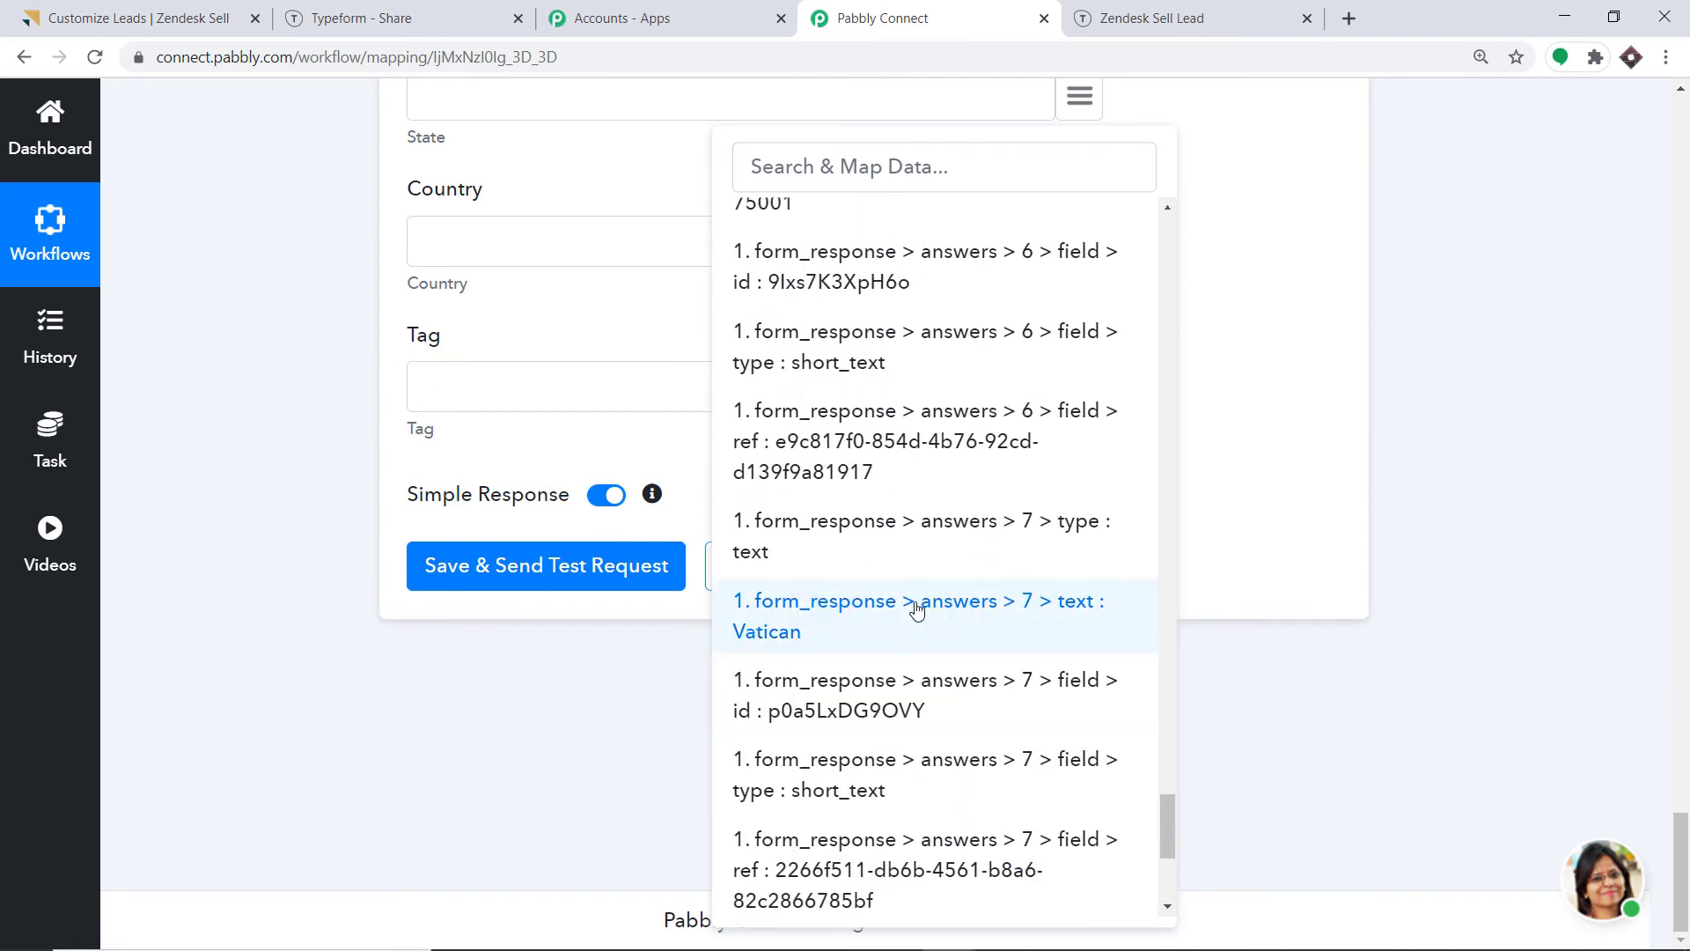
scroll(922, 572, up, 3)
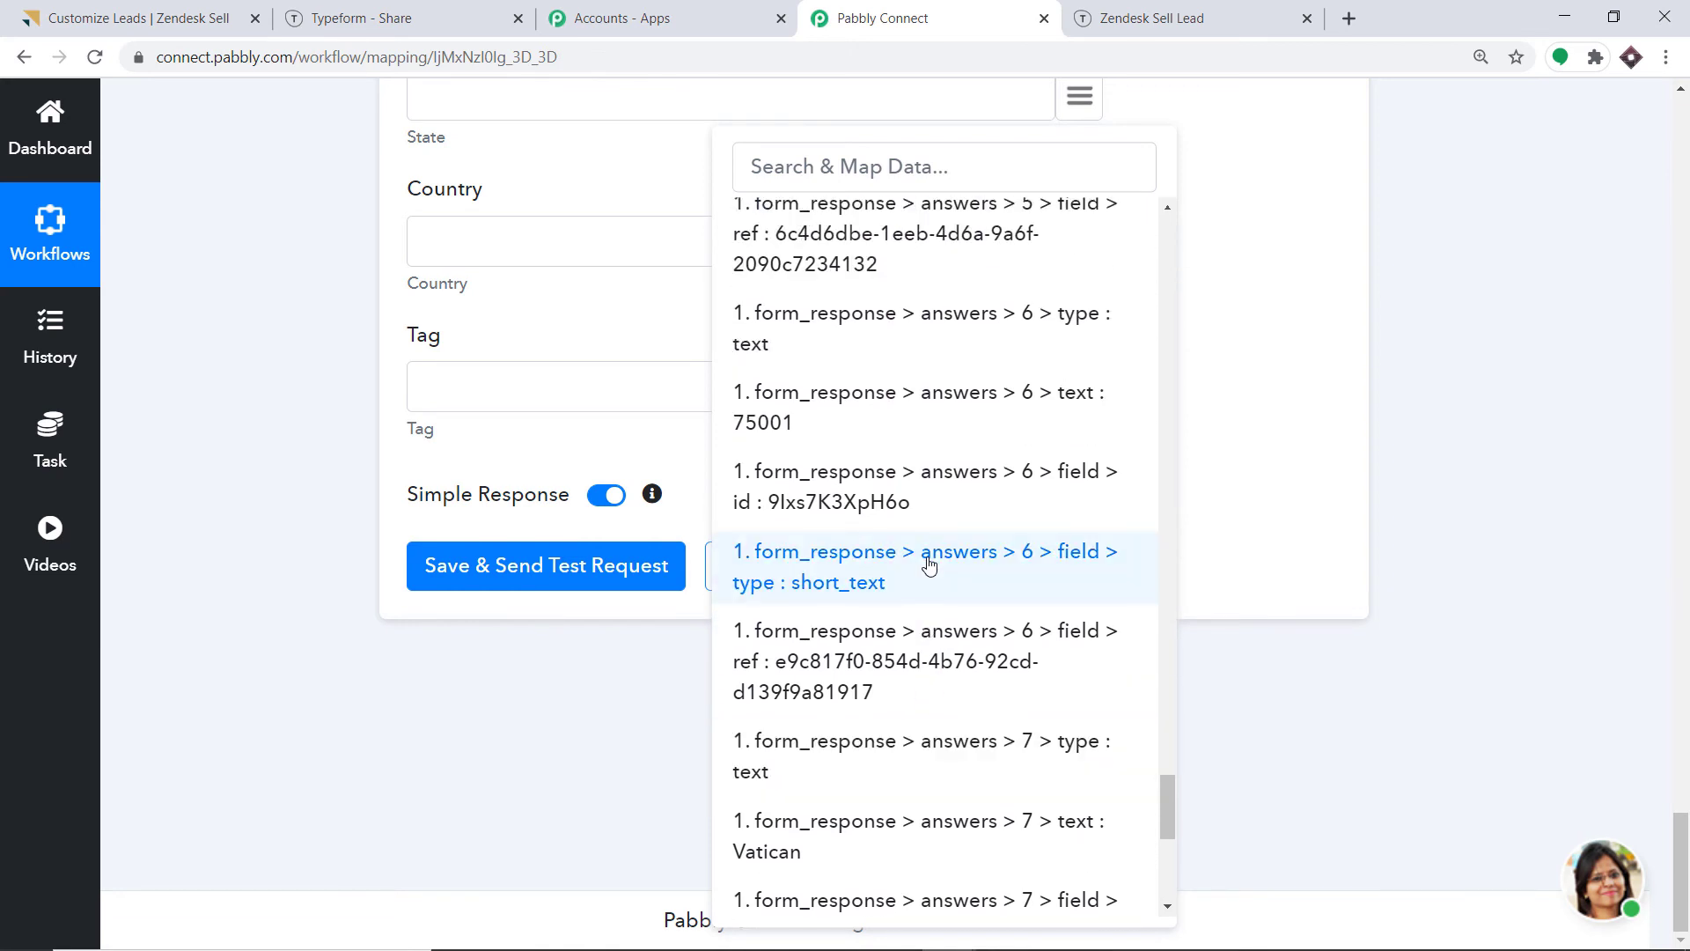
scroll(924, 558, up, 5)
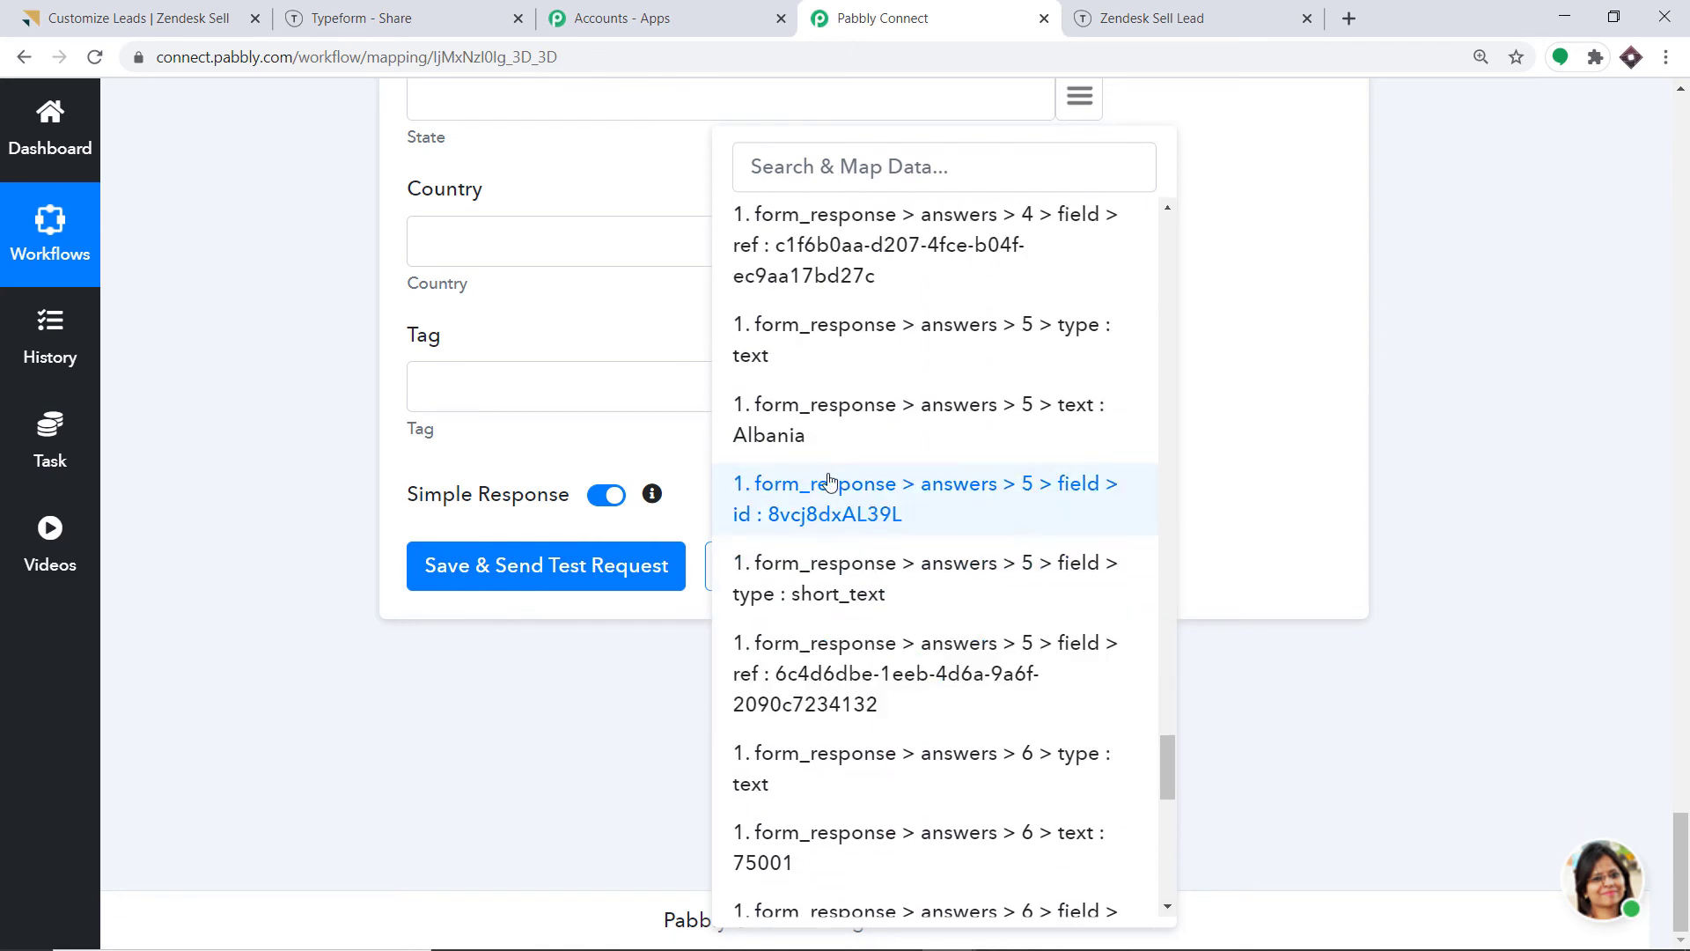
click(810, 438)
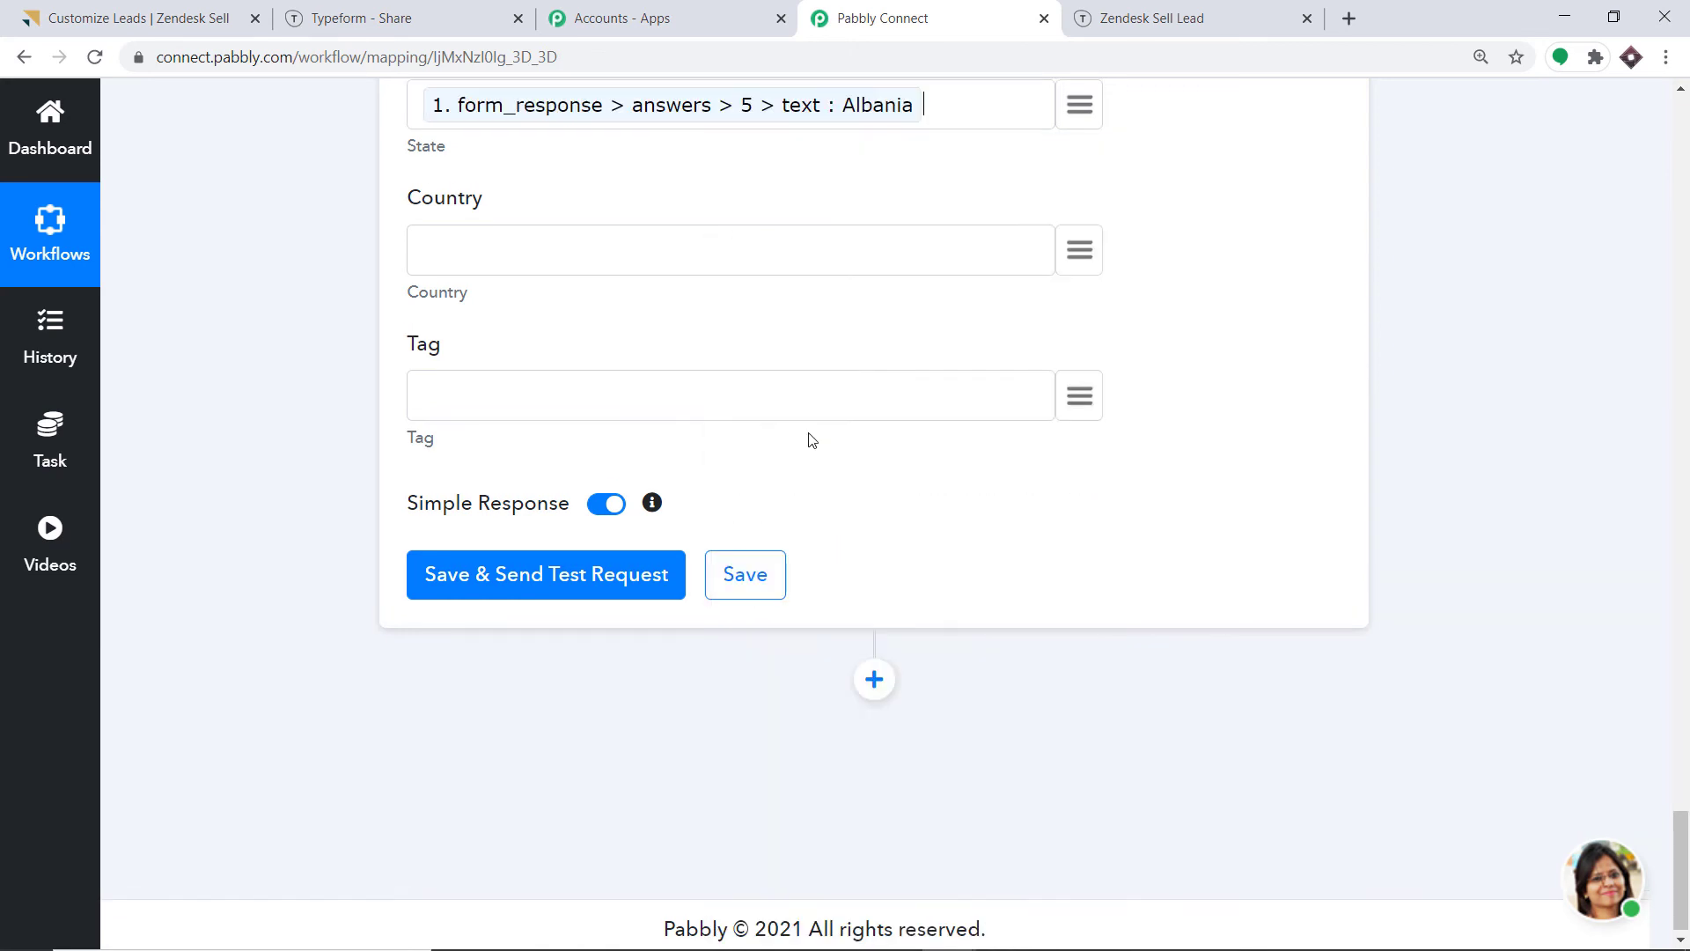
scroll(932, 373, up, 4)
scroll(935, 374, up, 1)
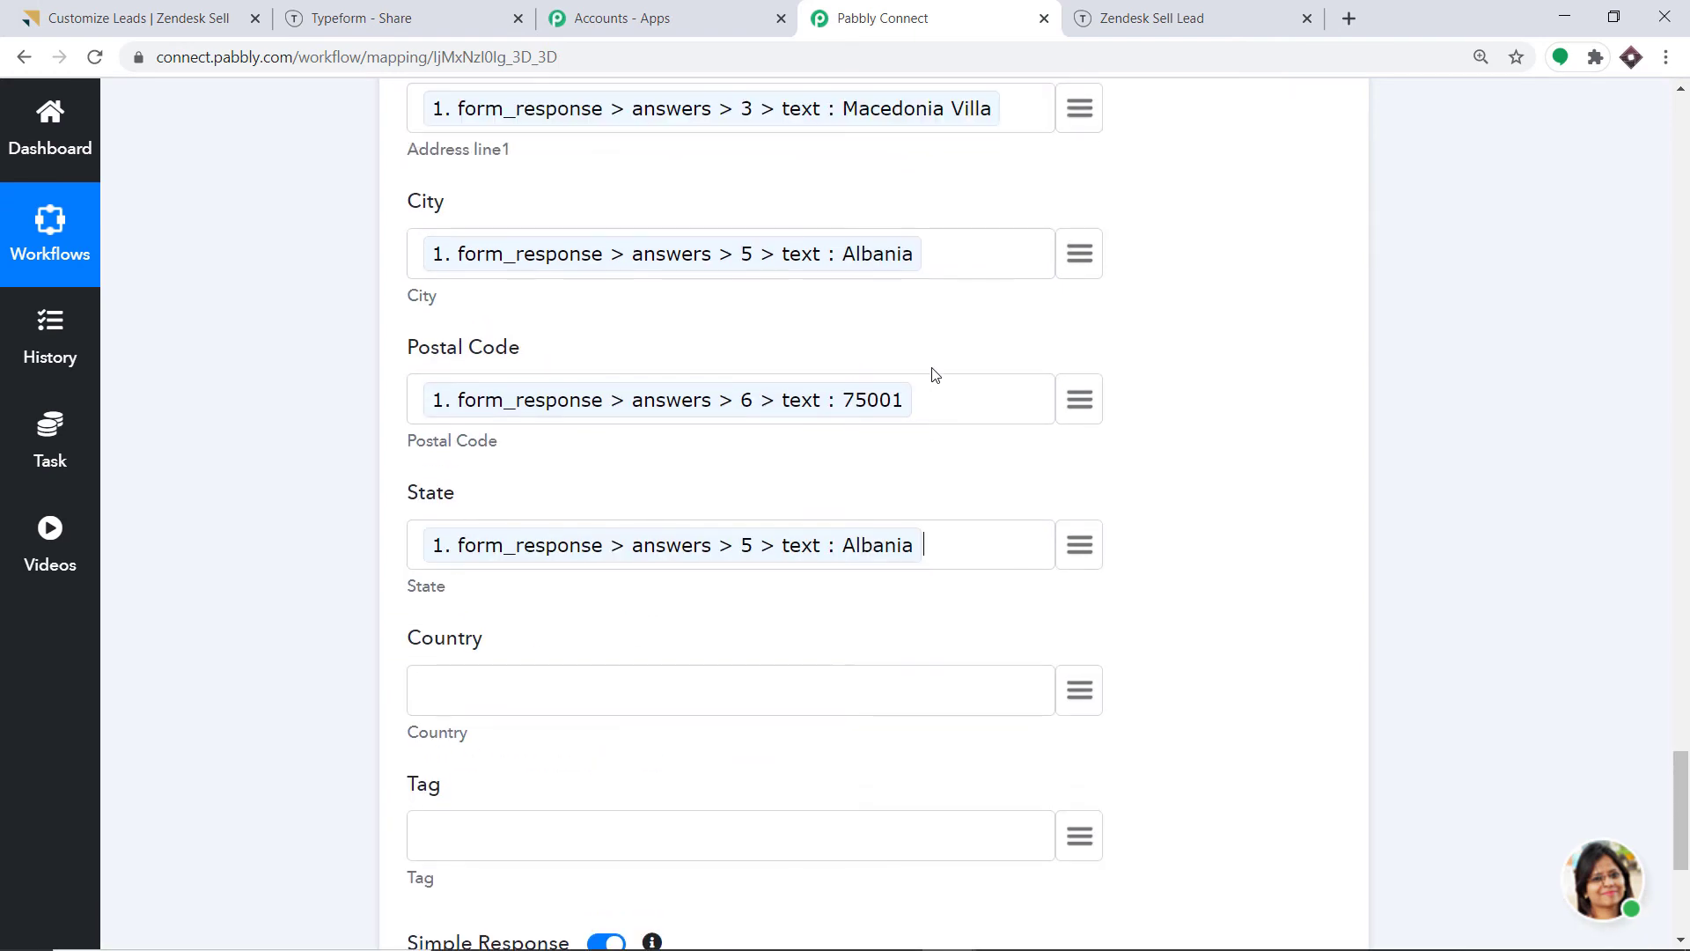
click(946, 547)
key(BackSpace)
Map Country to the form's country answer.
scroll(662, 332, down, 3)
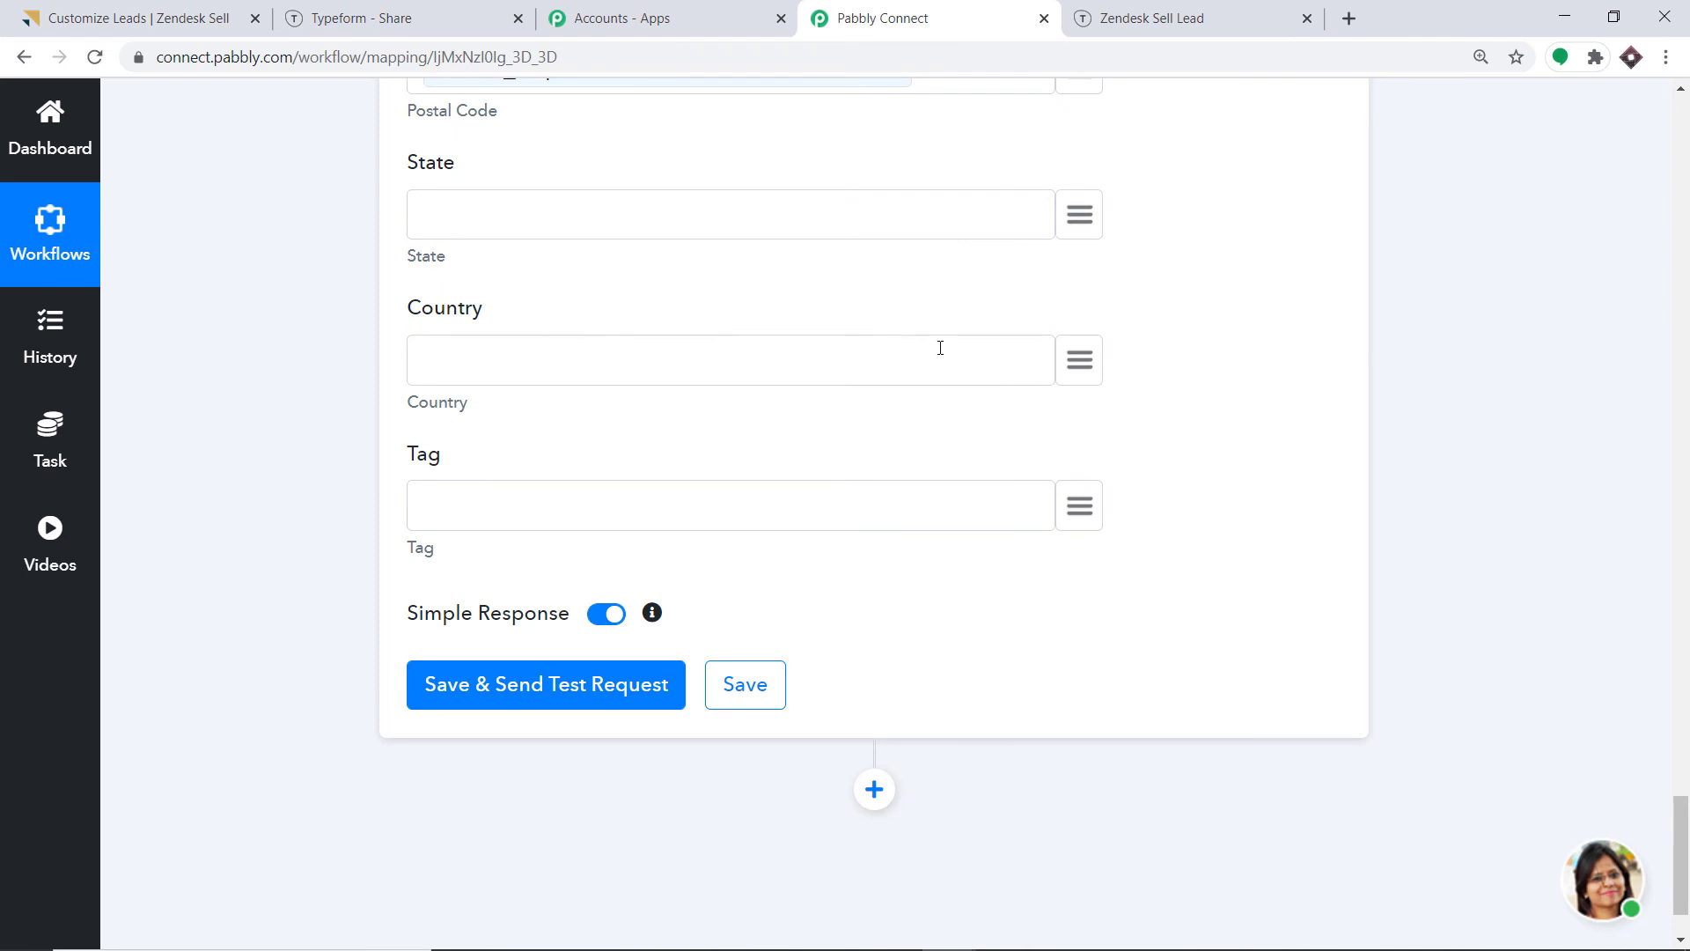
click(1081, 361)
text(vat)
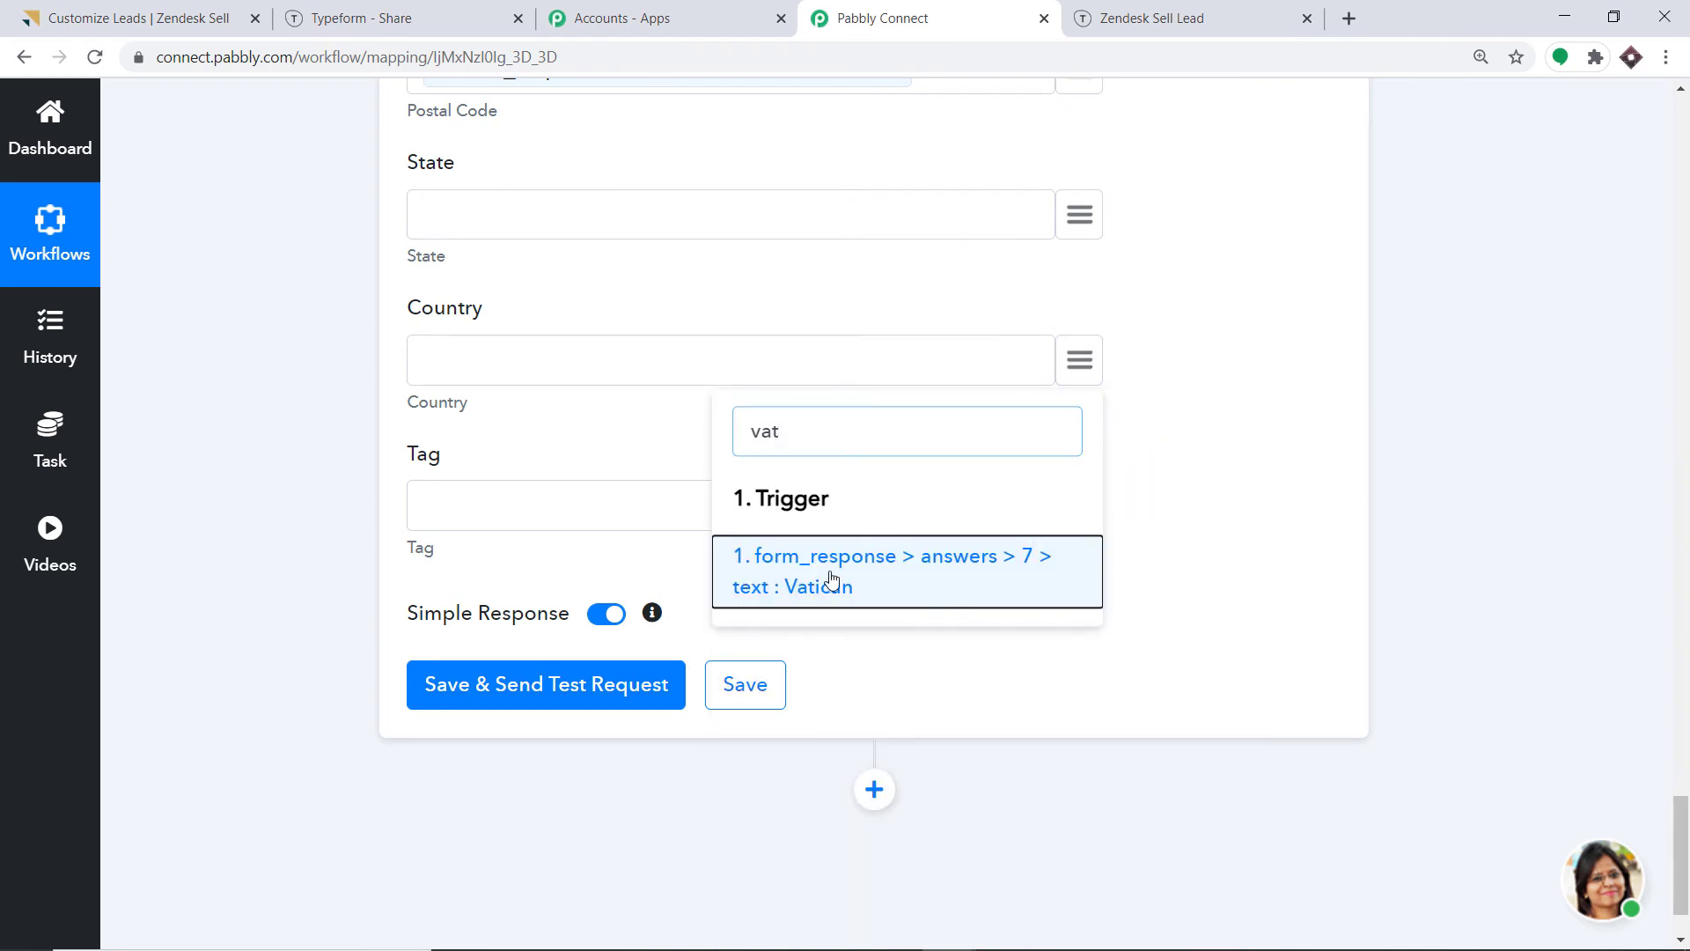
click(830, 577)
scroll(704, 396, up, 10)
scroll(666, 253, up, 12)
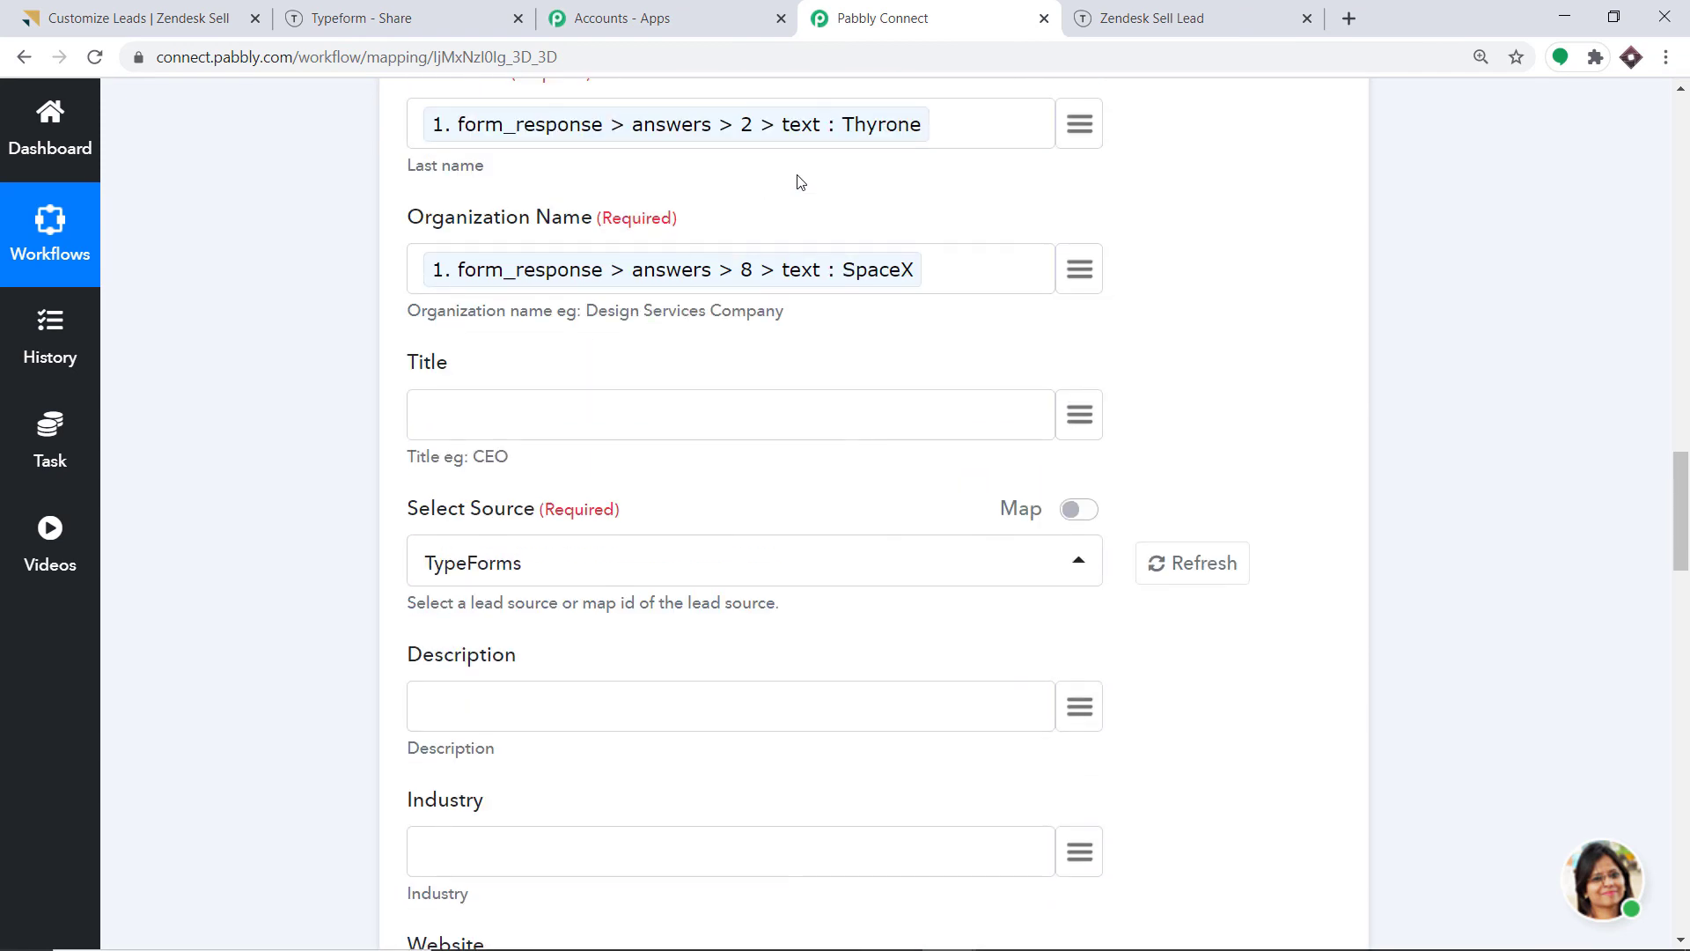
scroll(766, 211, down, 20)
scroll(816, 212, down, 2)
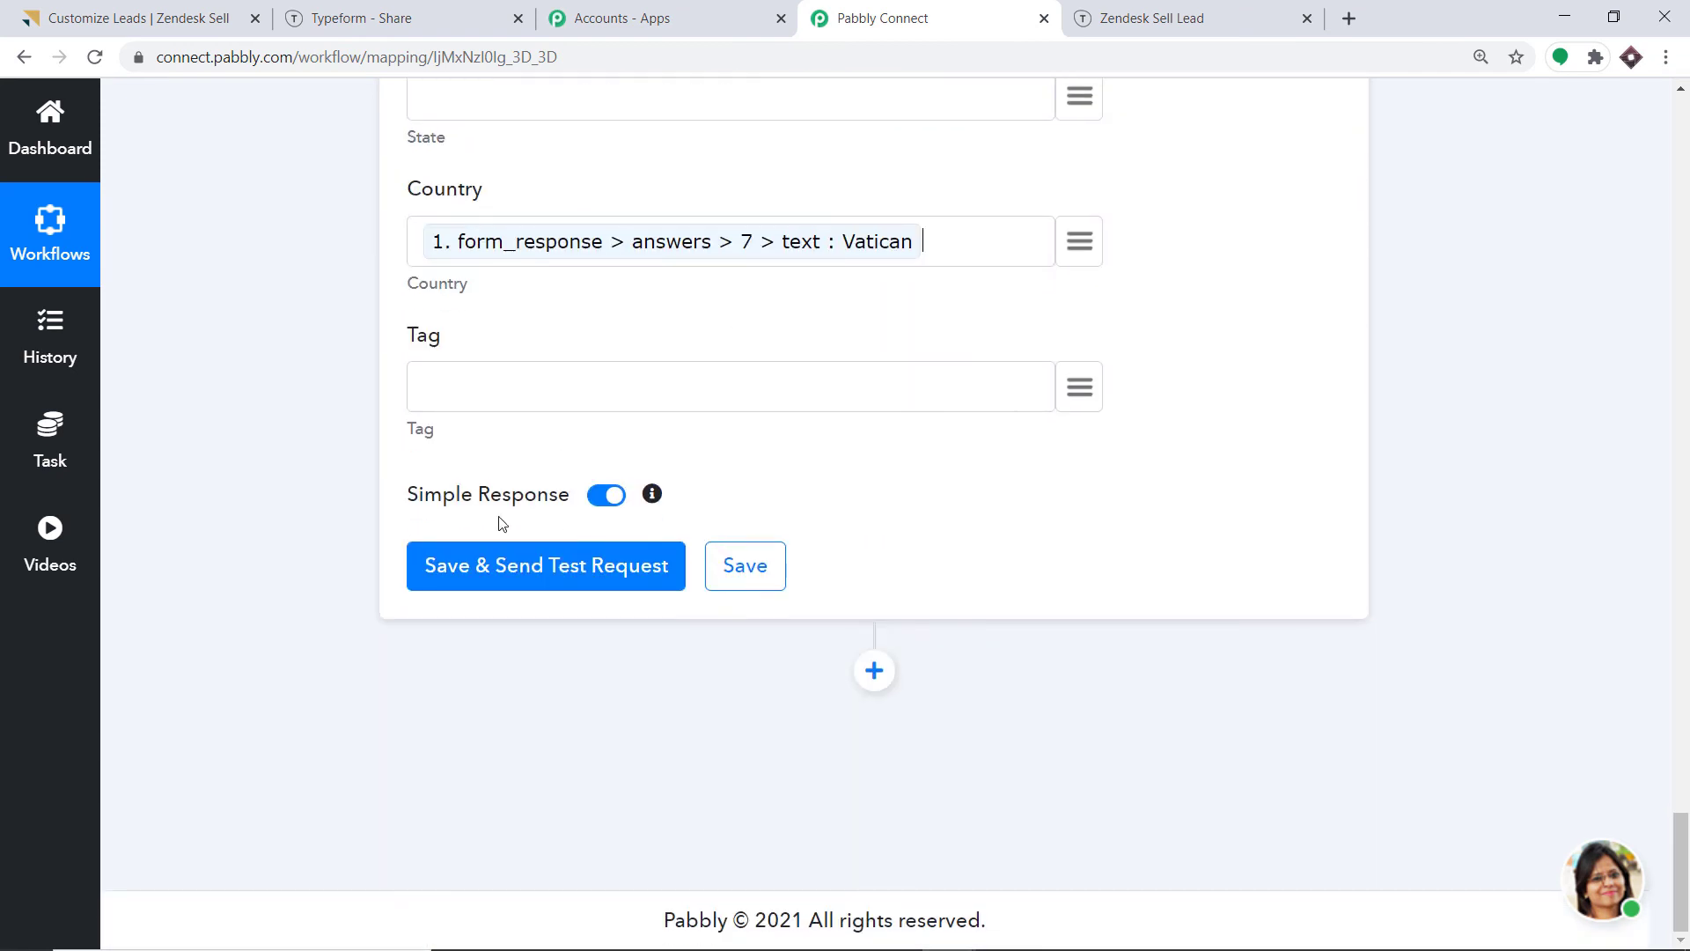
Save the Create Lead step with a test request, then view Zendesk Sell's Leads list.
click(477, 579)
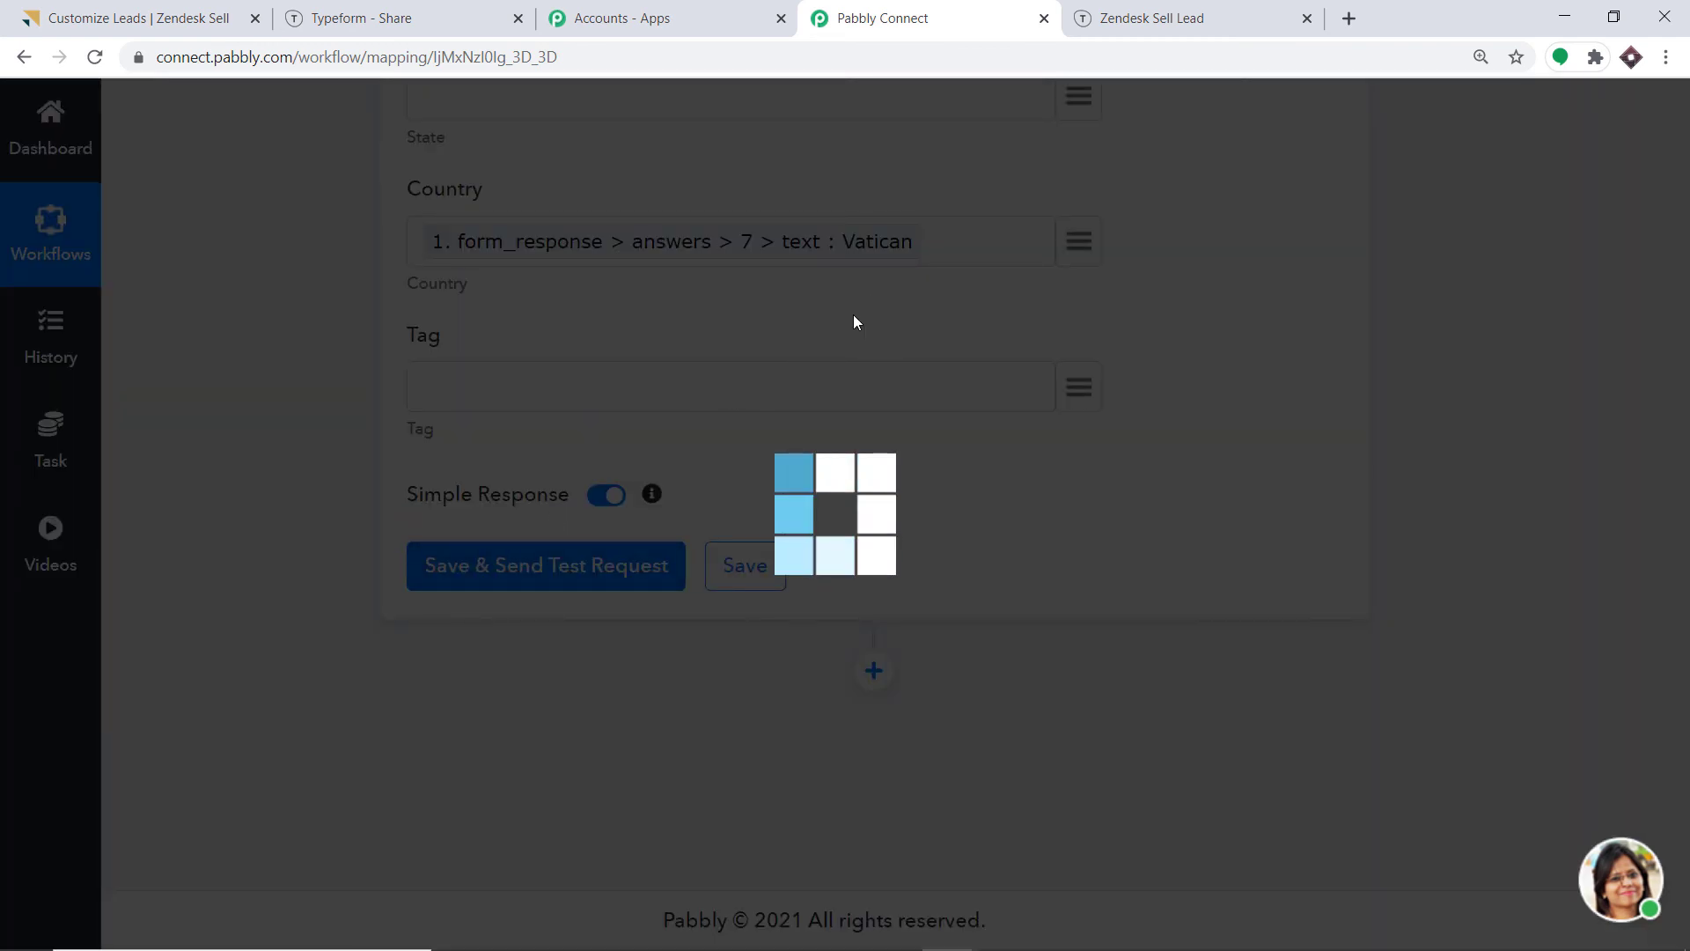
scroll(951, 434, down, 3)
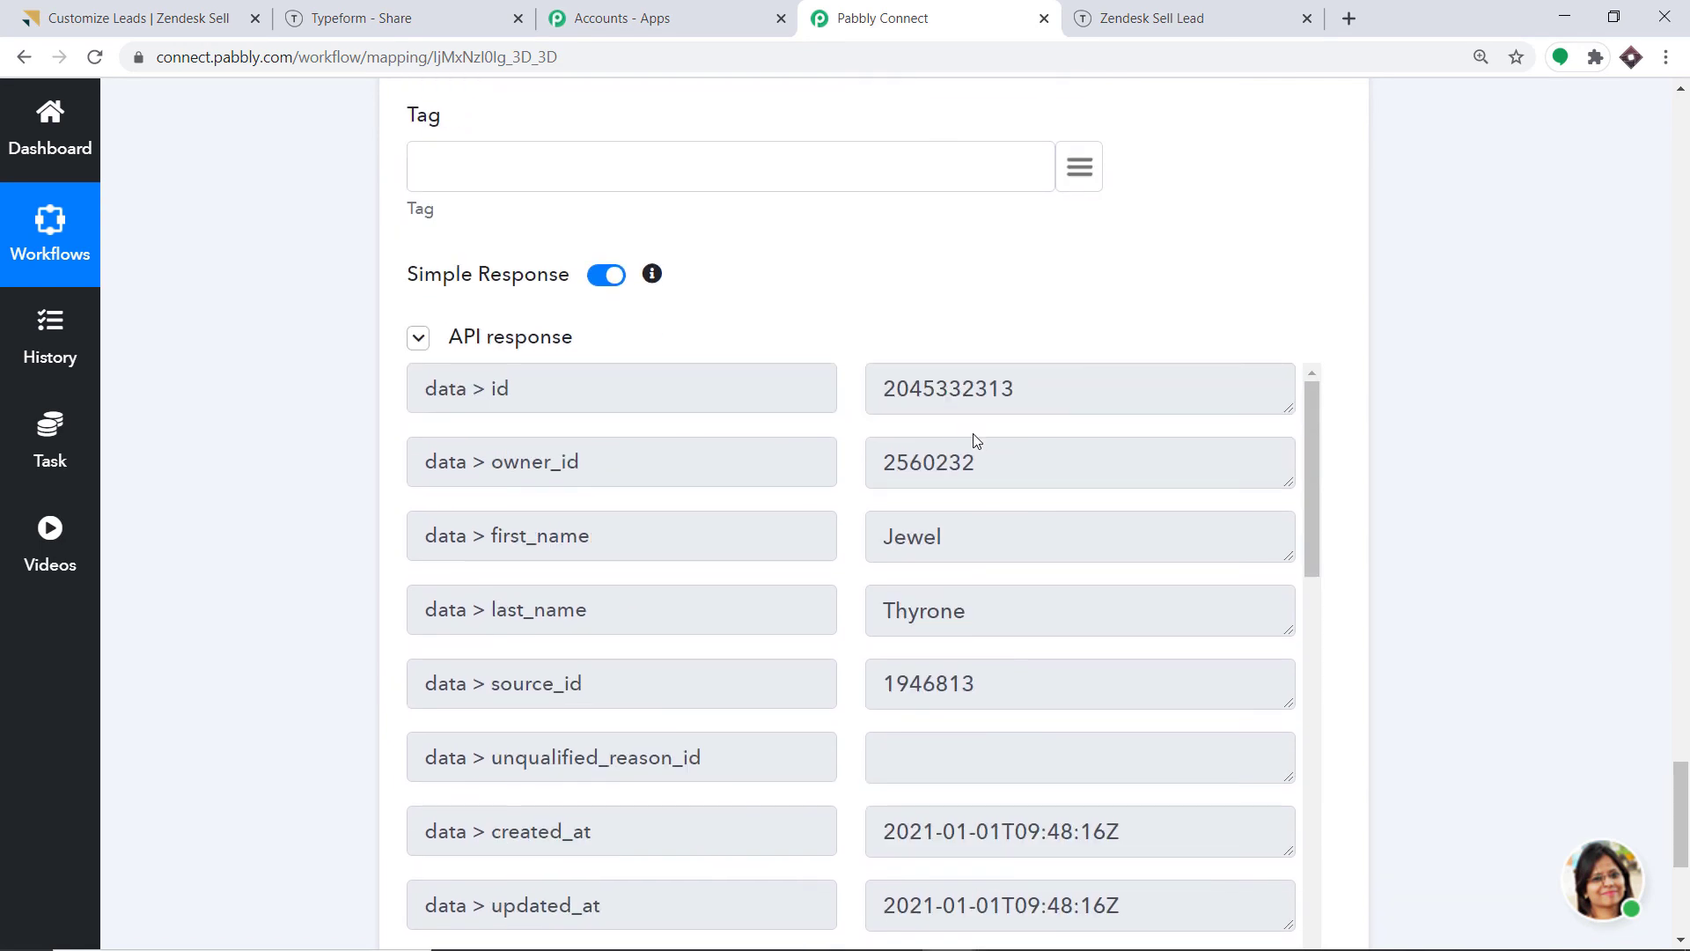
click(141, 12)
click(199, 108)
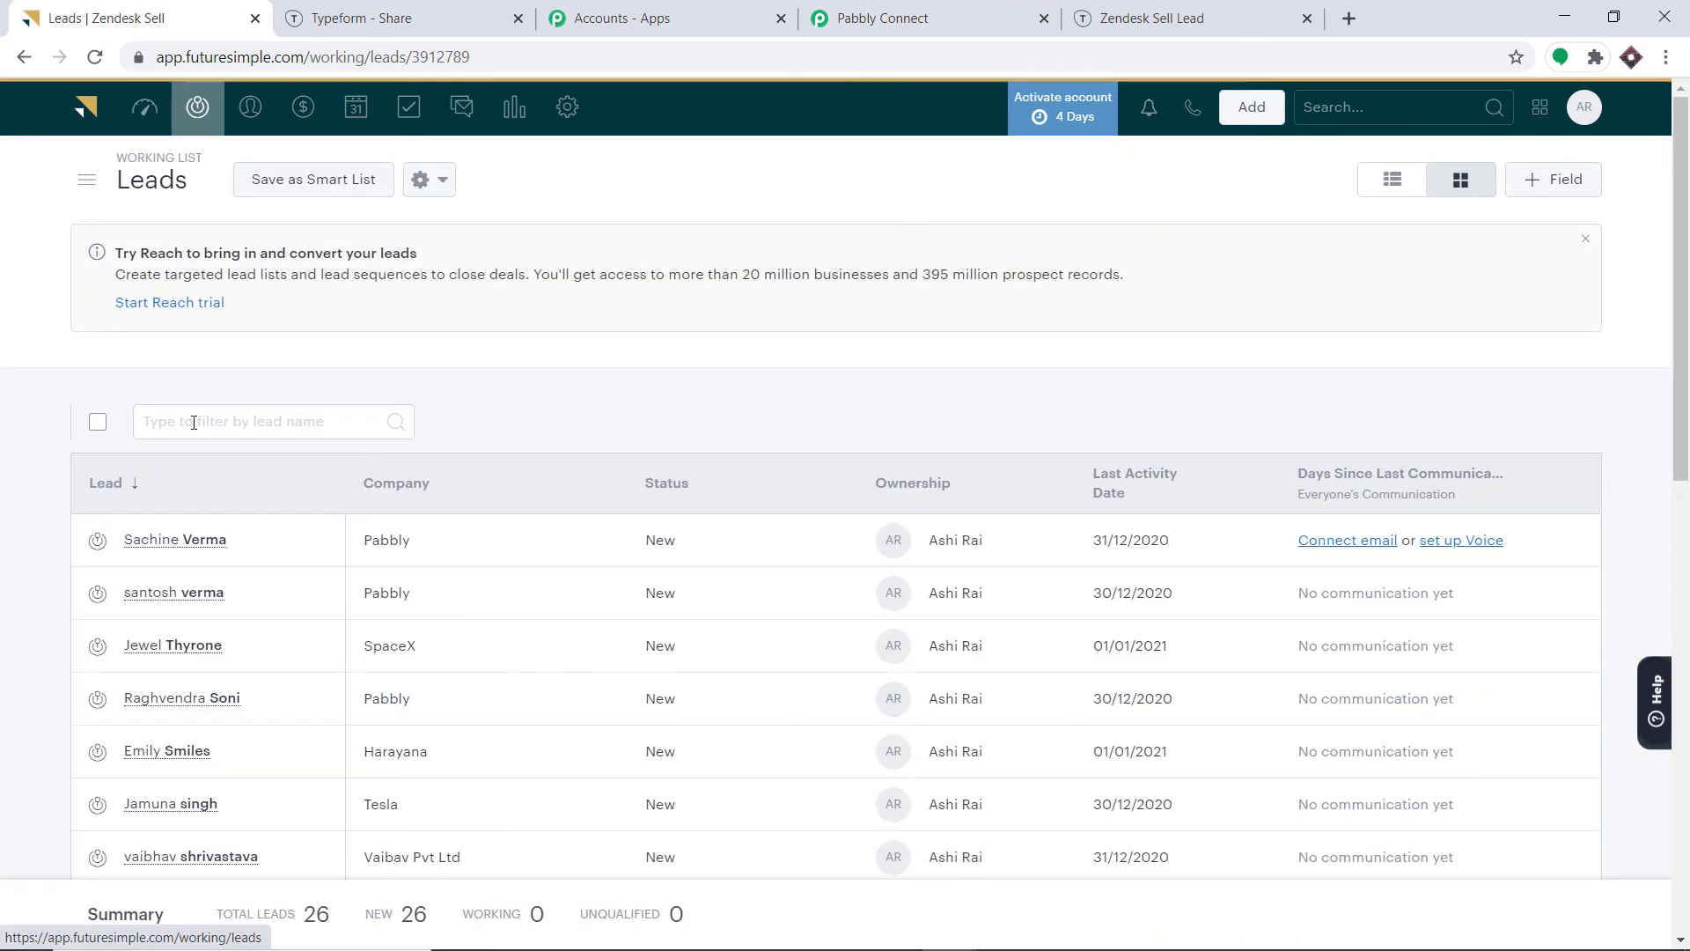
Filter Zendesk Sell leads by first name to confirm the new SpaceX lead, then return to Pabbly.
click(193, 422)
text(jewel)
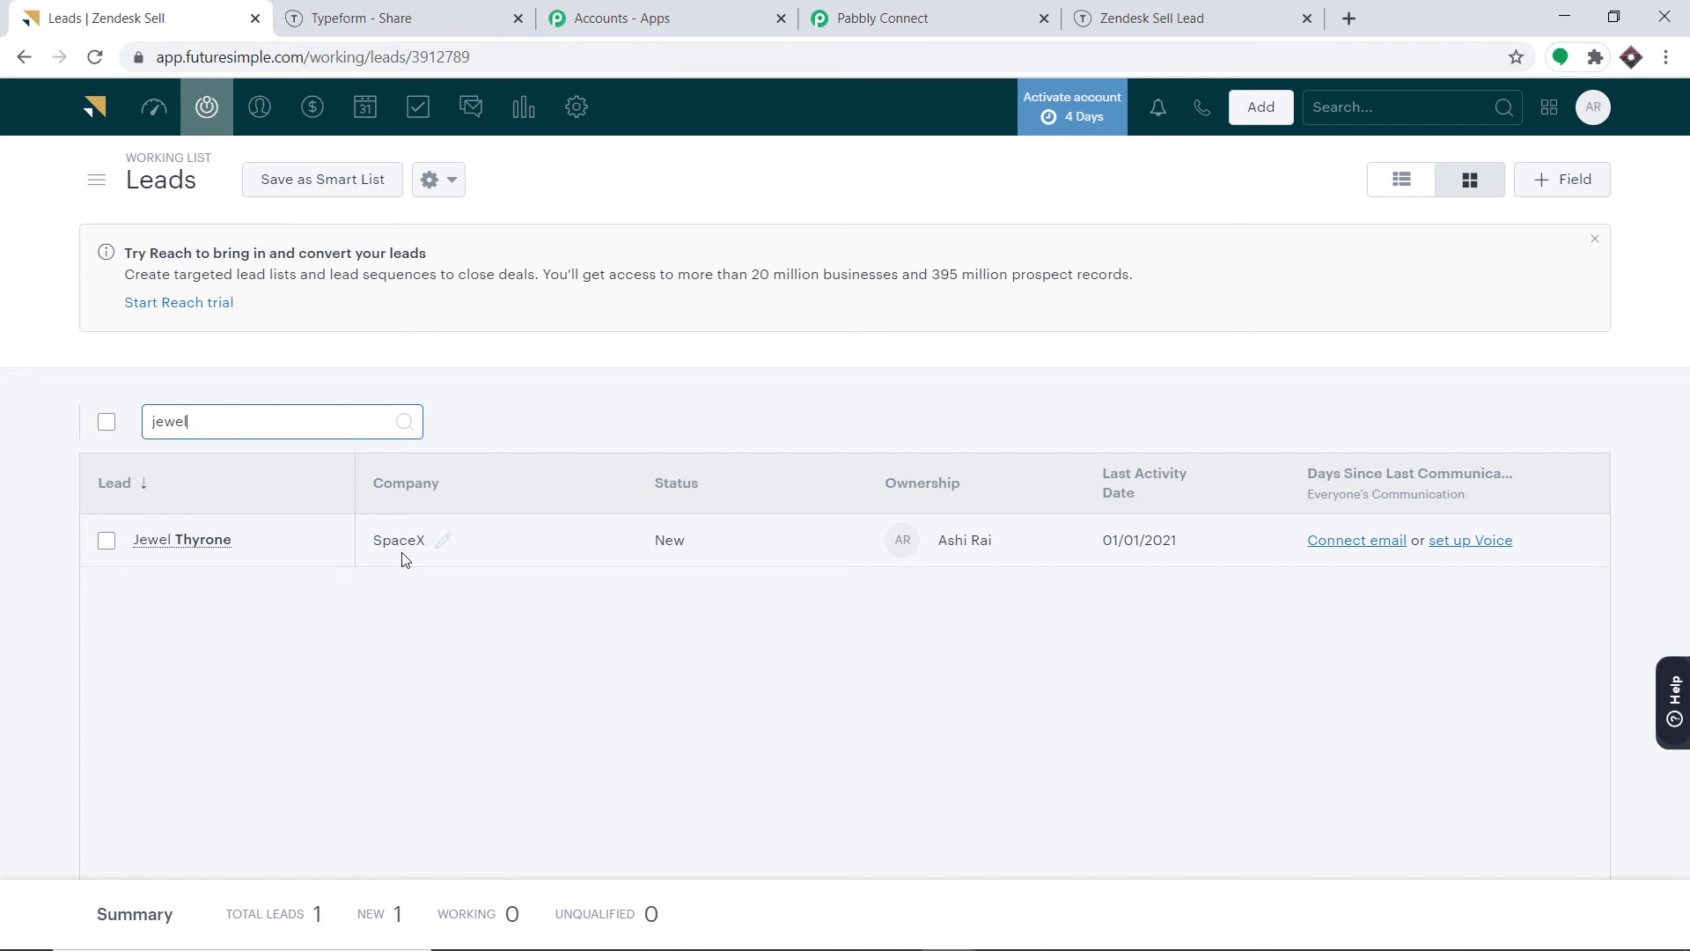
click(894, 14)
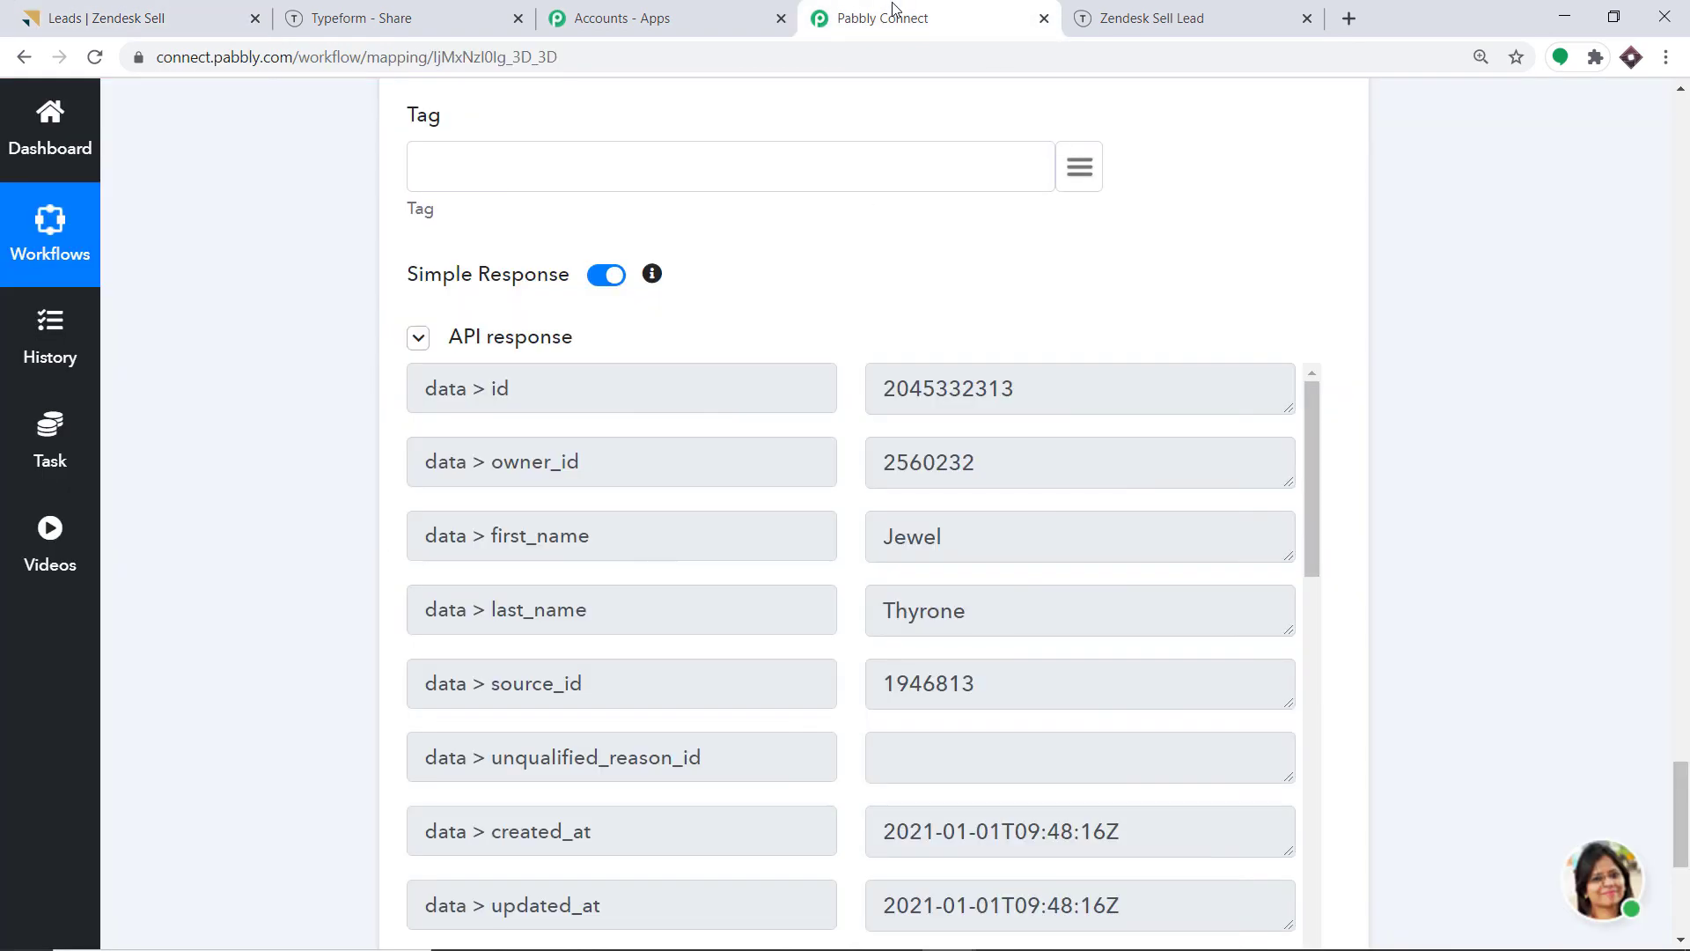
Collapse the Create Lead and Typeform trigger steps, then bring up the form's Typeform share page.
scroll(1683, 610, down, 10)
scroll(835, 424, up, 20)
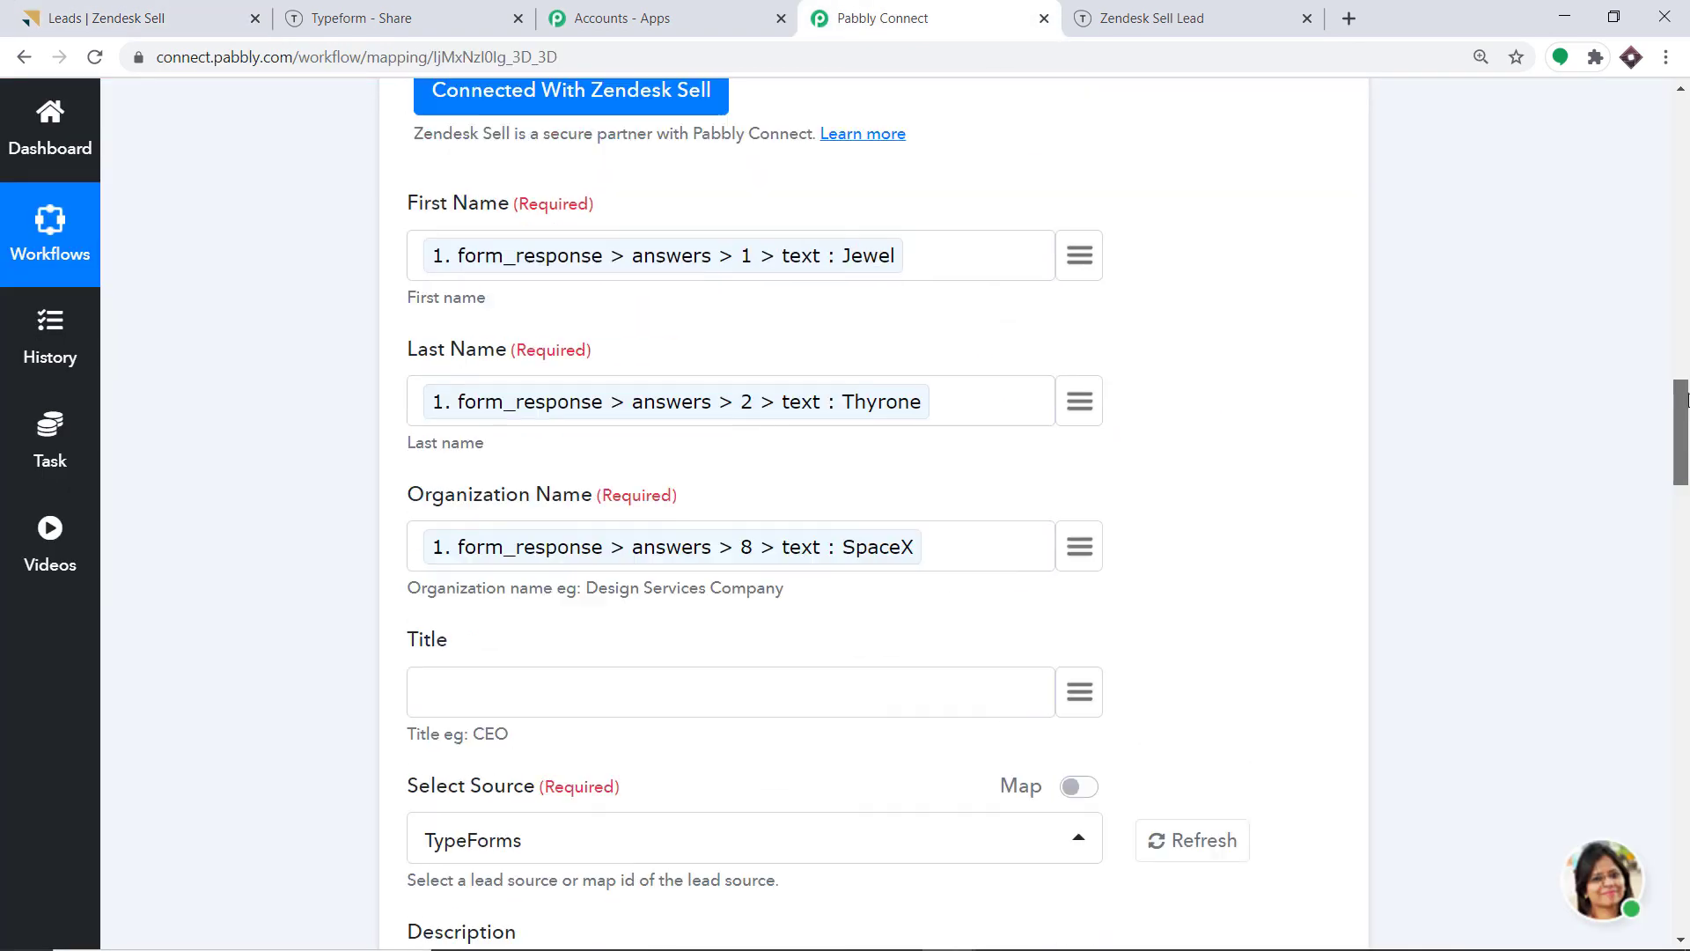
click(834, 423)
scroll(819, 458, up, 15)
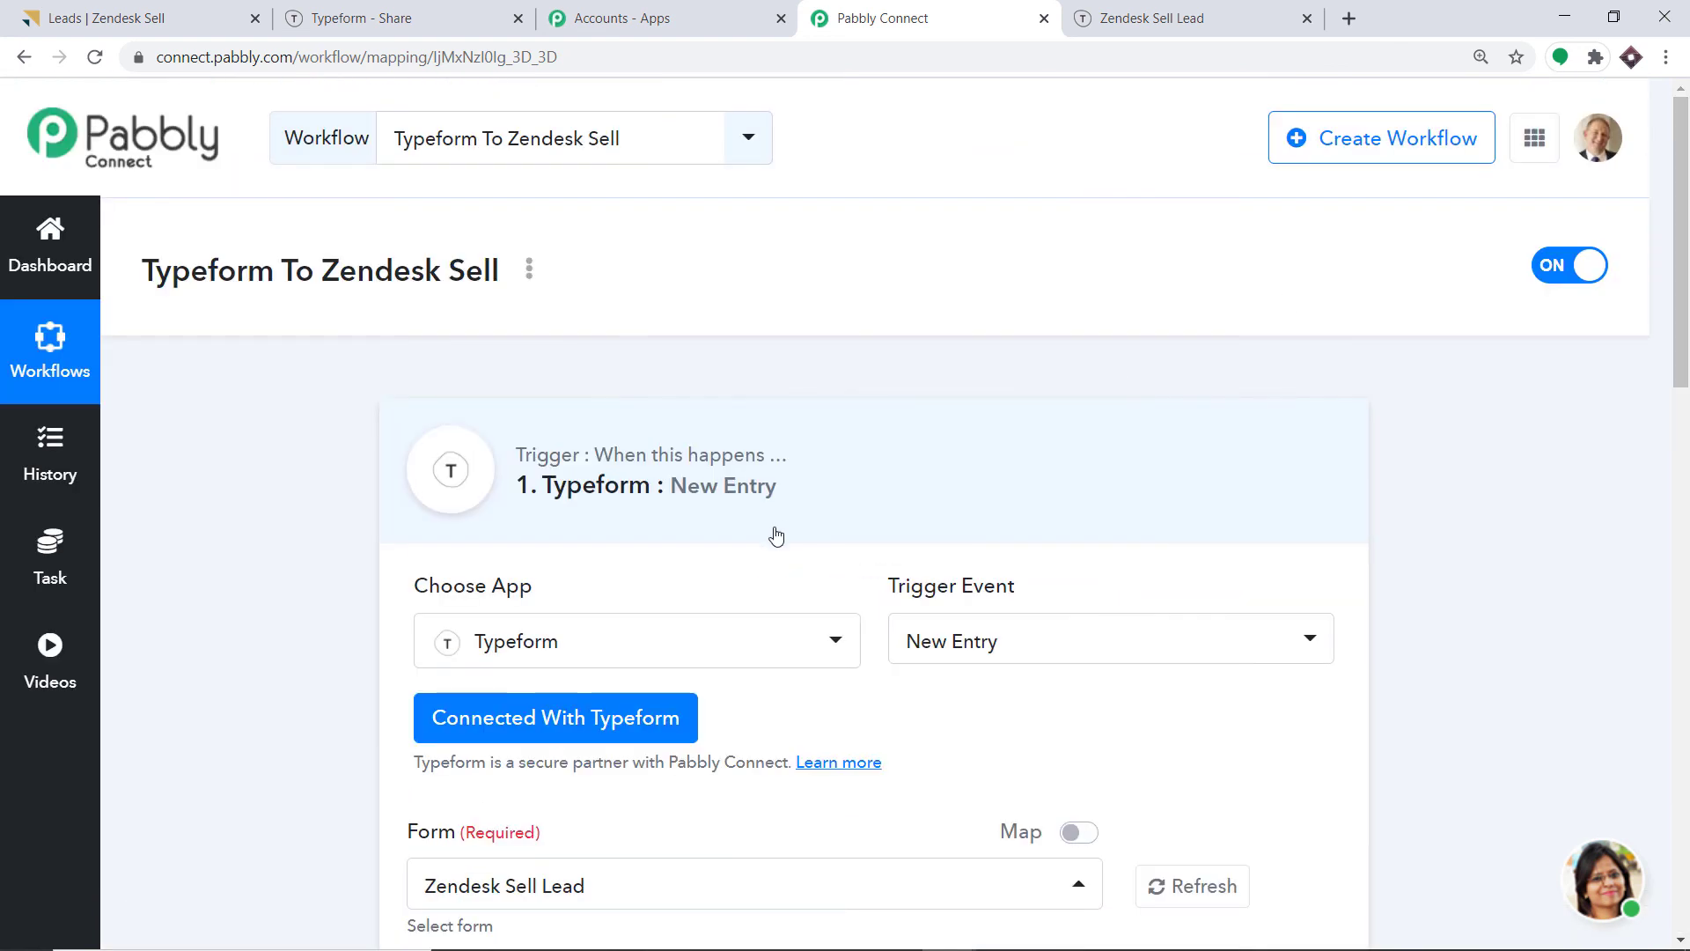
click(785, 495)
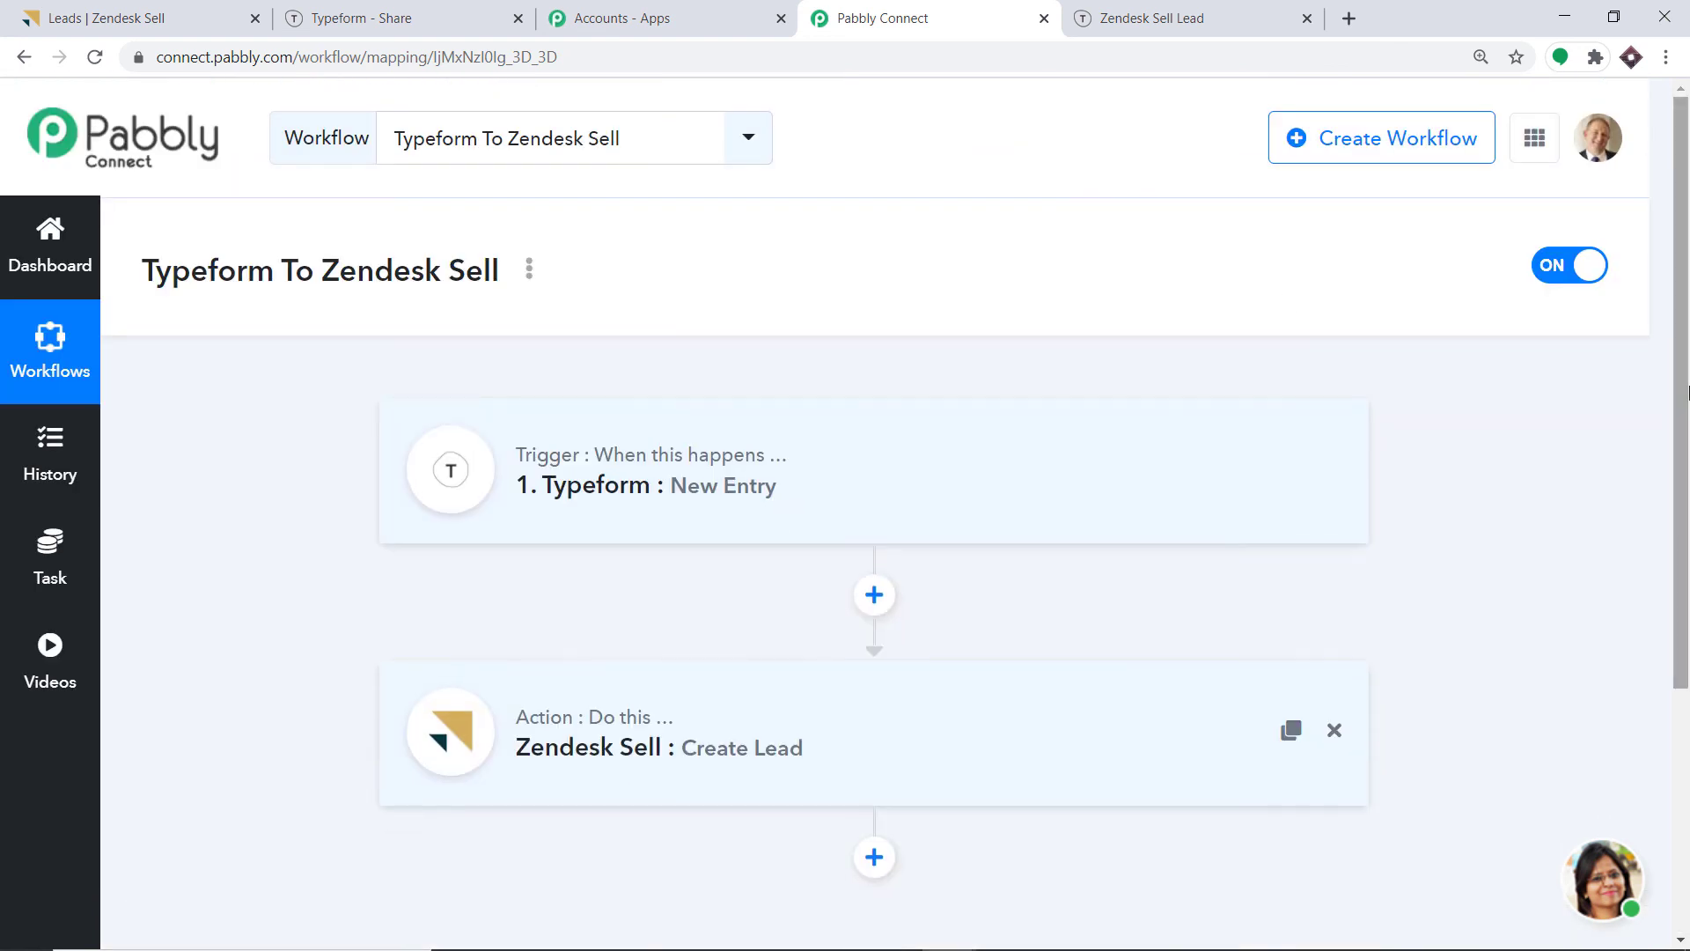
scroll(1339, 364, down, 2)
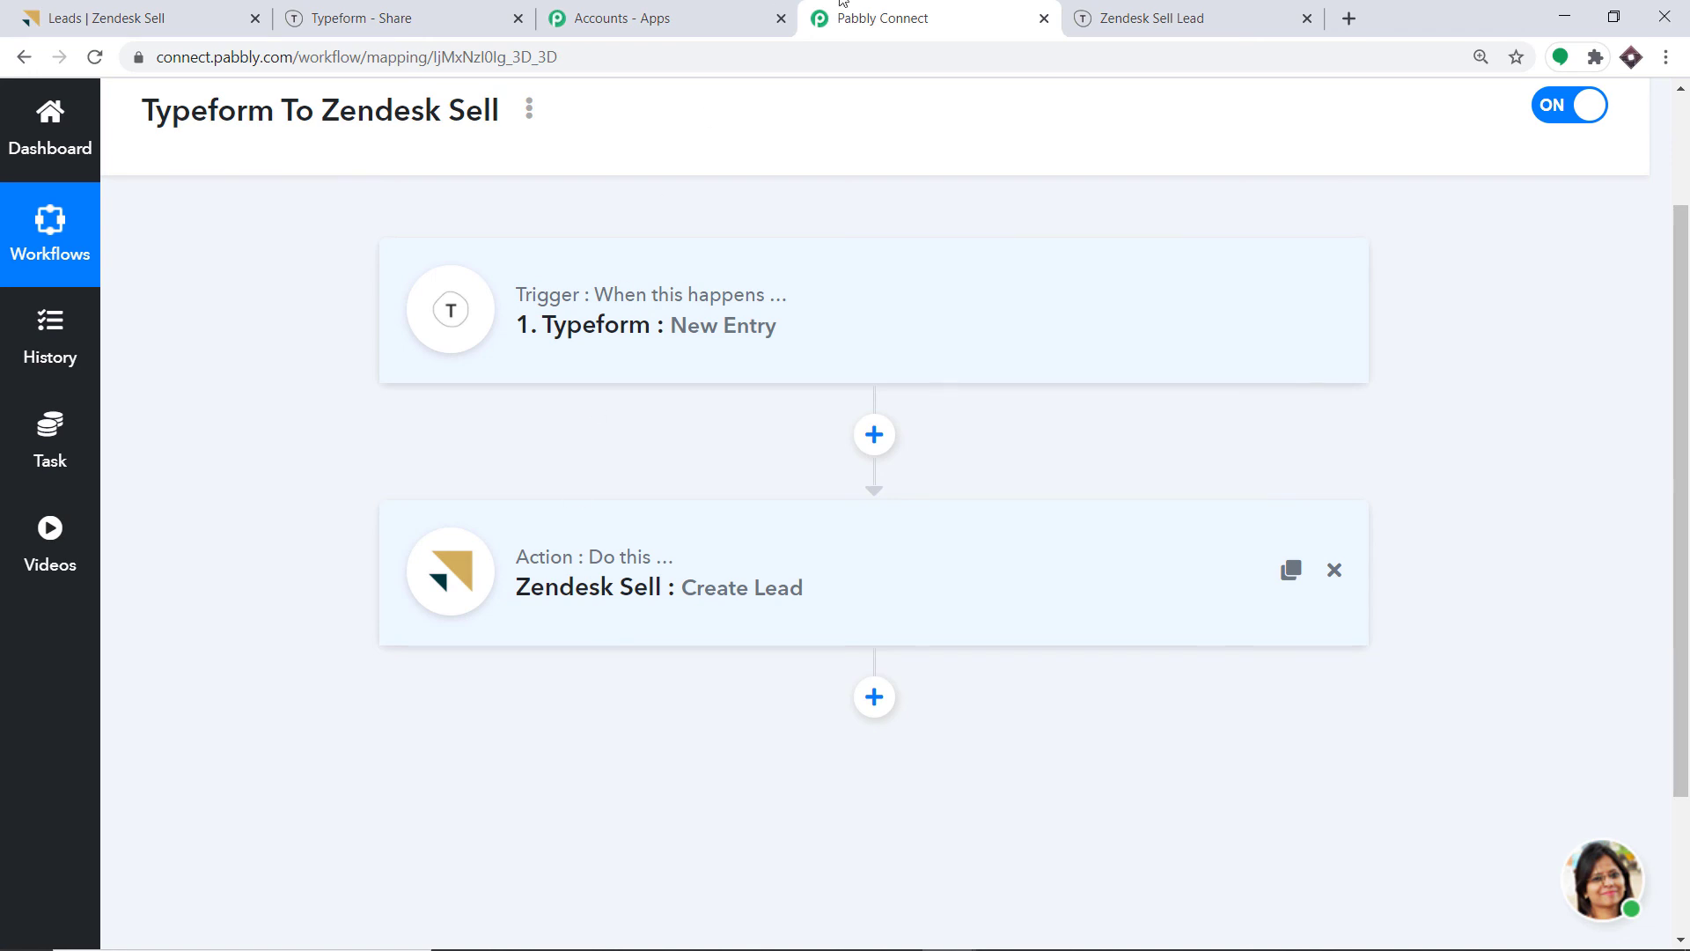
click(1149, 9)
click(445, 9)
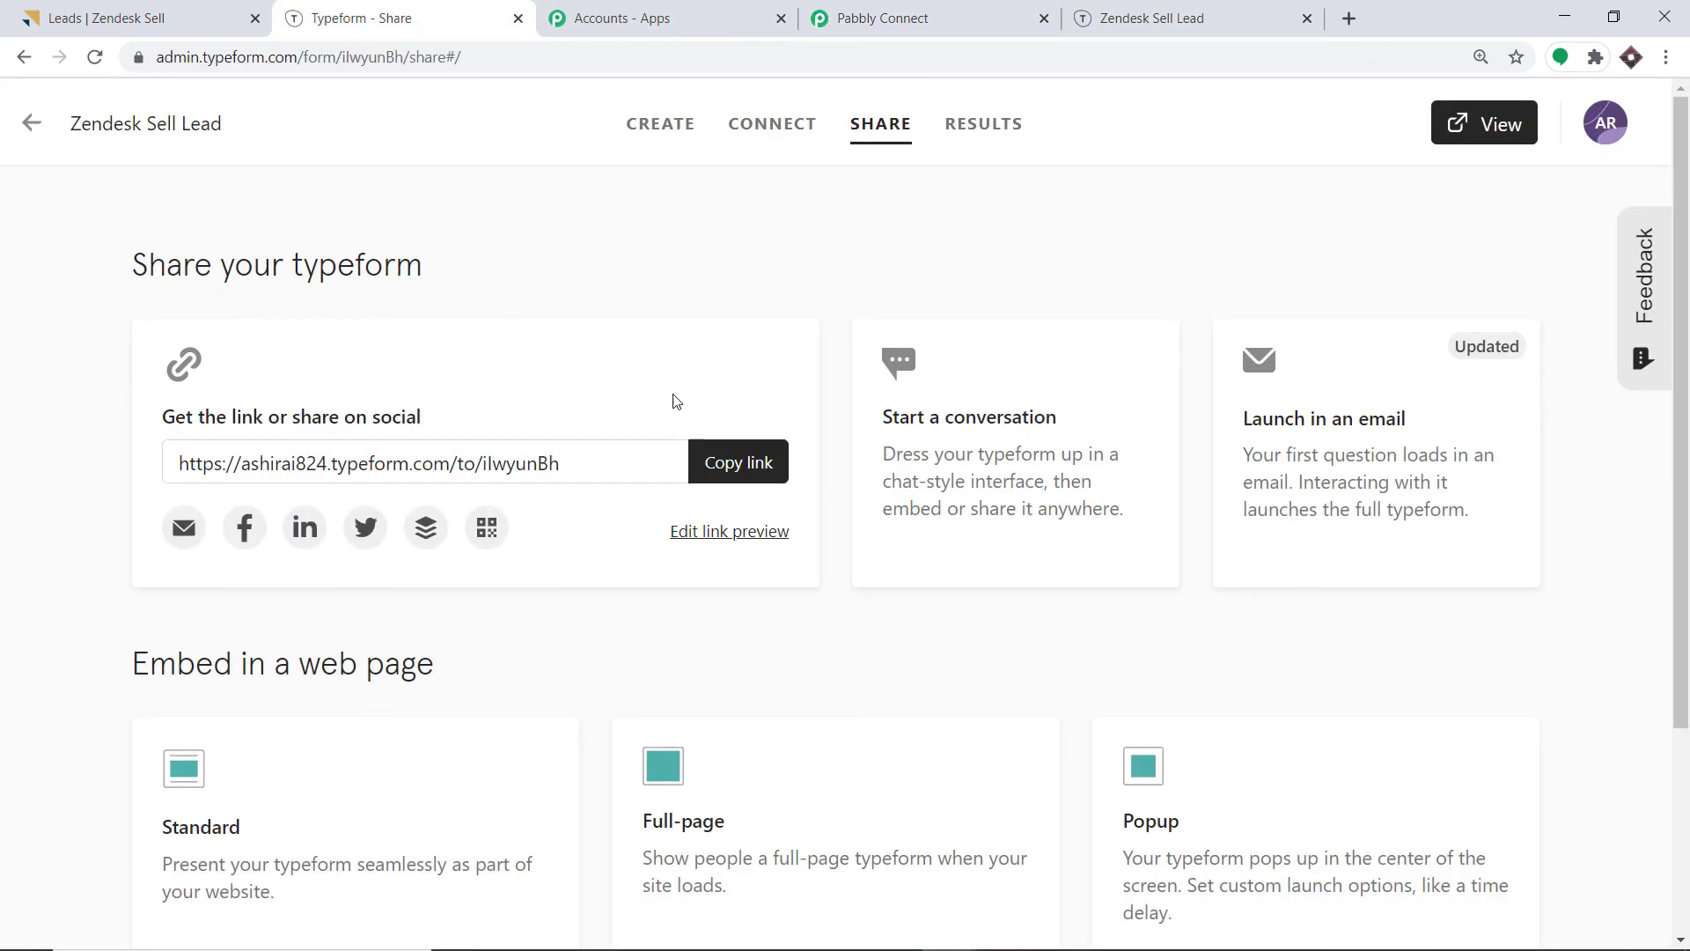
Copy the form's public link and load it in a new browser tab.
click(742, 462)
click(1349, 19)
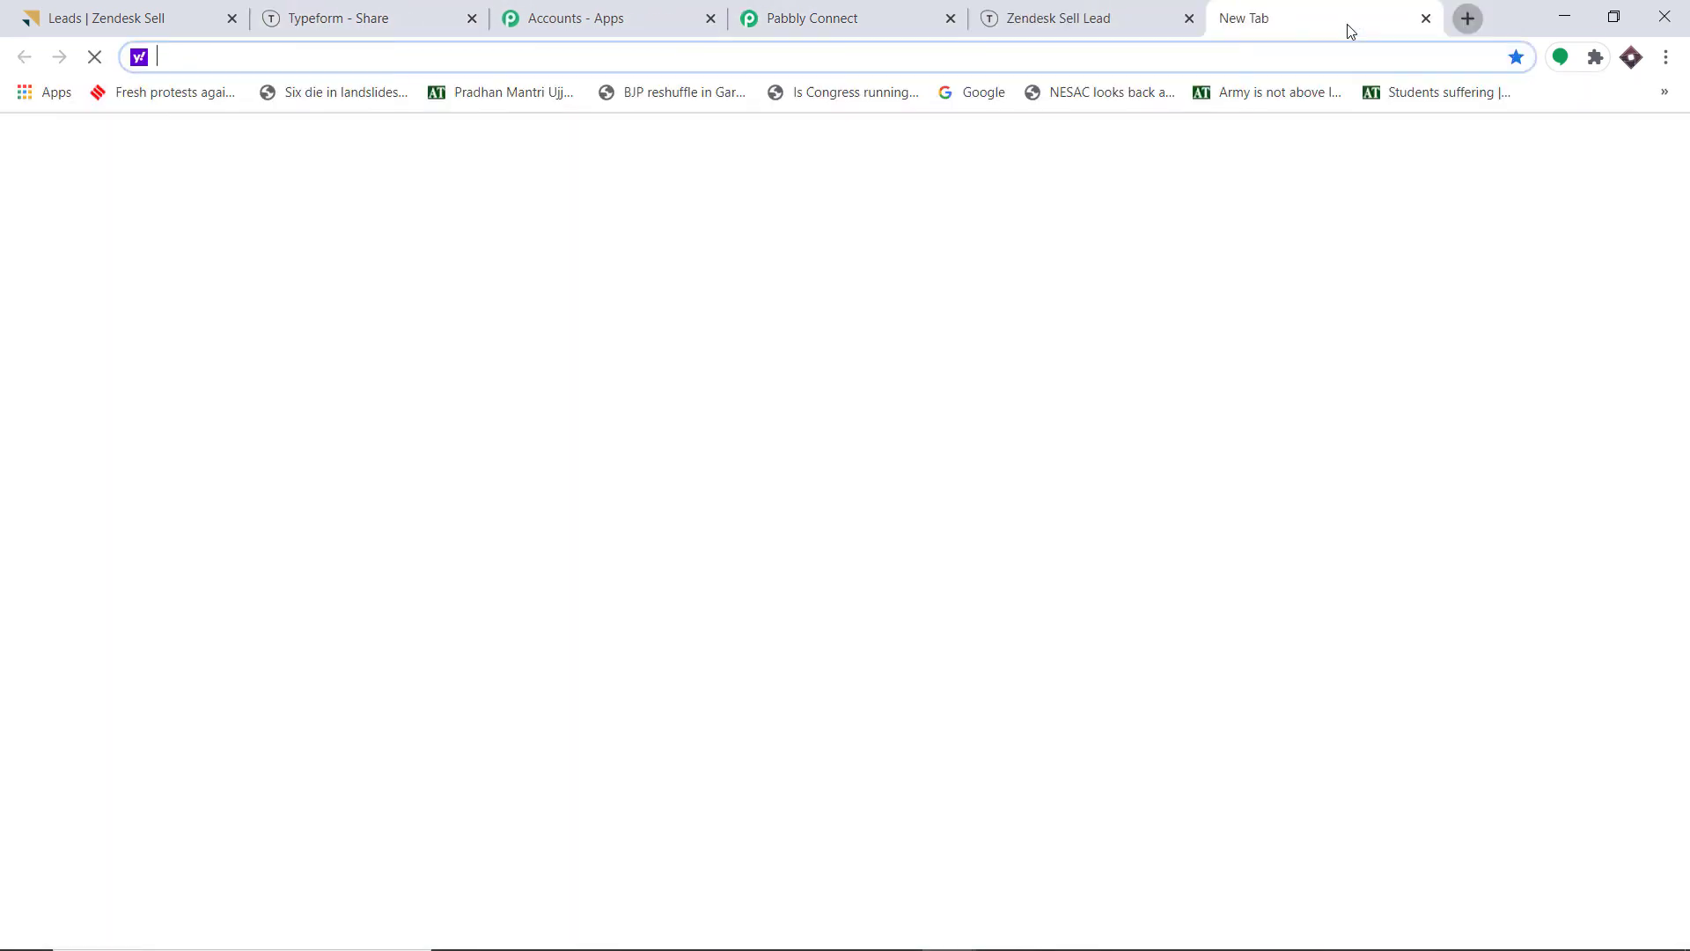
key(ctrl+v)
key(Return)
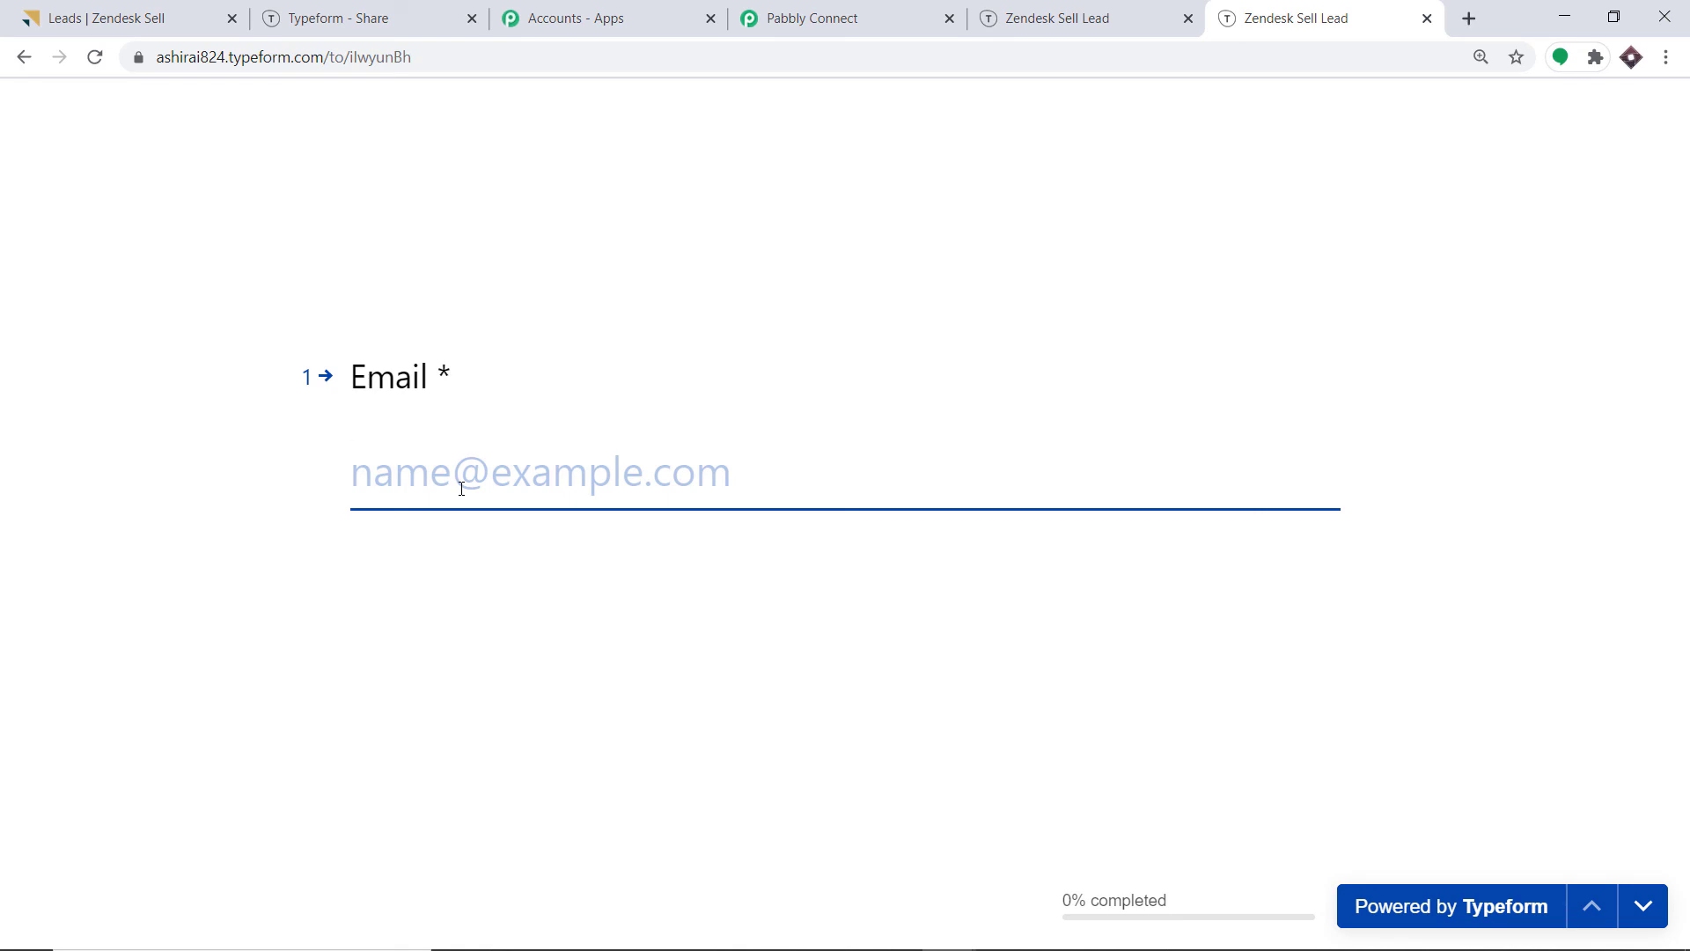
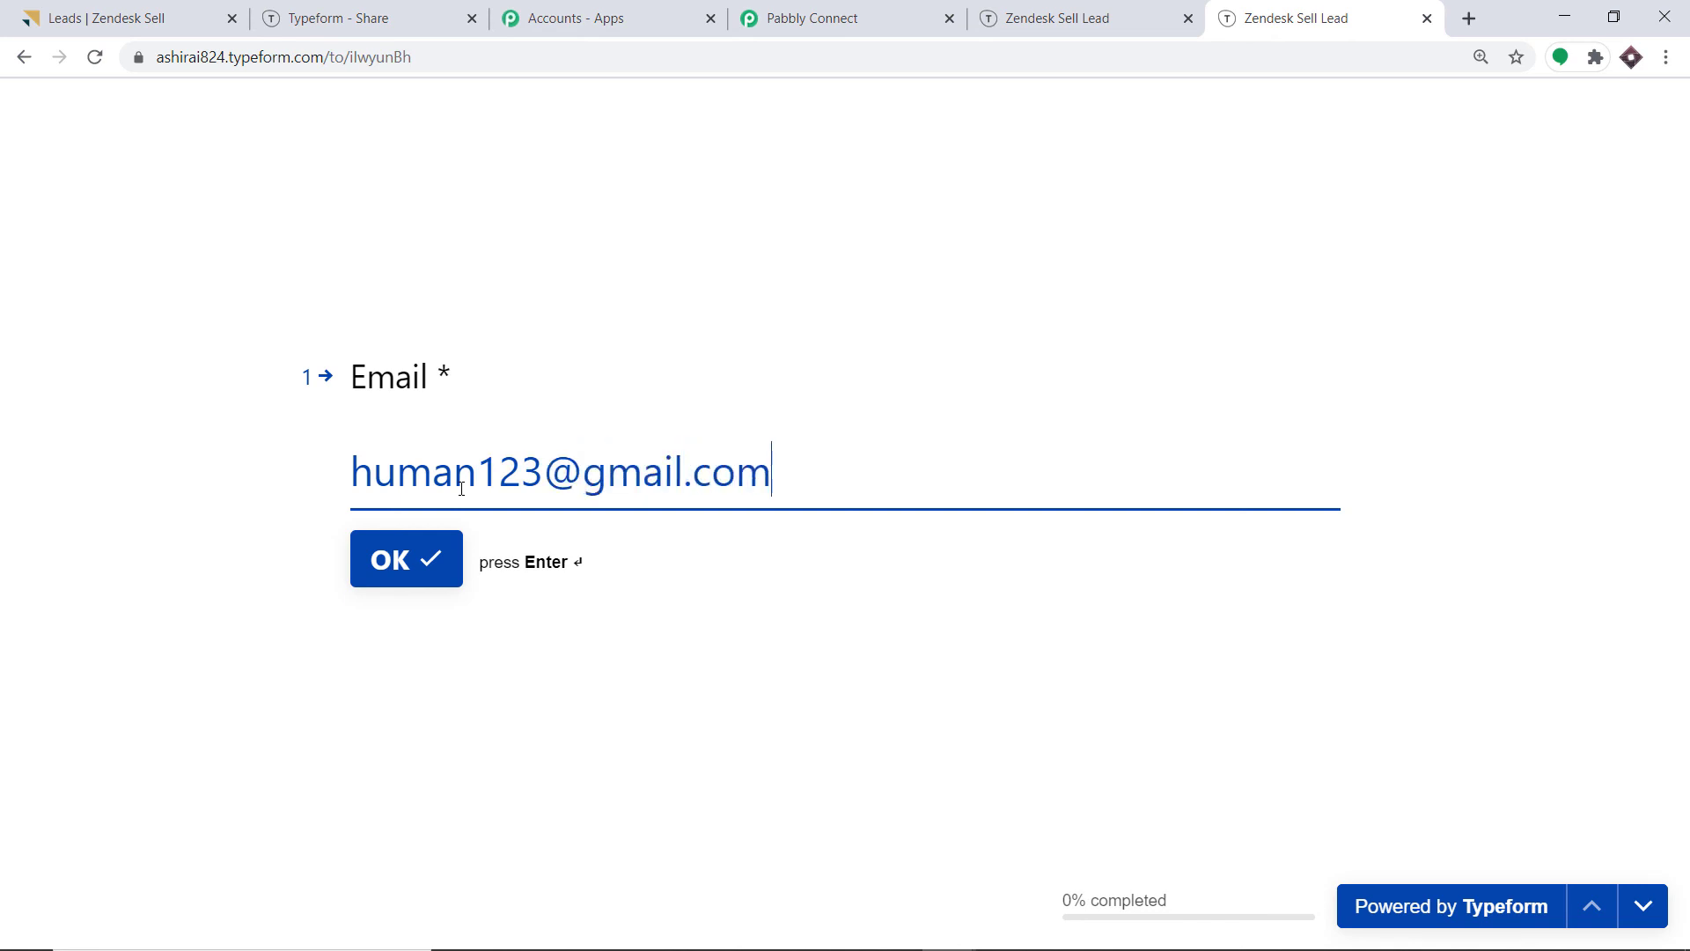
Answer the email, first name, last name, address and city questions with test values.
click(403, 560)
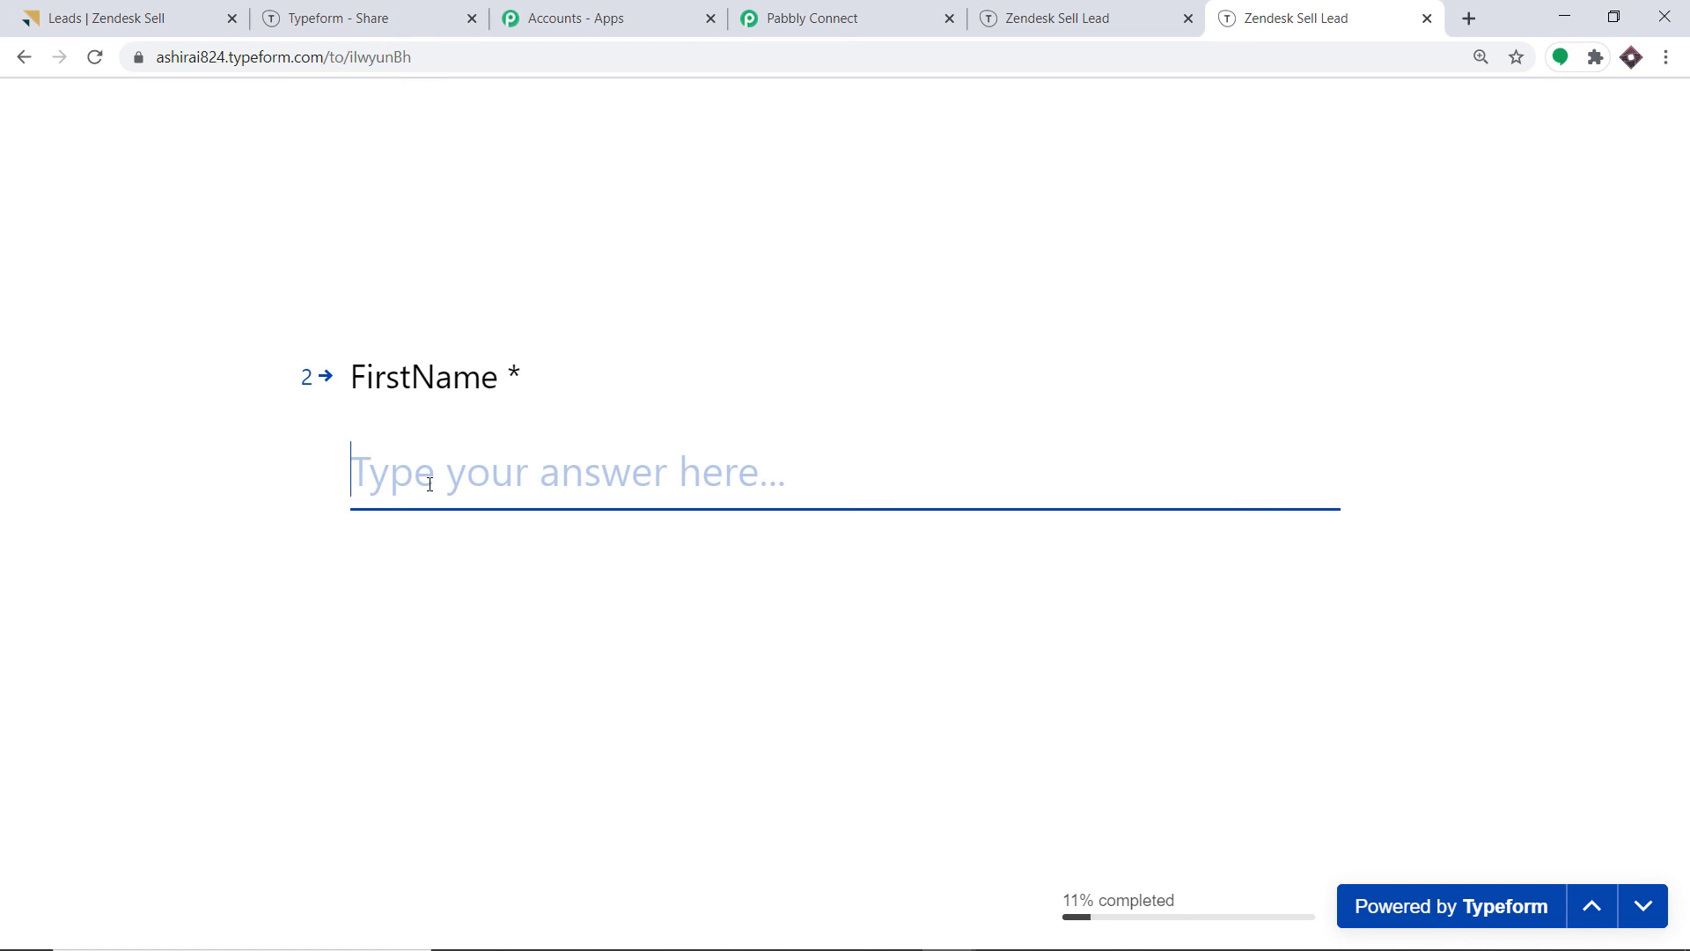
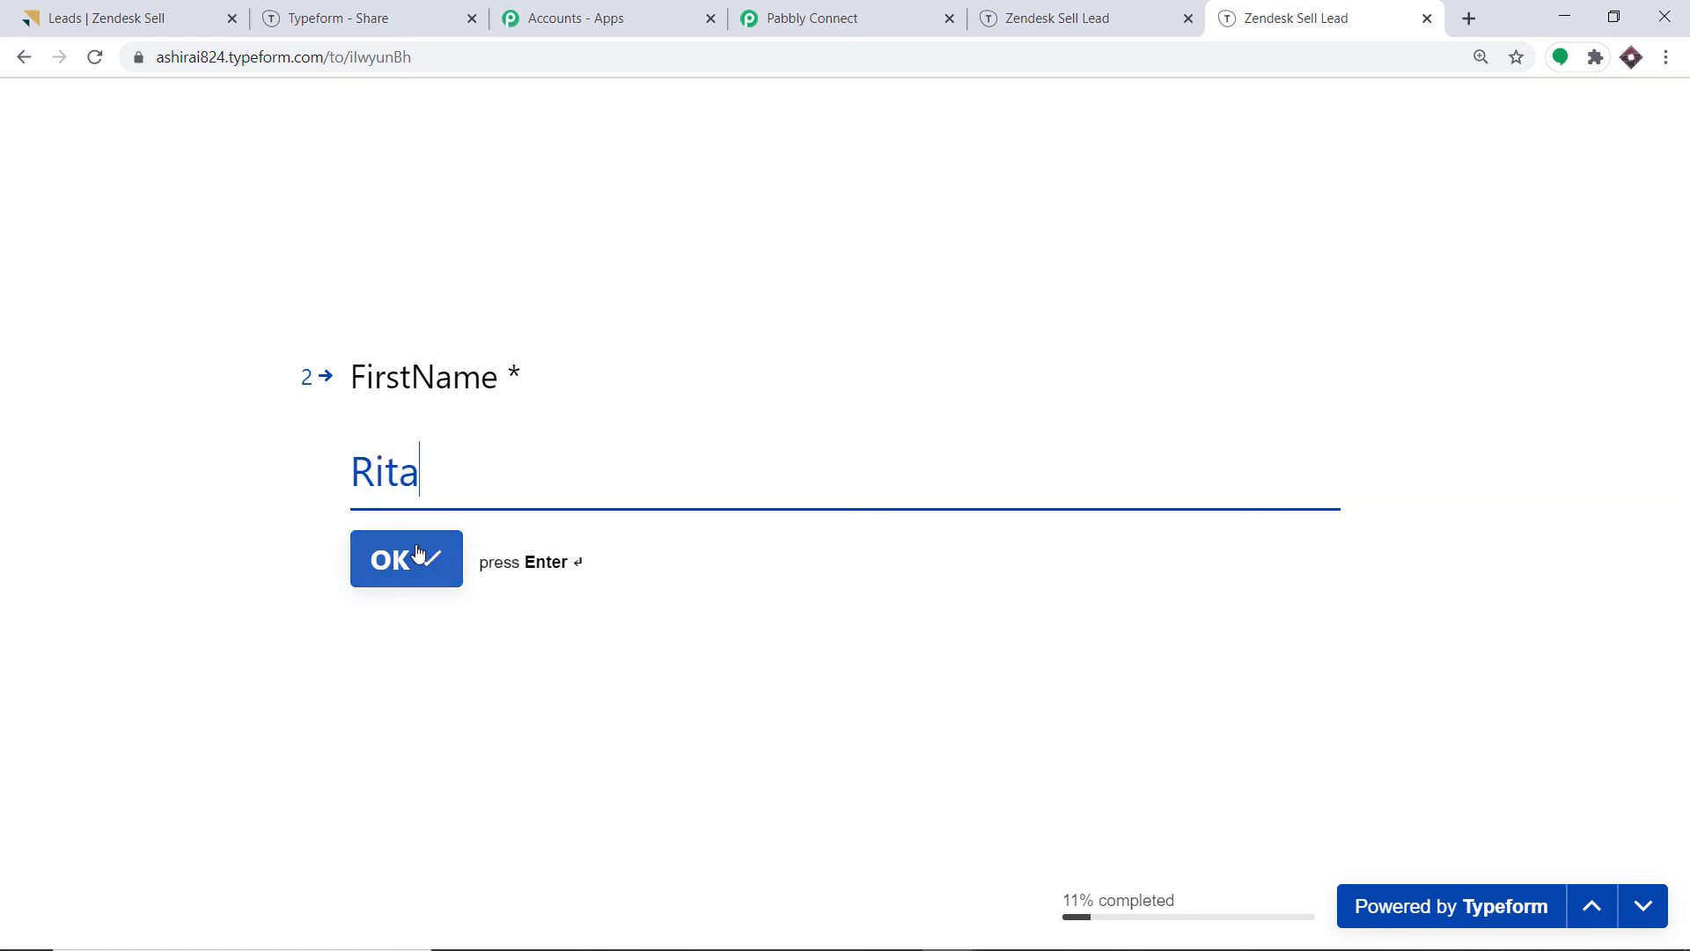
click(418, 555)
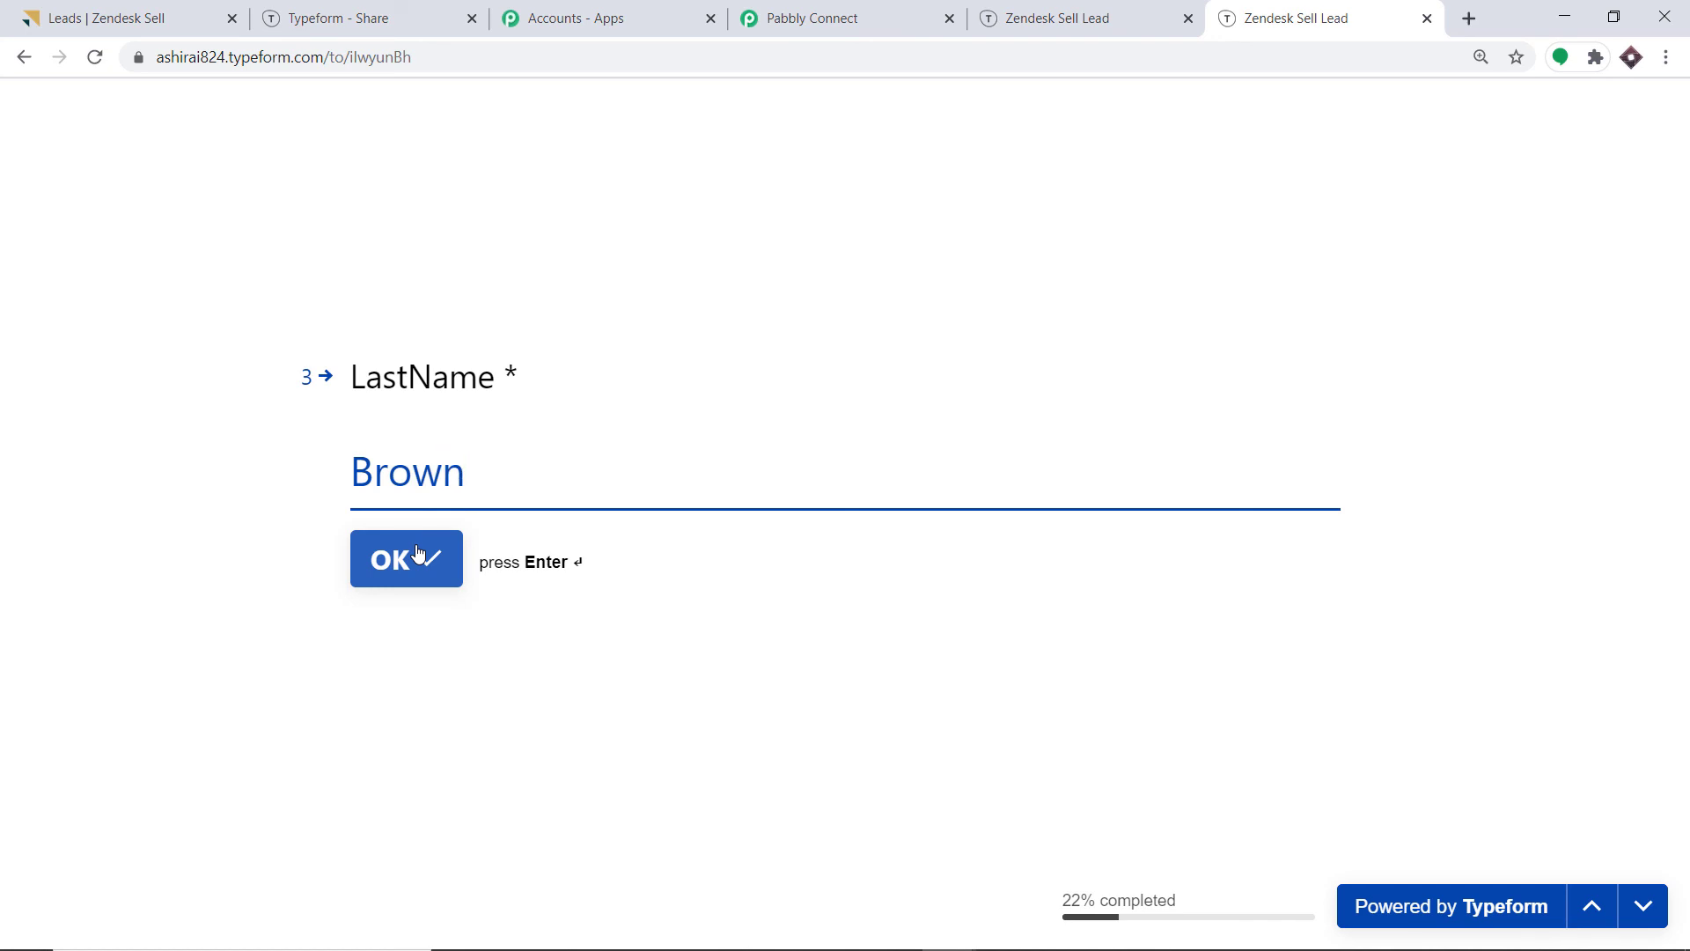
click(419, 555)
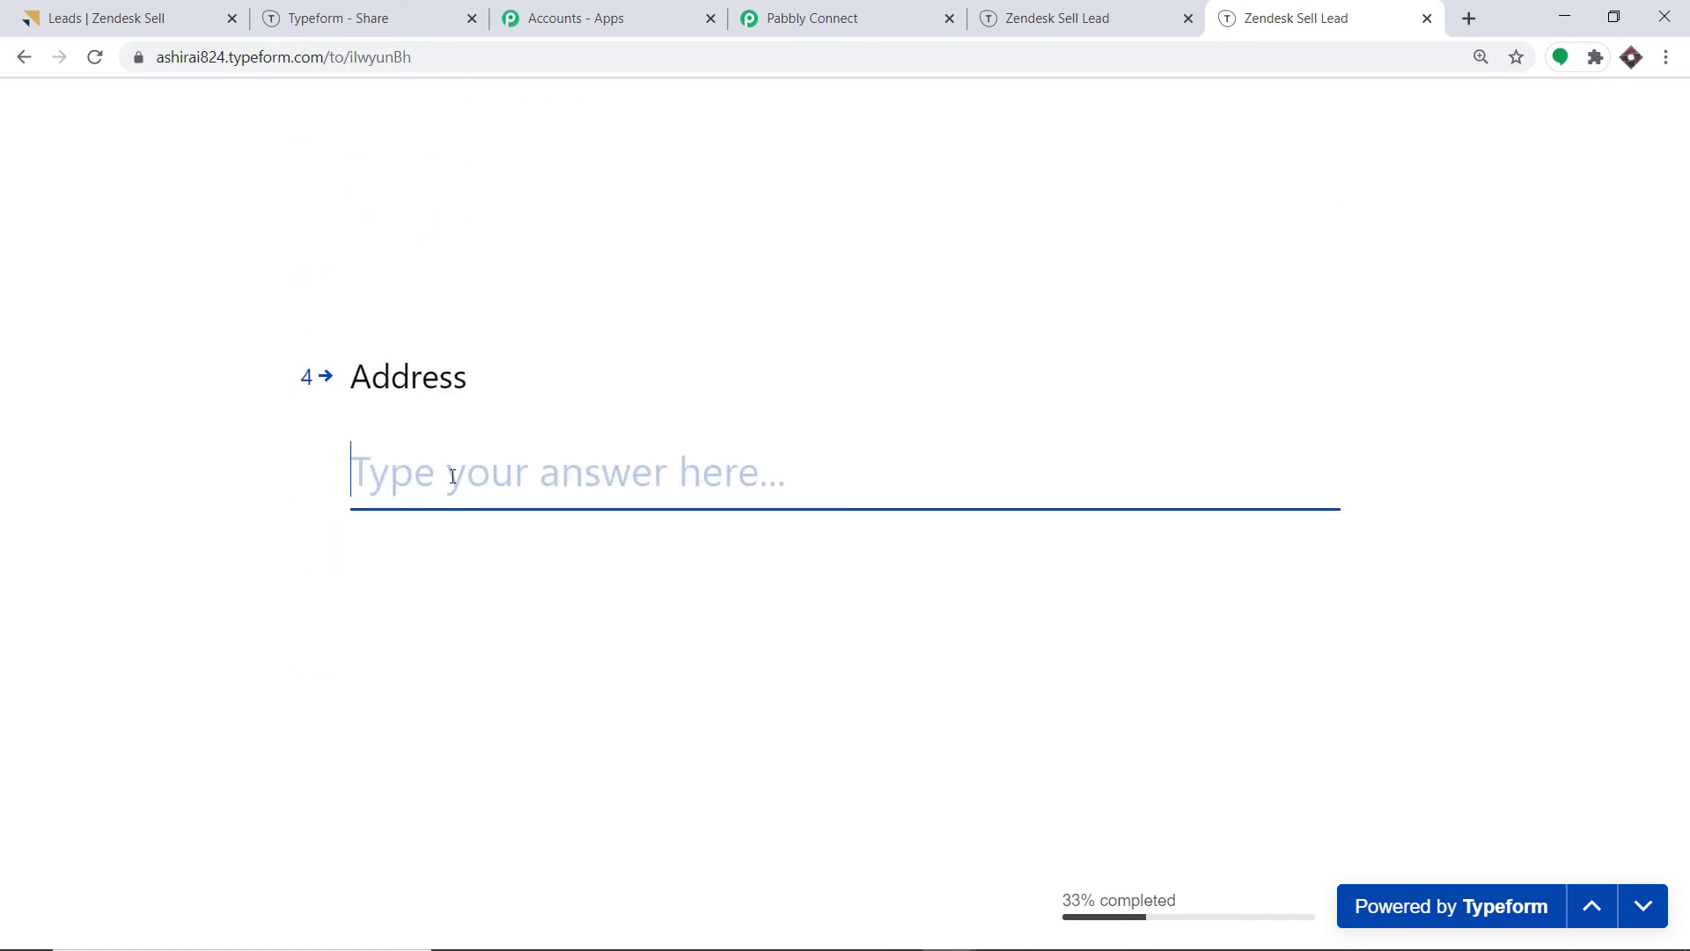
text(Pl)
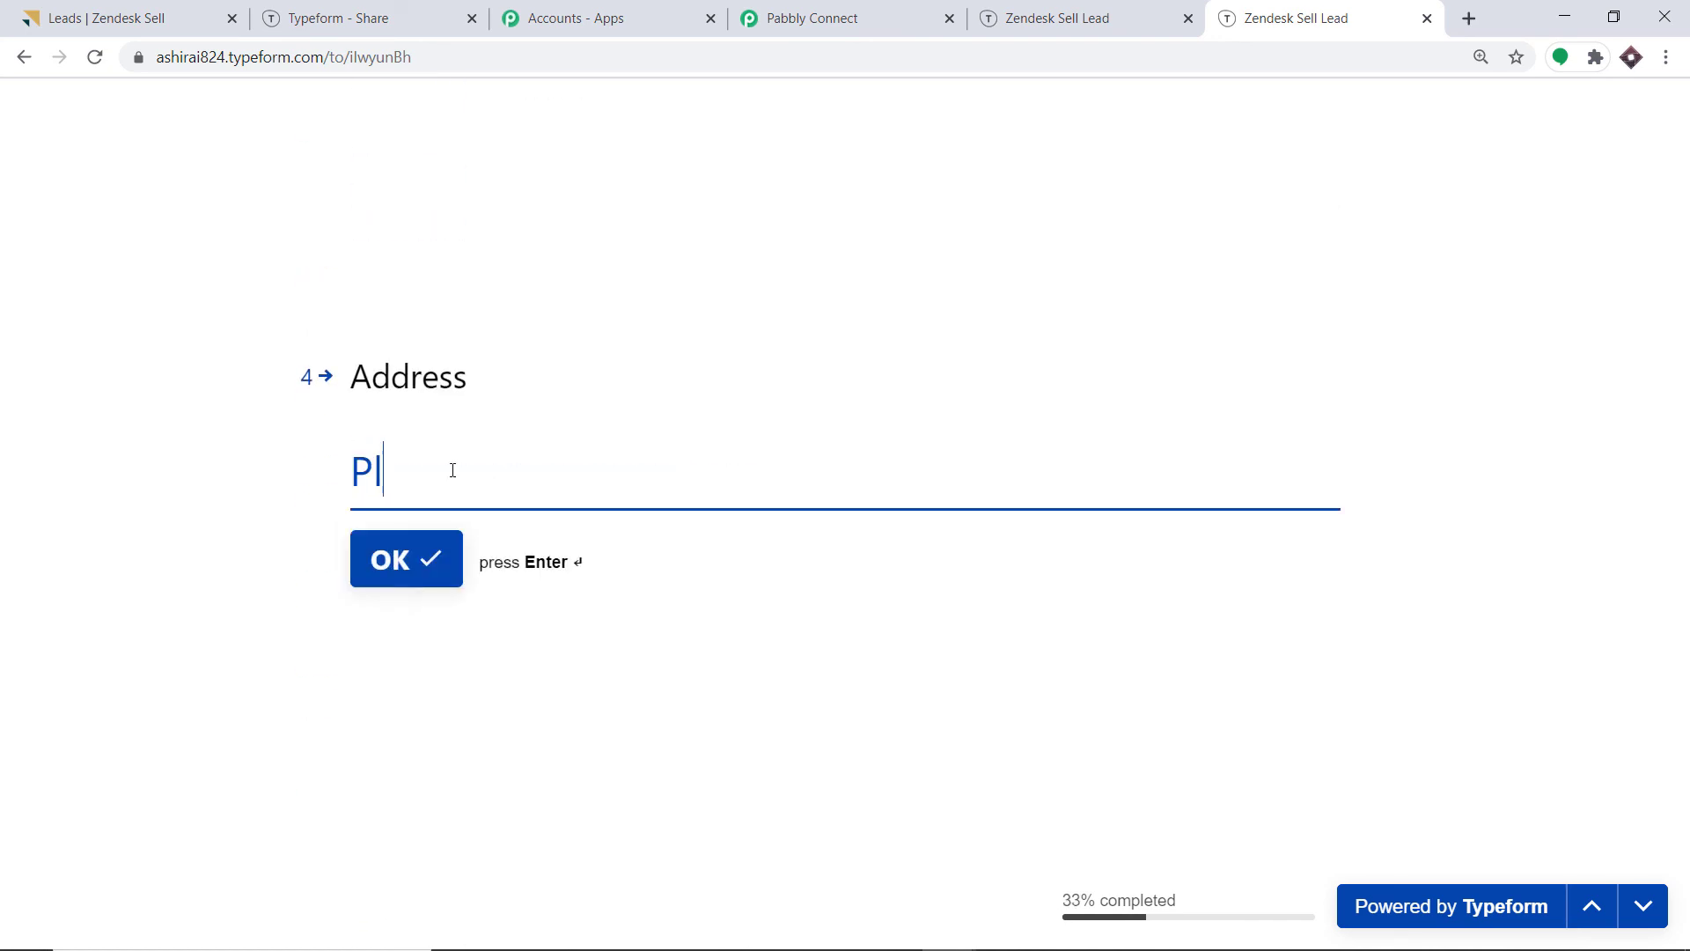
text(acebo Palace)
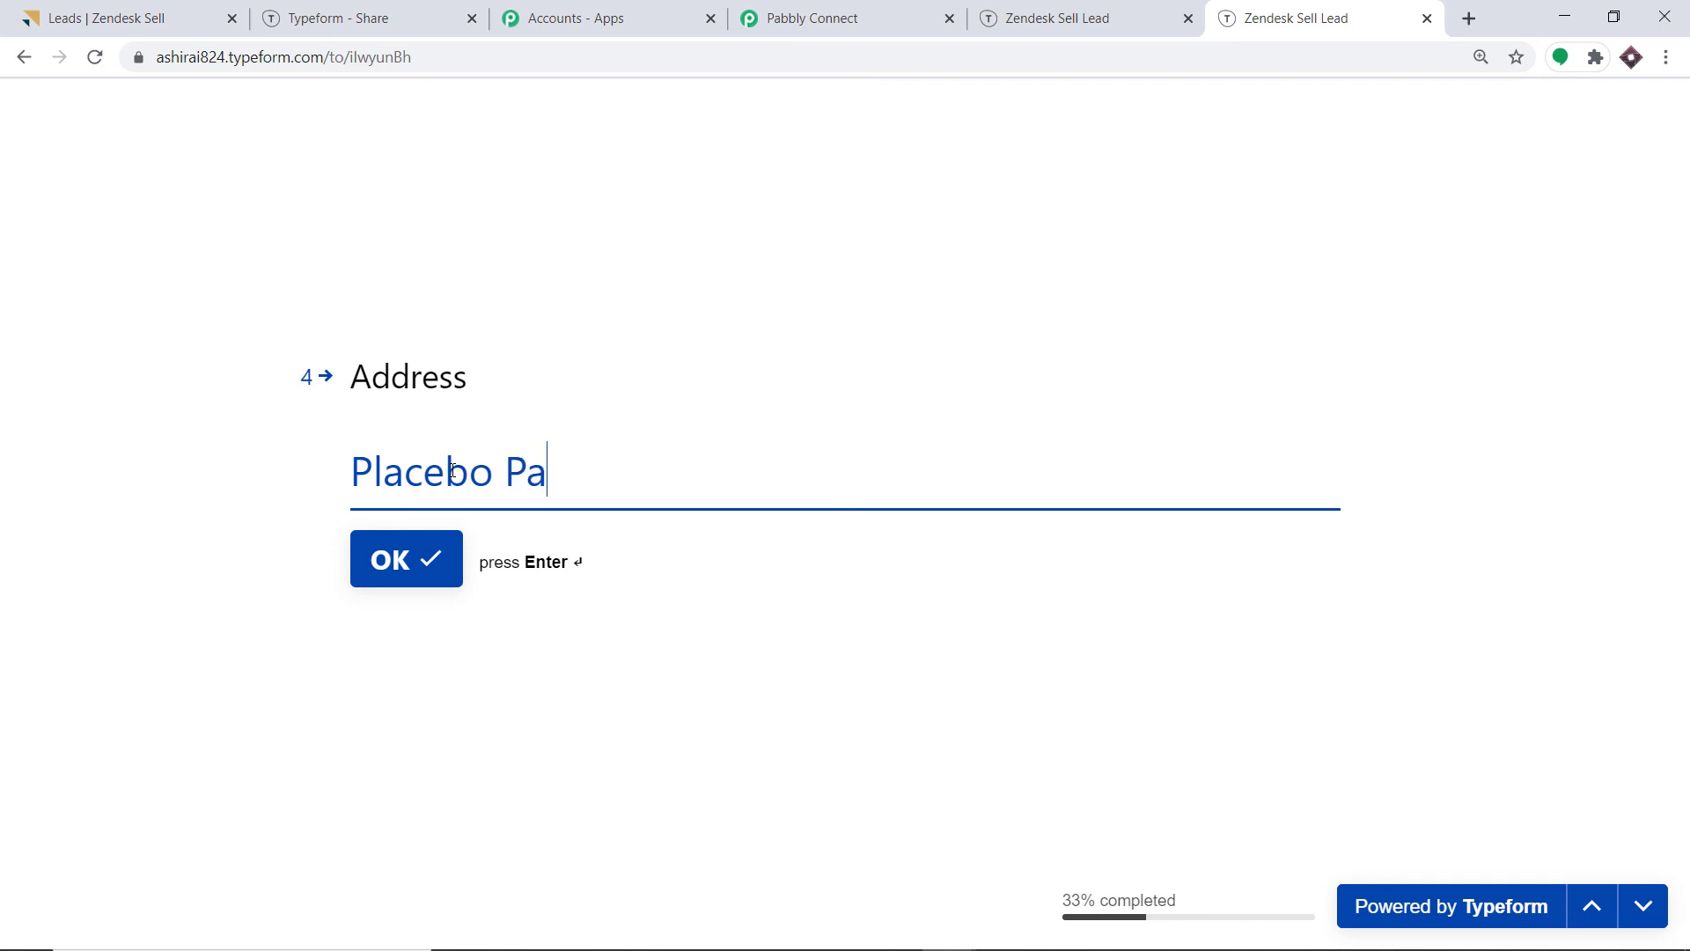
click(430, 555)
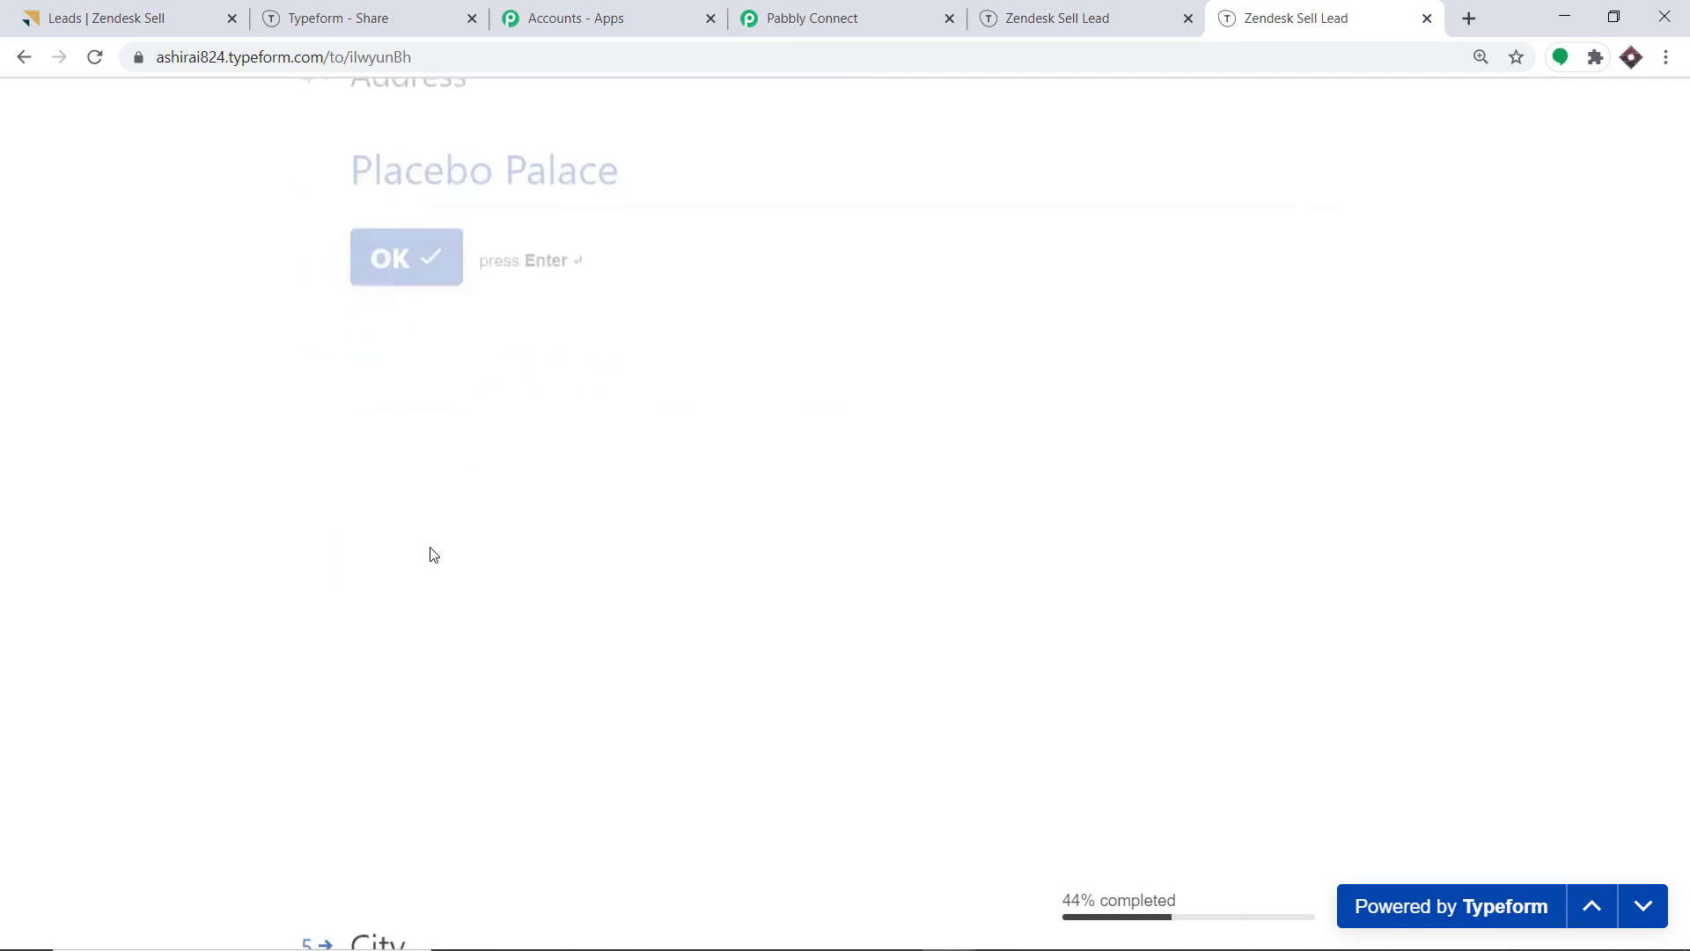
text(D)
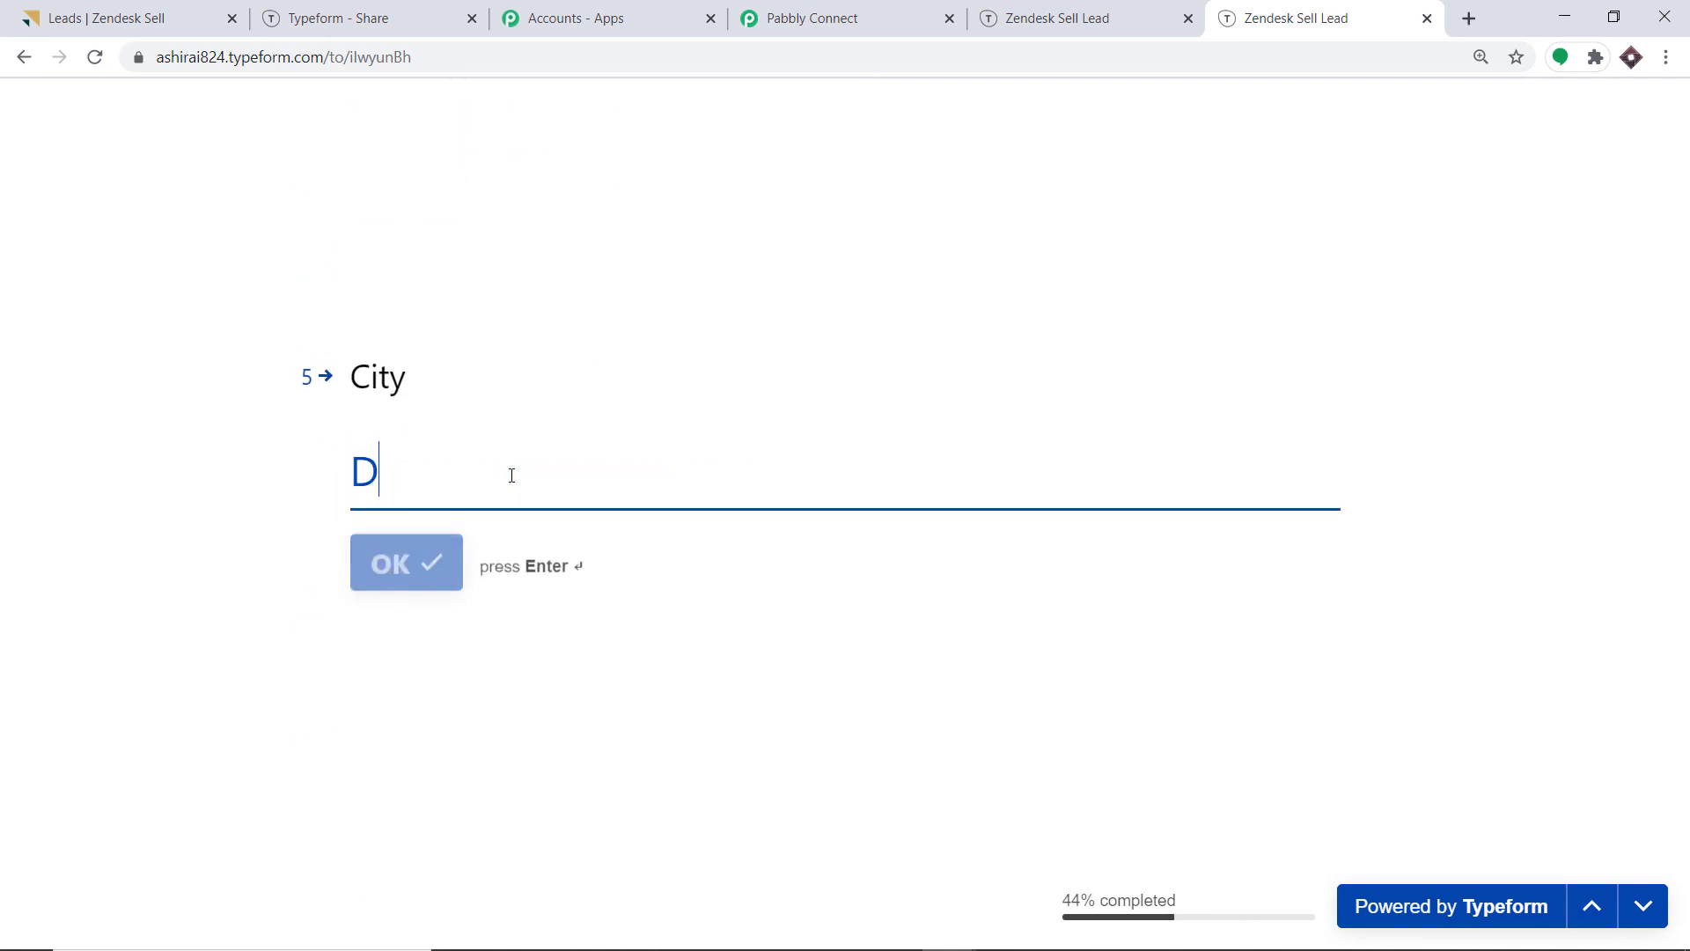
text(exter Port)
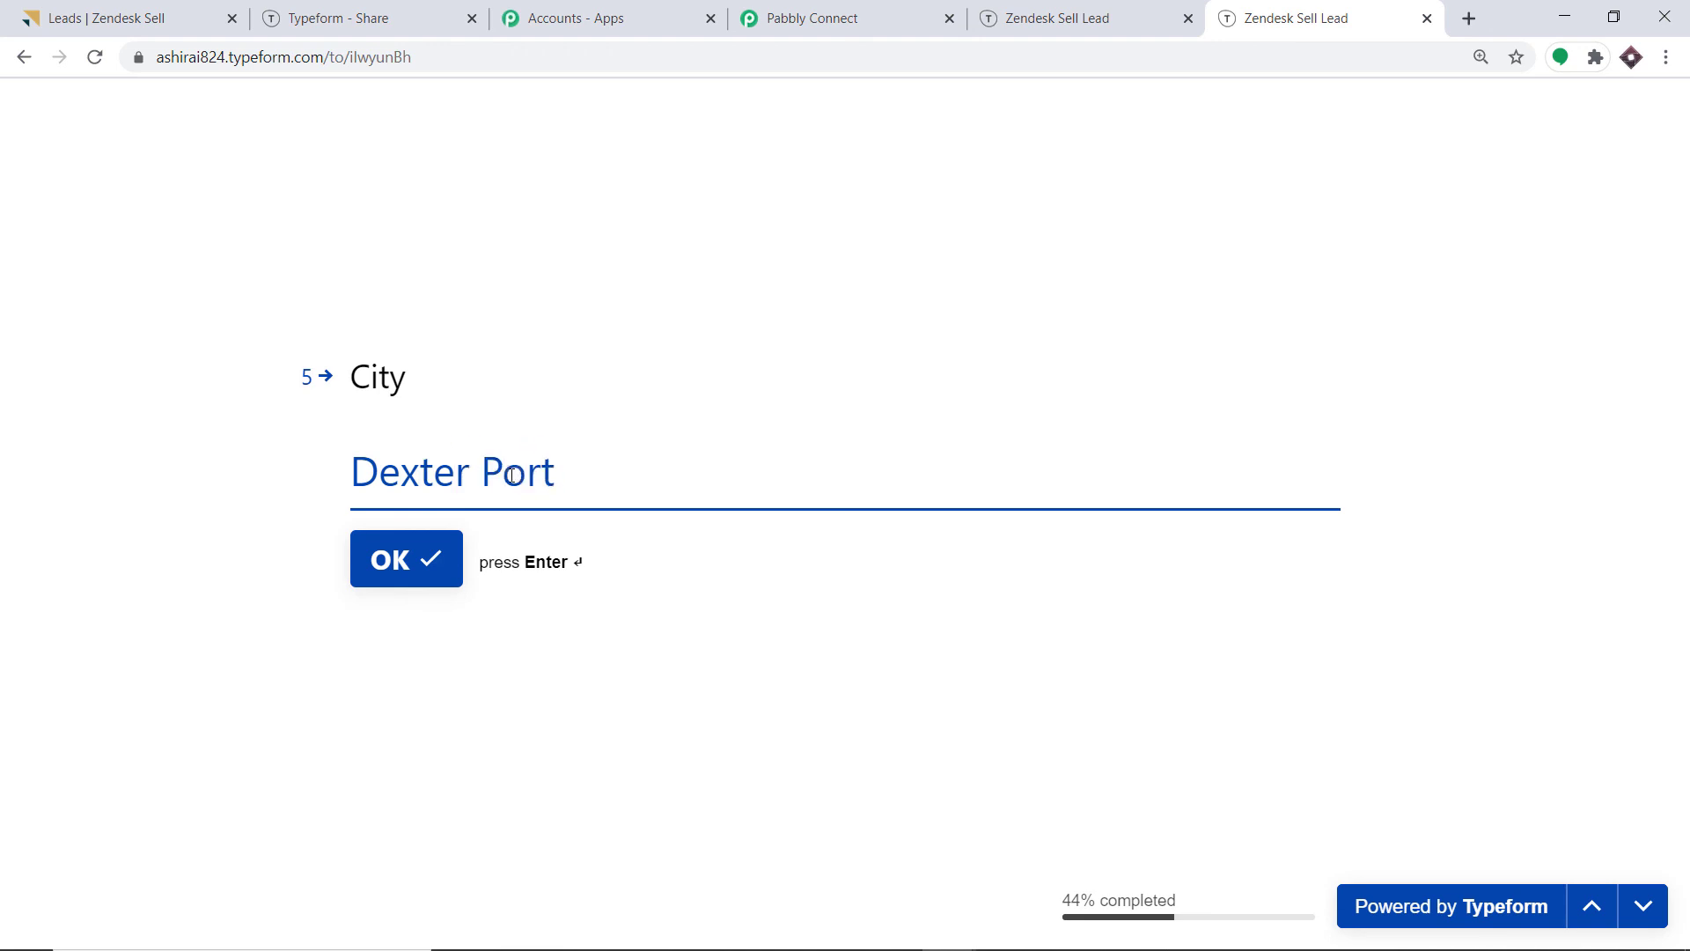
key(Return)
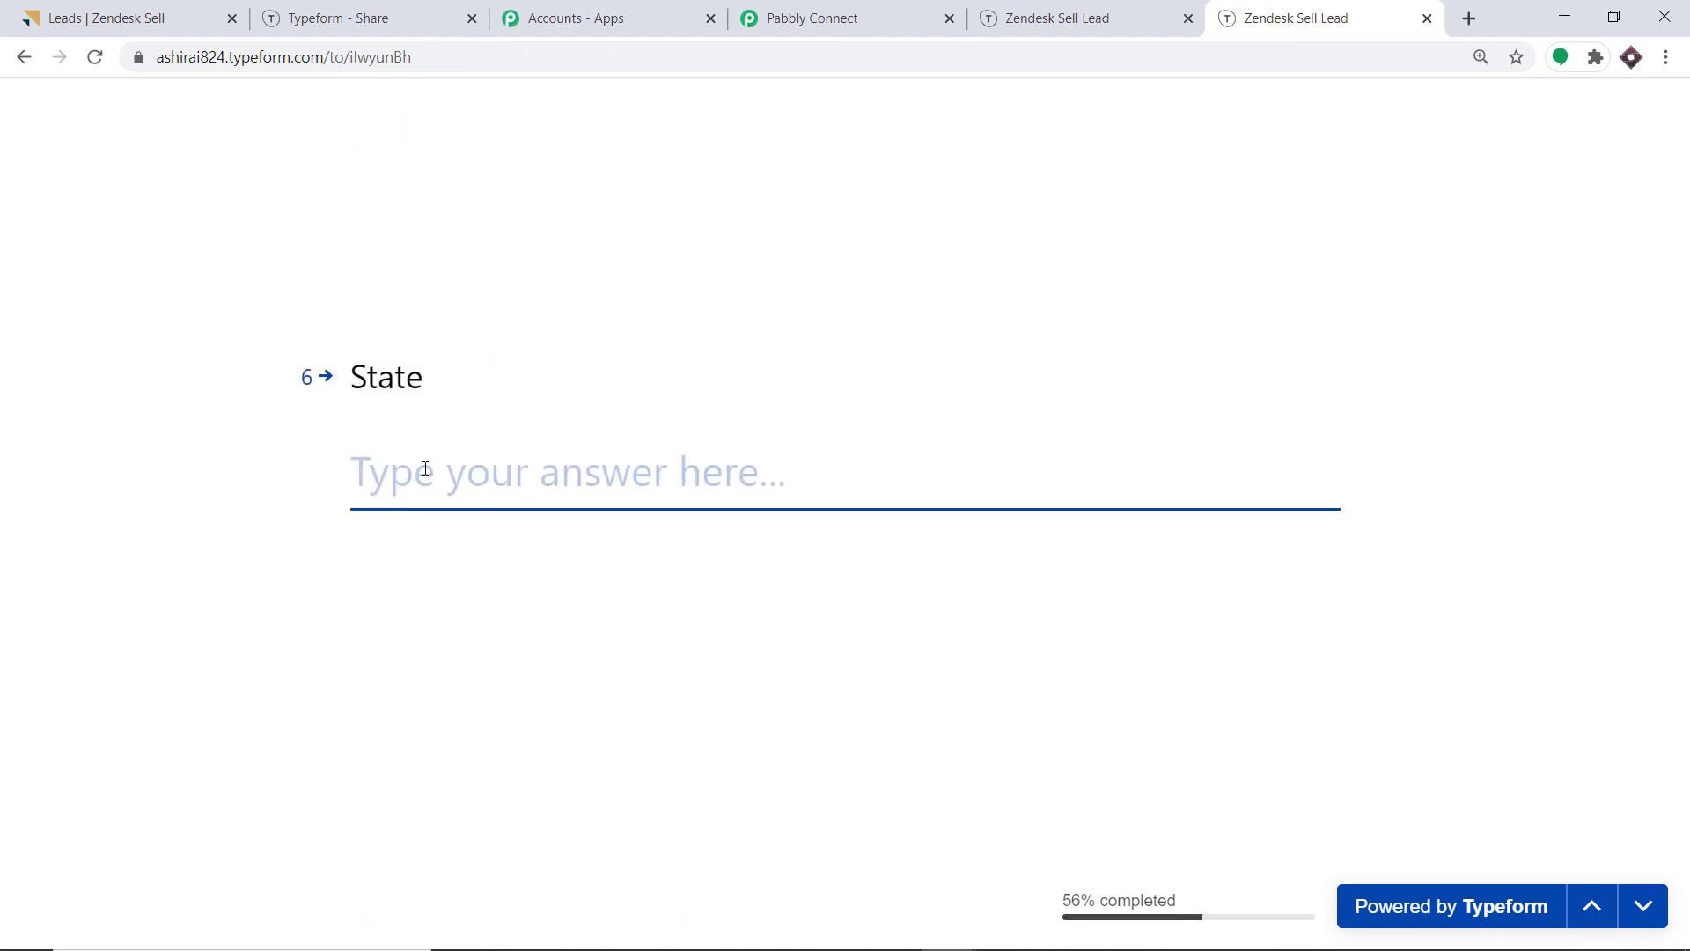
Answer state, postal code, country and Organization 'Apple', submit, and search the lead's first name in Zendesk Sell.
text(C)
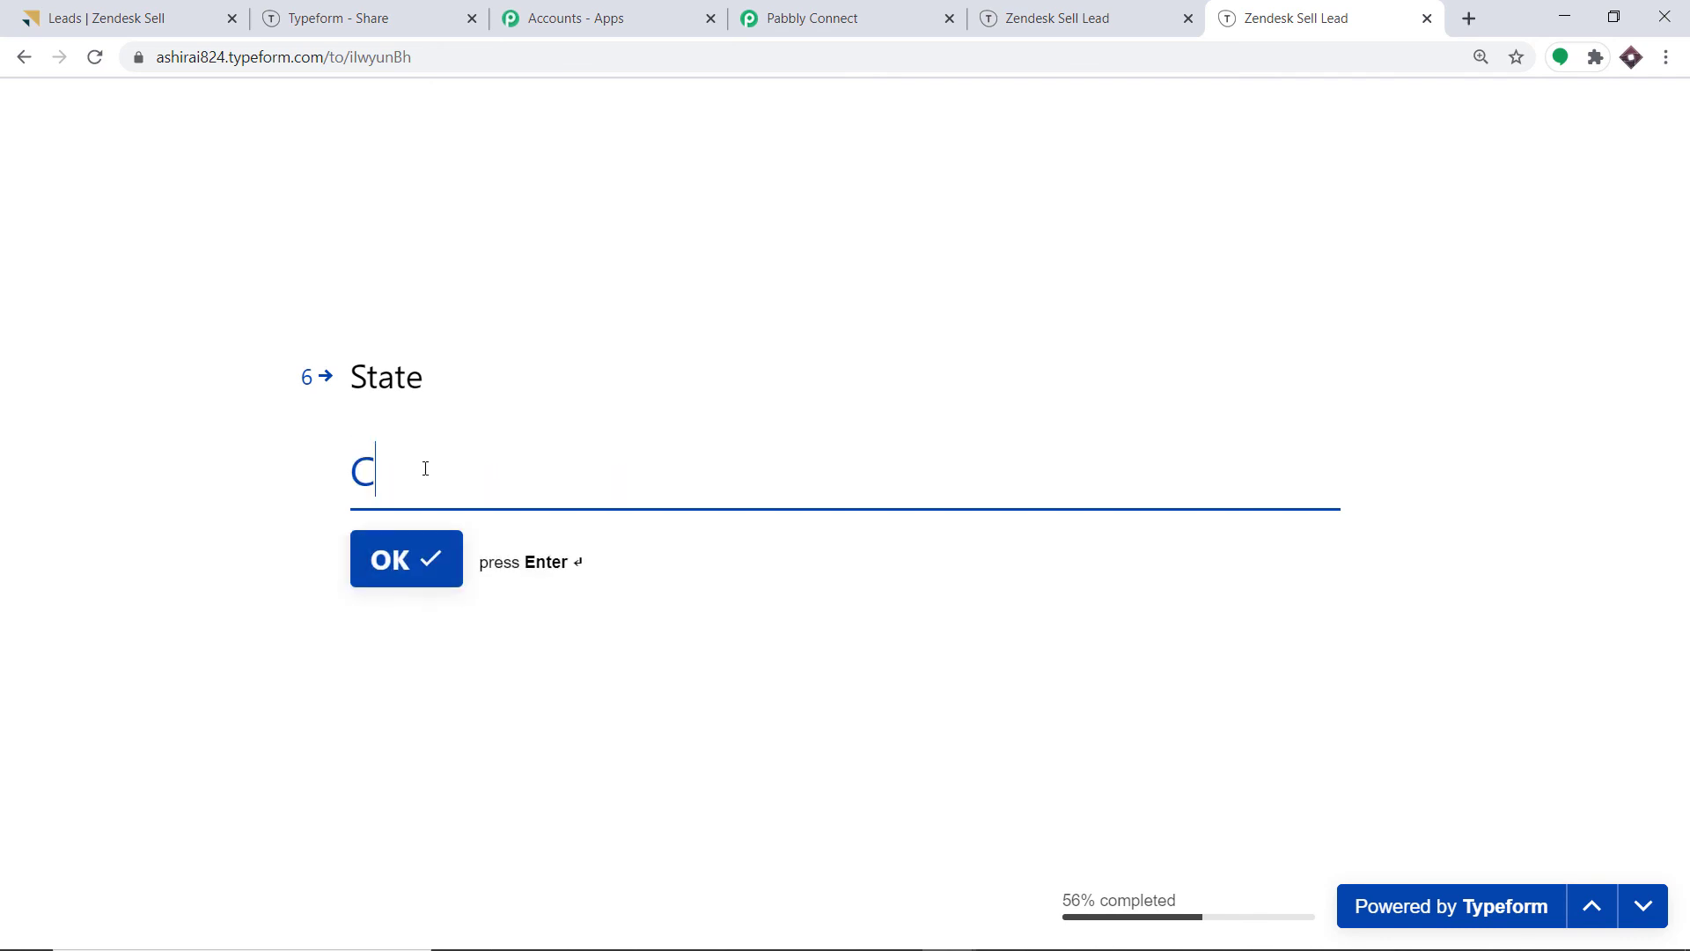
text(alifornia)
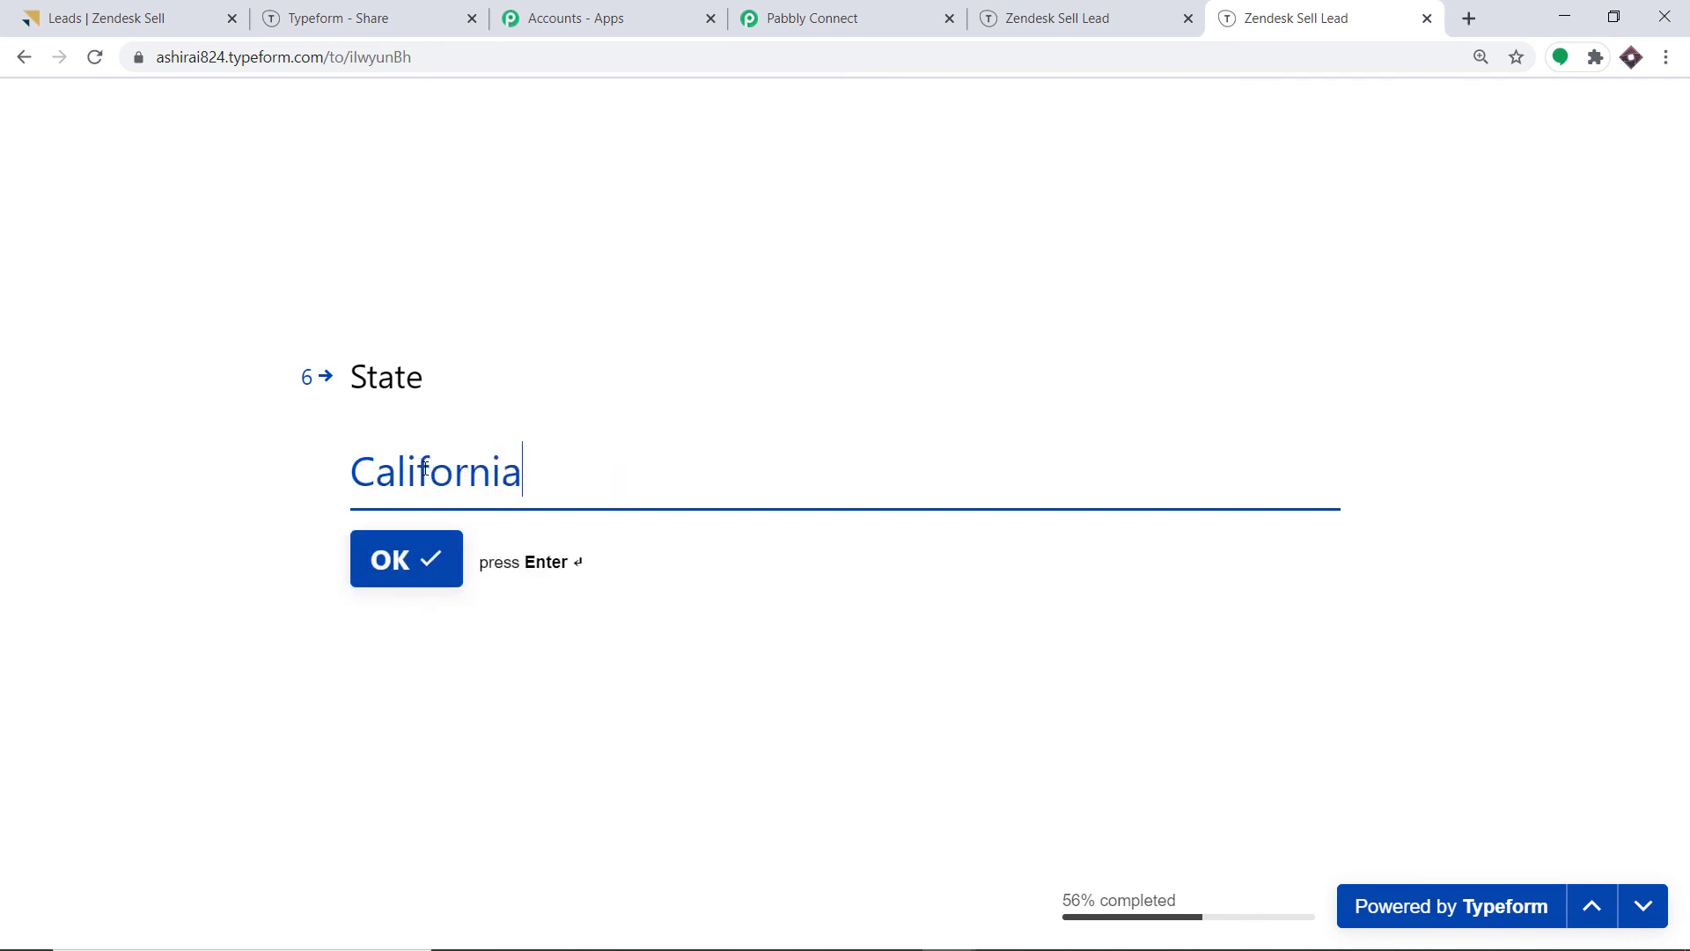
click(410, 570)
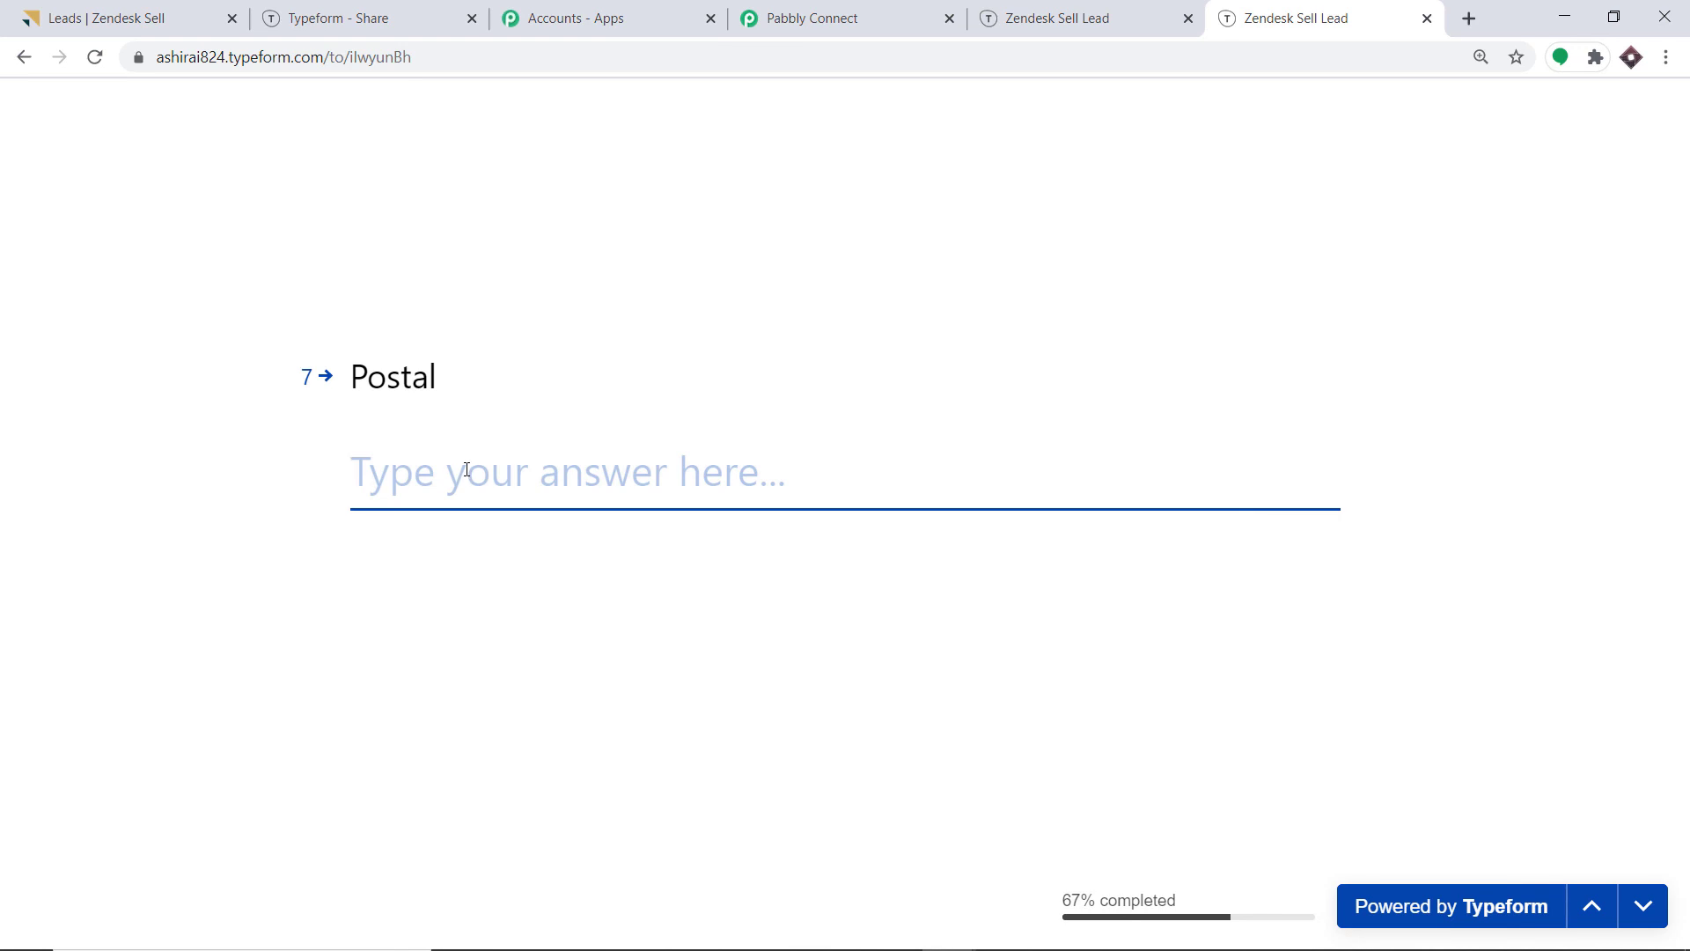
text(64001)
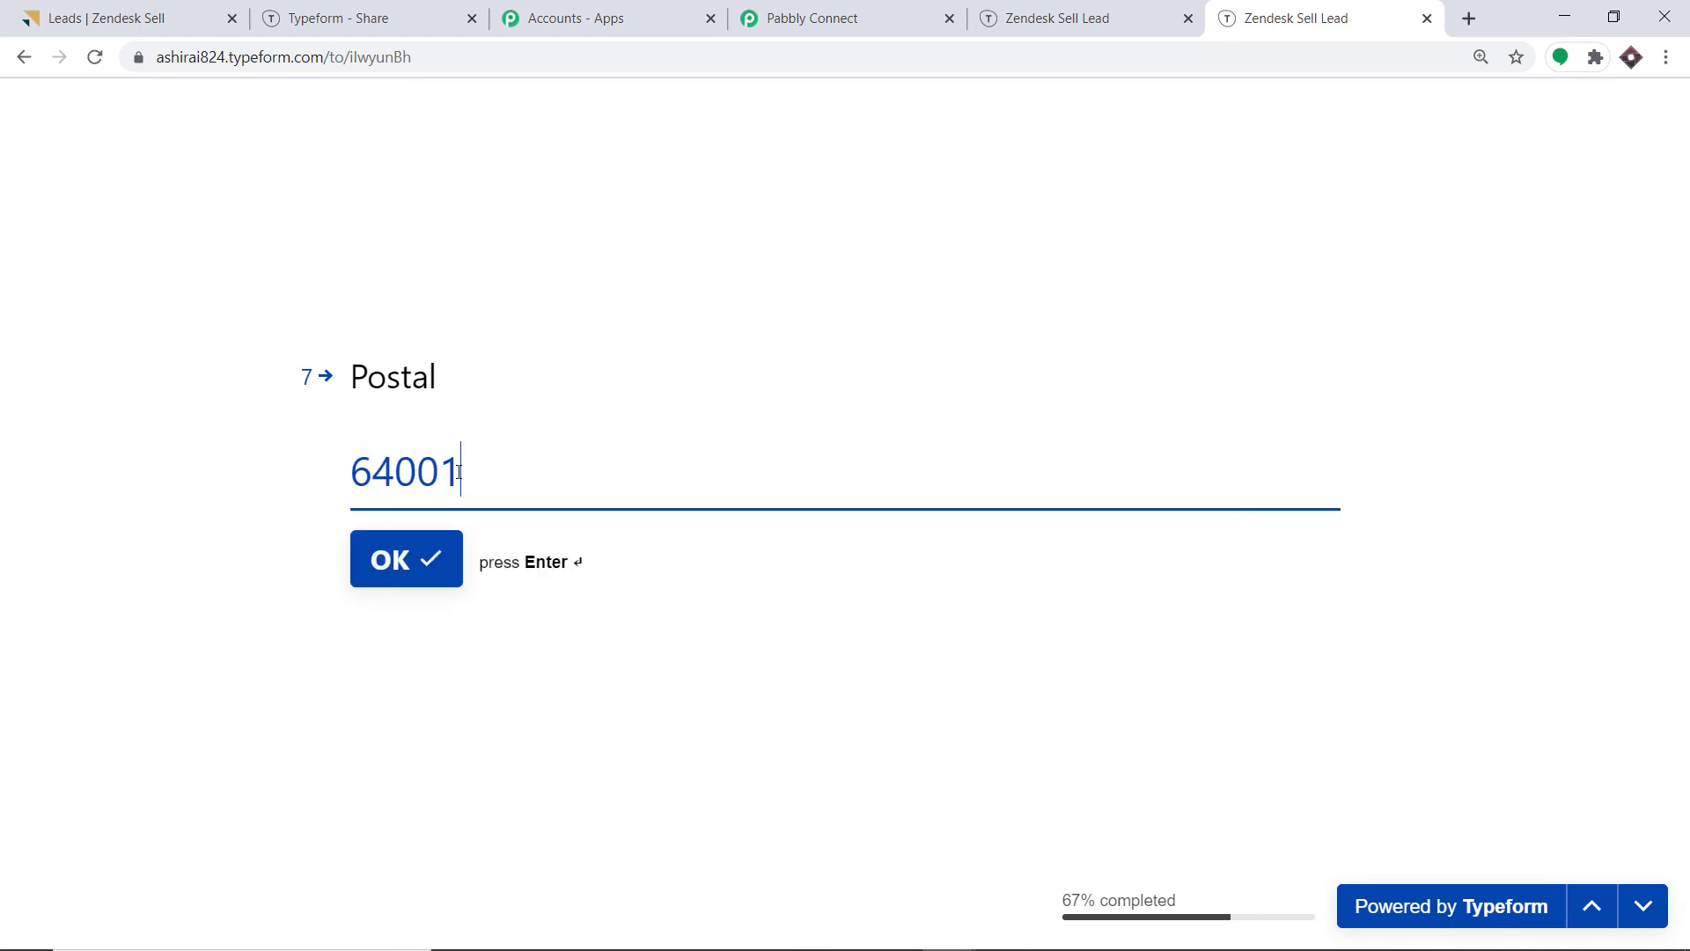
click(408, 568)
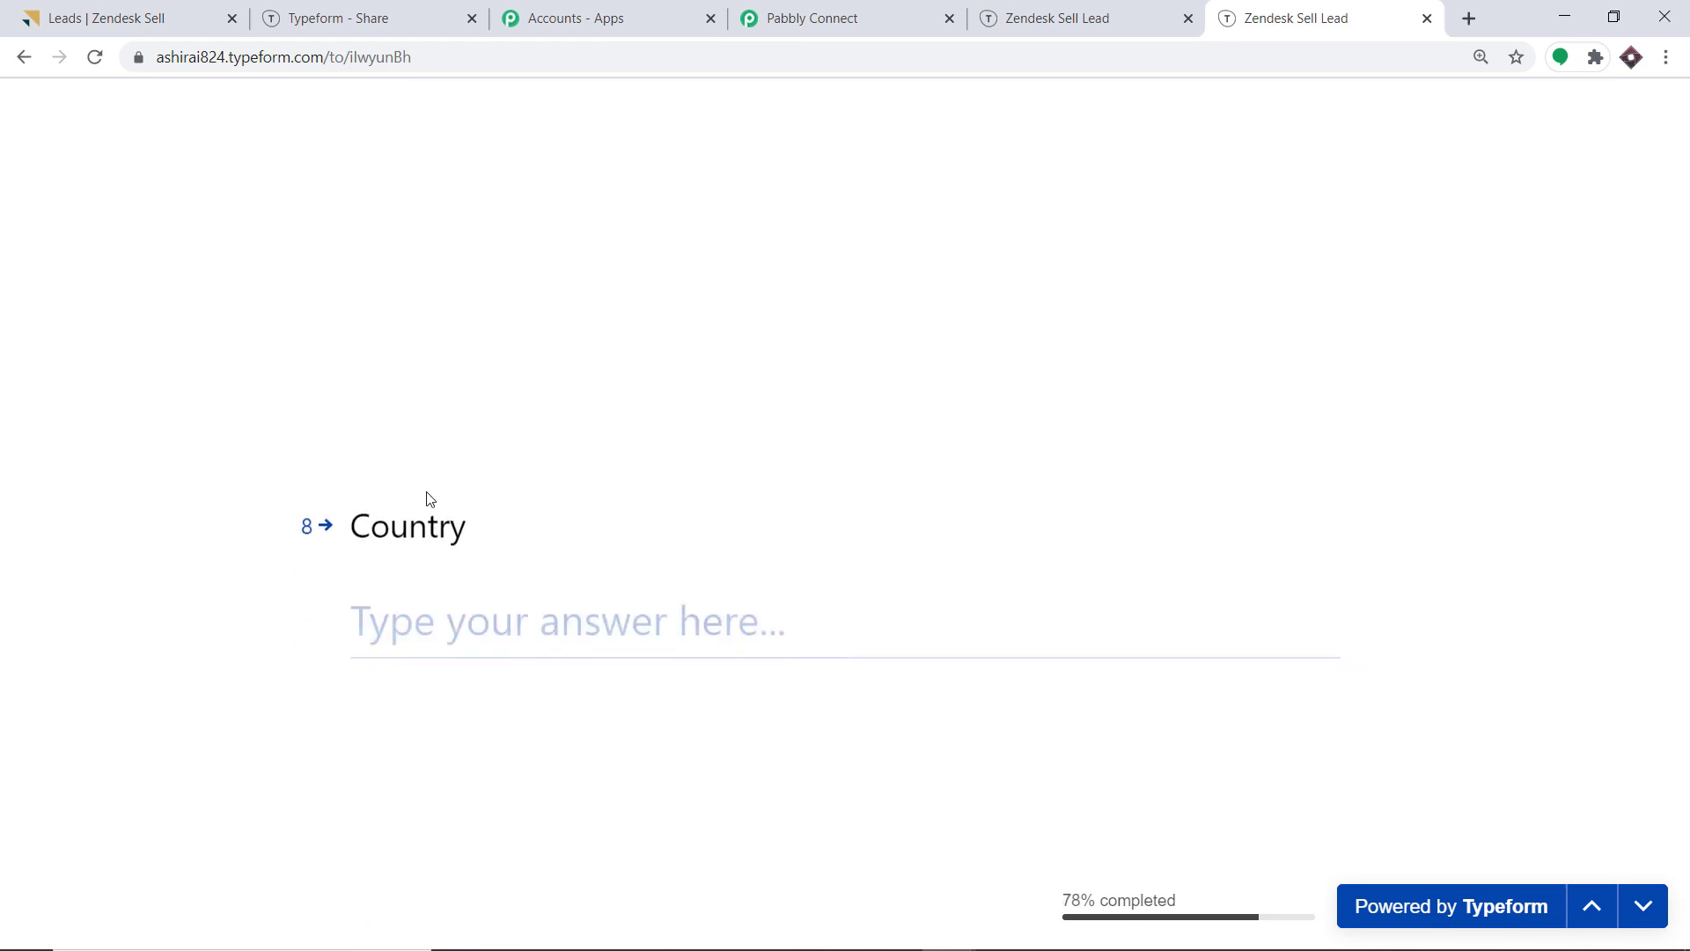
text(America)
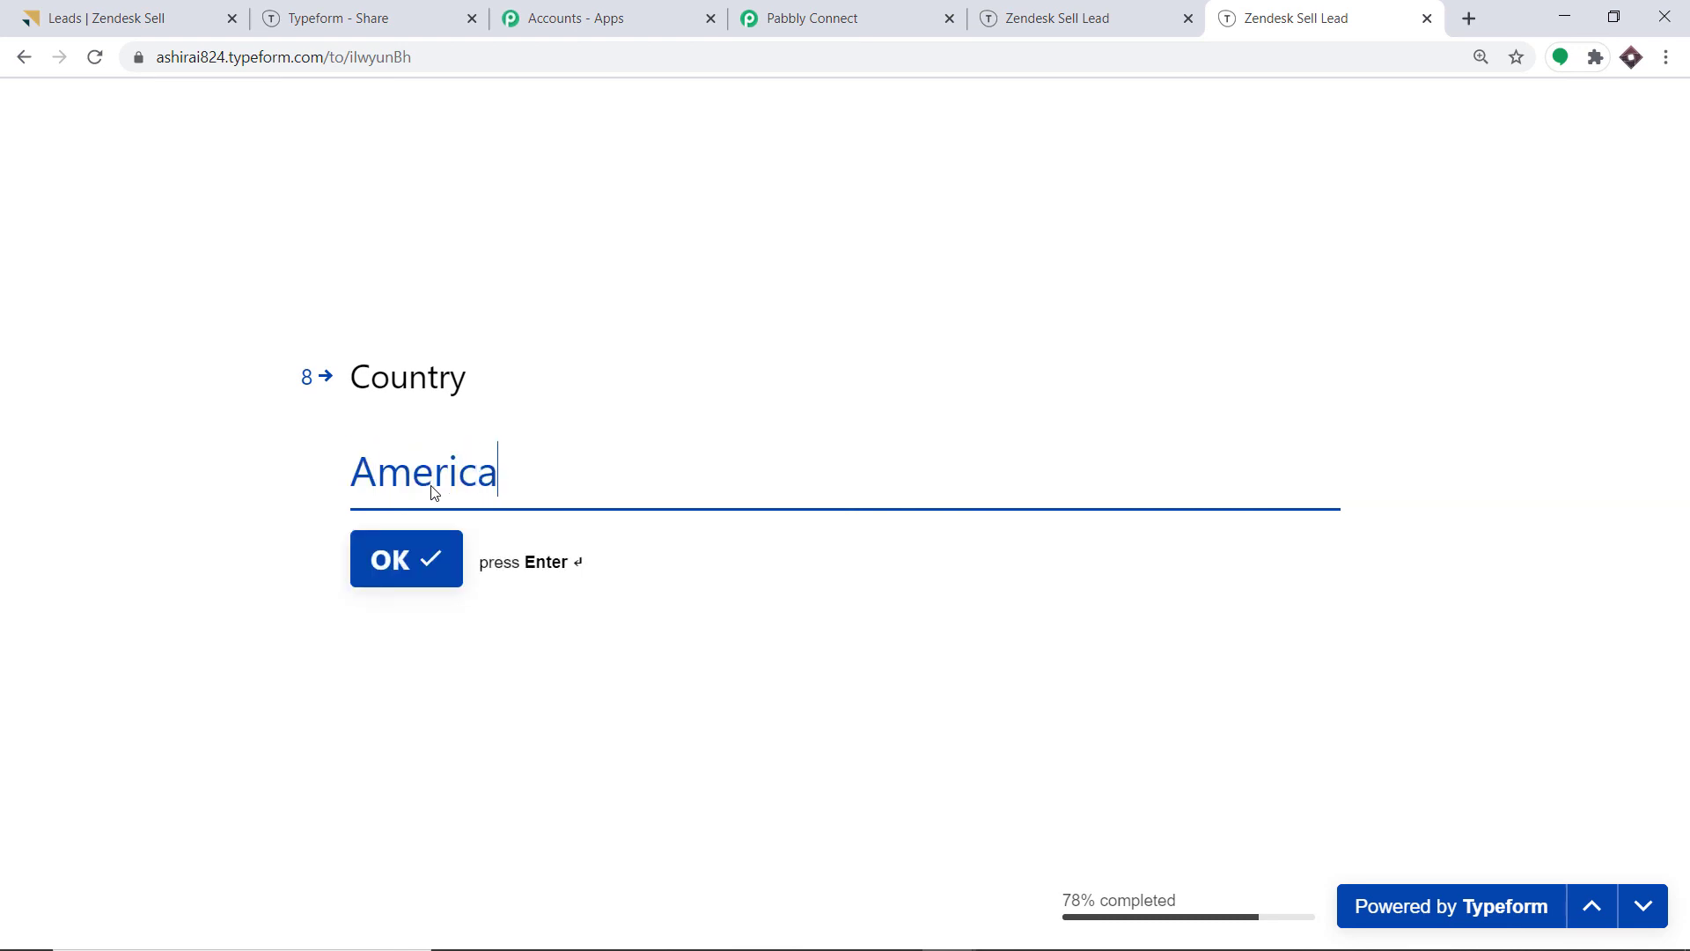
click(427, 551)
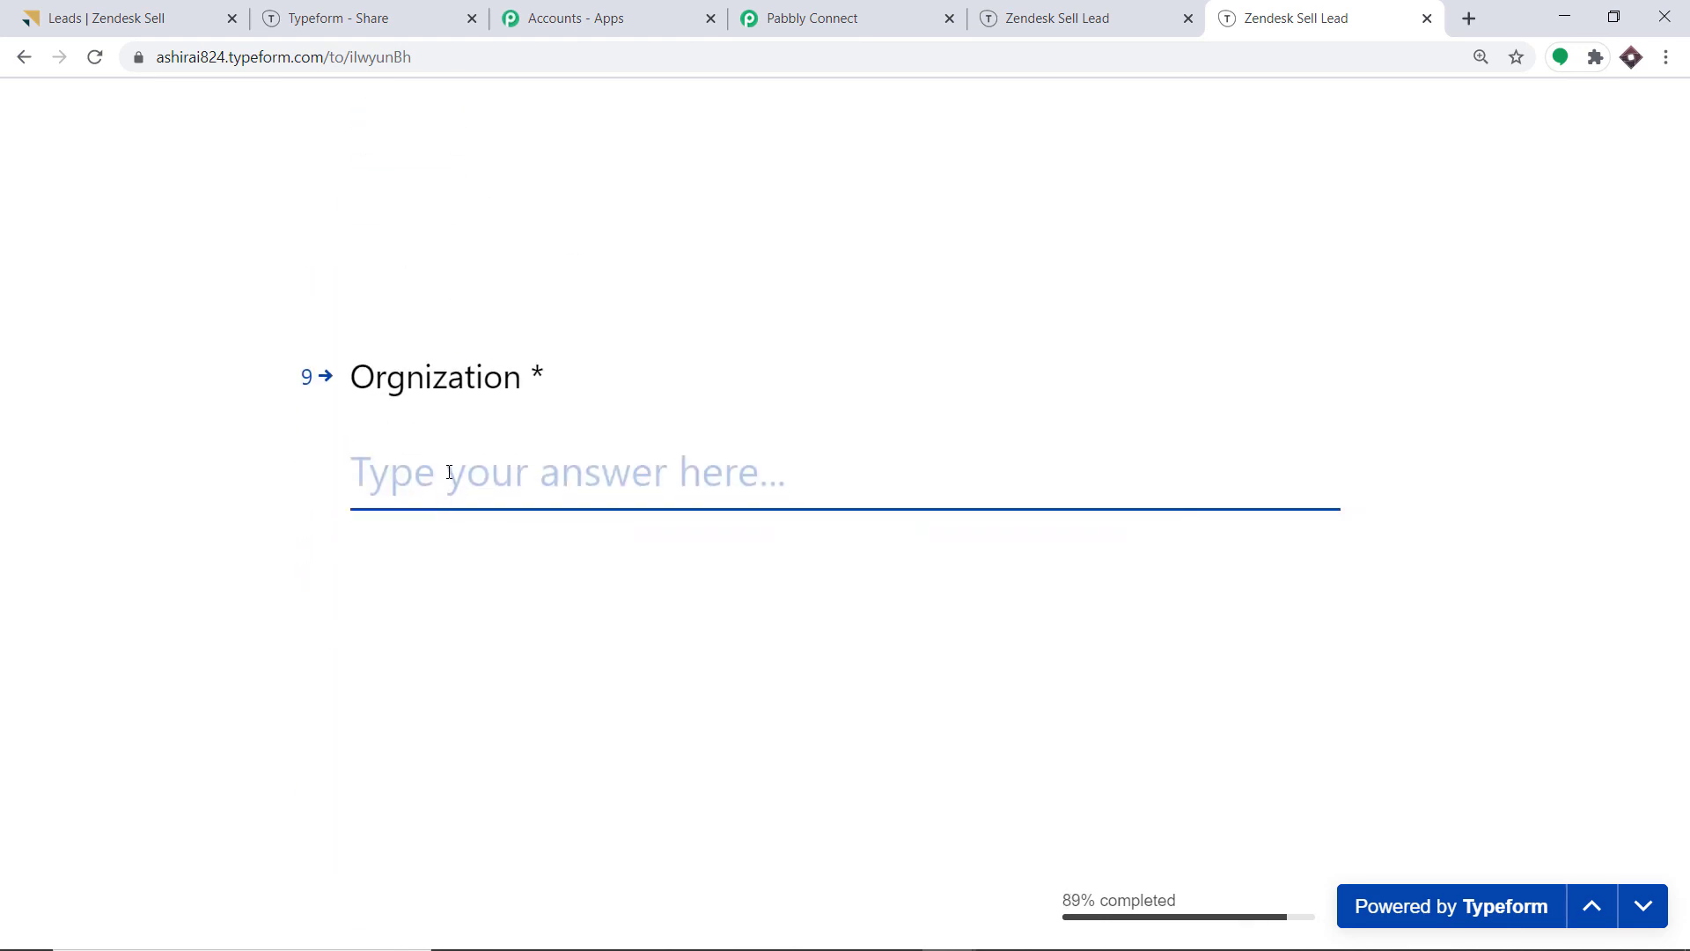
text(Apple)
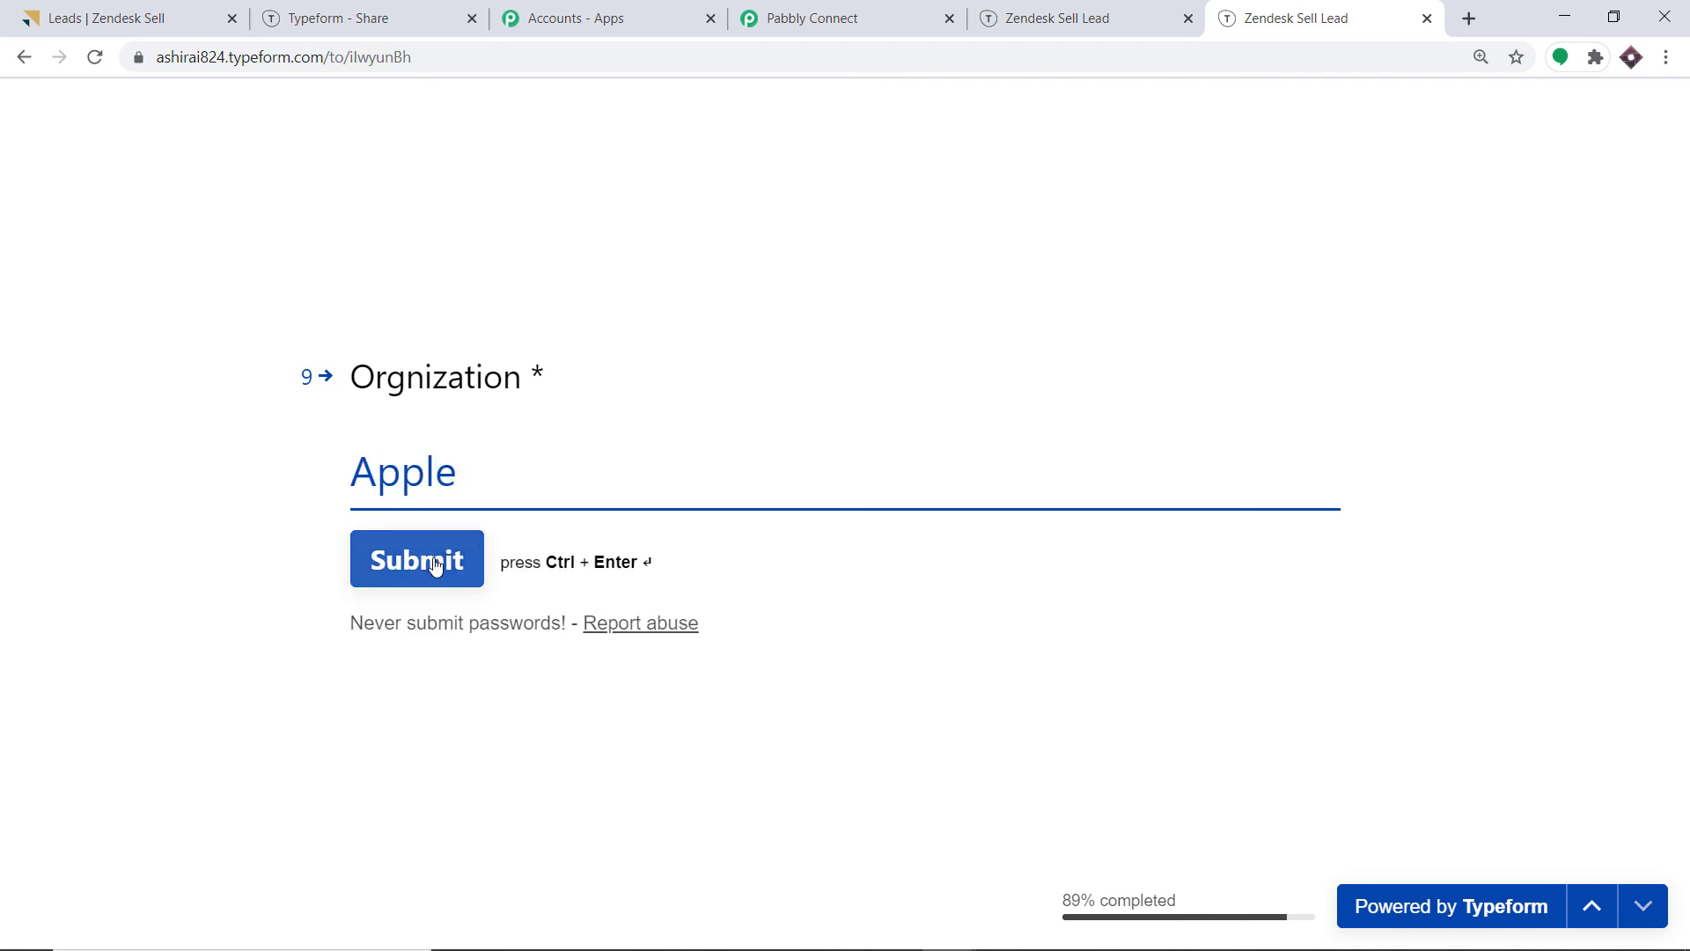
click(435, 566)
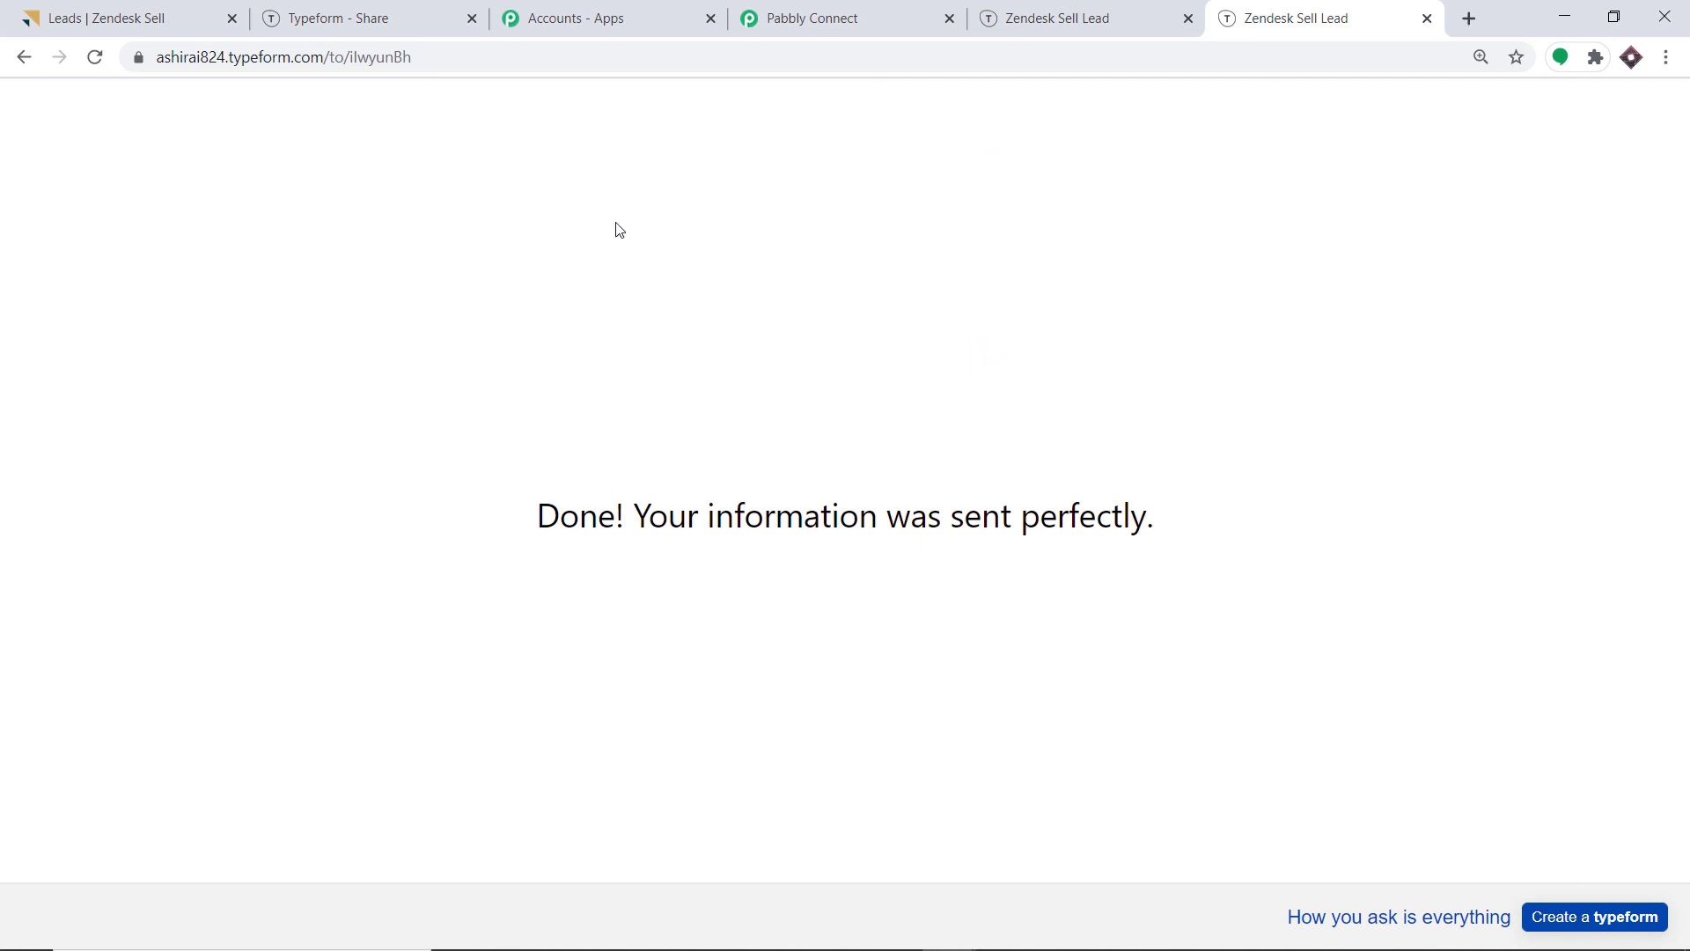
click(102, 8)
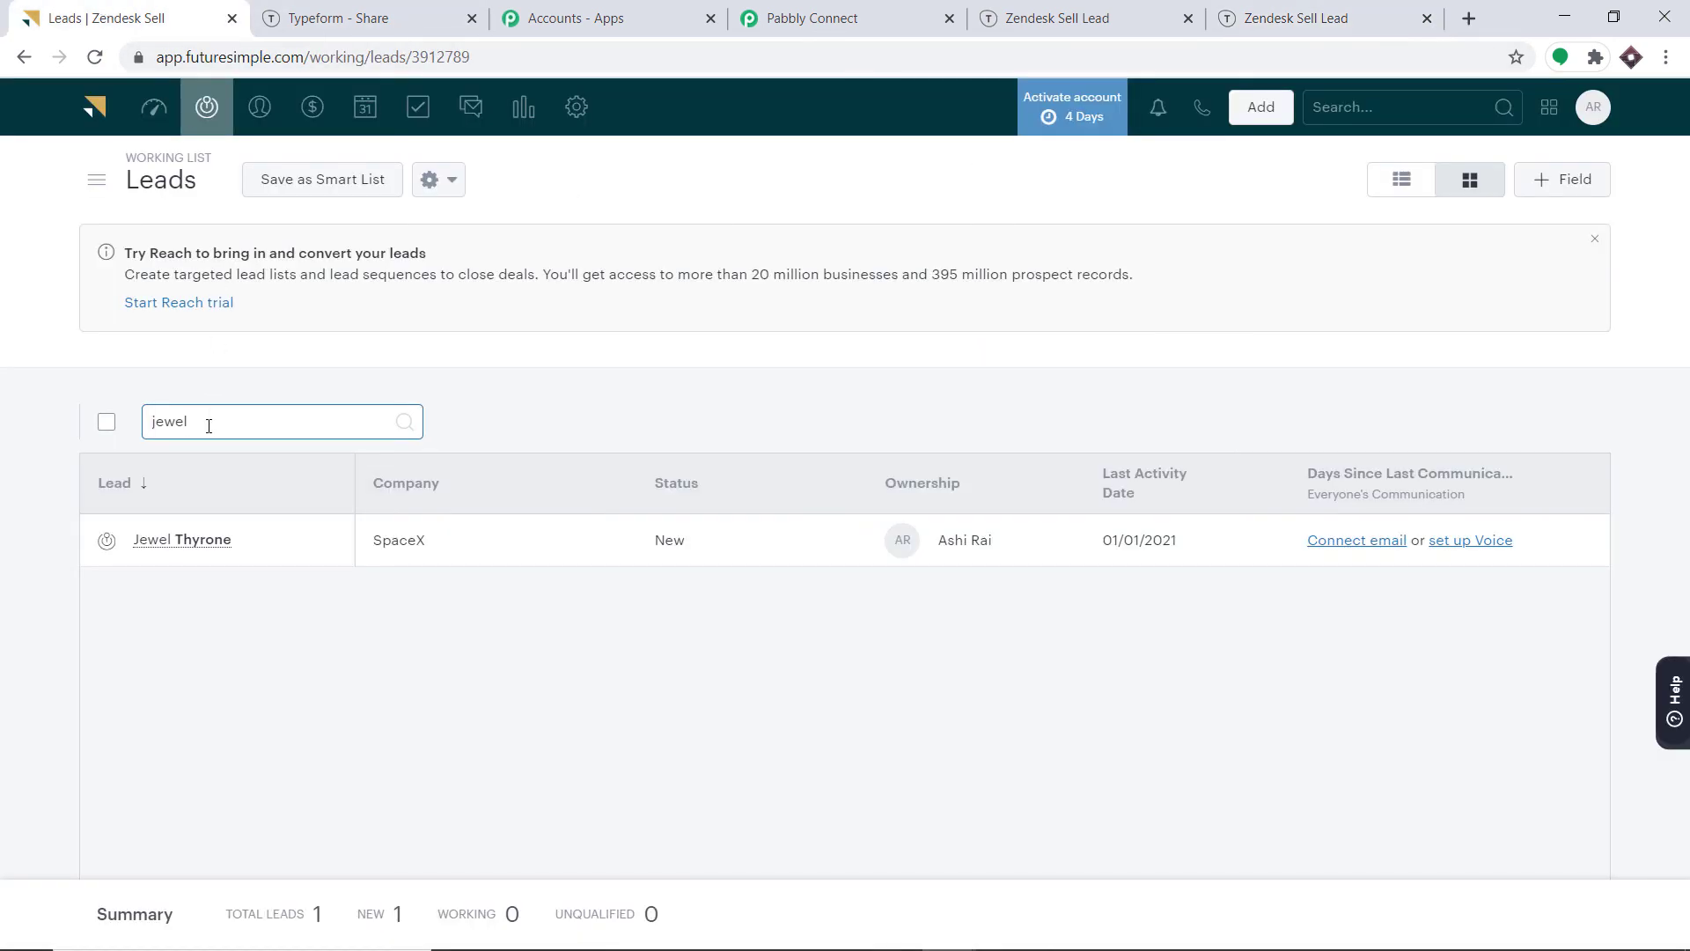
text(rita)
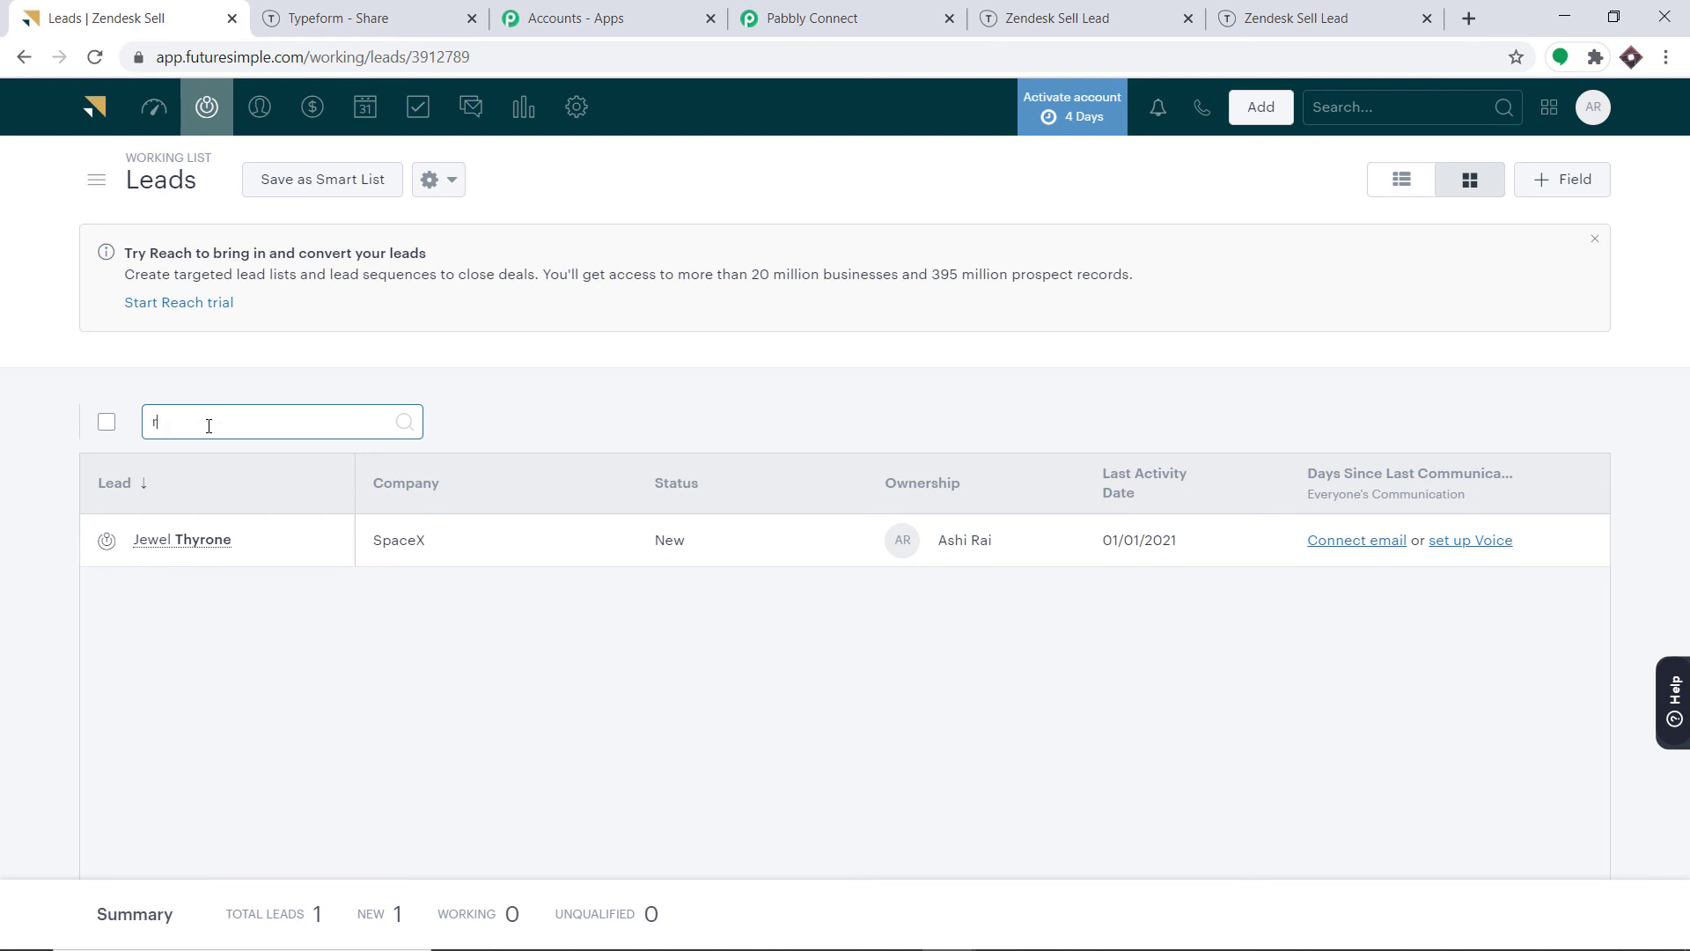